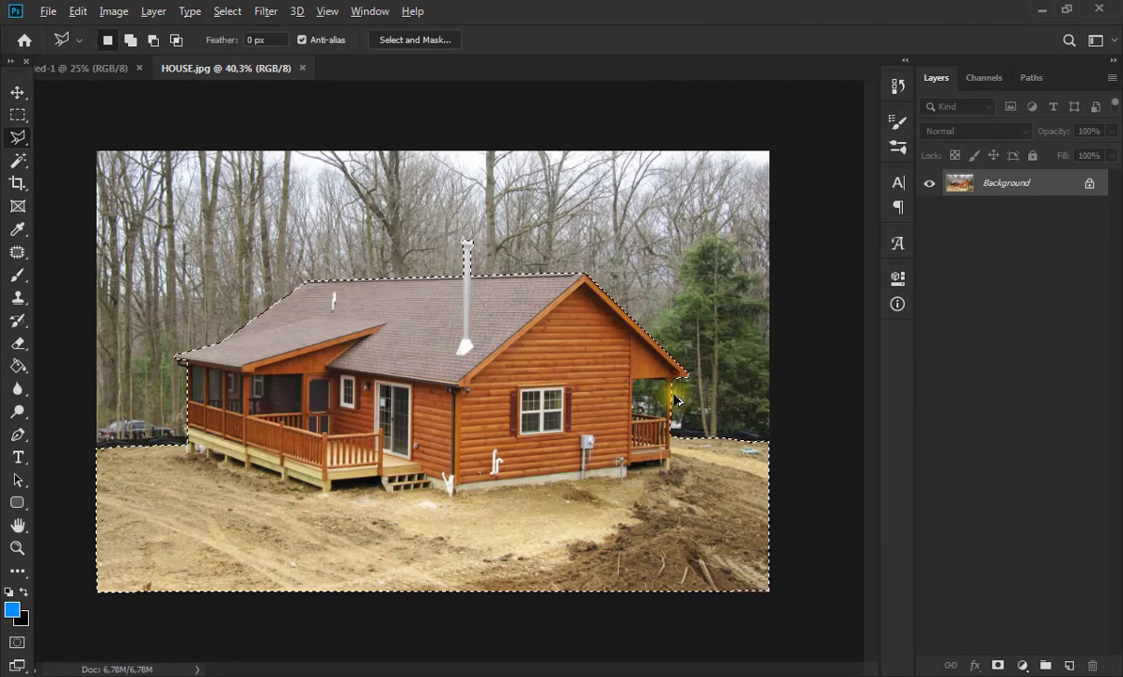
Mask the photo to the selected house and ground, then copy the masked layer into the Untitled-1 document and position it on the canvas.
{"action": "left_click", "coordinate": [998, 665]}
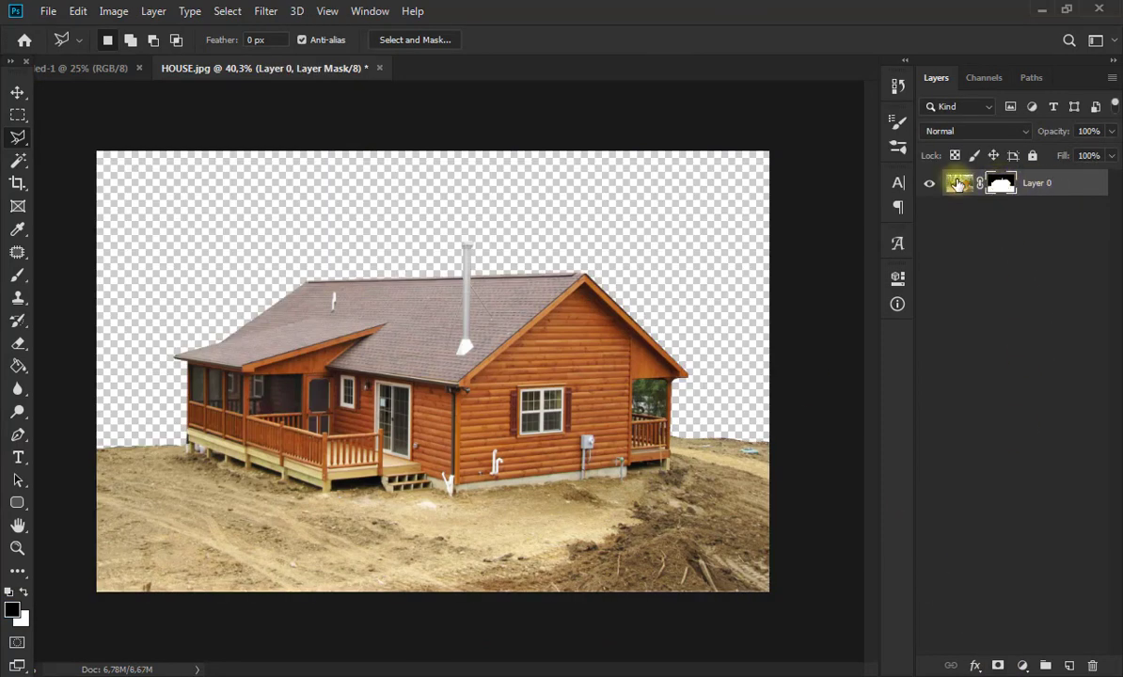
{"action": "key", "text": "ctrl+c"}
{"action": "key", "text": "v"}
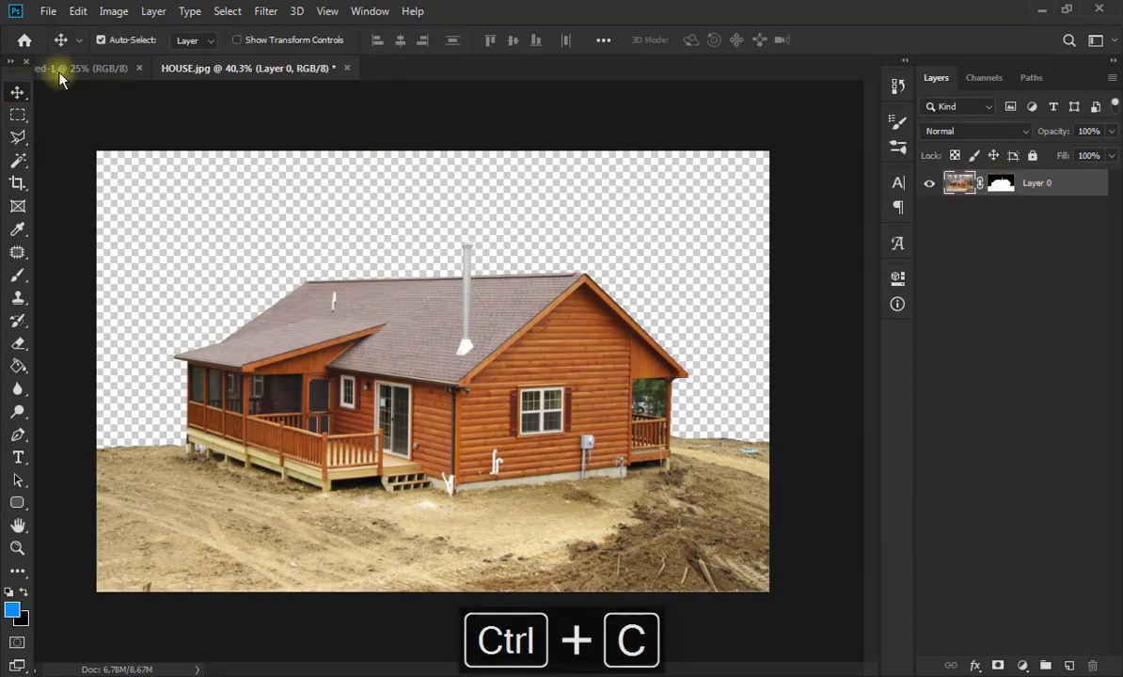
{"action": "left_click", "coordinate": [58, 68]}
{"action": "key", "text": "ctrl+shift+v"}
{"action": "left_click_drag", "start_coordinate": [452, 442], "coordinate": [448, 333]}
Outline the opening beneath the right porch roof with the Polygonal Lasso and hide its background on the house layer mask.
{"action": "scroll", "coordinate": [448, 335], "scroll_direction": "up", "scroll_amount": 5}
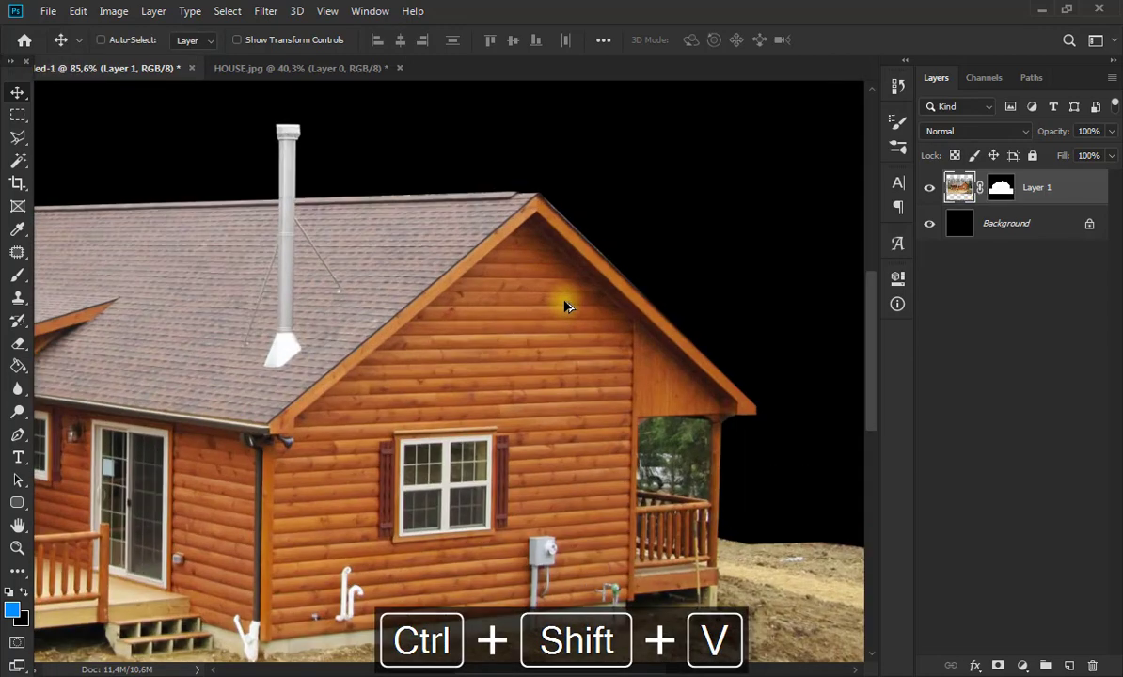
{"action": "key", "text": "l"}
{"action": "scroll", "coordinate": [672, 471], "scroll_direction": "up", "scroll_amount": 5}
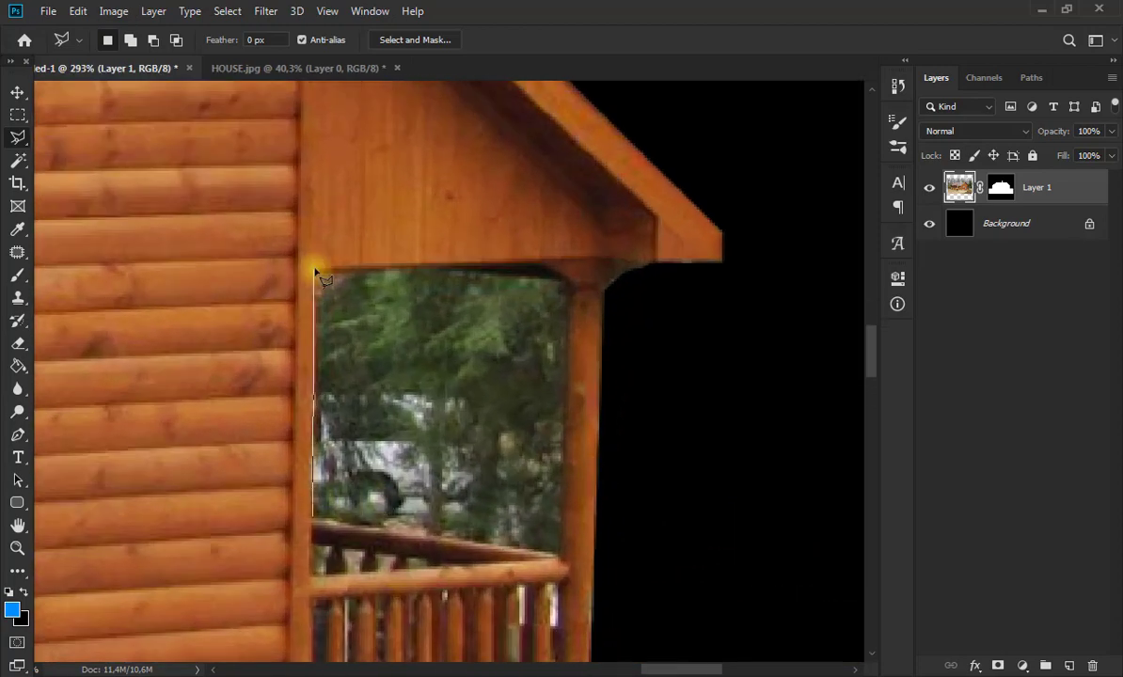
{"action": "left_click", "coordinate": [315, 271]}
{"action": "left_click", "coordinate": [548, 263]}
{"action": "left_click", "coordinate": [570, 283]}
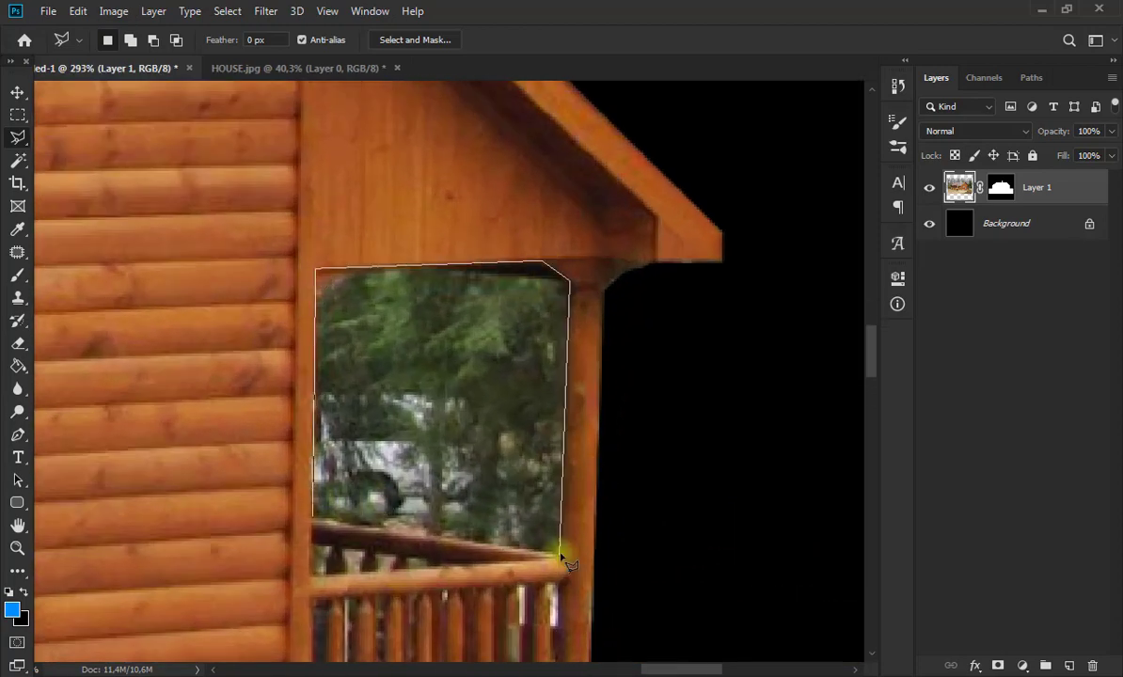
{"action": "left_click", "coordinate": [563, 555]}
{"action": "left_click", "coordinate": [312, 520]}
{"action": "key", "text": "b"}
{"action": "left_click", "coordinate": [1001, 188]}
Outline the first screened opening of the left porch with the Polygonal Lasso.
{"action": "scroll", "coordinate": [442, 441], "scroll_direction": "down", "scroll_amount": 5}
{"action": "left_click_drag", "start_coordinate": [521, 671], "coordinate": [414, 671]}
{"action": "scroll", "coordinate": [376, 357], "scroll_direction": "up", "scroll_amount": 5}
{"action": "key", "text": "l"}
{"action": "left_click", "coordinate": [361, 185]}
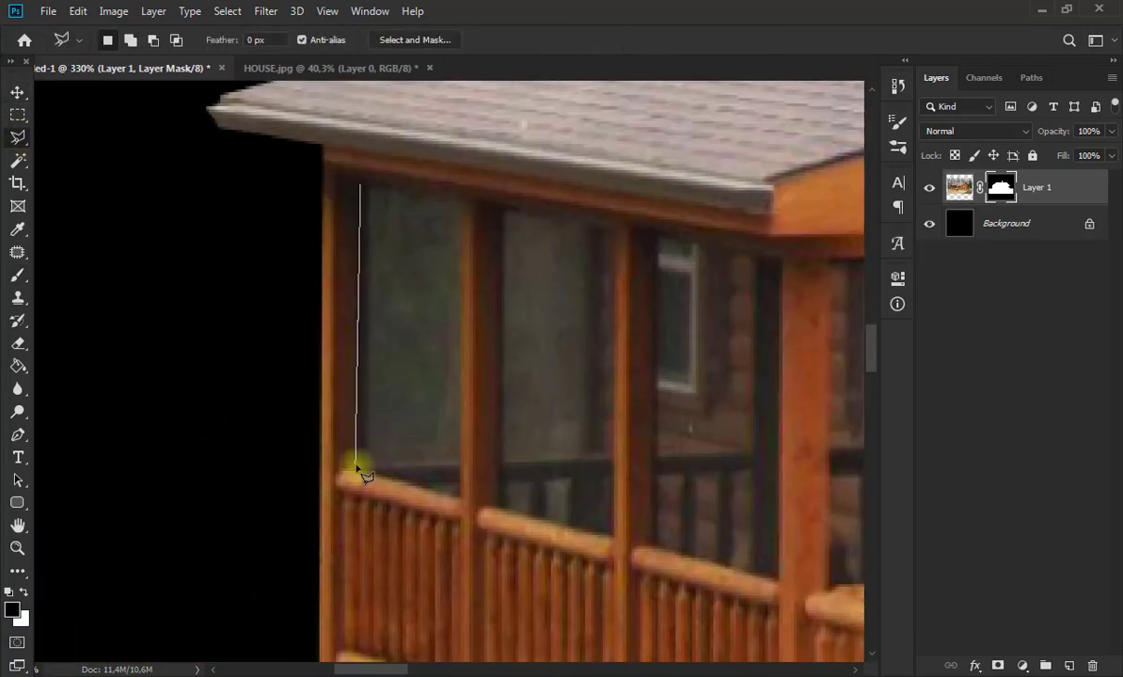
{"action": "left_click", "coordinate": [358, 470]}
{"action": "left_click", "coordinate": [460, 465]}
{"action": "left_click", "coordinate": [460, 200]}
{"action": "left_click", "coordinate": [360, 186]}
Add the second left porch opening to the selection, hide both openings on the layer mask, and deselect.
{"action": "left_click", "coordinate": [505, 211]}
{"action": "left_click", "coordinate": [583, 228]}
{"action": "scroll", "coordinate": [527, 442], "scroll_direction": "up", "scroll_amount": 5}
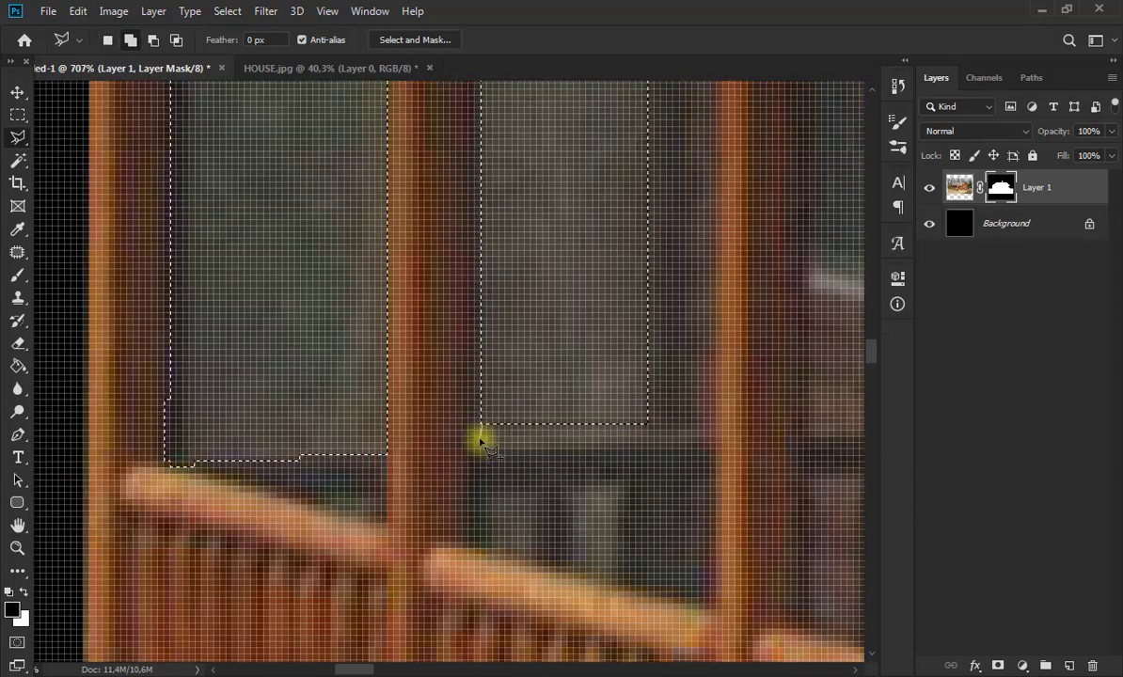
{"action": "left_click", "coordinate": [481, 449]}
{"action": "left_click", "coordinate": [649, 444]}
{"action": "scroll", "coordinate": [565, 414], "scroll_direction": "down", "scroll_amount": 5}
{"action": "scroll", "coordinate": [221, 388], "scroll_direction": "down", "scroll_amount": 10}
{"action": "left_click", "coordinate": [17, 115]}
{"action": "key", "text": "ctrl+d"}
{"action": "left_click", "coordinate": [17, 92]}
{"action": "scroll", "coordinate": [567, 379], "scroll_direction": "down", "scroll_amount": 2}
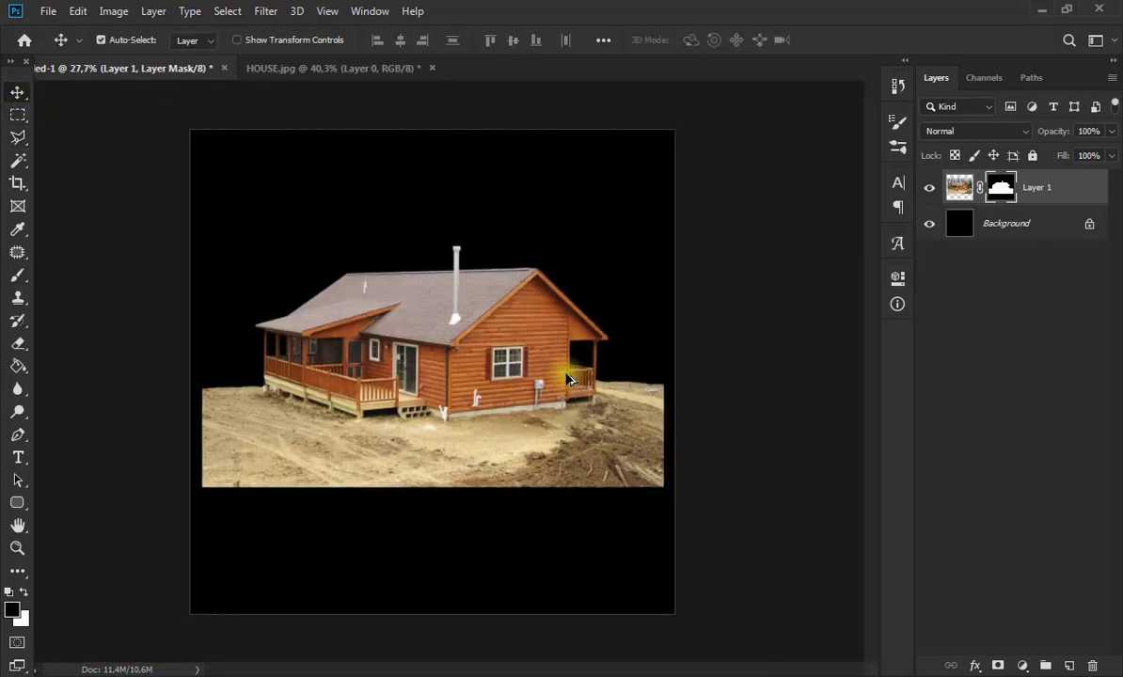
Open MOUNTAIN.png and close the HOUSE.jpg document.
{"action": "left_click", "coordinate": [48, 12]}
{"action": "left_click", "coordinate": [54, 37]}
{"action": "double_click", "coordinate": [299, 222]}
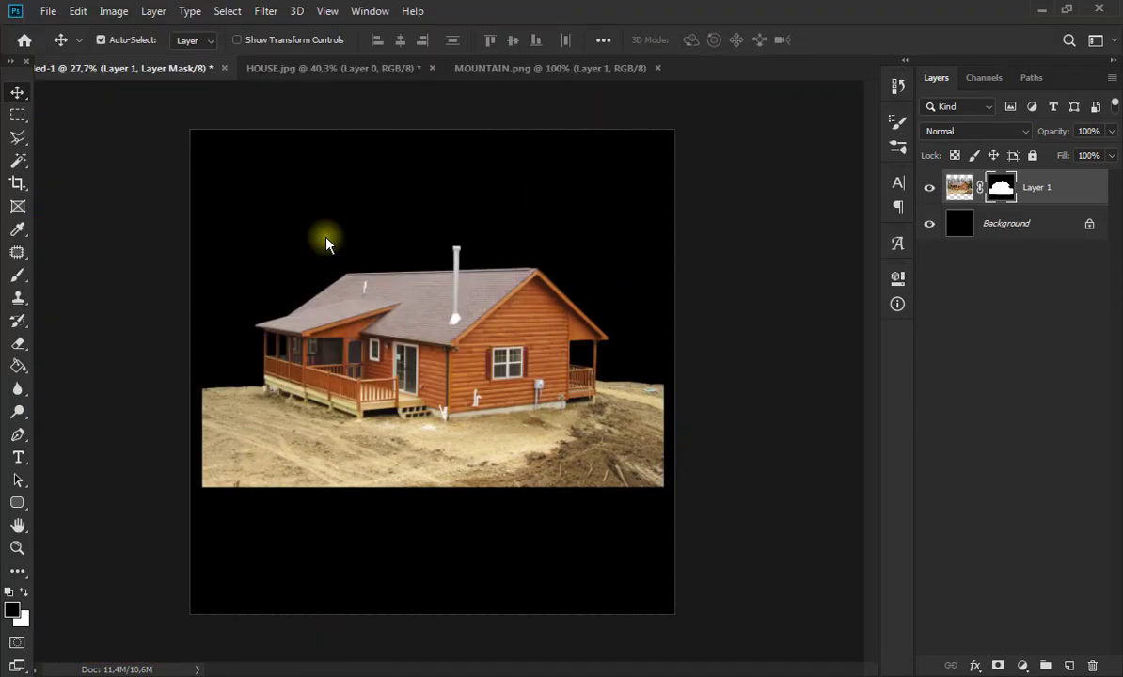
{"action": "left_click", "coordinate": [432, 68]}
{"action": "left_click", "coordinate": [506, 250]}
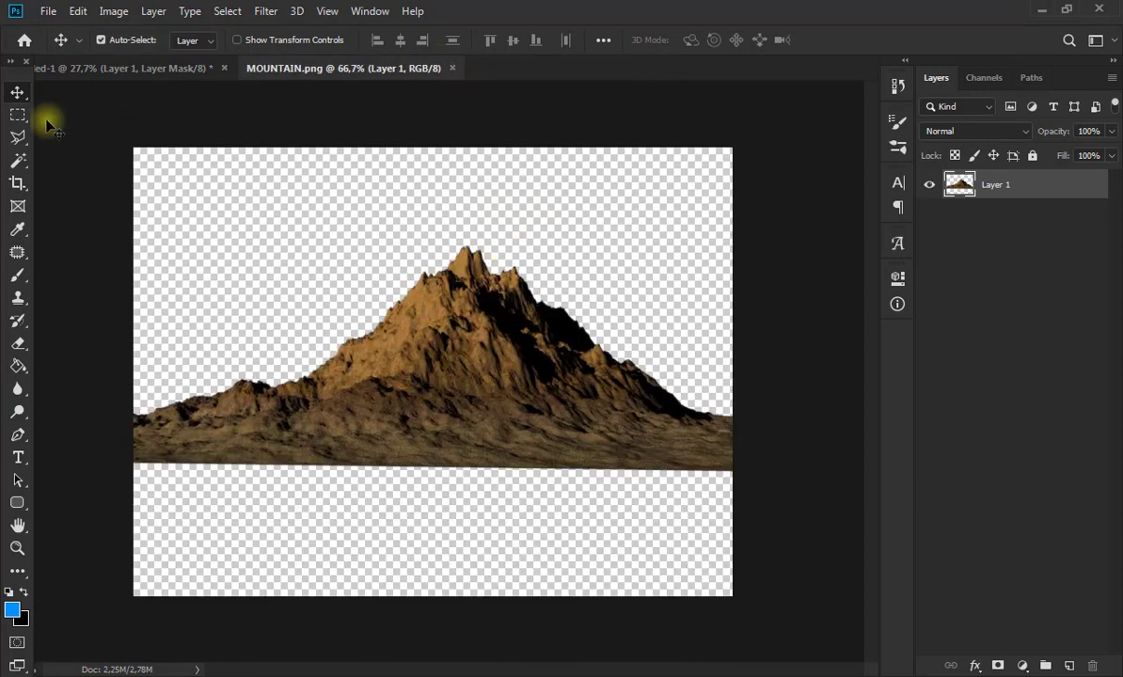
Select the whole mountain image and paste a copy into the Untitled-1 document as a new layer.
{"action": "left_click", "coordinate": [17, 114]}
{"action": "left_click_drag", "start_coordinate": [132, 144], "coordinate": [733, 598]}
{"action": "key", "text": "ctrl+c"}
{"action": "left_click", "coordinate": [127, 64]}
{"action": "key", "text": "ctrl+shift+v"}
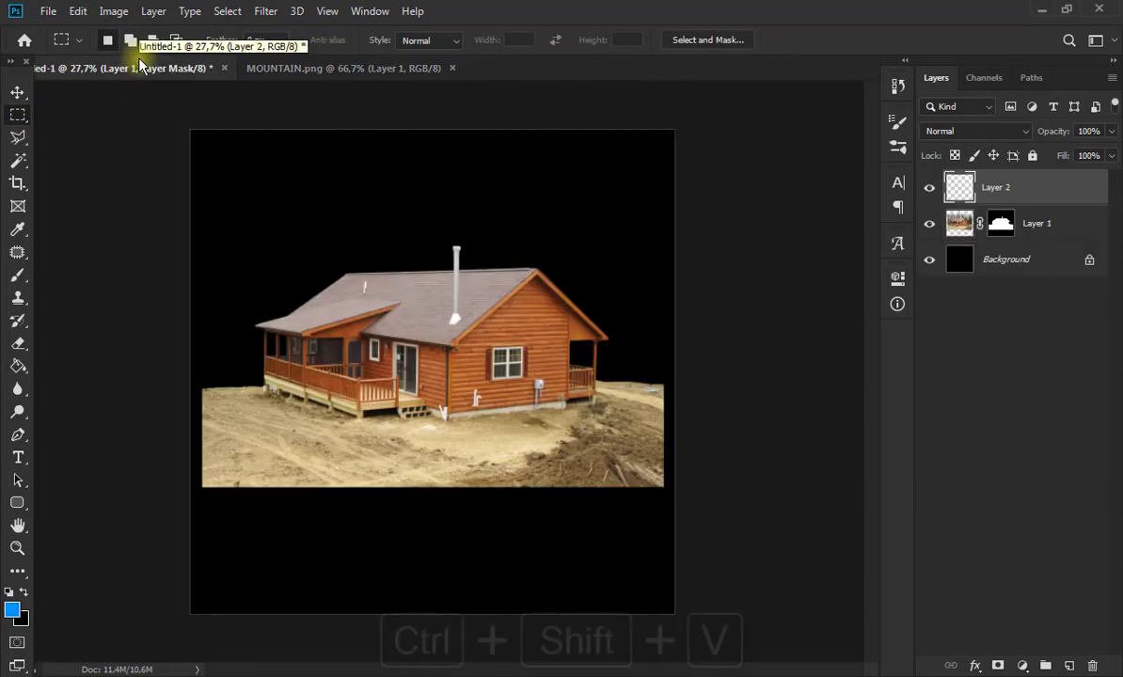
Flip the mountain vertically, scale it to about 170%, and move it down beneath the house.
{"action": "key", "text": "ctrl+t"}
{"action": "right_click", "coordinate": [416, 391]}
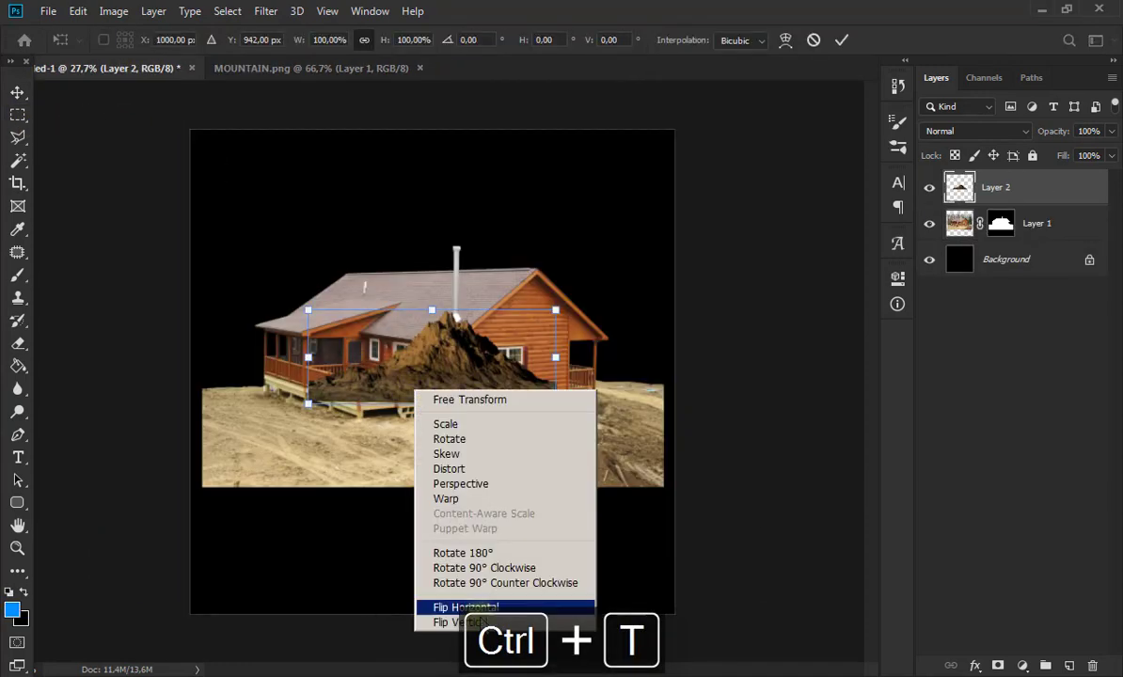
{"action": "left_click", "coordinate": [499, 621]}
{"action": "left_click_drag", "start_coordinate": [555, 404], "coordinate": [647, 438]}
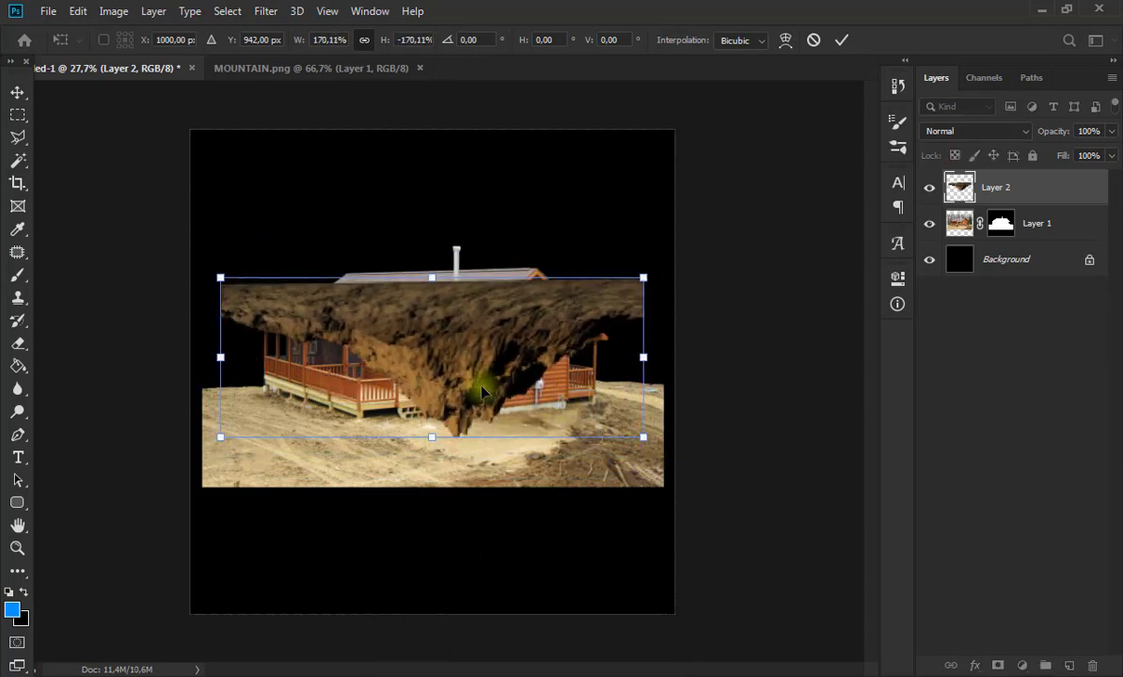
{"action": "left_click_drag", "start_coordinate": [480, 376], "coordinate": [480, 516]}
{"action": "left_click", "coordinate": [18, 91]}
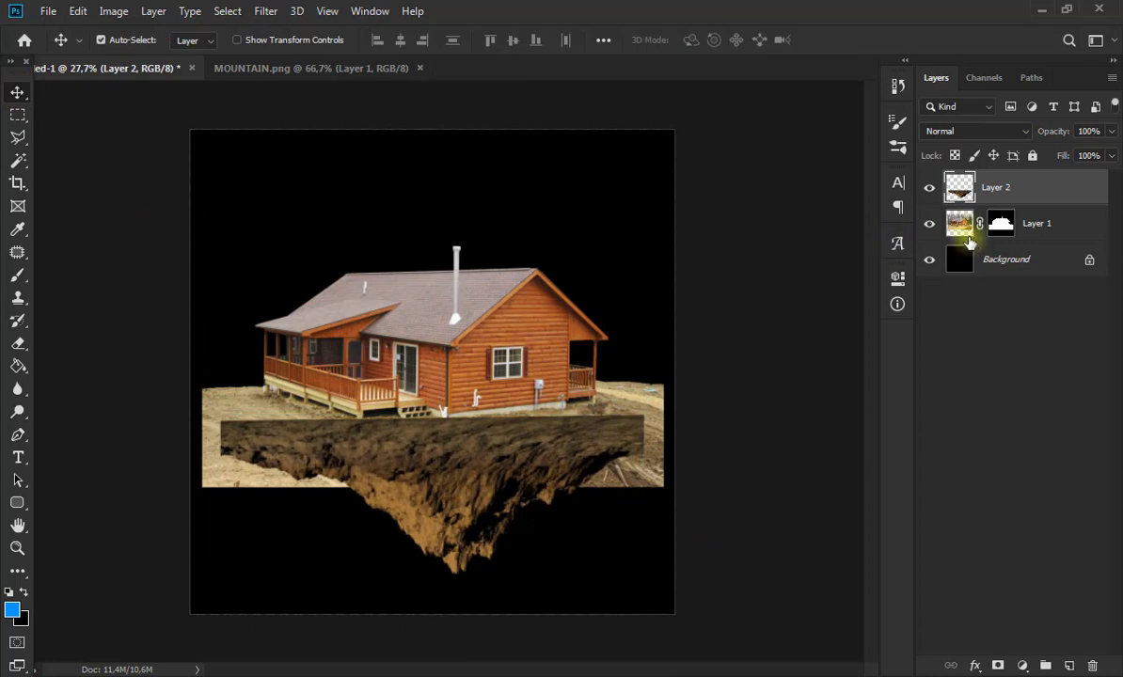
Scale the house layer down to about 82% and move it above the mountain layer in the stacking order.
{"action": "left_click", "coordinate": [955, 224]}
{"action": "key", "text": "ctrl+t"}
{"action": "left_click_drag", "start_coordinate": [661, 182], "coordinate": [610, 188]}
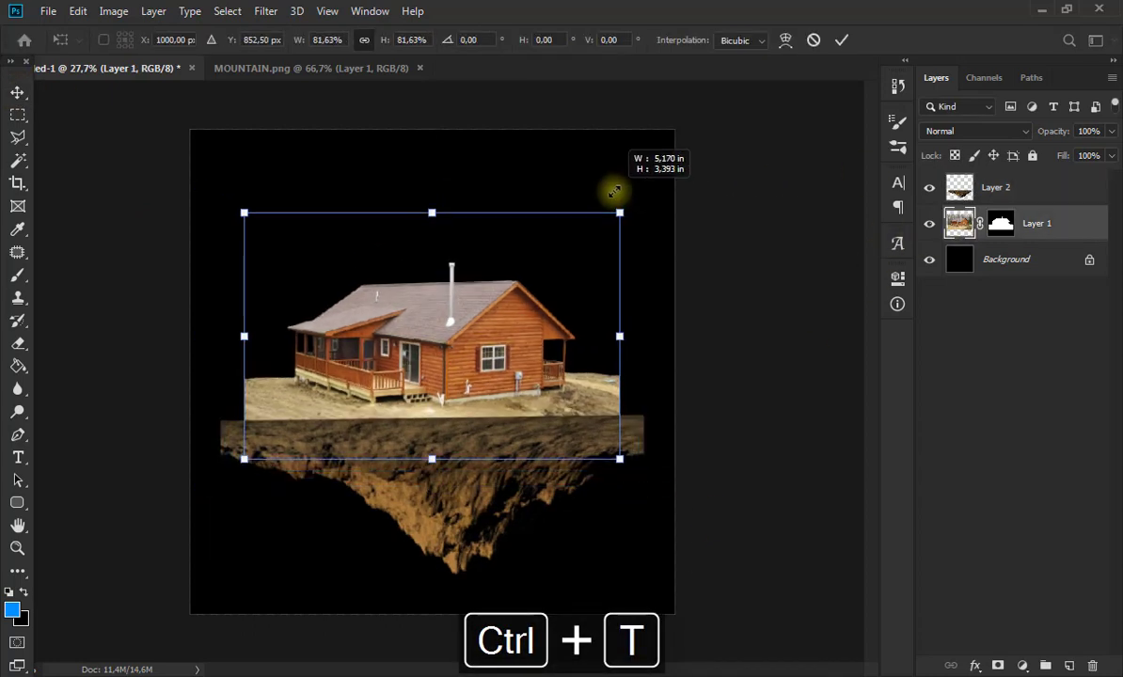
{"action": "left_click_drag", "start_coordinate": [964, 223], "coordinate": [1003, 172]}
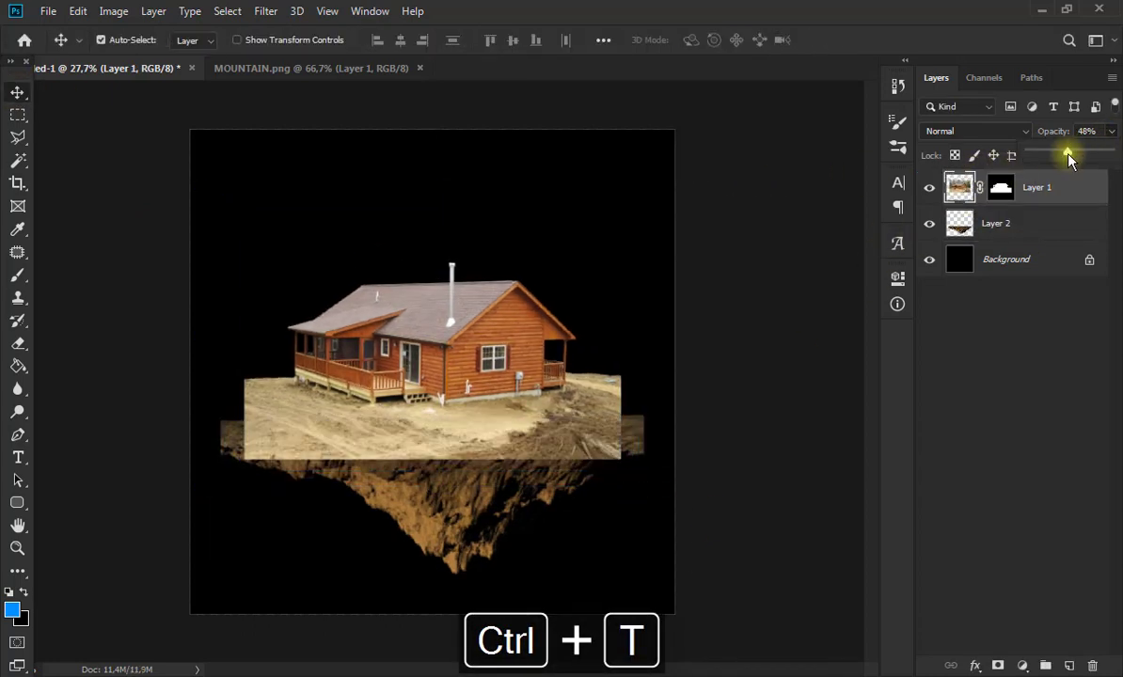
Lower the house layer's opacity to 48% and move the house down over the inverted mountain.
{"action": "left_click_drag", "start_coordinate": [1106, 154], "coordinate": [1066, 153]}
{"action": "left_click_drag", "start_coordinate": [468, 358], "coordinate": [473, 397]}
Stretch the mountain layer to about 113% width and 118% height, and shift it up and left under the house's ground.
{"action": "scroll", "coordinate": [514, 489], "scroll_direction": "up", "scroll_amount": 2}
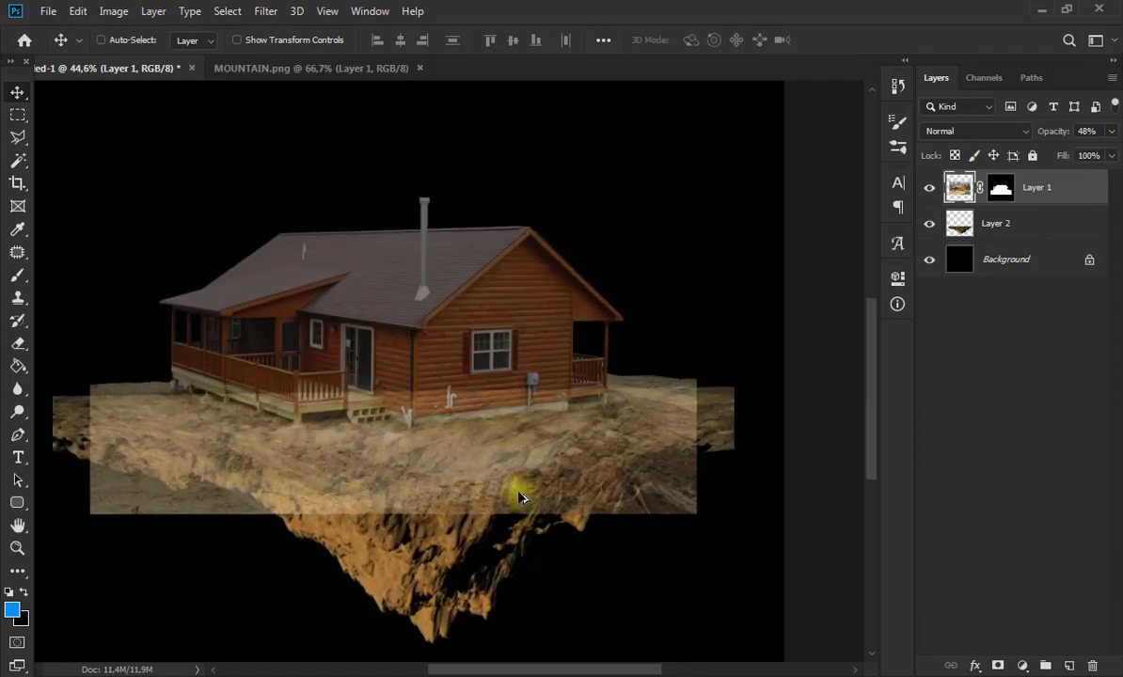
{"action": "left_click", "coordinate": [1004, 230]}
{"action": "key", "text": "ctrl+t"}
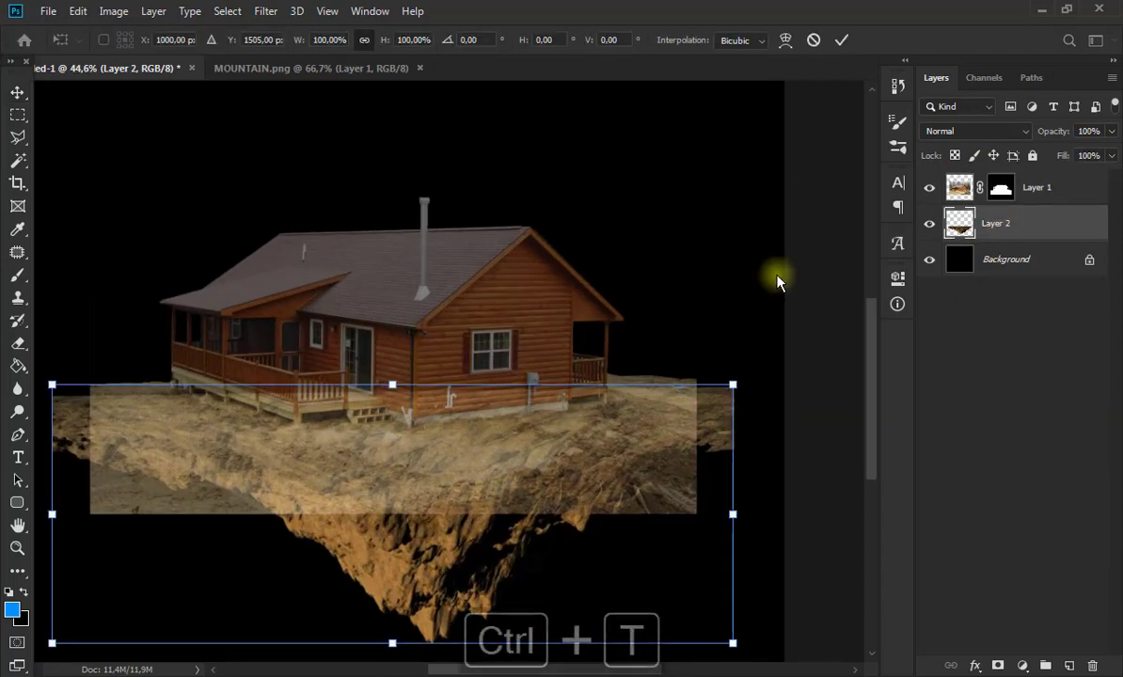
{"action": "left_click_drag", "start_coordinate": [733, 383], "coordinate": [777, 357]}
{"action": "left_click_drag", "start_coordinate": [518, 537], "coordinate": [505, 539]}
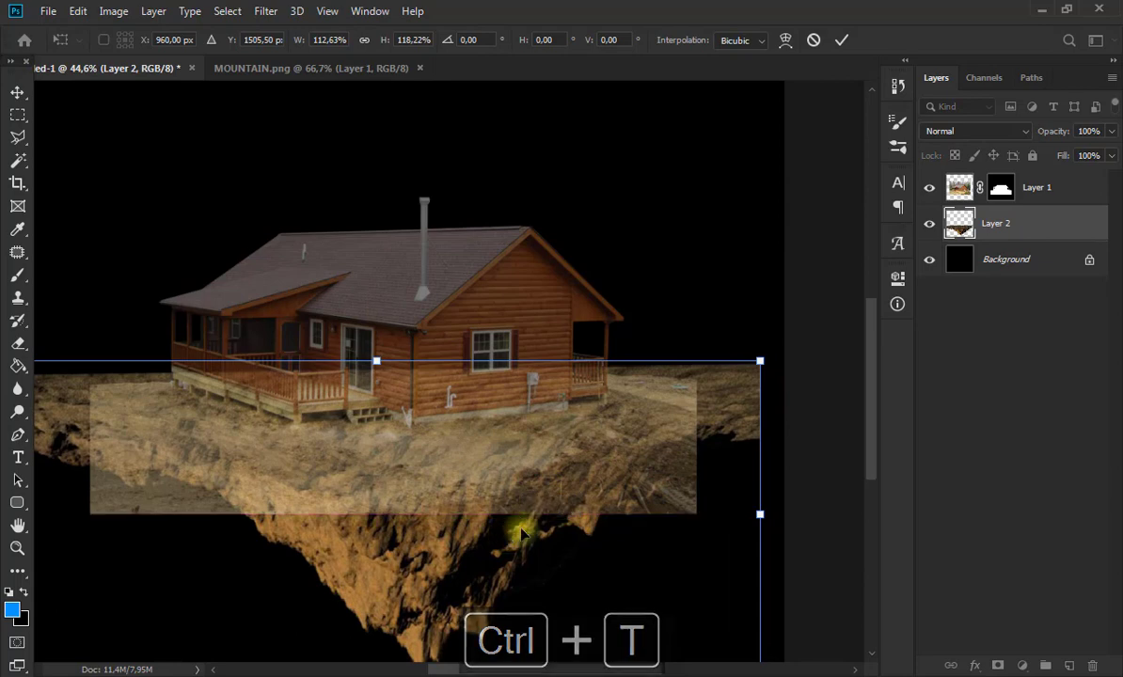
{"action": "left_click_drag", "start_coordinate": [712, 412], "coordinate": [711, 407]}
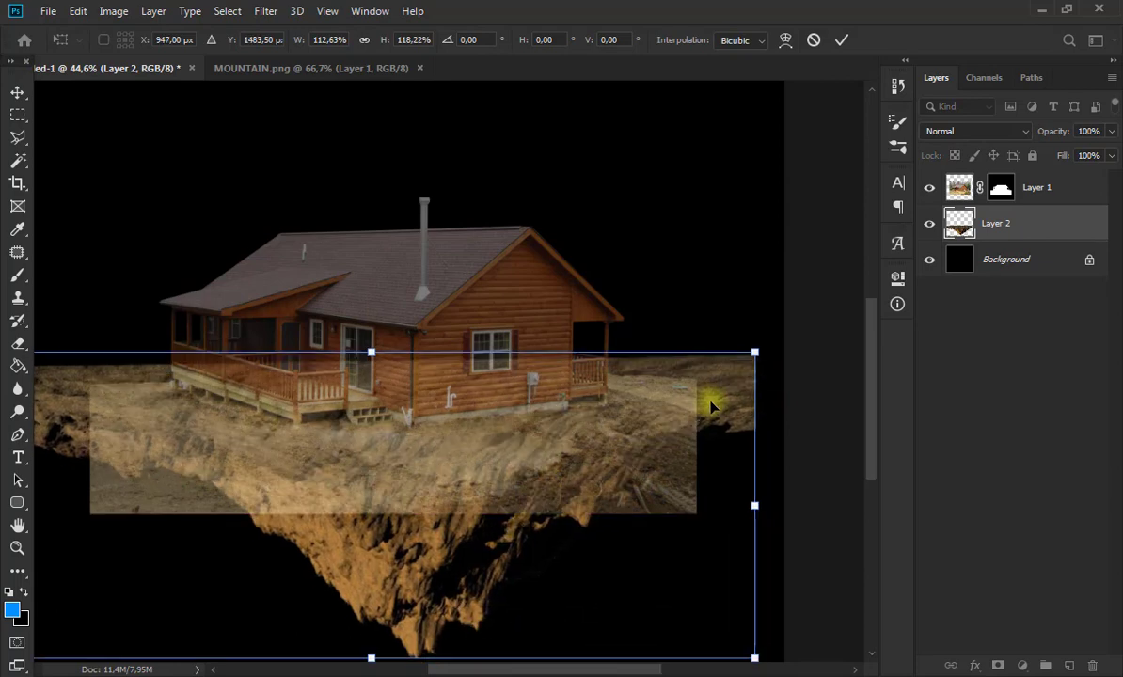
{"action": "left_click", "coordinate": [15, 95]}
Restore the house layer's opacity to 100%.
{"action": "left_click", "coordinate": [1066, 186]}
{"action": "left_click", "coordinate": [1112, 132]}
{"action": "left_click_drag", "start_coordinate": [1093, 152], "coordinate": [1115, 154]}
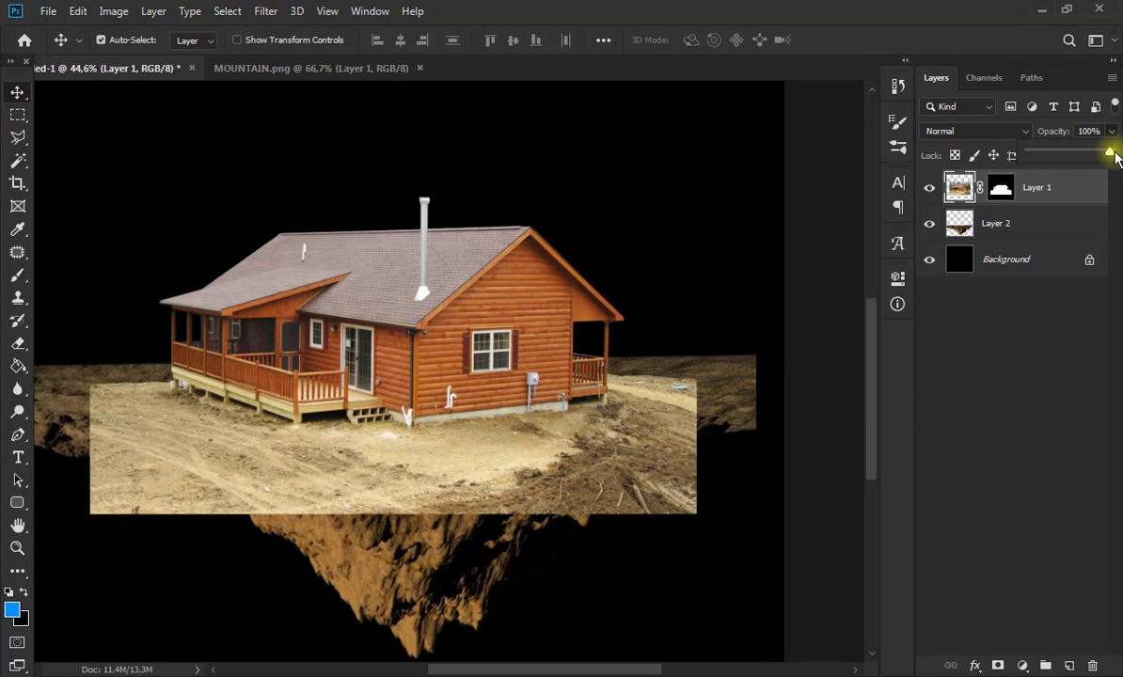
Paint out the ground's straight edges on the house layer mask with a 187 px brush at 0% hardness.
{"action": "left_click", "coordinate": [1000, 188]}
{"action": "left_click", "coordinate": [17, 275]}
{"action": "left_click", "coordinate": [121, 42]}
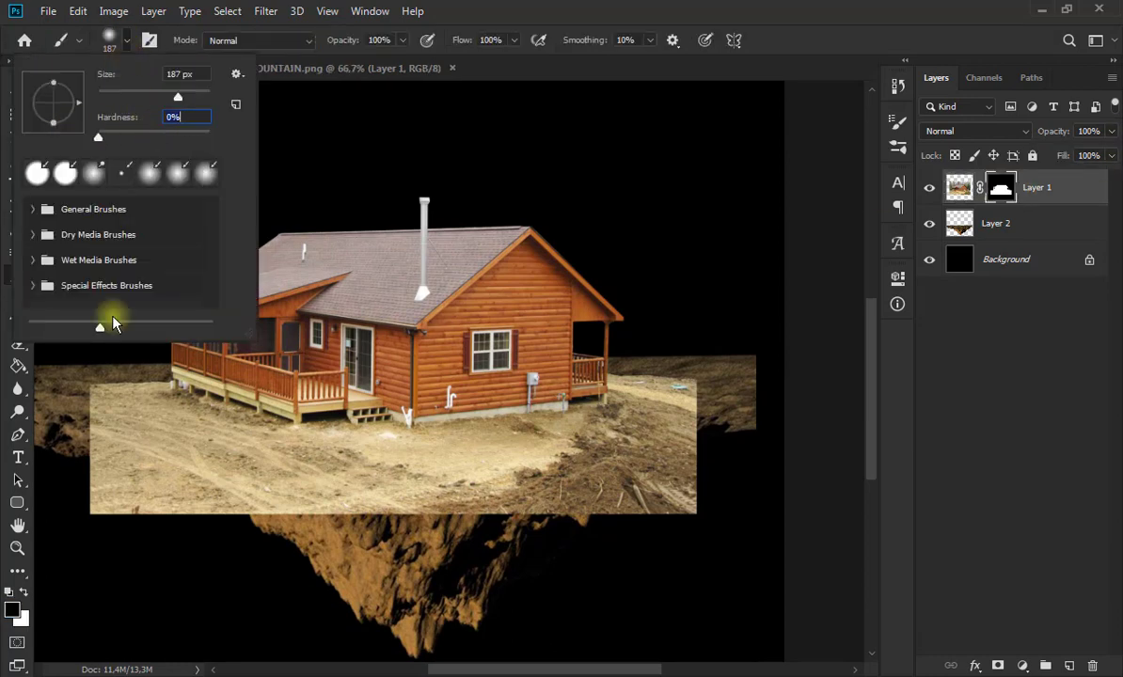
{"action": "key", "text": "Return"}
{"action": "mouse_move", "coordinate": [63, 477]}
{"action": "left_mouse_down"}
{"action": "mouse_move", "coordinate": [248, 527]}
{"action": "mouse_move", "coordinate": [485, 540]}
{"action": "mouse_move", "coordinate": [706, 424]}
{"action": "mouse_move", "coordinate": [666, 359]}
{"action": "mouse_move", "coordinate": [721, 446]}
{"action": "mouse_move", "coordinate": [667, 528]}
{"action": "mouse_move", "coordinate": [375, 520]}
{"action": "mouse_move", "coordinate": [112, 475]}
{"action": "mouse_move", "coordinate": [60, 413]}
{"action": "mouse_move", "coordinate": [137, 347]}
{"action": "mouse_move", "coordinate": [73, 352]}
{"action": "left_mouse_up"}
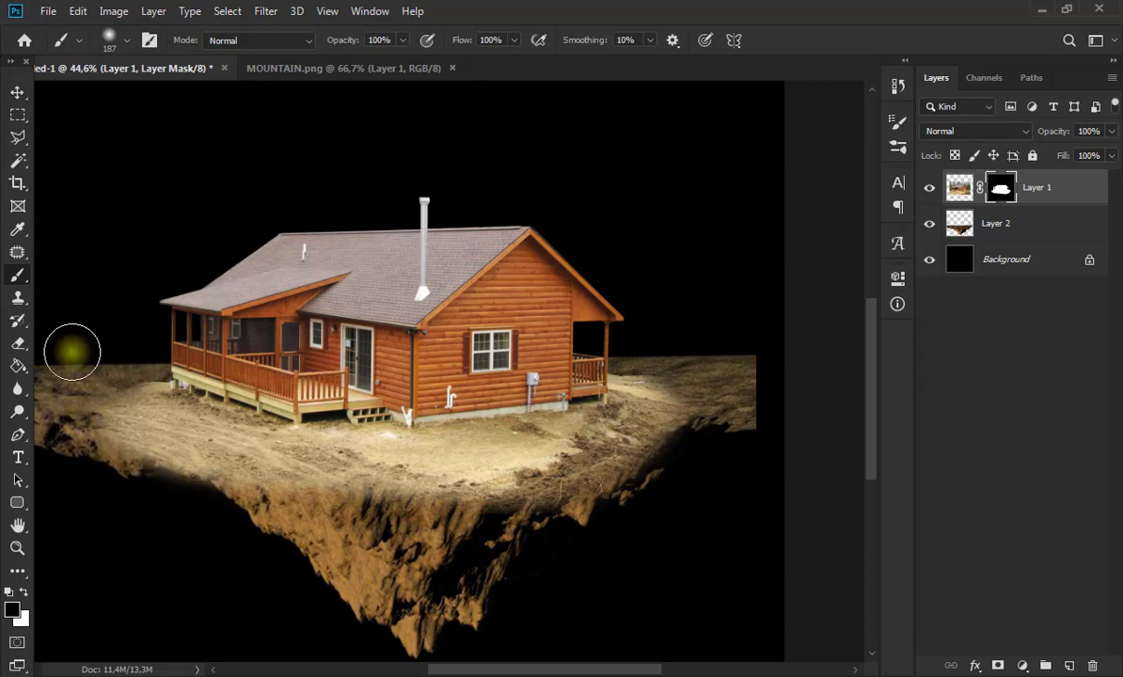
Move the house layer slightly up and left on the mountain.
{"action": "key", "text": "v"}
{"action": "left_click", "coordinate": [959, 187]}
{"action": "left_click_drag", "start_coordinate": [519, 402], "coordinate": [508, 382]}
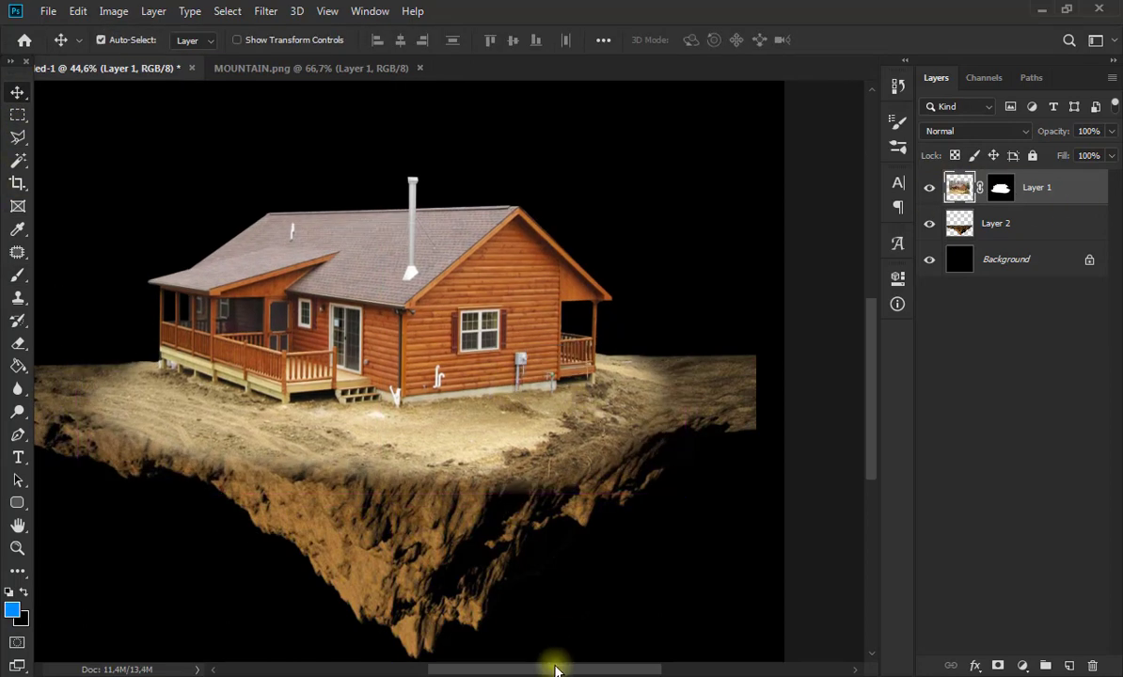
Add a layer mask to the mountain layer and paint out its left and right ends with the soft brush.
{"action": "scroll", "coordinate": [301, 476], "scroll_direction": "up", "scroll_amount": 3}
{"action": "left_click", "coordinate": [1041, 235]}
{"action": "left_click", "coordinate": [998, 666]}
{"action": "left_click", "coordinate": [929, 187]}
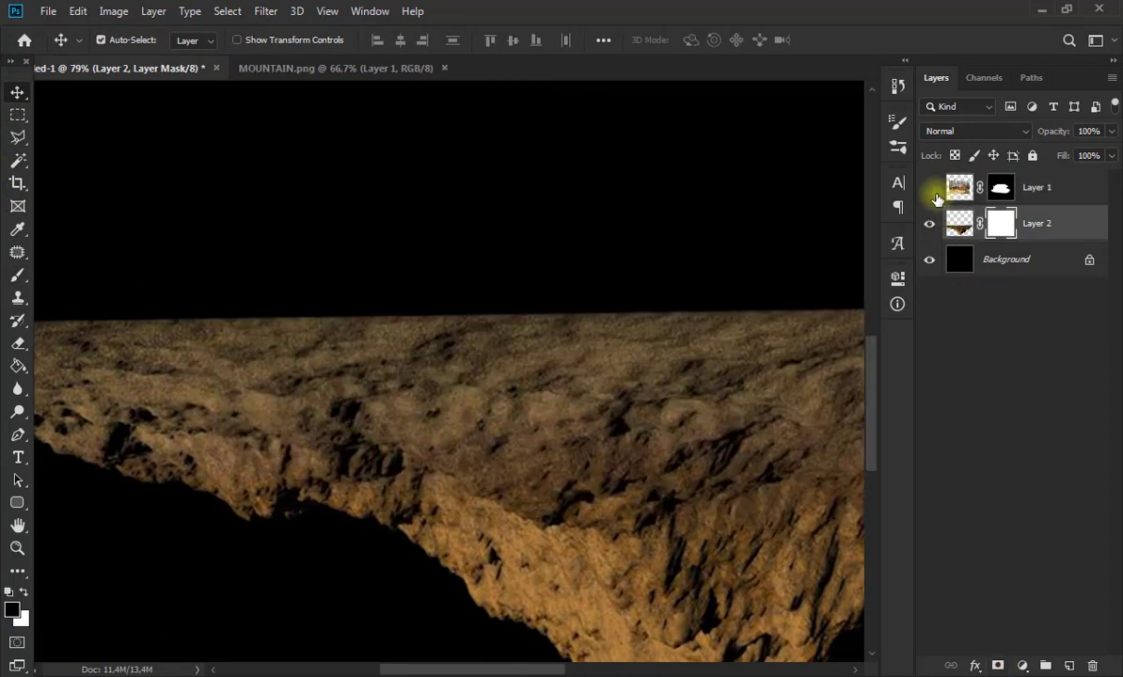
{"action": "left_click", "coordinate": [929, 187]}
{"action": "left_click", "coordinate": [17, 274]}
{"action": "scroll", "coordinate": [80, 385], "scroll_direction": "down", "scroll_amount": 3}
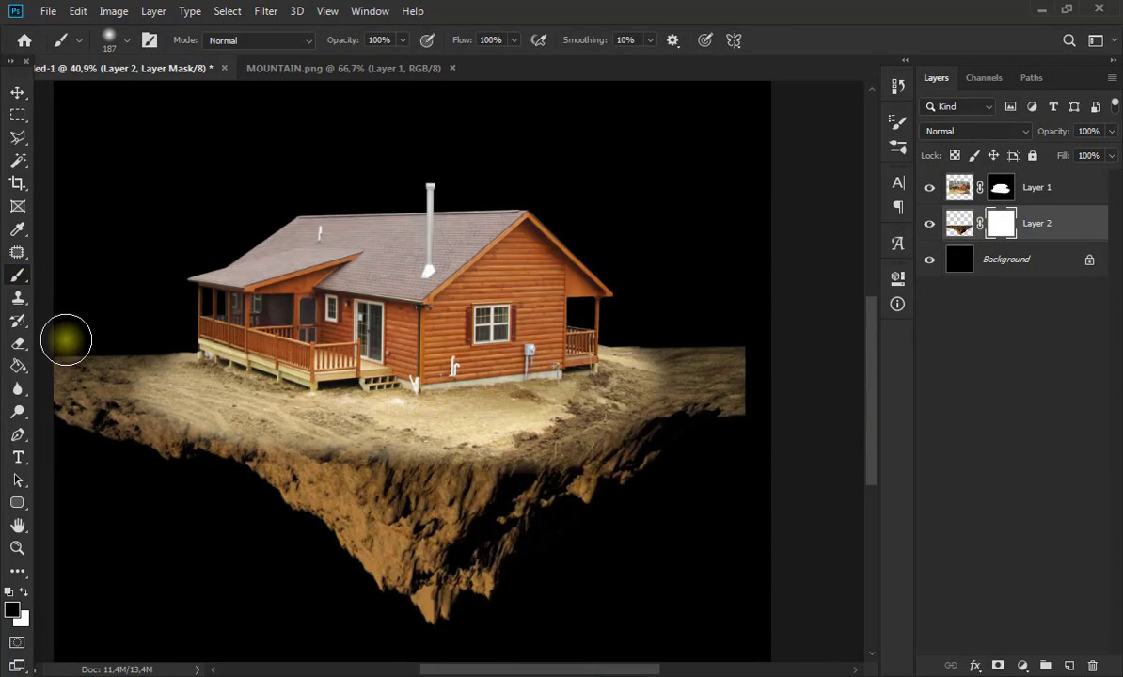
{"action": "mouse_move", "coordinate": [66, 339]}
{"action": "left_mouse_down"}
{"action": "mouse_move", "coordinate": [133, 470]}
{"action": "mouse_move", "coordinate": [113, 329]}
{"action": "mouse_move", "coordinate": [52, 391]}
{"action": "left_mouse_up"}
{"action": "mouse_move", "coordinate": [705, 445]}
{"action": "left_mouse_down"}
{"action": "mouse_move", "coordinate": [732, 371]}
{"action": "mouse_move", "coordinate": [712, 338]}
{"action": "left_mouse_up"}
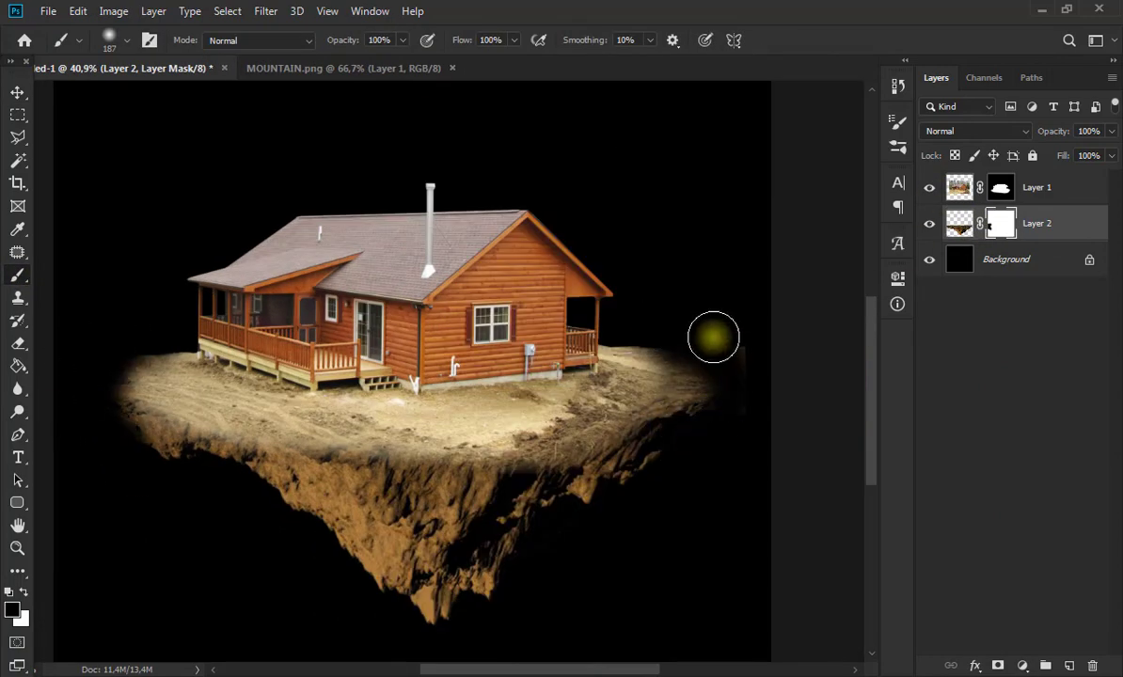
Refine the island's left edge on the mountain mask with a 48 px brush at 28% hardness.
{"action": "left_click", "coordinate": [122, 40]}
{"action": "key", "text": "Return"}
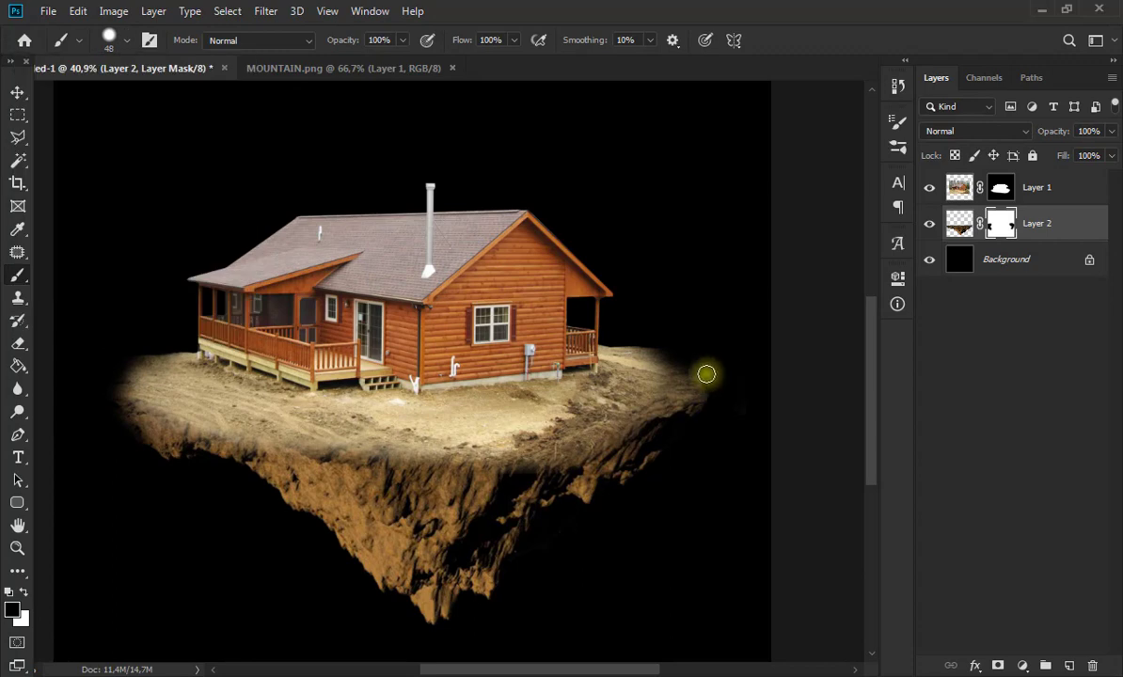
{"action": "scroll", "coordinate": [464, 393], "scroll_direction": "down", "scroll_amount": 5}
{"action": "scroll", "coordinate": [222, 425], "scroll_direction": "up", "scroll_amount": 13}
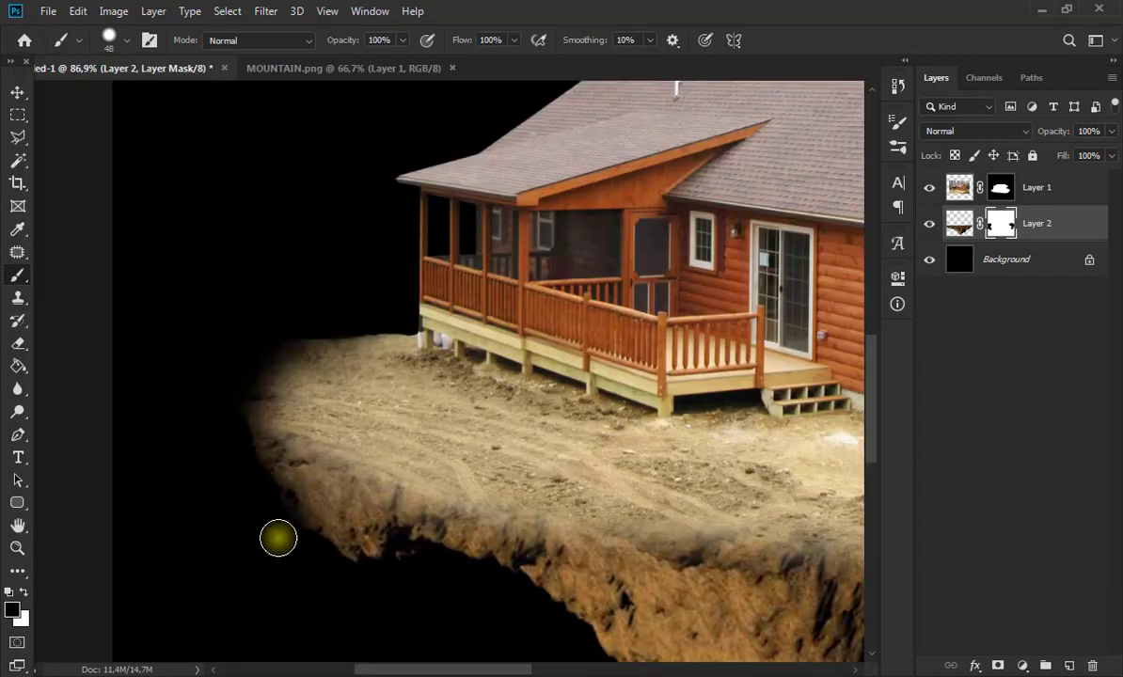
{"action": "left_click", "coordinate": [129, 40]}
{"action": "left_click_drag", "start_coordinate": [174, 138], "coordinate": [148, 138]}
{"action": "left_click_drag", "start_coordinate": [228, 417], "coordinate": [245, 466]}
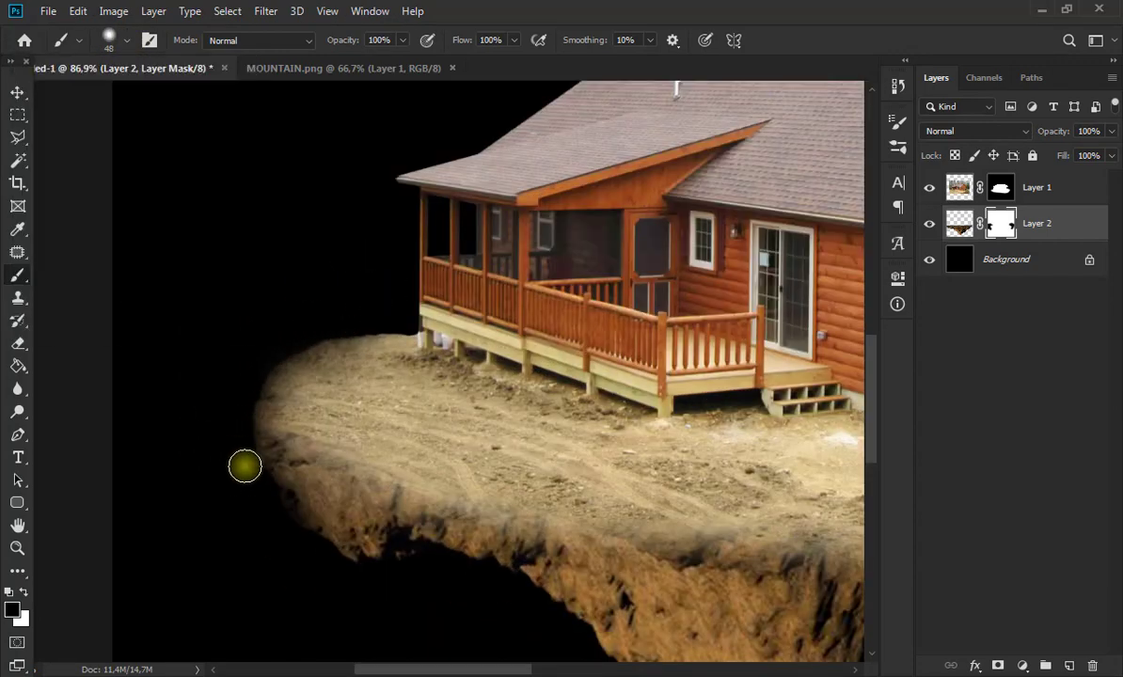
Nudge the house layer slightly down and left on the floating island.
{"action": "scroll", "coordinate": [291, 580], "scroll_direction": "down", "scroll_amount": 10}
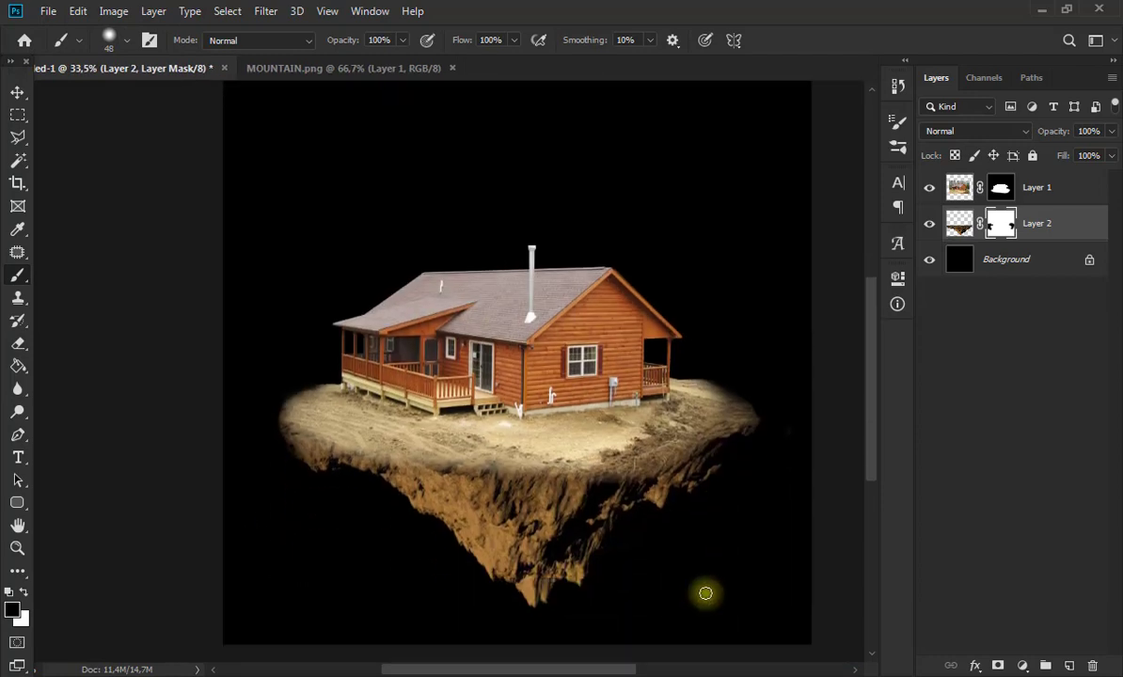
{"action": "left_click_drag", "start_coordinate": [590, 668], "coordinate": [637, 668]}
{"action": "left_click", "coordinate": [956, 183]}
{"action": "left_click", "coordinate": [20, 97]}
{"action": "key", "text": "Down"}
{"action": "key", "text": "Down"}
{"action": "key", "text": "Down"}
{"action": "key", "text": "Down"}
{"action": "key", "text": "Down"}
{"action": "key", "text": "Down"}
{"action": "key", "text": "Down"}
{"action": "key", "text": "Down"}
{"action": "key", "text": "Down"}
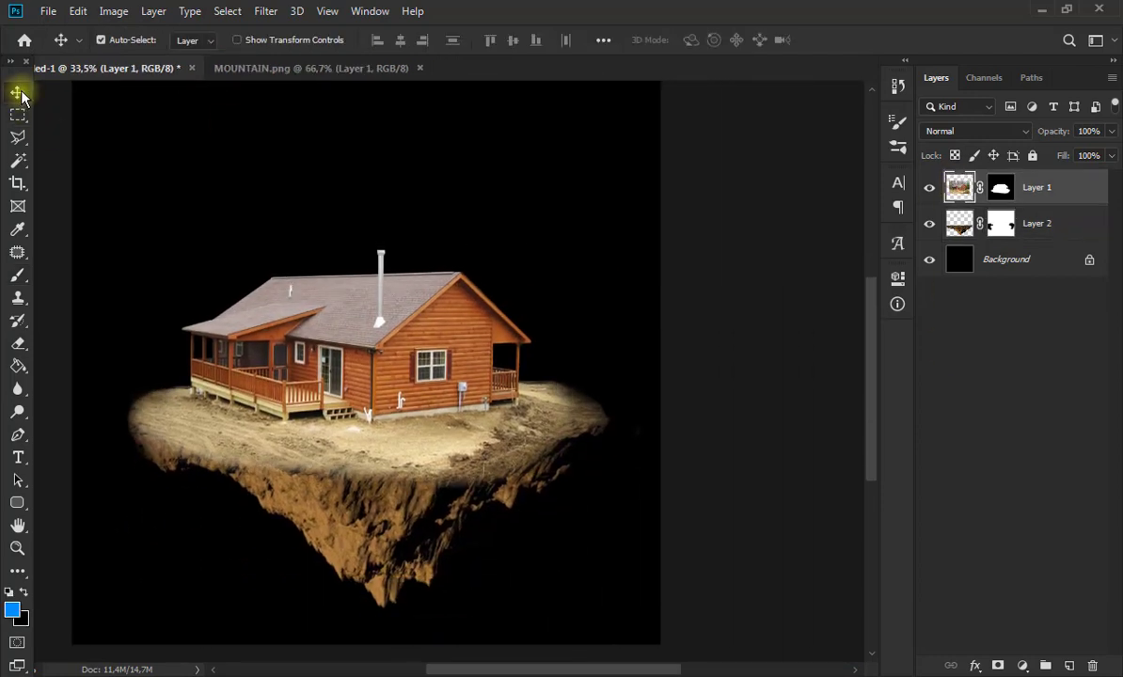
{"action": "key", "text": "Left"}
{"action": "key", "text": "Left"}
{"action": "key", "text": "Left"}
{"action": "key", "text": "Left"}
{"action": "key", "text": "Left"}
{"action": "key", "text": "Left"}
On the house layer mask, fade the ground's front edge into the mountain with a 306 px black brush at 34% opacity.
{"action": "left_click", "coordinate": [1001, 188]}
{"action": "key", "text": "b"}
{"action": "left_click", "coordinate": [129, 40]}
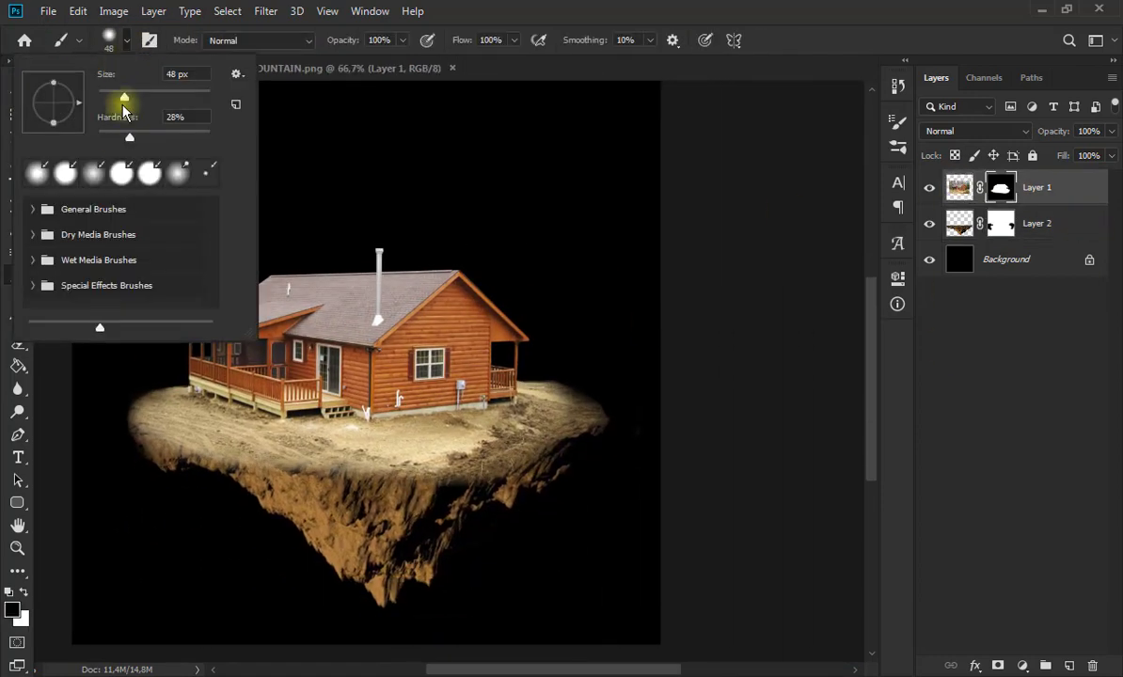
{"action": "left_click_drag", "start_coordinate": [402, 41], "coordinate": [351, 64]}
{"action": "mouse_move", "coordinate": [494, 460]}
{"action": "left_mouse_down"}
{"action": "mouse_move", "coordinate": [153, 433]}
{"action": "mouse_move", "coordinate": [346, 463]}
{"action": "mouse_move", "coordinate": [531, 418]}
{"action": "mouse_move", "coordinate": [507, 473]}
{"action": "mouse_move", "coordinate": [230, 499]}
{"action": "mouse_move", "coordinate": [598, 456]}
{"action": "left_mouse_up"}
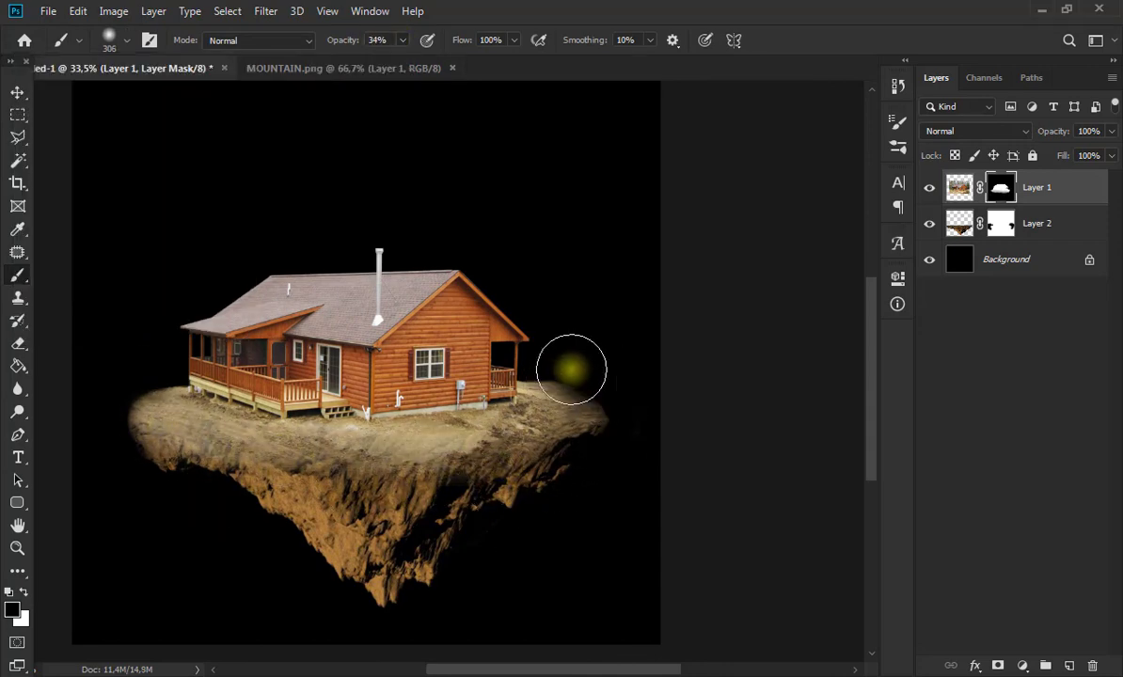
Refine the blend between the front ground and the rock on the house mask, alternating white and black paint at 34% opacity.
{"action": "scroll", "coordinate": [423, 513], "scroll_direction": "up", "scroll_amount": 8}
{"action": "left_click_drag", "start_coordinate": [523, 669], "coordinate": [451, 668]}
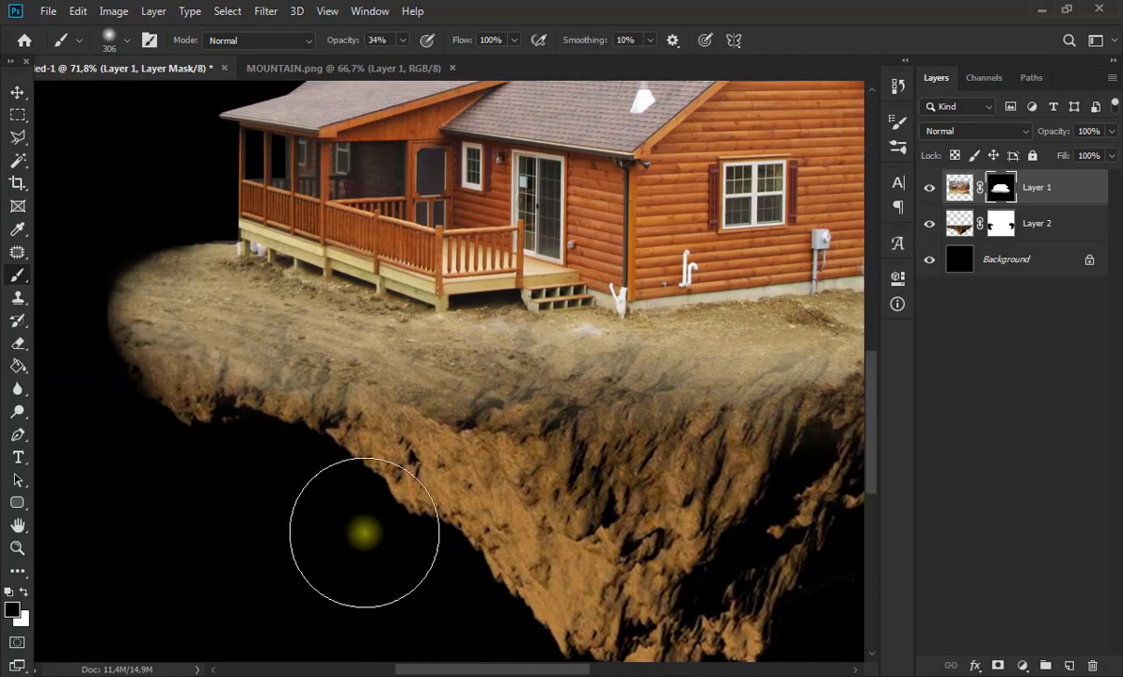
{"action": "mouse_move", "coordinate": [533, 339]}
{"action": "left_mouse_down"}
{"action": "mouse_move", "coordinate": [670, 349]}
{"action": "mouse_move", "coordinate": [637, 335]}
{"action": "left_mouse_up"}
{"action": "left_click_drag", "start_coordinate": [489, 669], "coordinate": [540, 668]}
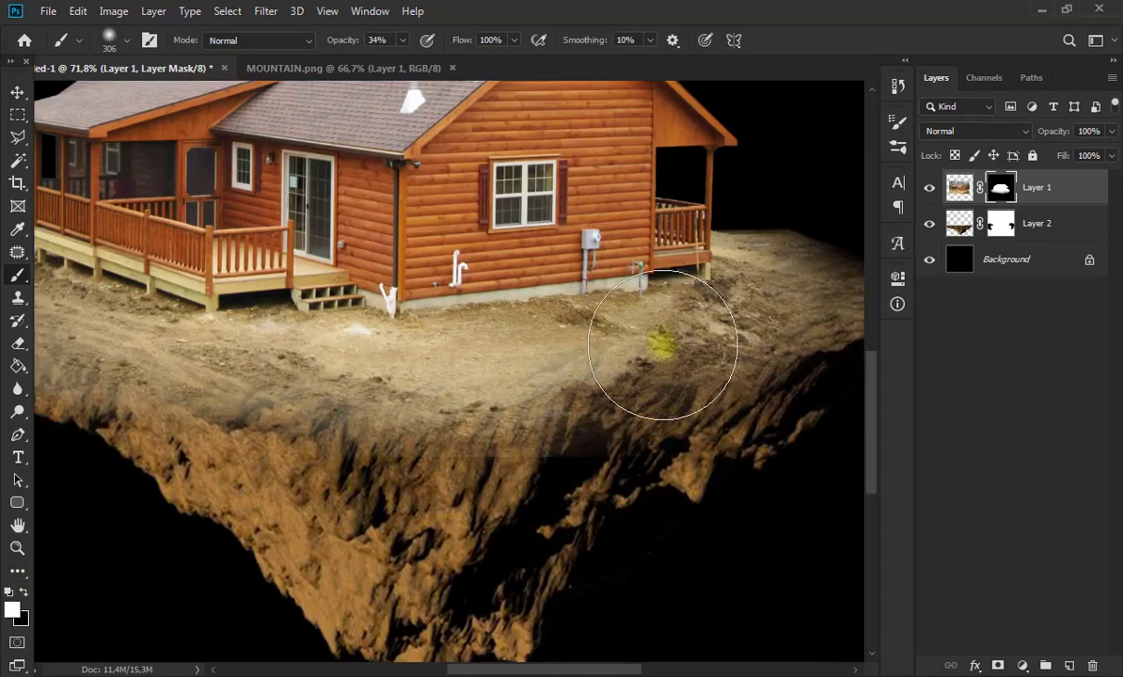
{"action": "left_click", "coordinate": [23, 592]}
{"action": "mouse_move", "coordinate": [387, 484]}
{"action": "left_mouse_down"}
{"action": "mouse_move", "coordinate": [441, 514]}
{"action": "mouse_move", "coordinate": [565, 464]}
{"action": "mouse_move", "coordinate": [681, 464]}
{"action": "left_mouse_up"}
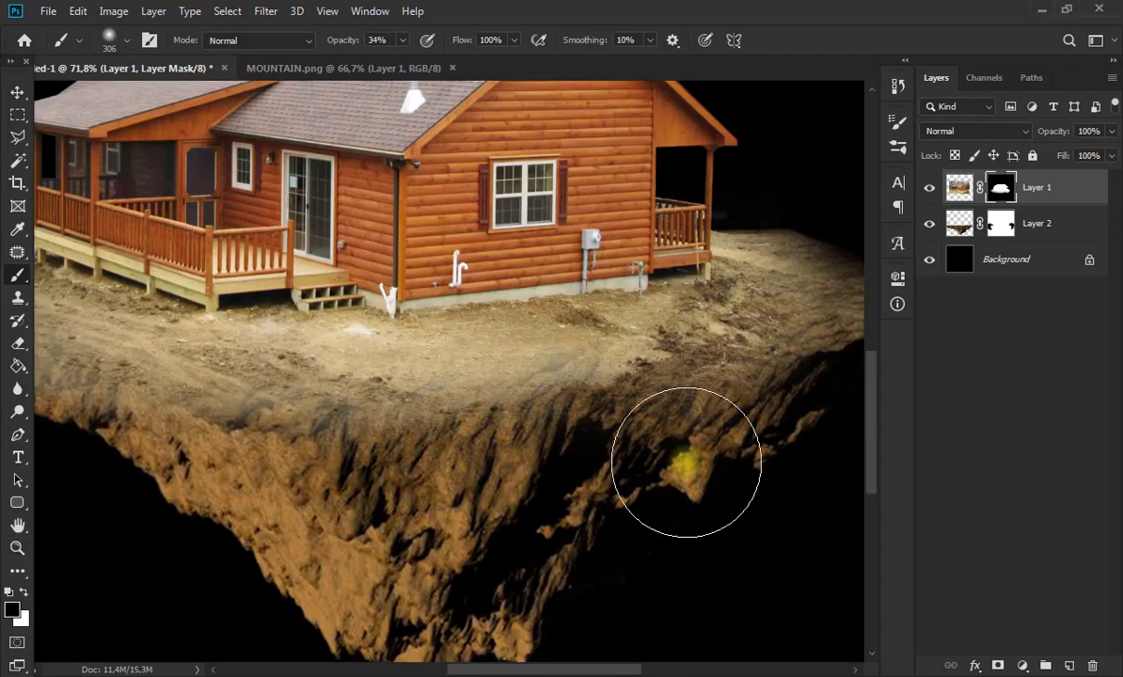
{"action": "scroll", "coordinate": [154, 294], "scroll_direction": "down", "scroll_amount": 8}
{"action": "left_click", "coordinate": [18, 91]}
{"action": "scroll", "coordinate": [433, 408], "scroll_direction": "down", "scroll_amount": 5}
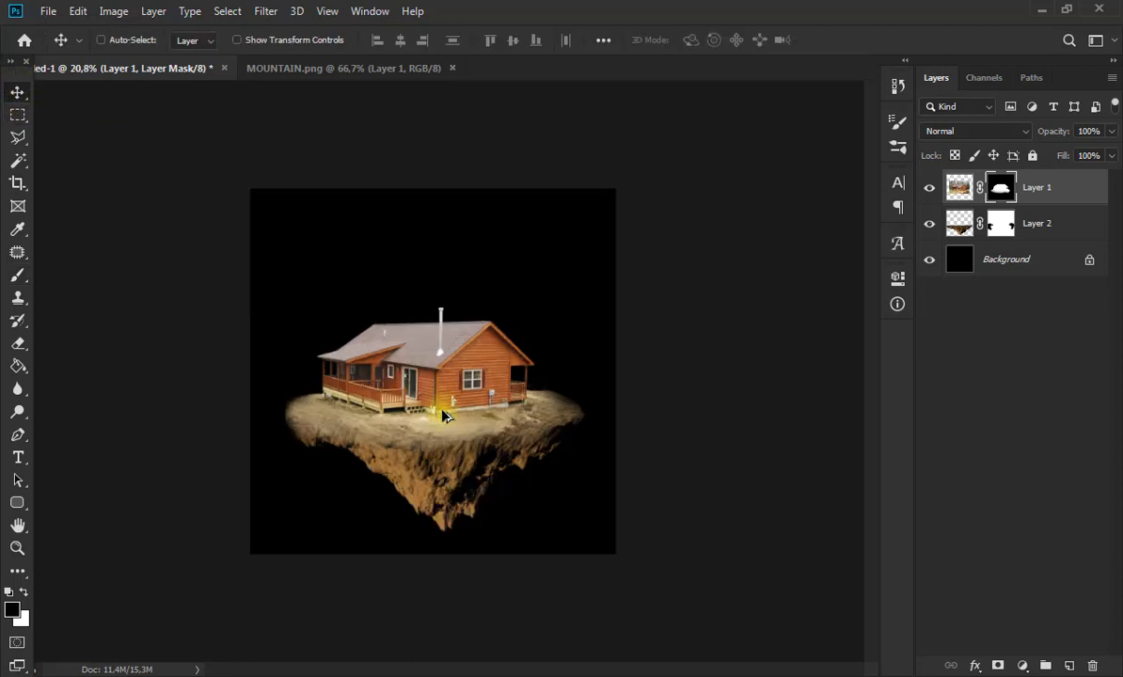
{"action": "key", "text": "ctrl+0"}
{"action": "left_click", "coordinate": [959, 223]}
{"action": "scroll", "coordinate": [480, 503], "scroll_direction": "up", "scroll_amount": 2}
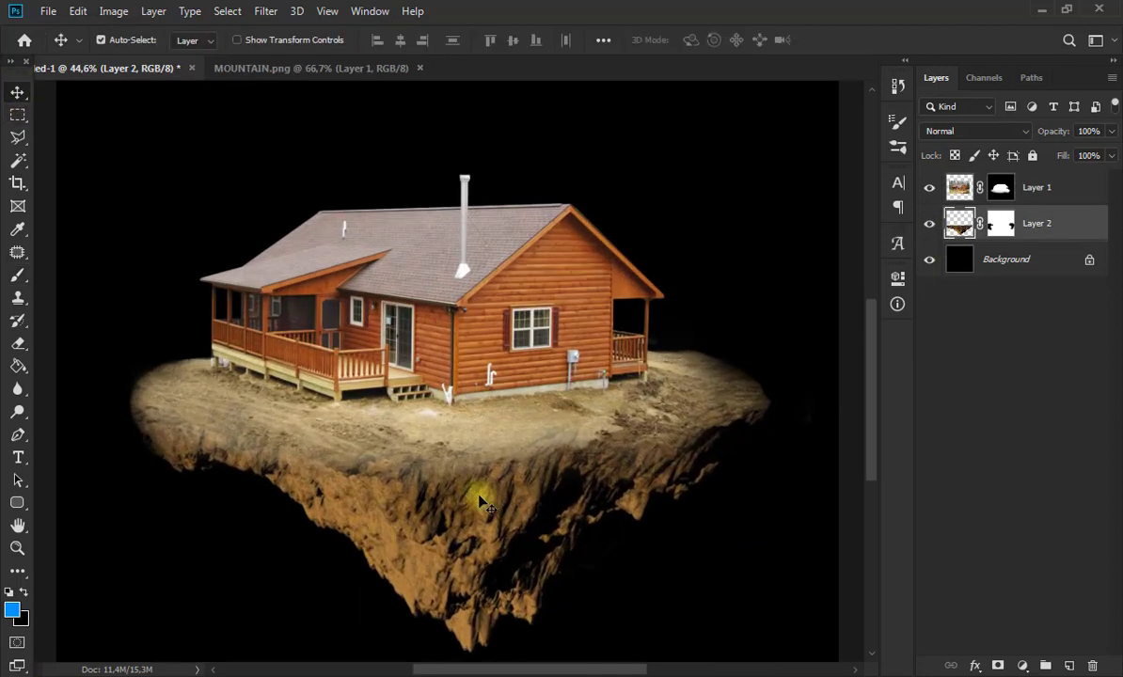
Paint out the residue beside the right porch on the house mask with a 31 px brush at 61% hardness and 100% opacity.
{"action": "left_click", "coordinate": [953, 197]}
{"action": "left_click", "coordinate": [18, 274]}
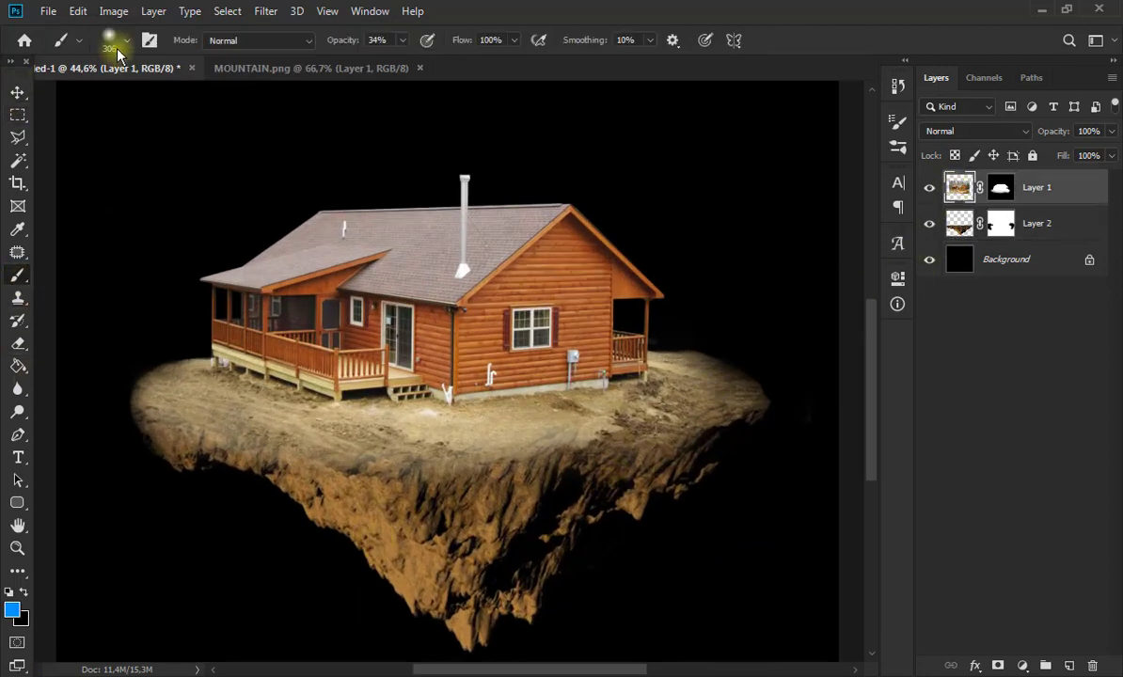
{"action": "left_click", "coordinate": [126, 40]}
{"action": "left_click", "coordinate": [1002, 198]}
{"action": "scroll", "coordinate": [739, 342], "scroll_direction": "up", "scroll_amount": 4}
{"action": "left_click", "coordinate": [126, 41]}
{"action": "left_click_drag", "start_coordinate": [122, 95], "coordinate": [113, 95]}
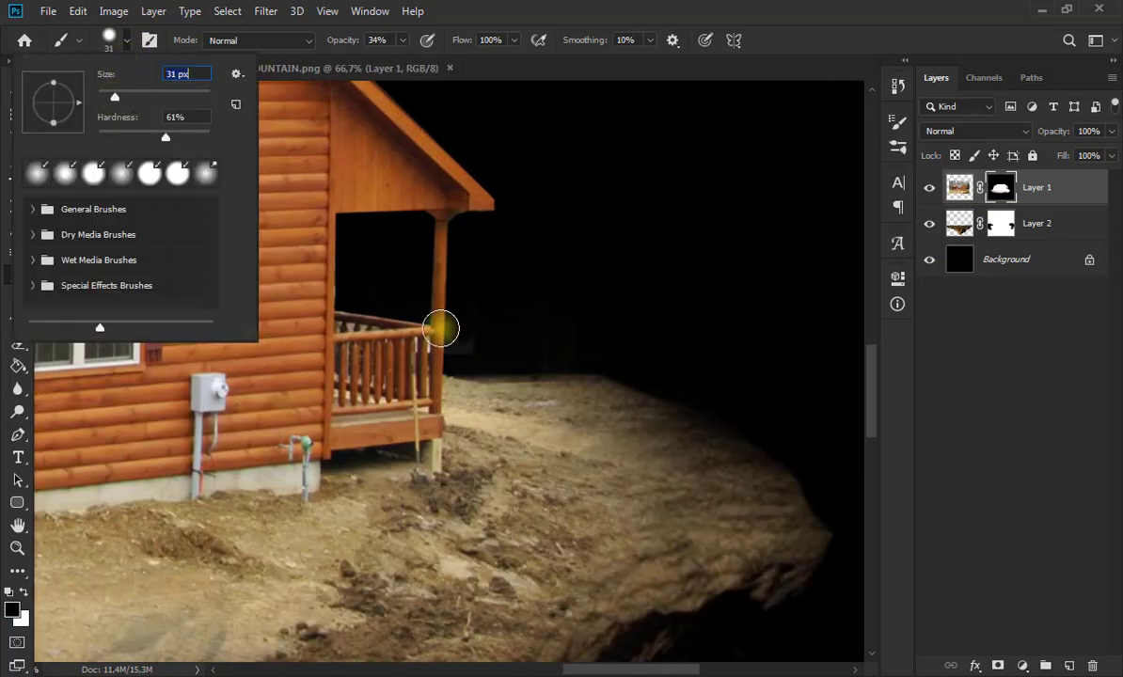
{"action": "left_click_drag", "start_coordinate": [448, 337], "coordinate": [528, 356]}
{"action": "mouse_move", "coordinate": [432, 324]}
{"action": "left_mouse_down"}
{"action": "mouse_move", "coordinate": [467, 374]}
{"action": "mouse_move", "coordinate": [575, 385]}
{"action": "left_mouse_up"}
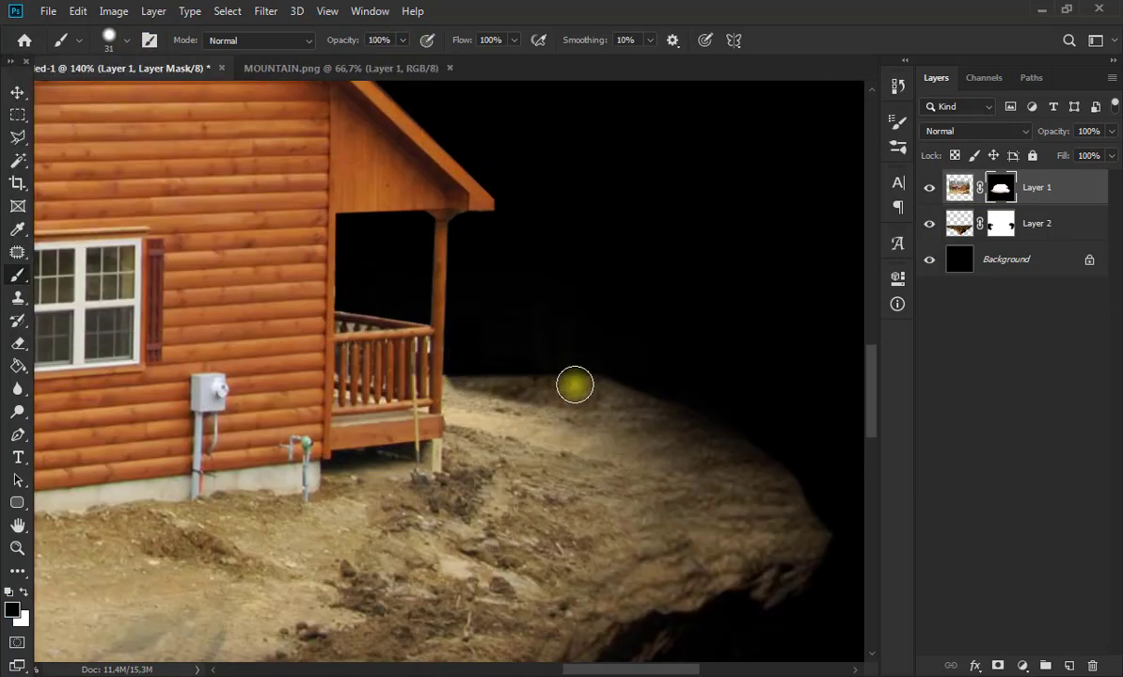
On the mountain layer mask, paint out the faded ground edge behind the right porch with the 31 px brush.
{"action": "left_click", "coordinate": [959, 225]}
{"action": "left_click", "coordinate": [1001, 224]}
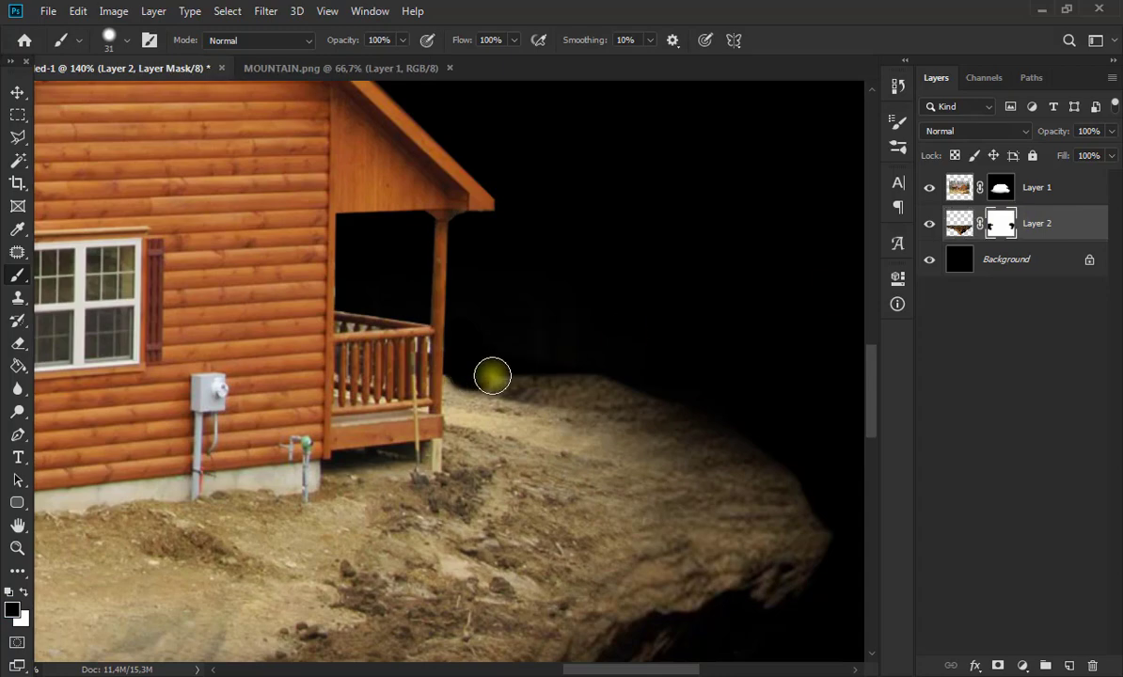
{"action": "left_click_drag", "start_coordinate": [494, 373], "coordinate": [605, 376]}
{"action": "scroll", "coordinate": [607, 407], "scroll_direction": "down", "scroll_amount": 3}
{"action": "scroll", "coordinate": [644, 396], "scroll_direction": "up", "scroll_amount": 5}
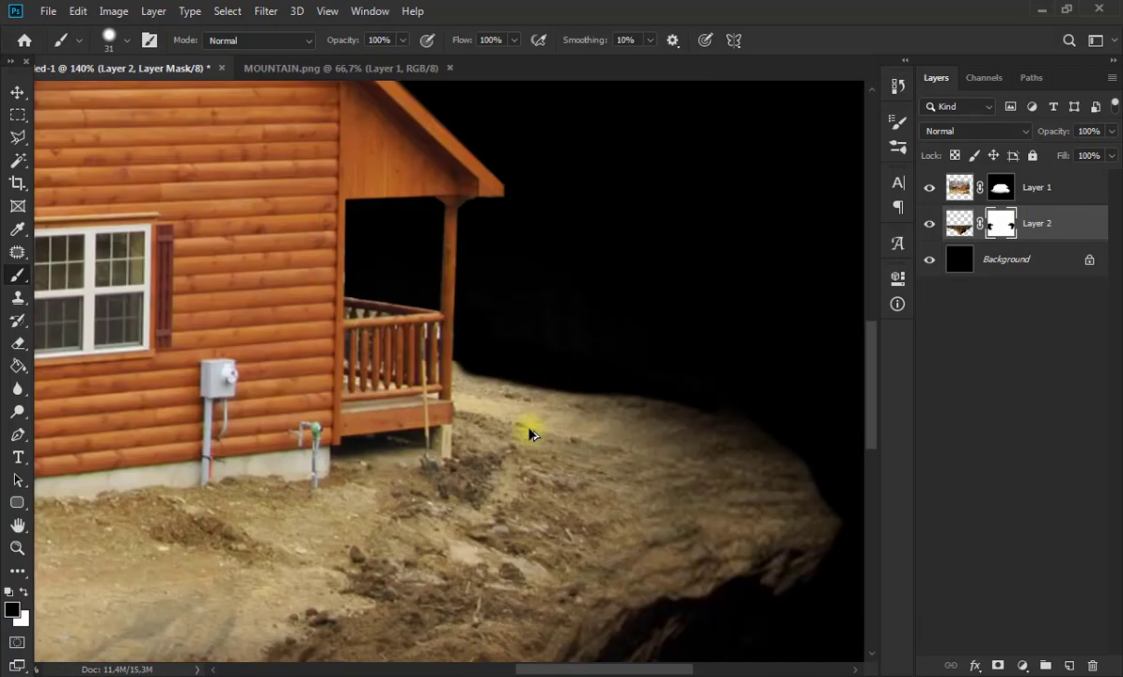
{"action": "left_click_drag", "start_coordinate": [426, 354], "coordinate": [758, 436]}
Trim the ground edge next to the right porch post on the house mask with a 14 px brush.
{"action": "left_click", "coordinate": [1001, 187]}
{"action": "left_click_drag", "start_coordinate": [428, 381], "coordinate": [426, 334]}
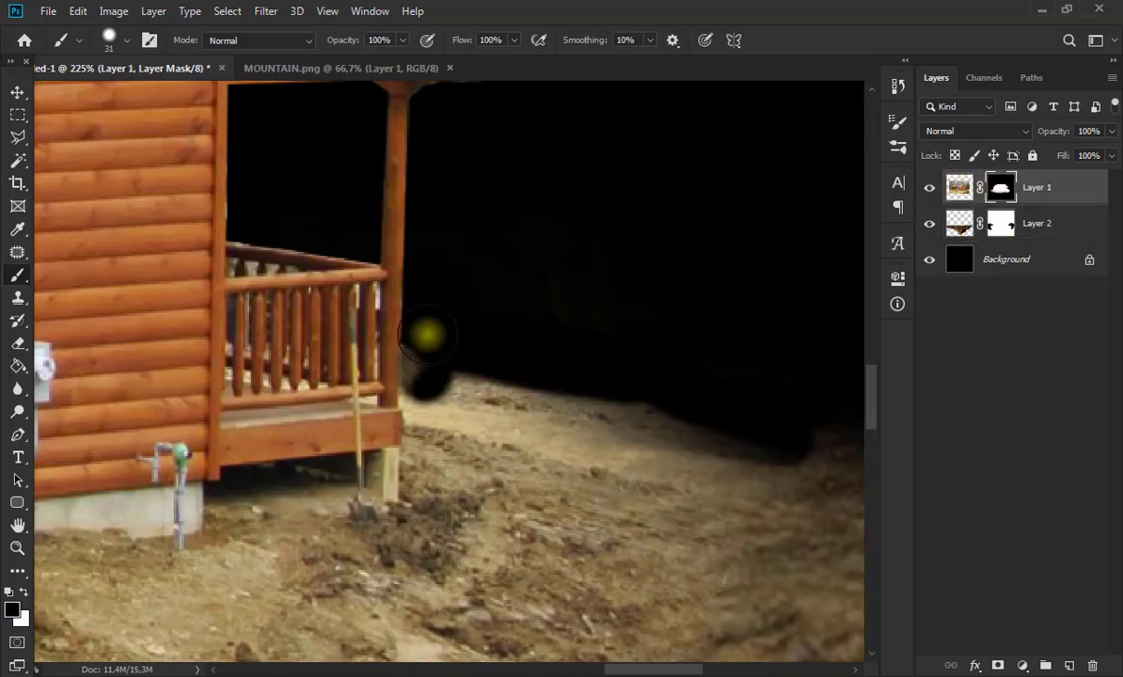
{"action": "key", "text": "ctrl+z"}
{"action": "left_click", "coordinate": [126, 43]}
{"action": "left_click_drag", "start_coordinate": [114, 94], "coordinate": [108, 94]}
{"action": "left_click", "coordinate": [433, 372]}
{"action": "scroll", "coordinate": [430, 378], "scroll_direction": "up", "scroll_amount": 4}
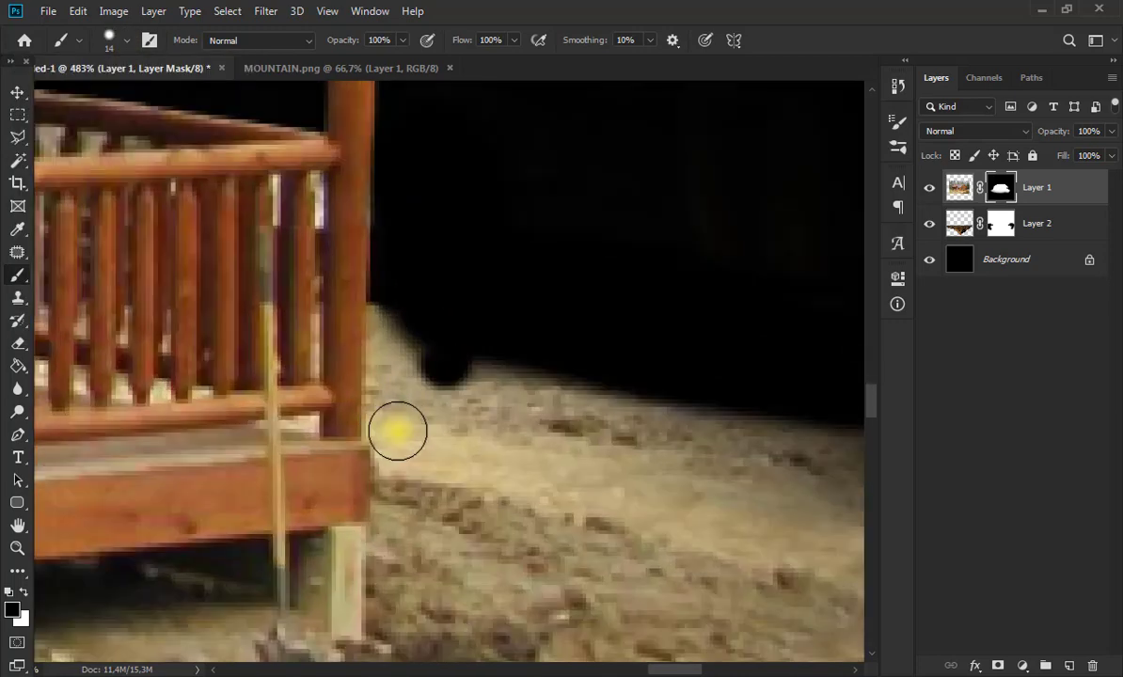
{"action": "mouse_move", "coordinate": [401, 427]}
{"action": "left_mouse_down"}
{"action": "mouse_move", "coordinate": [398, 293]}
{"action": "mouse_move", "coordinate": [404, 393]}
{"action": "left_mouse_up"}
{"action": "scroll", "coordinate": [406, 400], "scroll_direction": "down", "scroll_amount": 6}
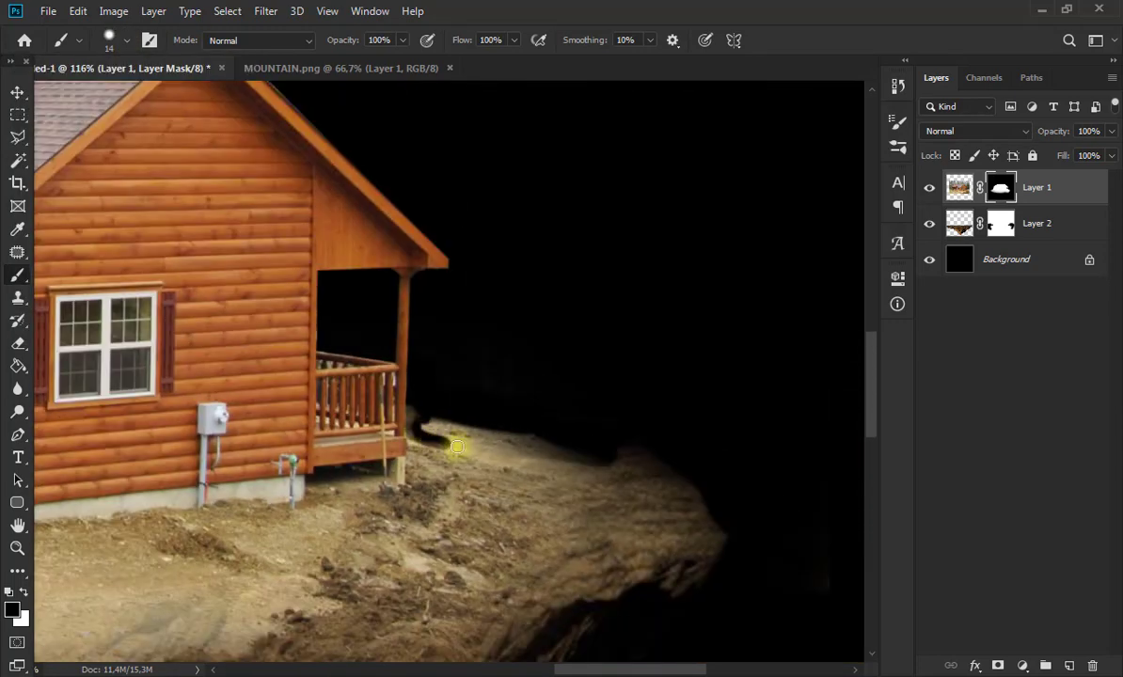
Reshape the island's right rim on the mountain mask by painting a clean black edge from the porch to the tip.
{"action": "left_click", "coordinate": [1001, 223]}
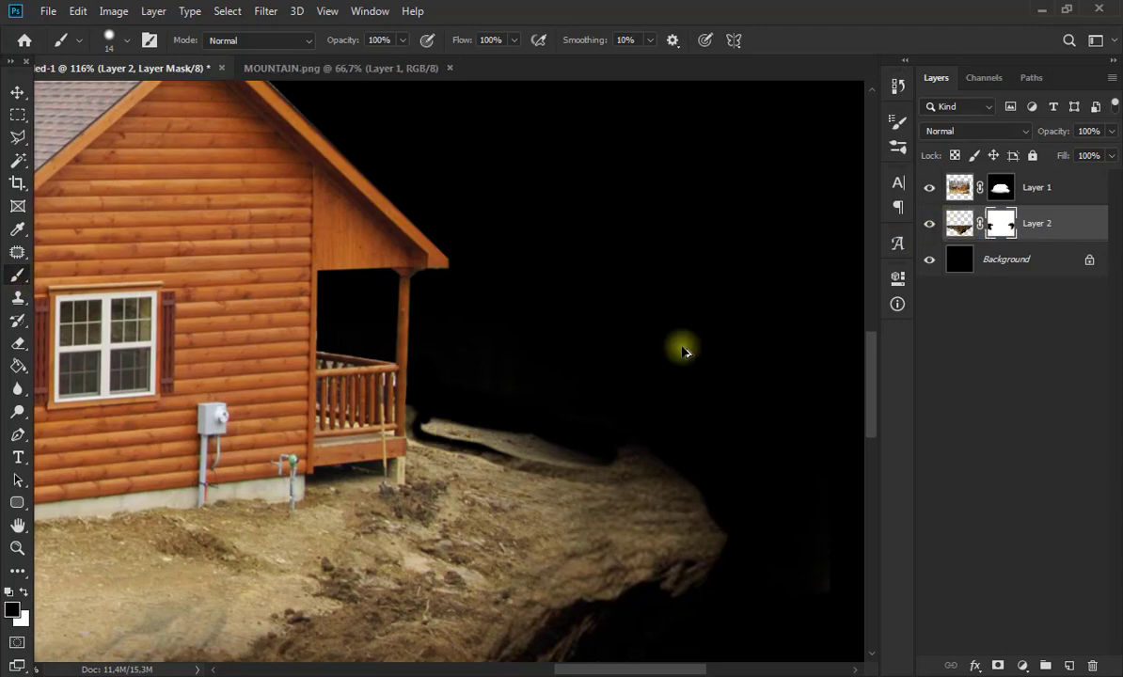
{"action": "scroll", "coordinate": [589, 401], "scroll_direction": "down", "scroll_amount": 3}
{"action": "left_click", "coordinate": [931, 223]}
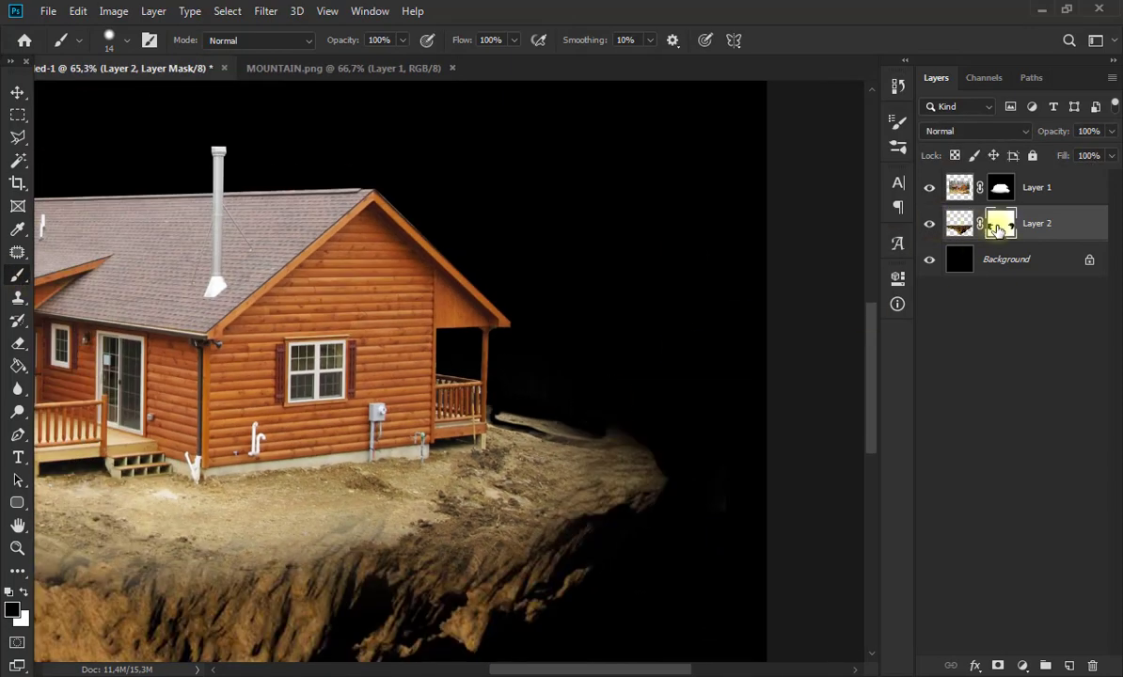
{"action": "scroll", "coordinate": [614, 447], "scroll_direction": "up", "scroll_amount": 5}
{"action": "mouse_move", "coordinate": [602, 444]}
{"action": "left_mouse_down"}
{"action": "mouse_move", "coordinate": [446, 441]}
{"action": "mouse_move", "coordinate": [321, 395]}
{"action": "left_mouse_up"}
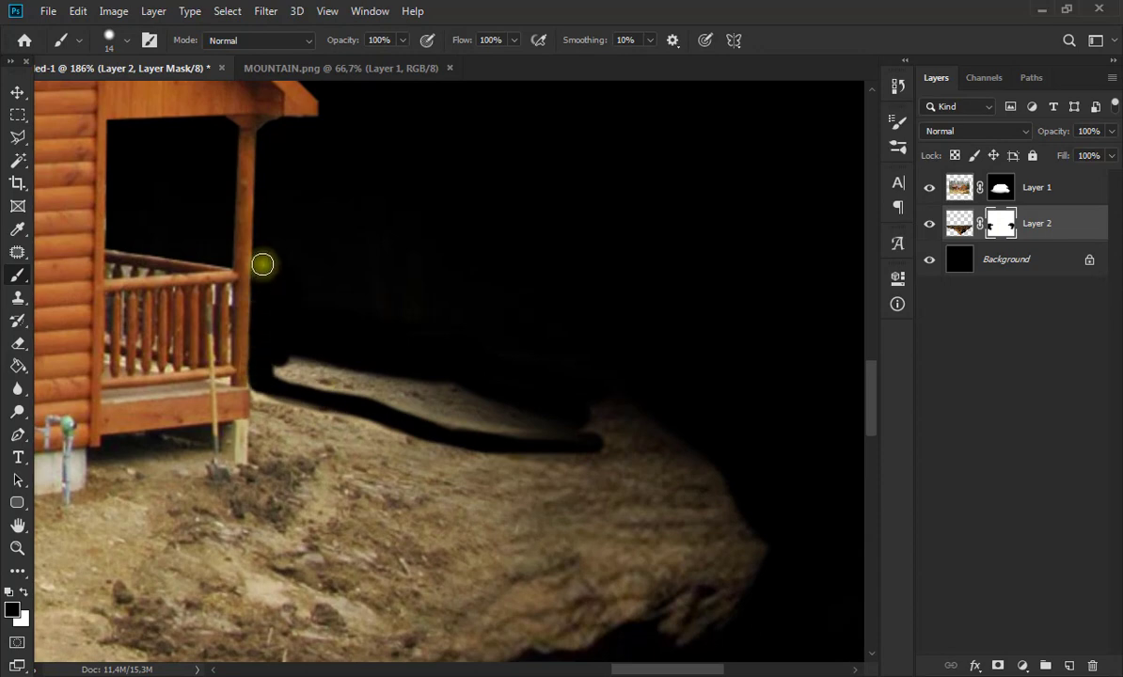
{"action": "left_click_drag", "start_coordinate": [619, 434], "coordinate": [675, 478]}
{"action": "scroll", "coordinate": [671, 493], "scroll_direction": "down", "scroll_amount": 5}
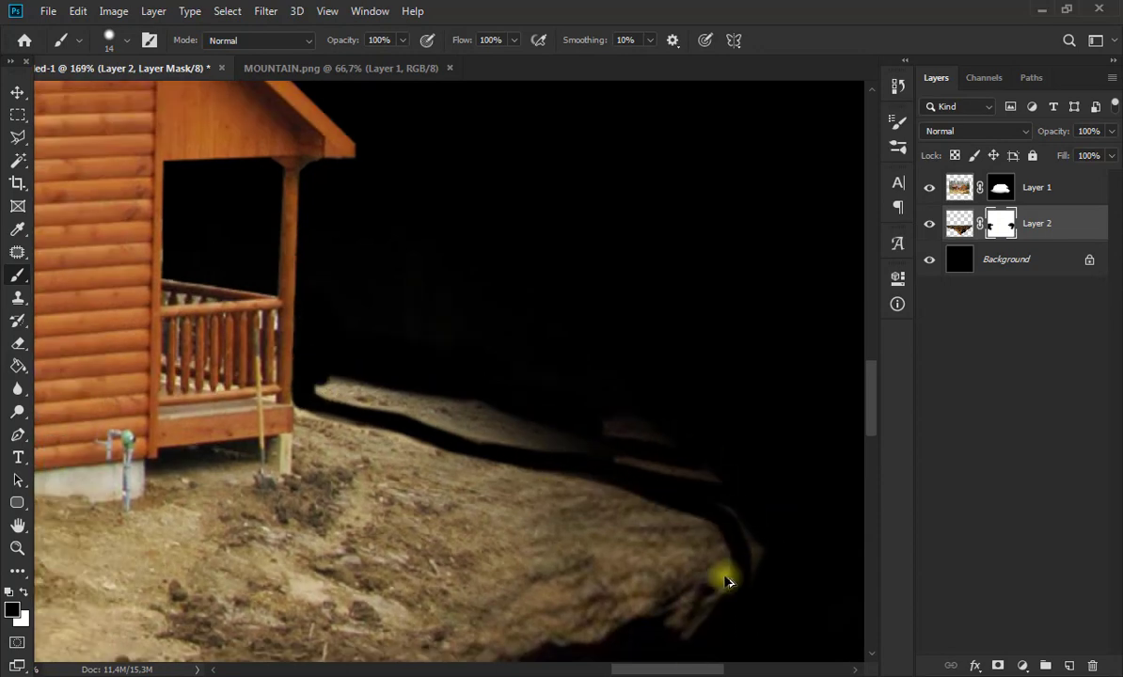
{"action": "scroll", "coordinate": [759, 519], "scroll_direction": "up", "scroll_amount": 5}
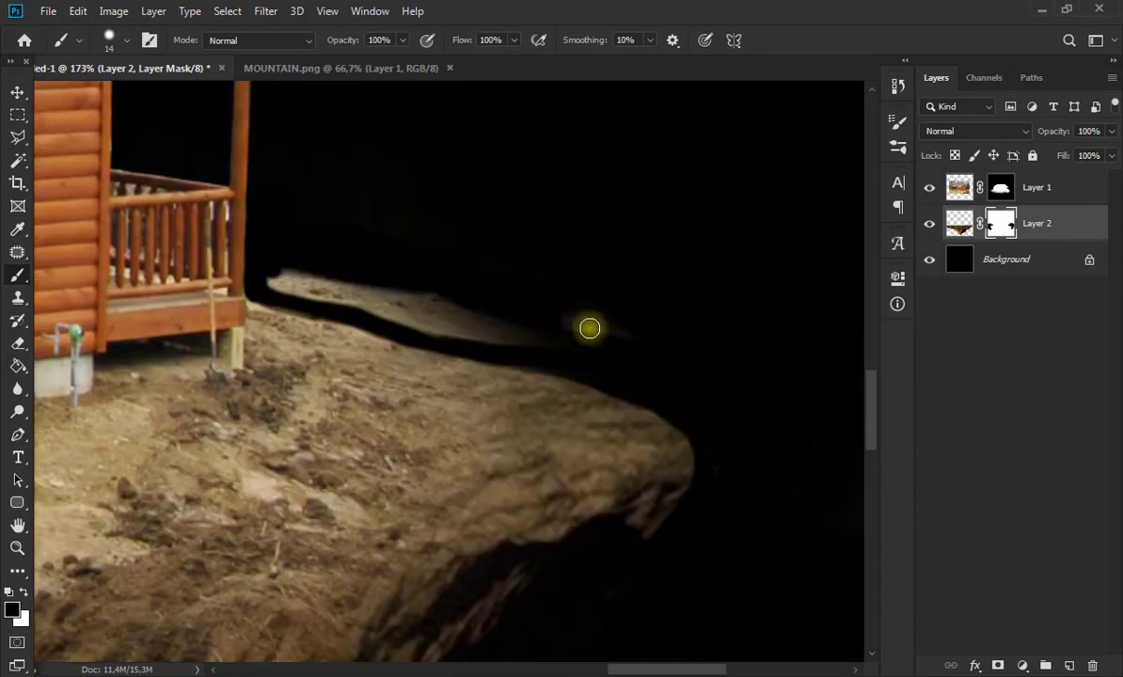
Erase the leftover ground strip above the island's right rim on the house and mountain masks.
{"action": "left_click", "coordinate": [1000, 187]}
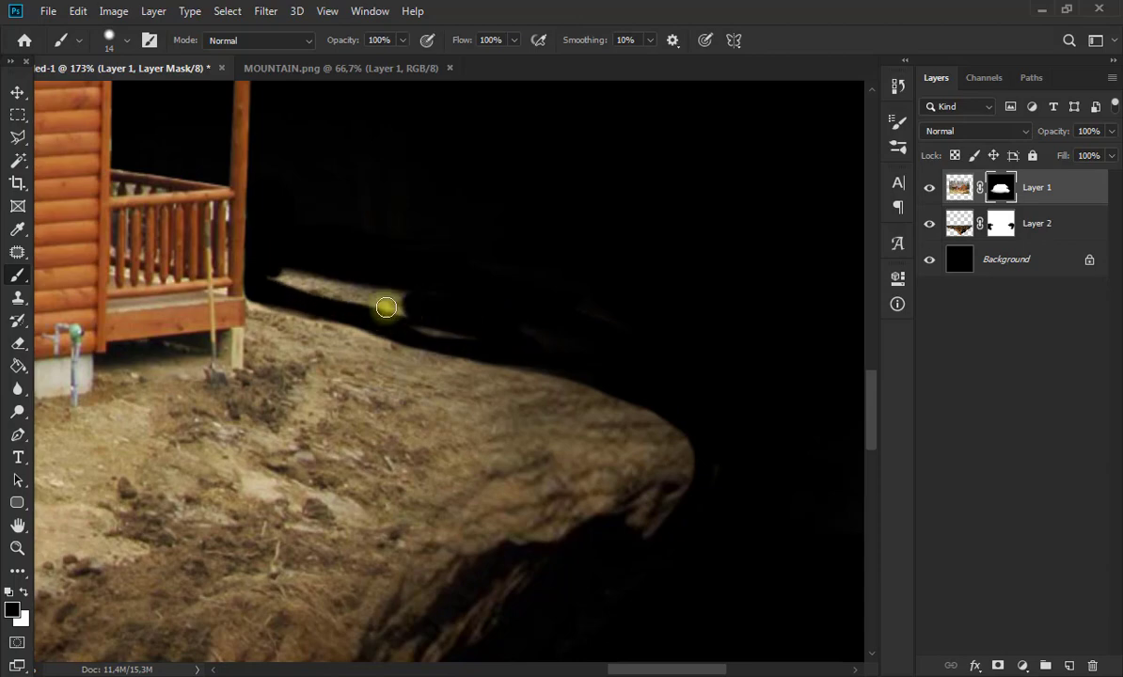
{"action": "left_click", "coordinate": [1000, 224]}
{"action": "scroll", "coordinate": [644, 379], "scroll_direction": "down", "scroll_amount": 10}
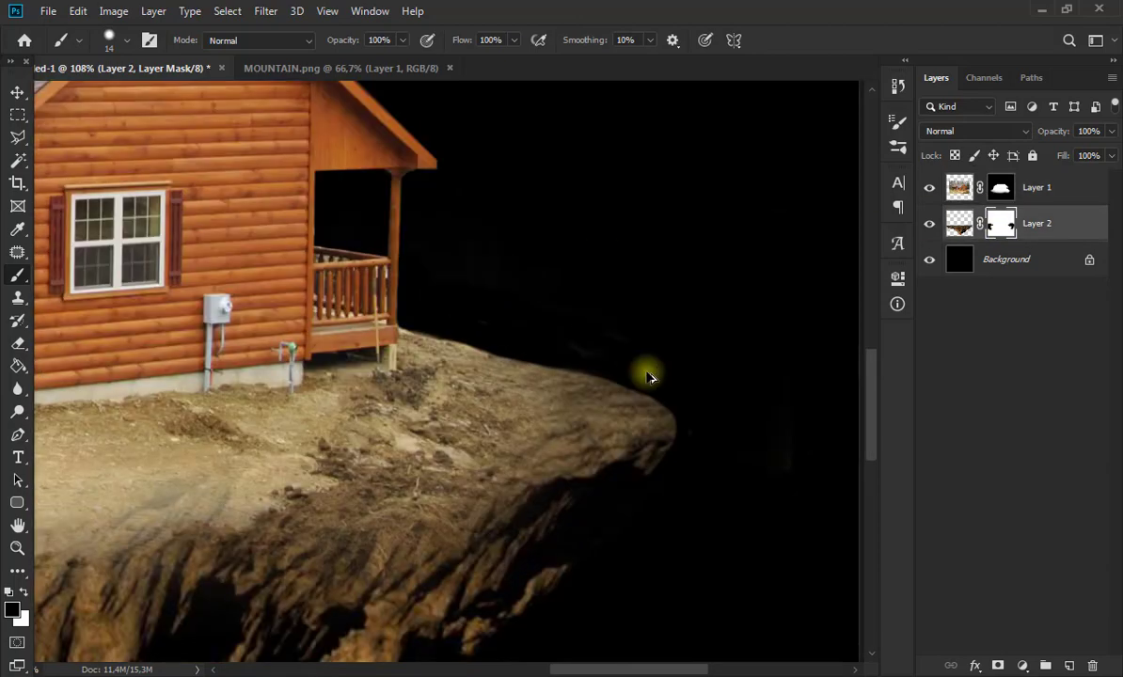
Hide the mountain layer and trim the ground's upper edge left of the porch on the house mask.
{"action": "scroll", "coordinate": [252, 403], "scroll_direction": "up", "scroll_amount": 6}
{"action": "scroll", "coordinate": [228, 410], "scroll_direction": "up", "scroll_amount": 2}
{"action": "left_click", "coordinate": [930, 223]}
{"action": "left_click", "coordinate": [1000, 187]}
{"action": "scroll", "coordinate": [308, 441], "scroll_direction": "up", "scroll_amount": 4}
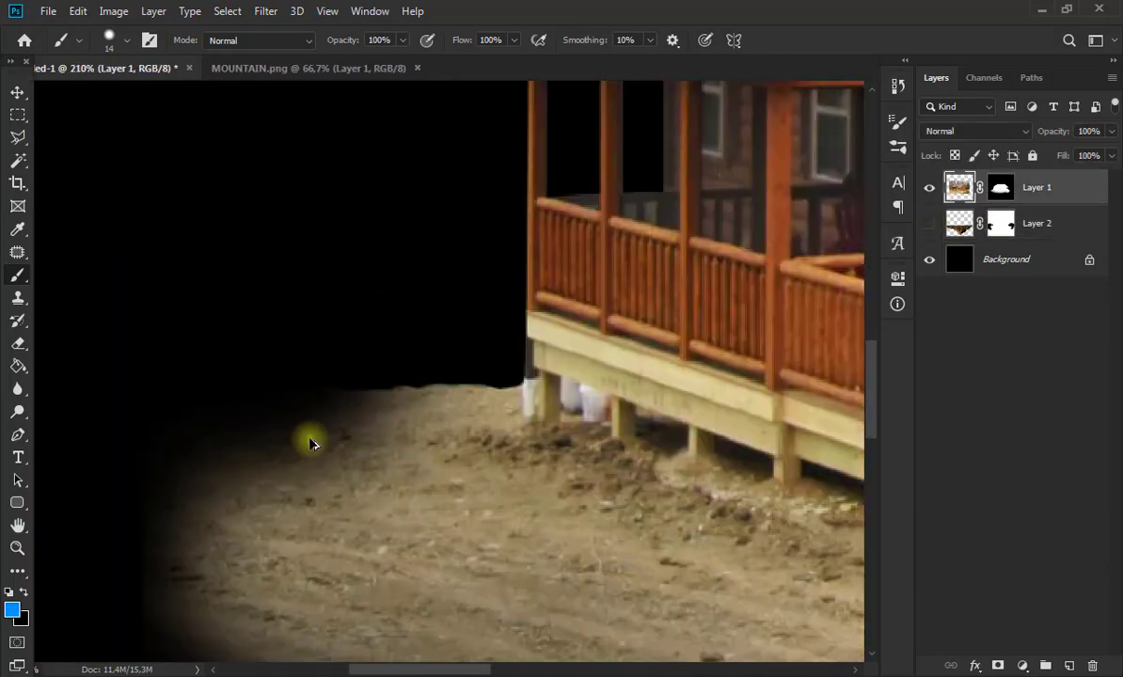
{"action": "scroll", "coordinate": [273, 423], "scroll_direction": "down", "scroll_amount": 5}
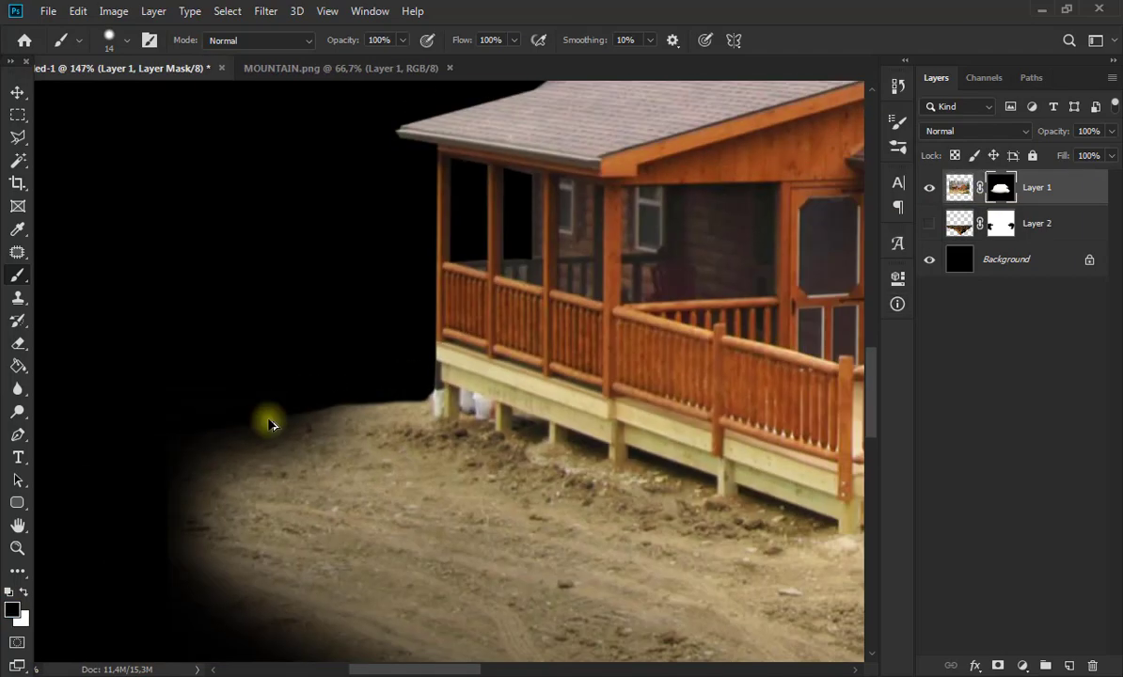
Show the mountain layer again and paint out its strip behind the ground left of the porch, cleaning the edge on both masks.
{"action": "left_click", "coordinate": [930, 223]}
{"action": "left_click", "coordinate": [956, 226]}
{"action": "left_click", "coordinate": [1000, 224]}
{"action": "scroll", "coordinate": [305, 402], "scroll_direction": "up", "scroll_amount": 6}
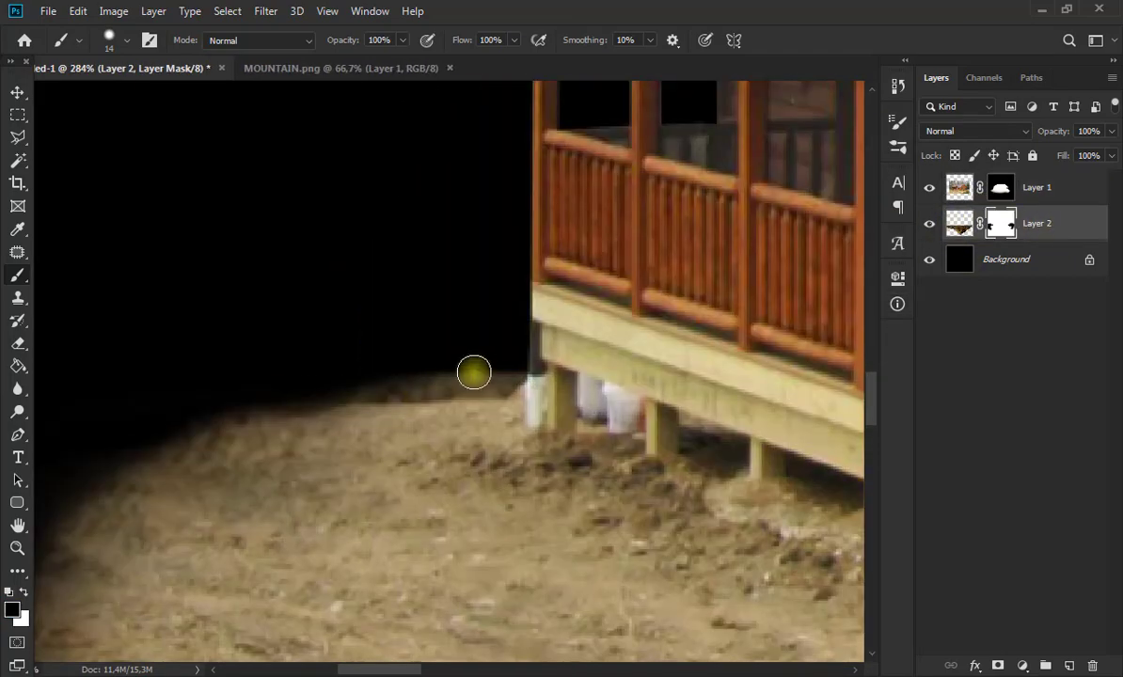
{"action": "mouse_move", "coordinate": [478, 374]}
{"action": "left_mouse_down"}
{"action": "mouse_move", "coordinate": [235, 397]}
{"action": "mouse_move", "coordinate": [476, 380]}
{"action": "left_mouse_up"}
{"action": "left_click", "coordinate": [1001, 189]}
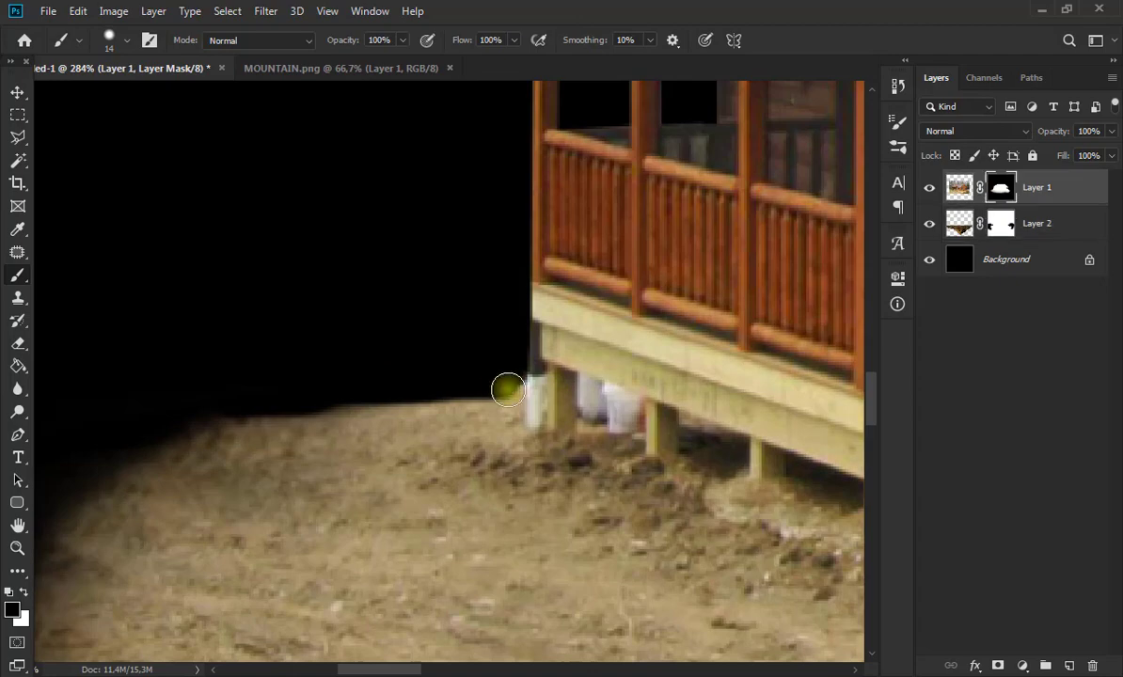
{"action": "scroll", "coordinate": [401, 359], "scroll_direction": "down", "scroll_amount": 7}
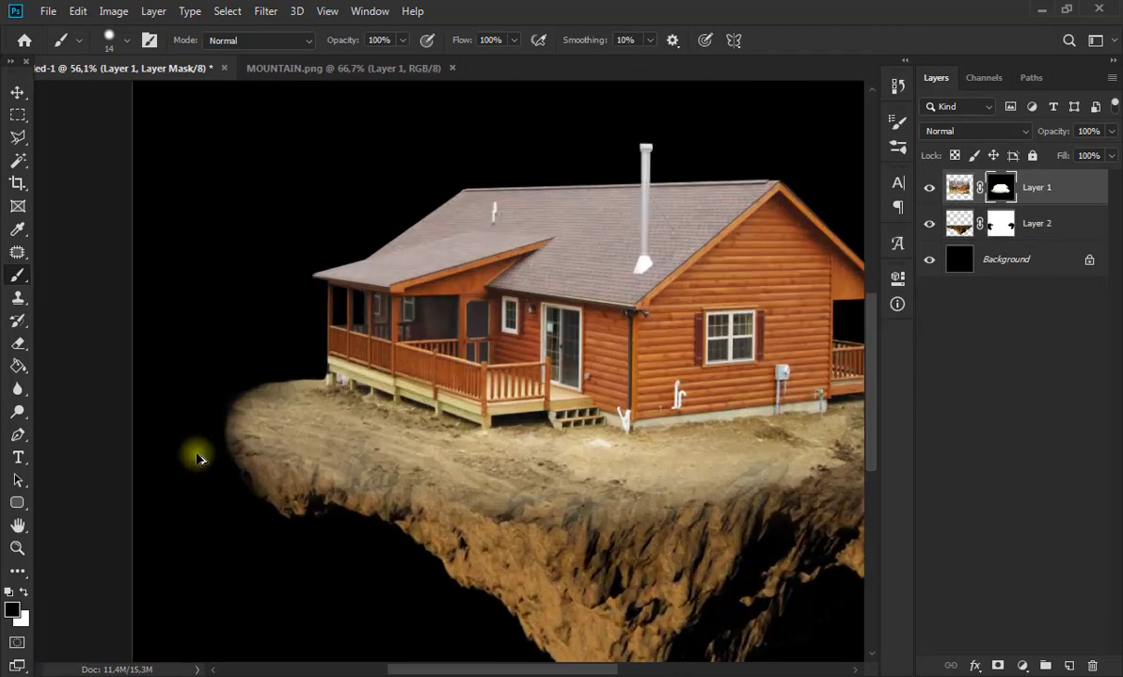
Sharpen the island's left edge by painting black along it on the mountain and house masks with a 37 px brush.
{"action": "scroll", "coordinate": [198, 458], "scroll_direction": "up", "scroll_amount": 4}
{"action": "left_click", "coordinate": [930, 226]}
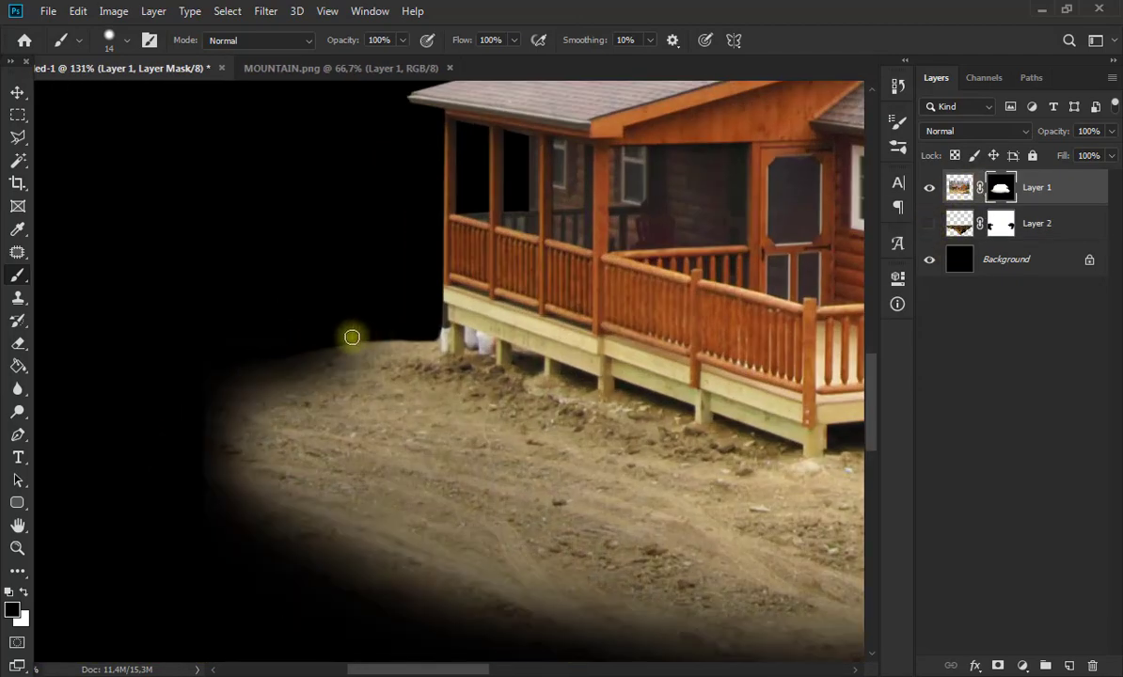
{"action": "left_click", "coordinate": [928, 224]}
{"action": "left_click", "coordinate": [1001, 224]}
{"action": "left_click", "coordinate": [112, 39]}
{"action": "left_click_drag", "start_coordinate": [105, 97], "coordinate": [116, 96]}
{"action": "left_click_drag", "start_coordinate": [198, 362], "coordinate": [246, 589]}
{"action": "key", "text": "alt+bracketright"}
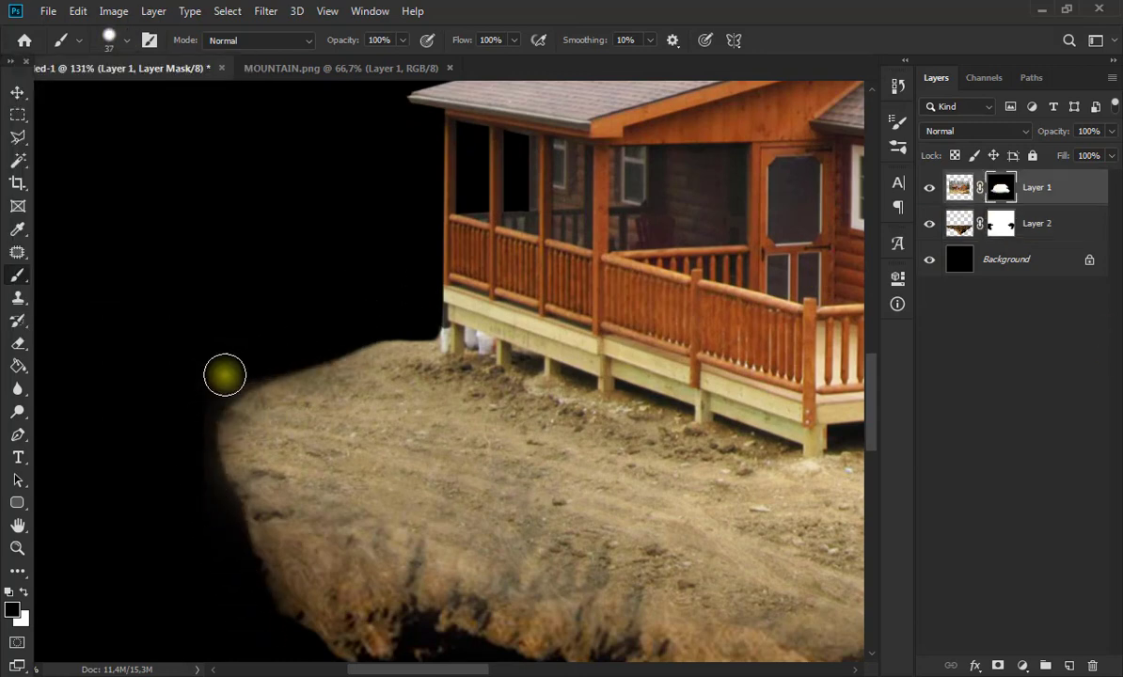
{"action": "scroll", "coordinate": [422, 464], "scroll_direction": "down", "scroll_amount": 5}
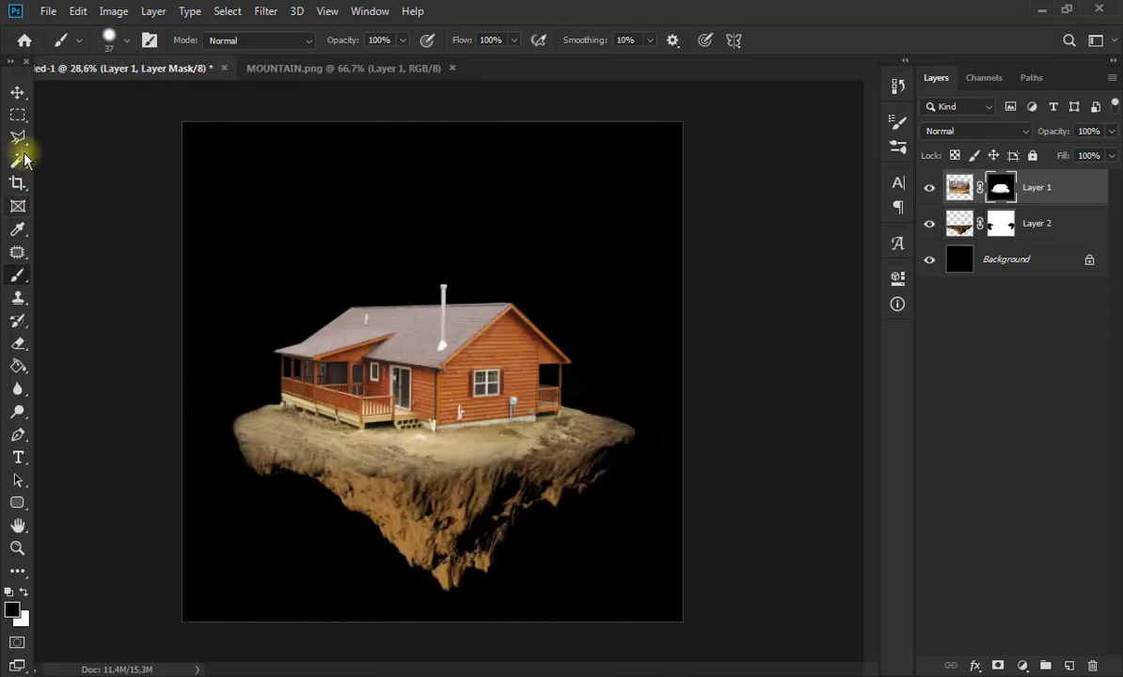
Soften the left front ground on the house mask with a 187 px brush at 8% hardness and 36% opacity.
{"action": "key", "text": "v"}
{"action": "key", "text": "b"}
{"action": "left_click", "coordinate": [124, 43]}
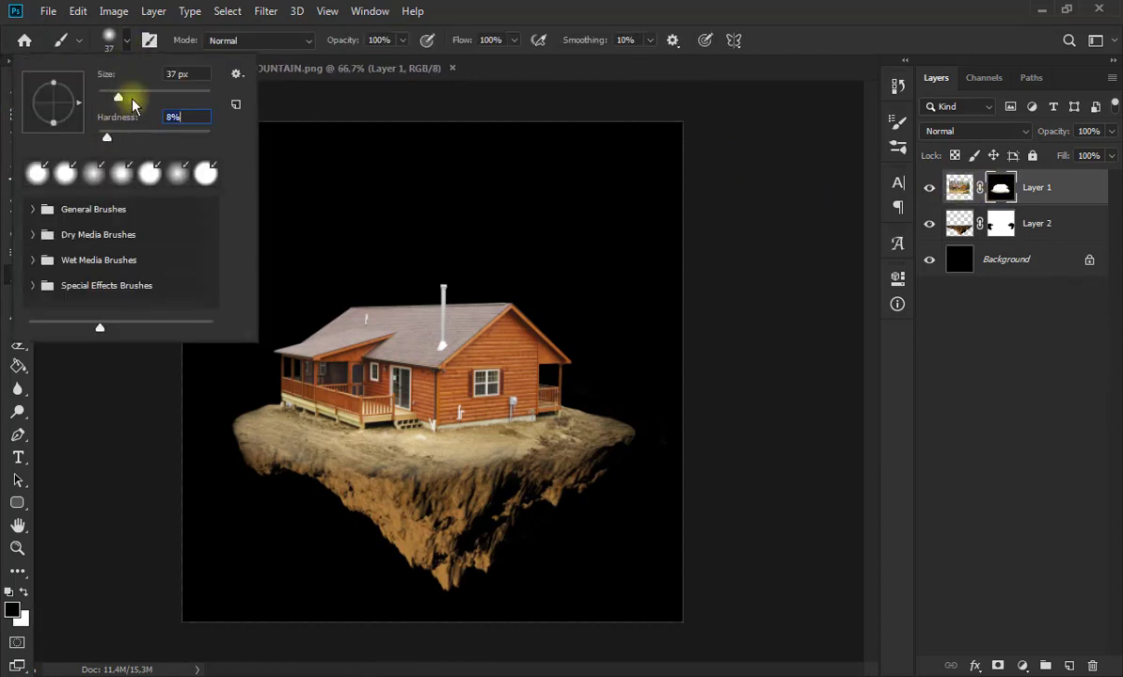
{"action": "left_click", "coordinate": [402, 41]}
{"action": "left_click_drag", "start_coordinate": [410, 59], "coordinate": [351, 60]}
{"action": "left_click", "coordinate": [127, 41]}
{"action": "left_click_drag", "start_coordinate": [158, 97], "coordinate": [178, 98]}
{"action": "mouse_move", "coordinate": [281, 421]}
{"action": "left_mouse_down"}
{"action": "mouse_move", "coordinate": [596, 430]}
{"action": "mouse_move", "coordinate": [329, 414]}
{"action": "left_mouse_up"}
{"action": "scroll", "coordinate": [564, 432], "scroll_direction": "up", "scroll_amount": 3}
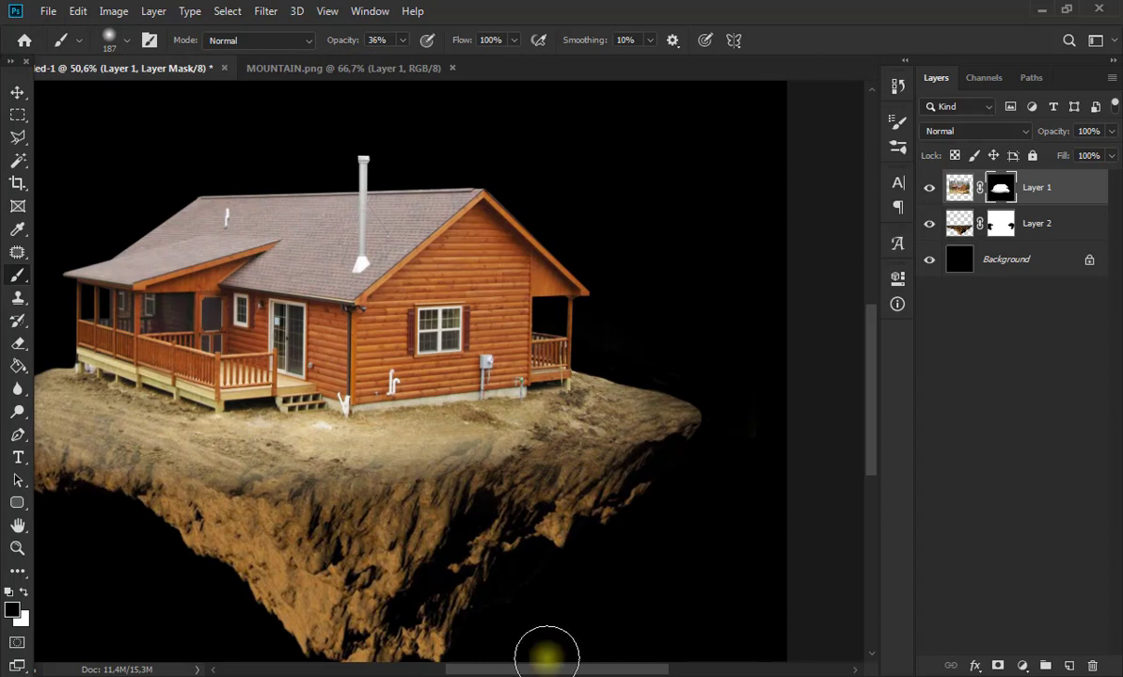
{"action": "scroll", "coordinate": [477, 602], "scroll_direction": "left", "scroll_amount": 3}
{"action": "scroll", "coordinate": [475, 548], "scroll_direction": "down", "scroll_amount": 3}
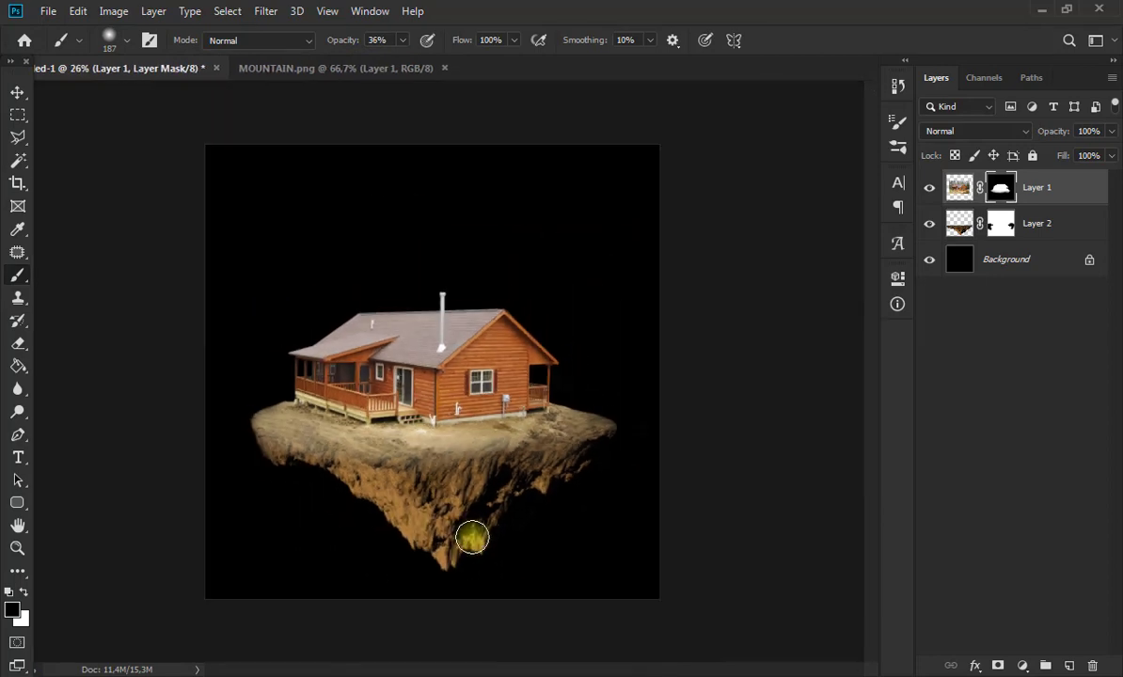
On a new layer, paint a black line along the seam between the ground and the rock with a 23 px brush at 37% hardness and 100% opacity.
{"action": "left_click", "coordinate": [1069, 666]}
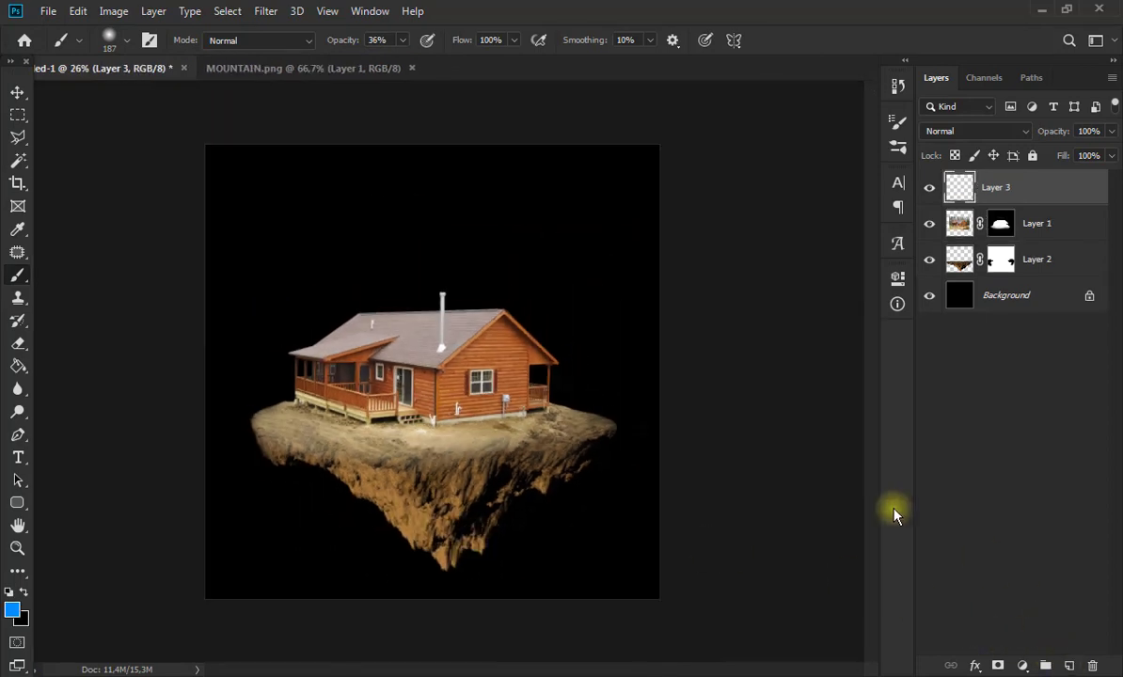
{"action": "left_click", "coordinate": [127, 41]}
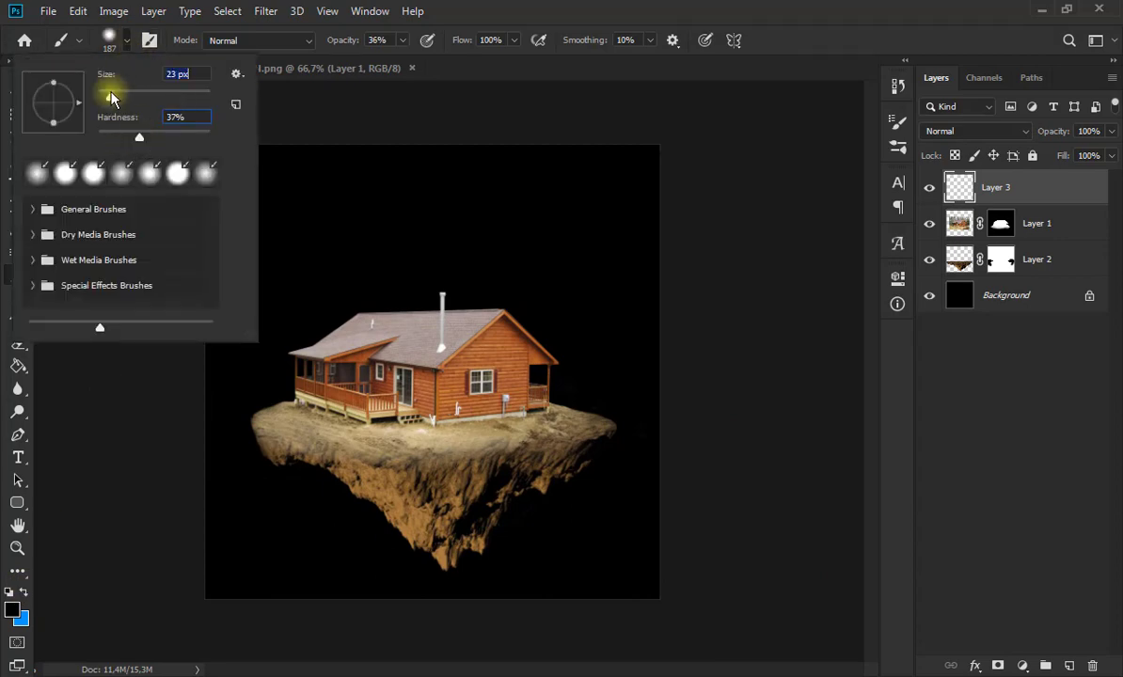
{"action": "key", "text": "Return"}
{"action": "scroll", "coordinate": [514, 464], "scroll_direction": "up", "scroll_amount": 5}
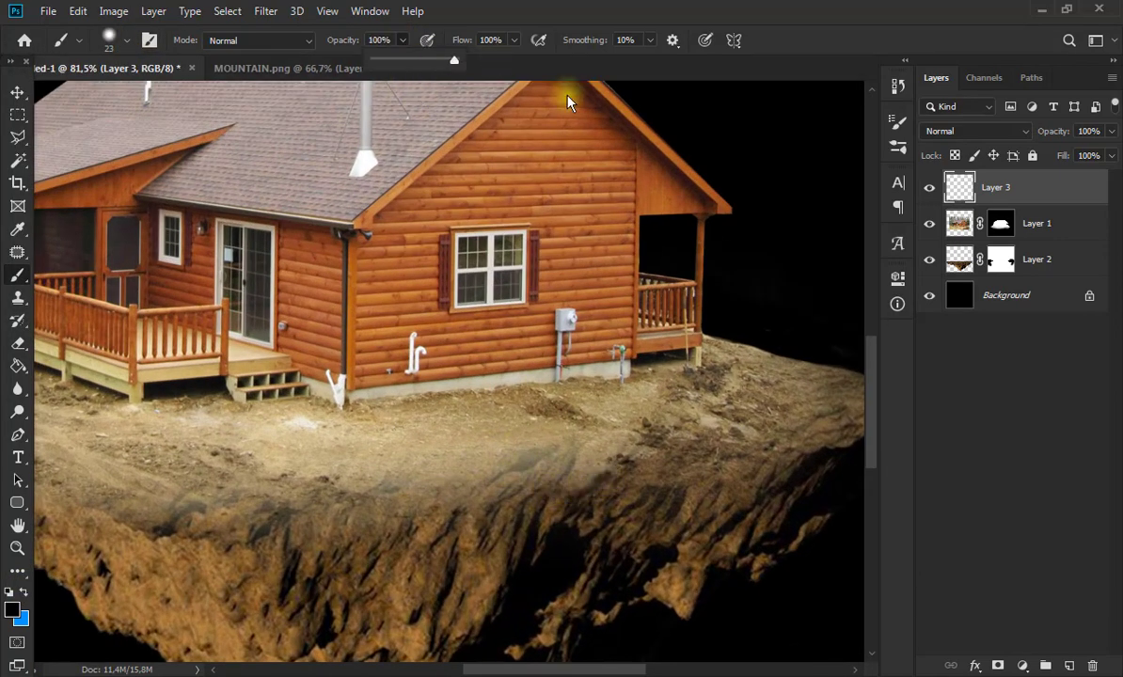
{"action": "left_click_drag", "start_coordinate": [570, 490], "coordinate": [641, 483]}
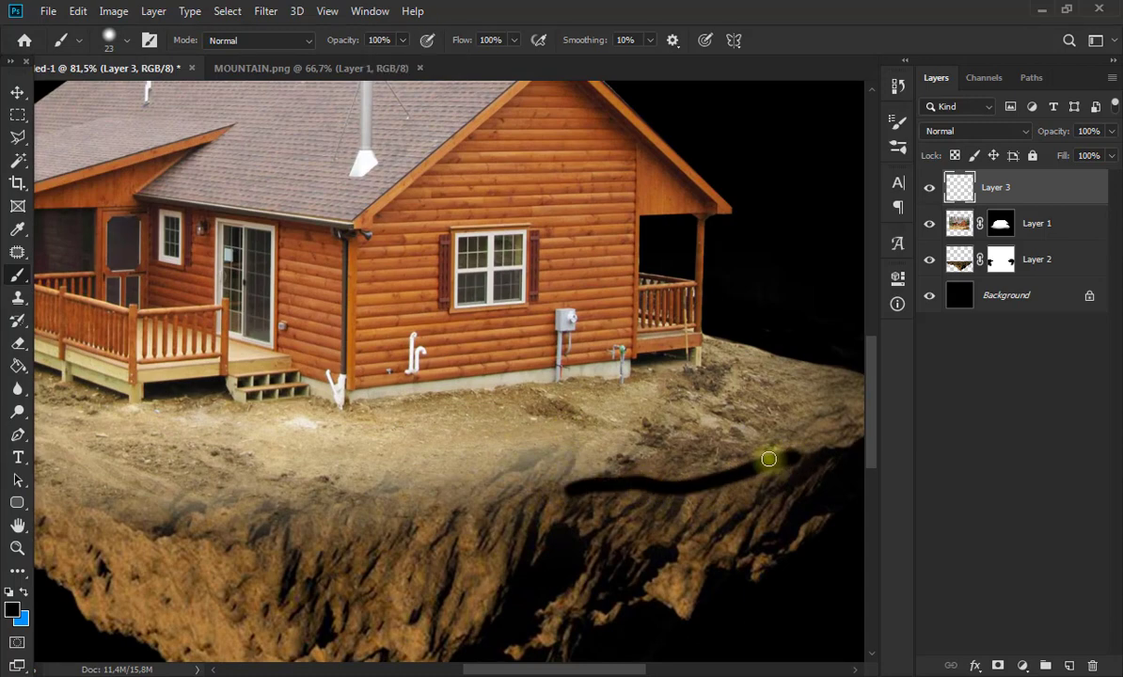
{"action": "left_click_drag", "start_coordinate": [592, 671], "coordinate": [658, 672]}
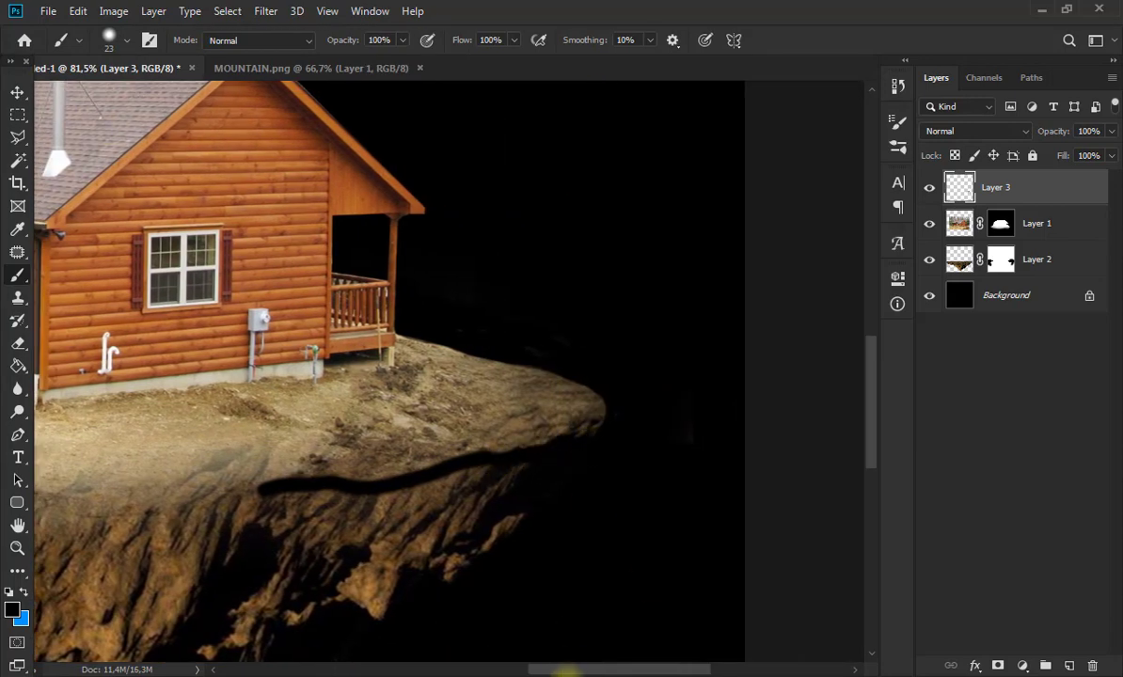
{"action": "left_click_drag", "start_coordinate": [564, 672], "coordinate": [477, 672]}
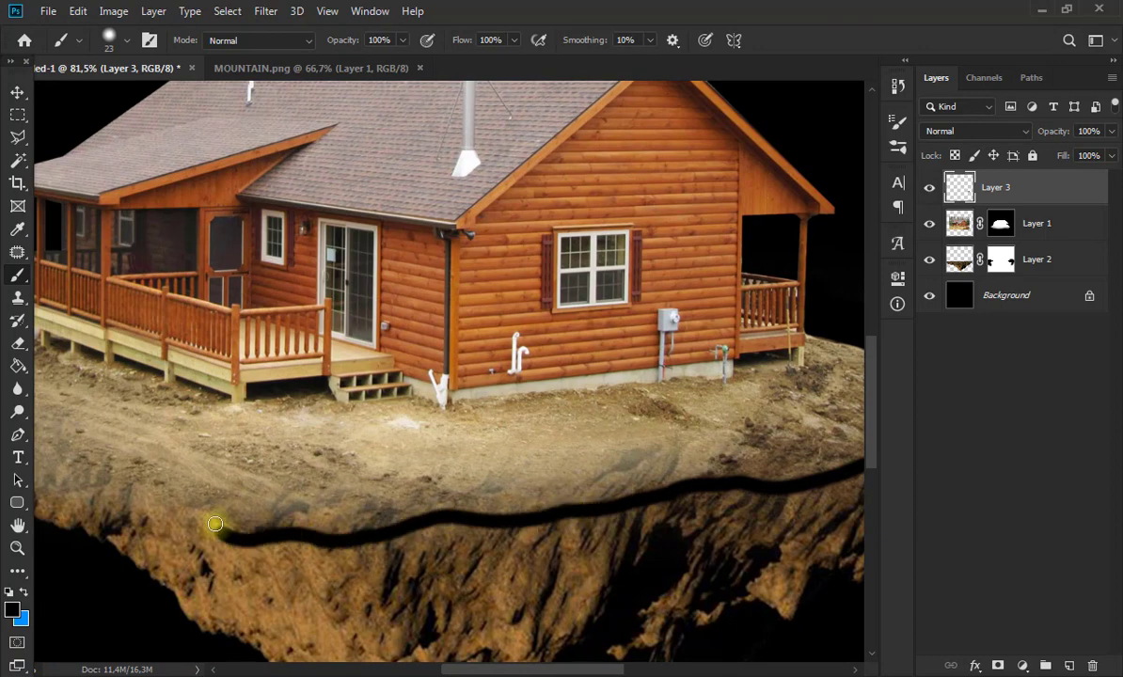
{"action": "left_click_drag", "start_coordinate": [536, 671], "coordinate": [461, 670]}
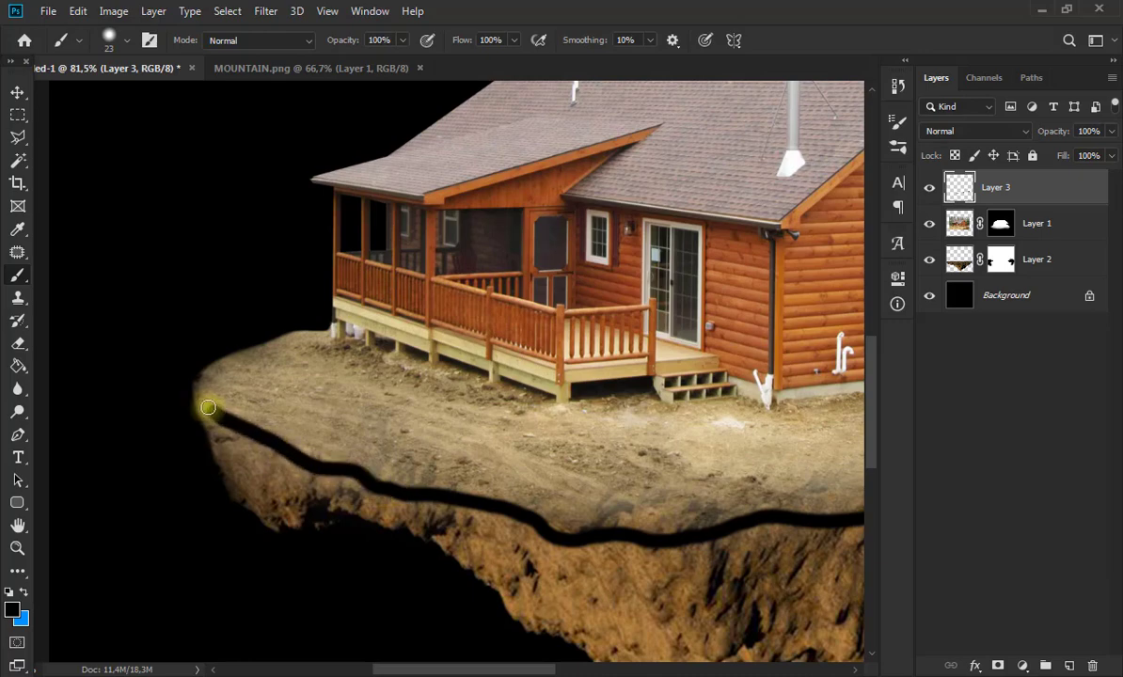
{"action": "scroll", "coordinate": [318, 417], "scroll_direction": "down", "scroll_amount": 4}
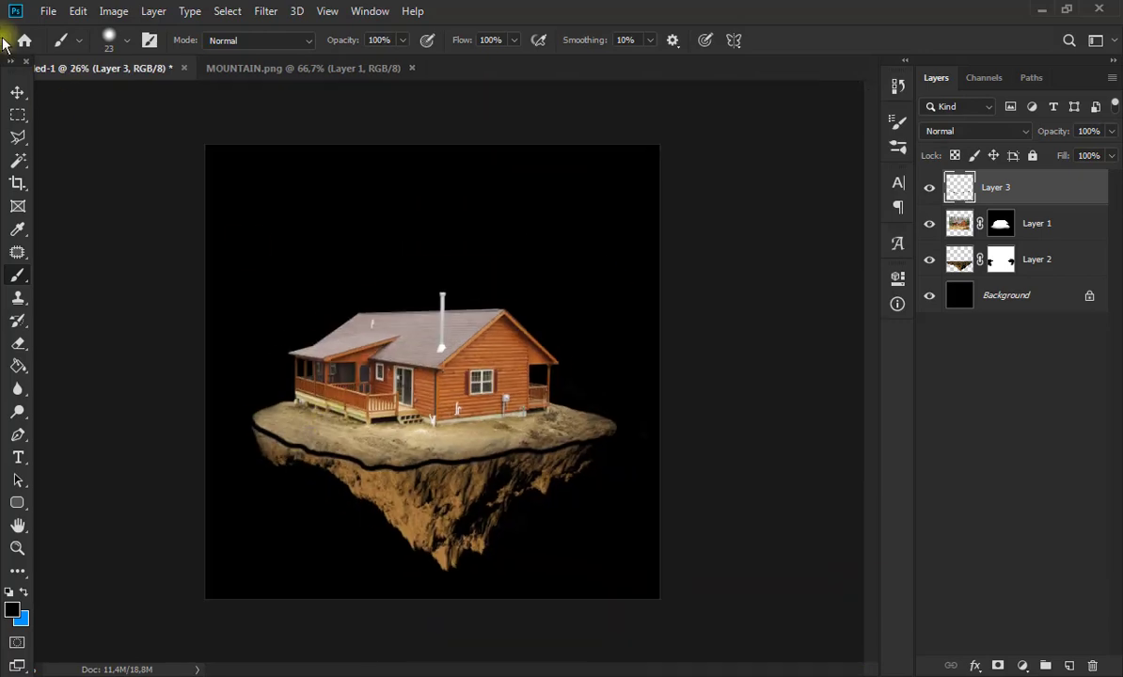
Shift the painted black line slightly downward with Free Transform.
{"action": "left_click", "coordinate": [17, 91]}
{"action": "scroll", "coordinate": [563, 536], "scroll_direction": "up", "scroll_amount": 2}
{"action": "key", "text": "ctrl+t"}
{"action": "left_click_drag", "start_coordinate": [365, 369], "coordinate": [365, 378]}
{"action": "left_click", "coordinate": [19, 93]}
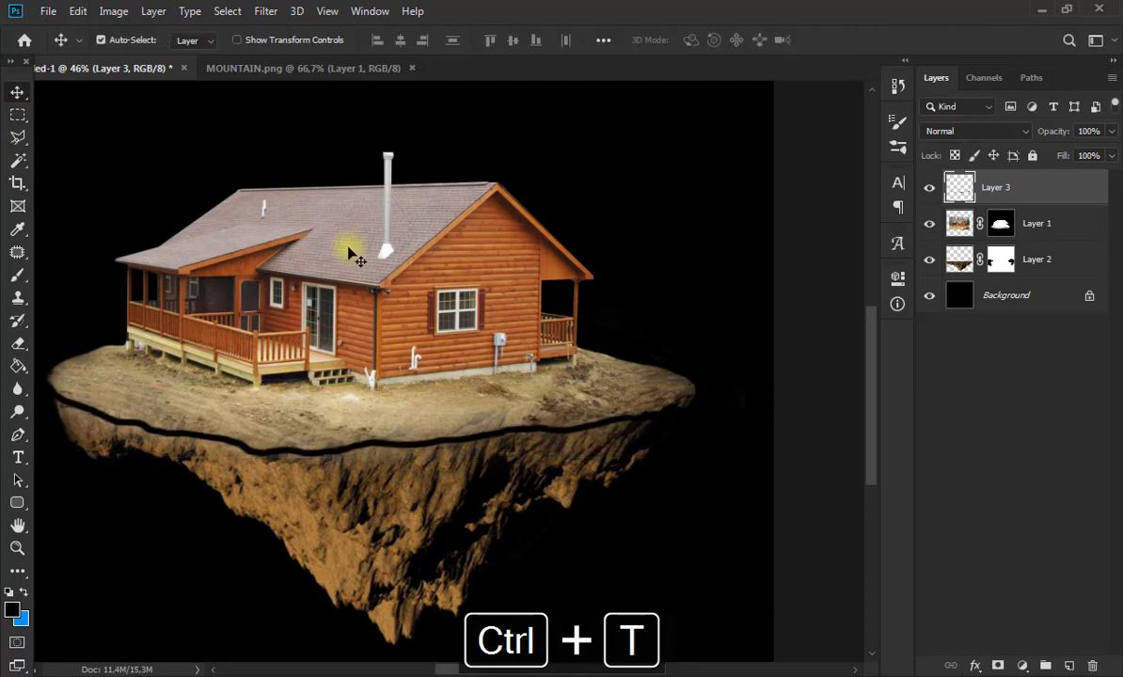
Apply a Gaussian Blur with a radius of 31.8 pixels to the black line, turning it into a soft shadow.
{"action": "scroll", "coordinate": [478, 376], "scroll_direction": "down", "scroll_amount": 2}
{"action": "scroll", "coordinate": [483, 378], "scroll_direction": "up", "scroll_amount": 1}
{"action": "left_click", "coordinate": [266, 11]}
{"action": "mouse_move", "coordinate": [282, 187]}
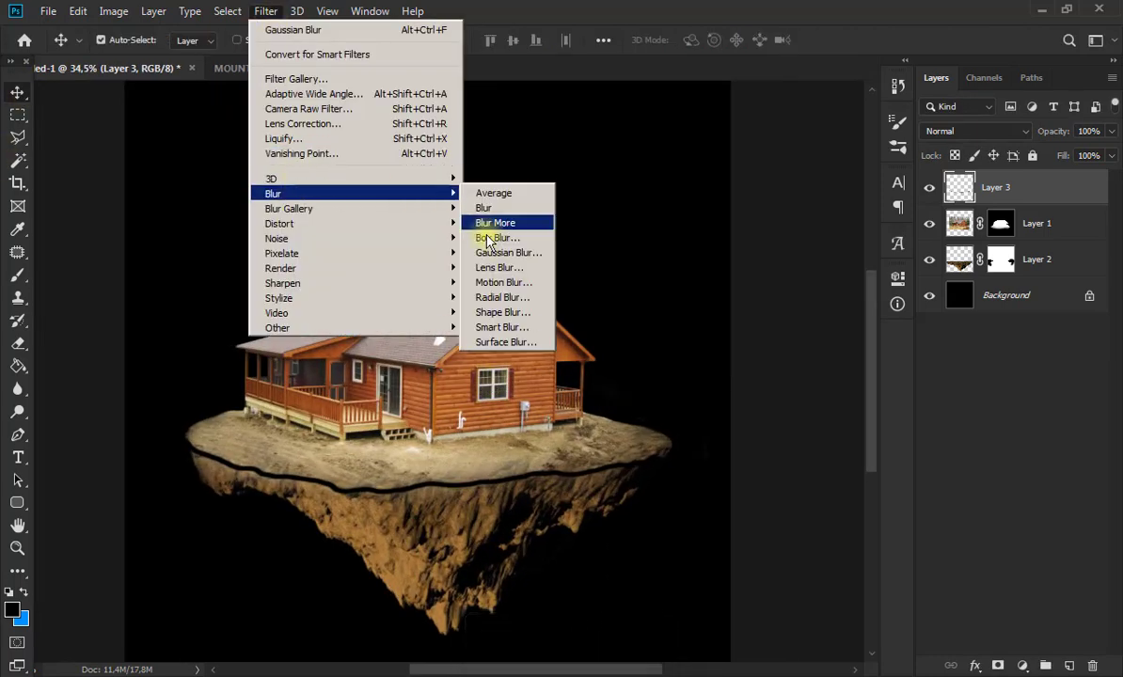
{"action": "left_click", "coordinate": [470, 249]}
{"action": "mouse_move", "coordinate": [732, 391]}
{"action": "left_mouse_down"}
{"action": "mouse_move", "coordinate": [710, 385]}
{"action": "mouse_move", "coordinate": [730, 385]}
{"action": "left_mouse_up"}
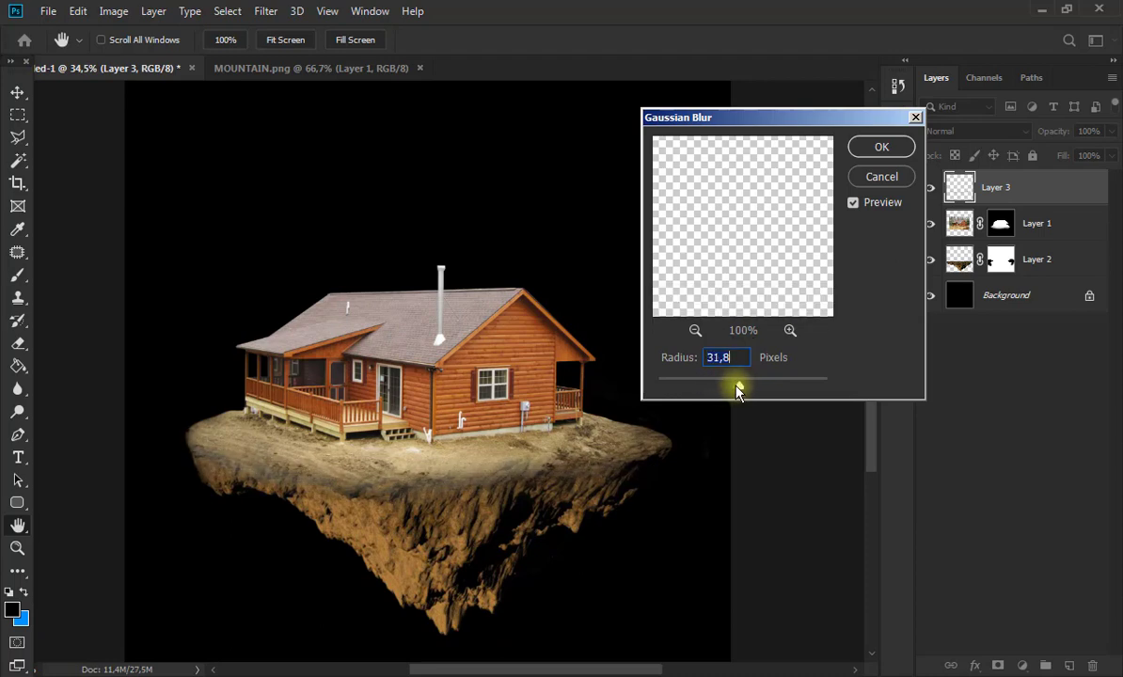
{"action": "left_click", "coordinate": [884, 151]}
On another new layer, paint a thin, irregular black line along the whole ground-rock seam with a 7 px brush.
{"action": "left_click", "coordinate": [1071, 665]}
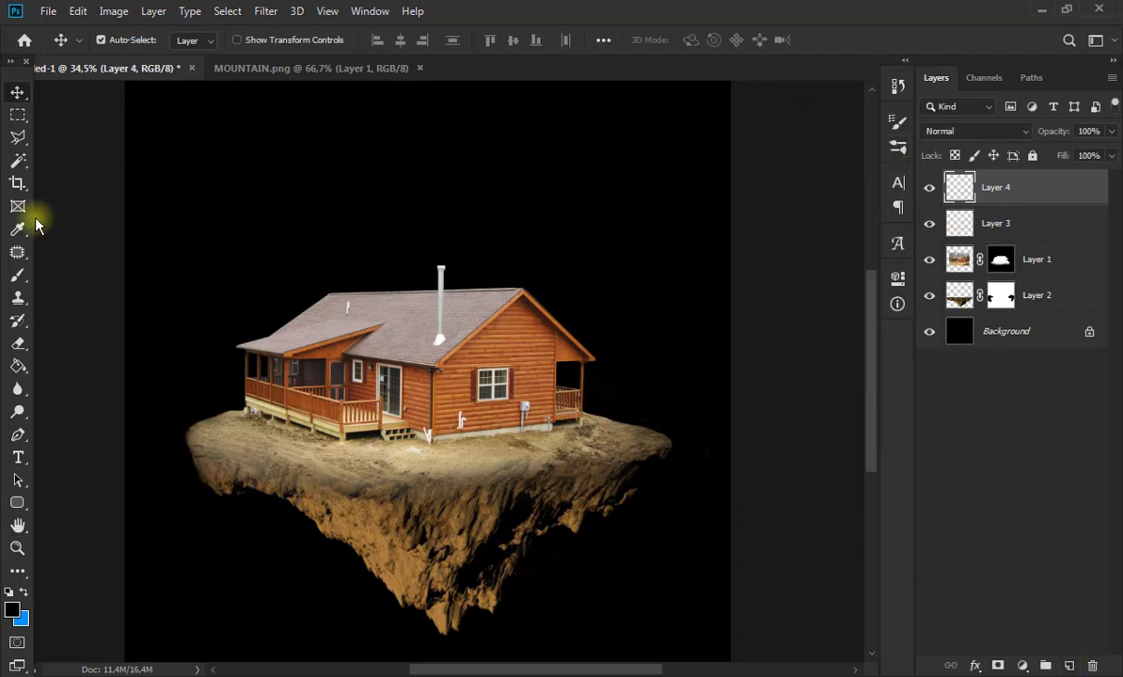
{"action": "left_click", "coordinate": [18, 275]}
{"action": "left_click", "coordinate": [128, 42]}
{"action": "left_click_drag", "start_coordinate": [107, 91], "coordinate": [103, 97]}
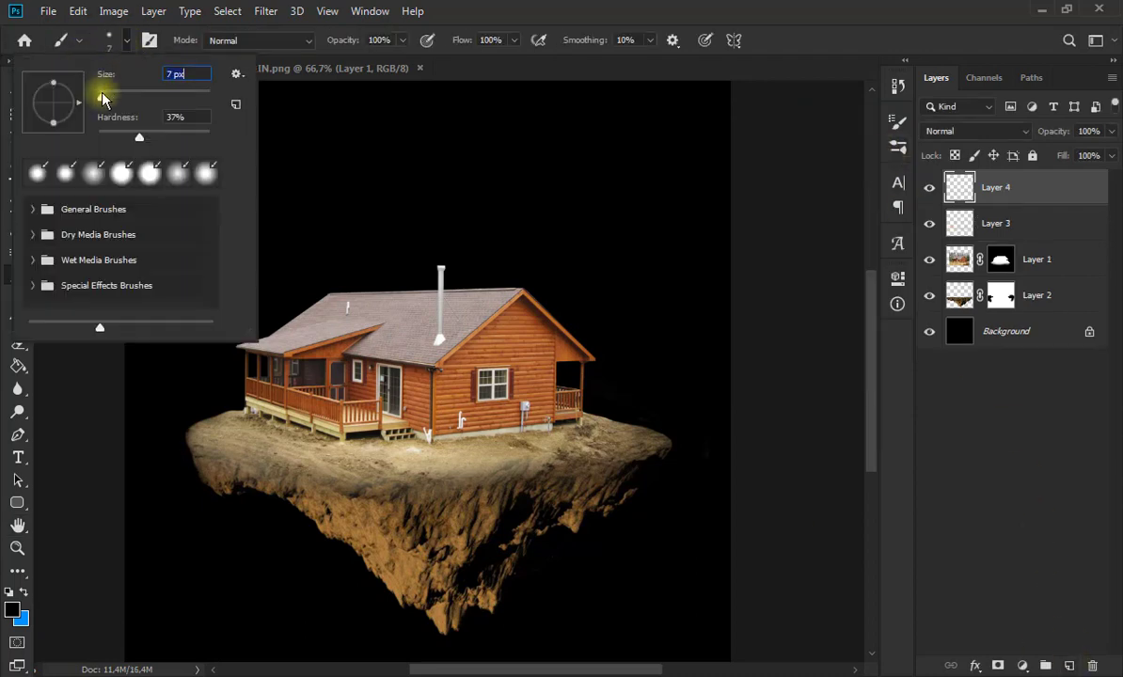
{"action": "left_click", "coordinate": [437, 485]}
{"action": "scroll", "coordinate": [414, 466], "scroll_direction": "up", "scroll_amount": 5}
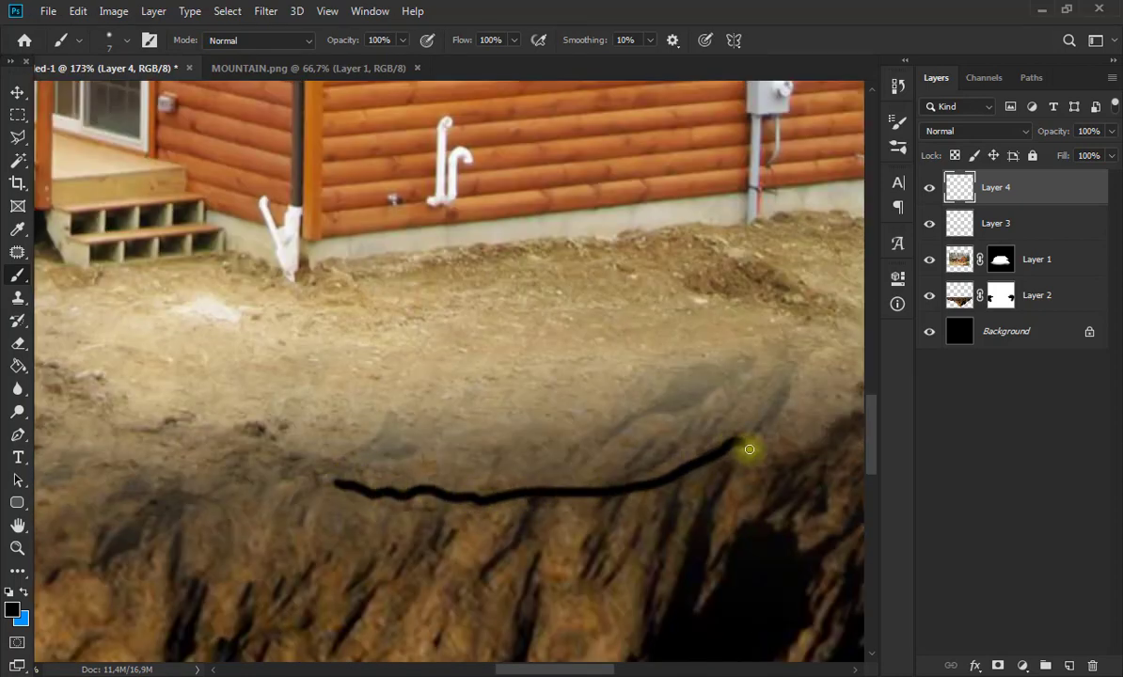
{"action": "left_click_drag", "start_coordinate": [596, 673], "coordinate": [656, 672]}
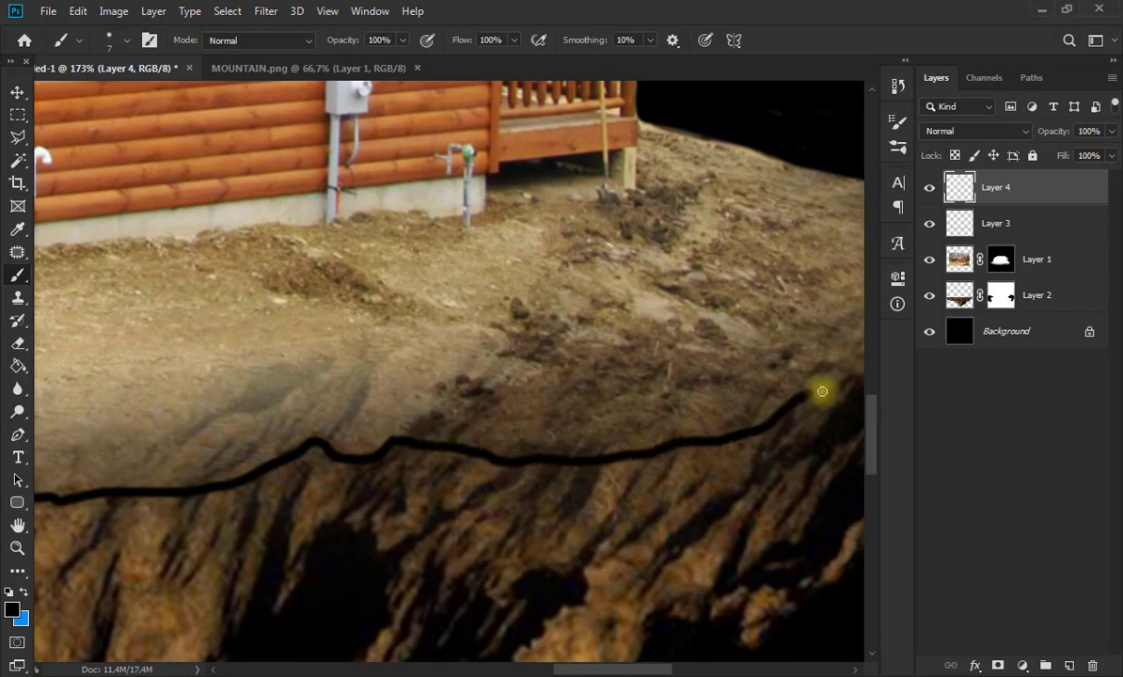
{"action": "left_click_drag", "start_coordinate": [631, 673], "coordinate": [663, 673]}
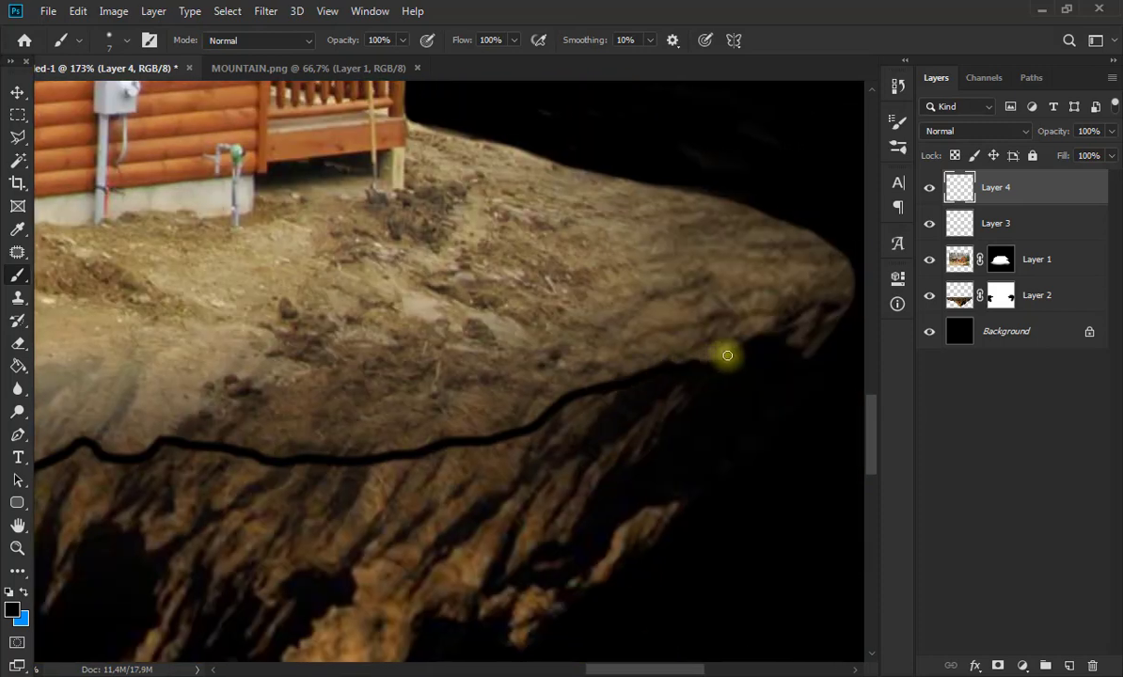
{"action": "left_click_drag", "start_coordinate": [636, 672], "coordinate": [486, 661]}
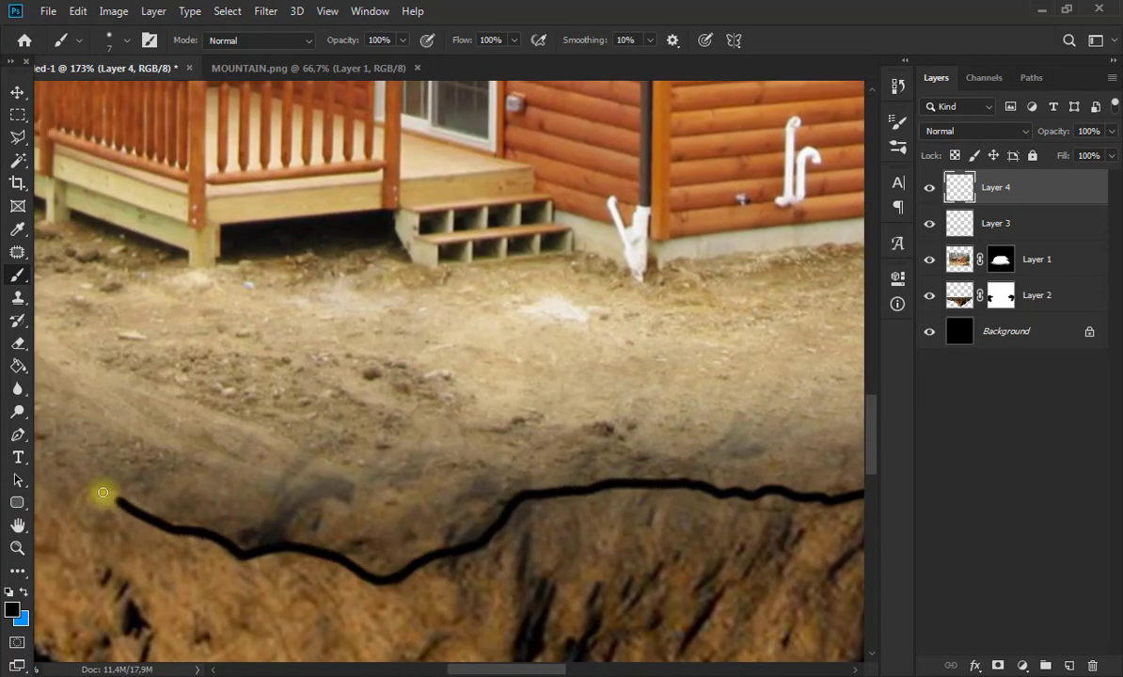
{"action": "left_click_drag", "start_coordinate": [475, 670], "coordinate": [392, 669]}
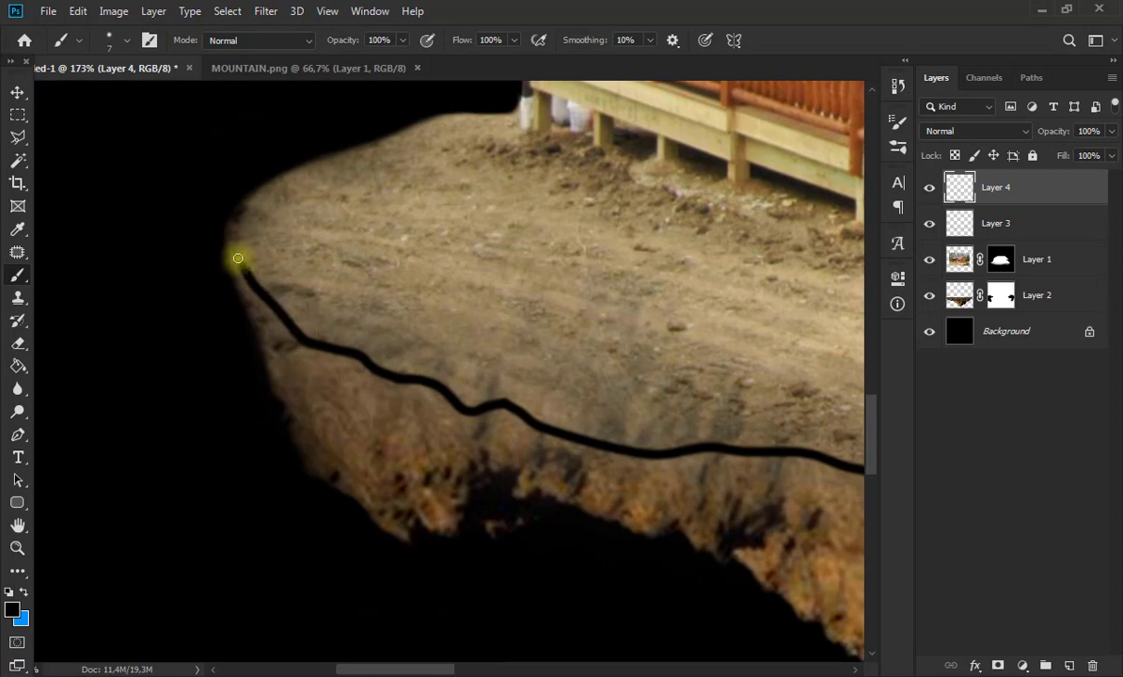
Apply a Gaussian Blur with a radius of about 18 pixels to the thin black line.
{"action": "left_click", "coordinate": [18, 92]}
{"action": "scroll", "coordinate": [493, 413], "scroll_direction": "down", "scroll_amount": 5}
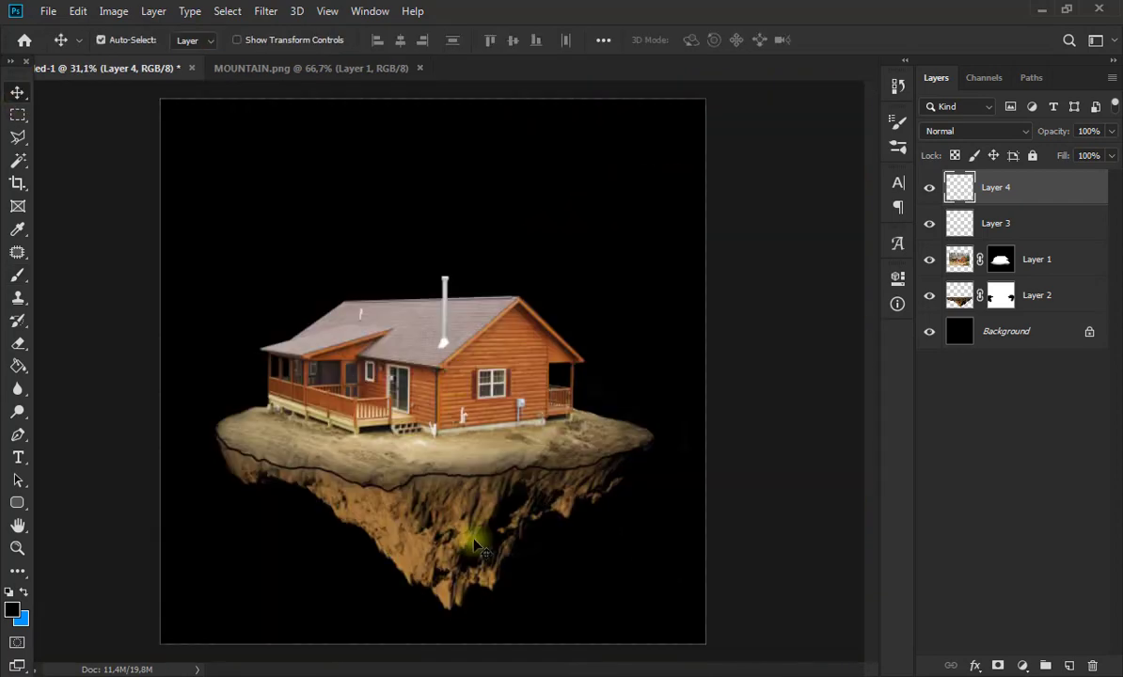
{"action": "scroll", "coordinate": [475, 540], "scroll_direction": "up", "scroll_amount": 1}
{"action": "left_click", "coordinate": [265, 10]}
{"action": "mouse_move", "coordinate": [301, 191]}
{"action": "left_click", "coordinate": [514, 254]}
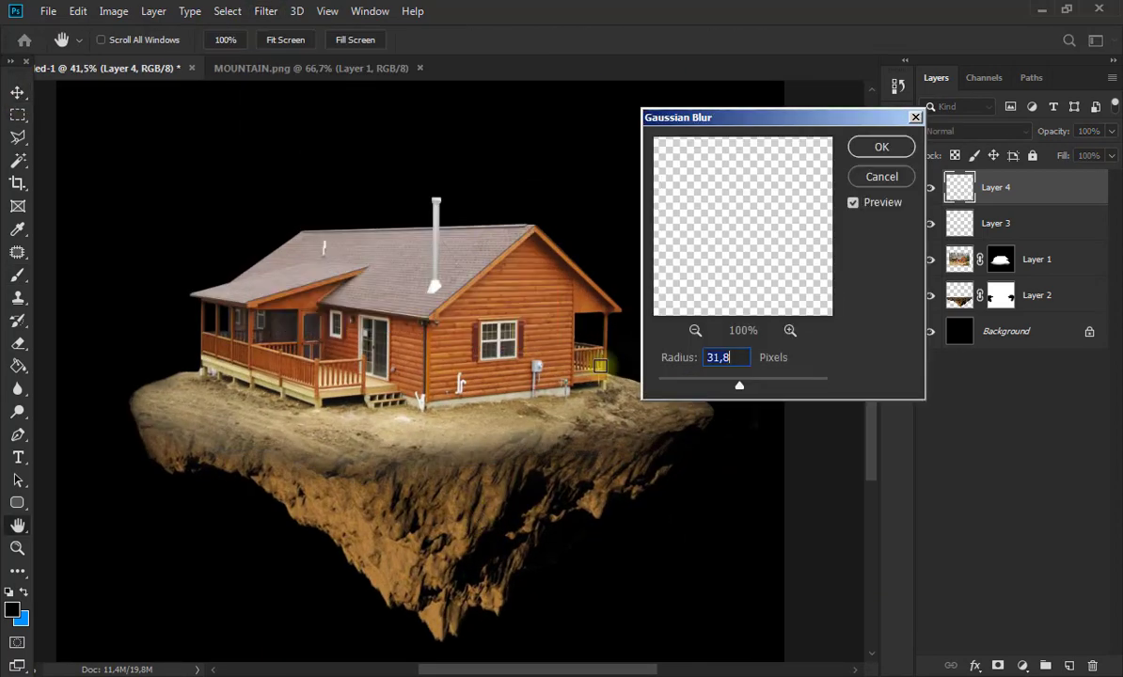
{"action": "left_click_drag", "start_coordinate": [739, 384], "coordinate": [715, 387]}
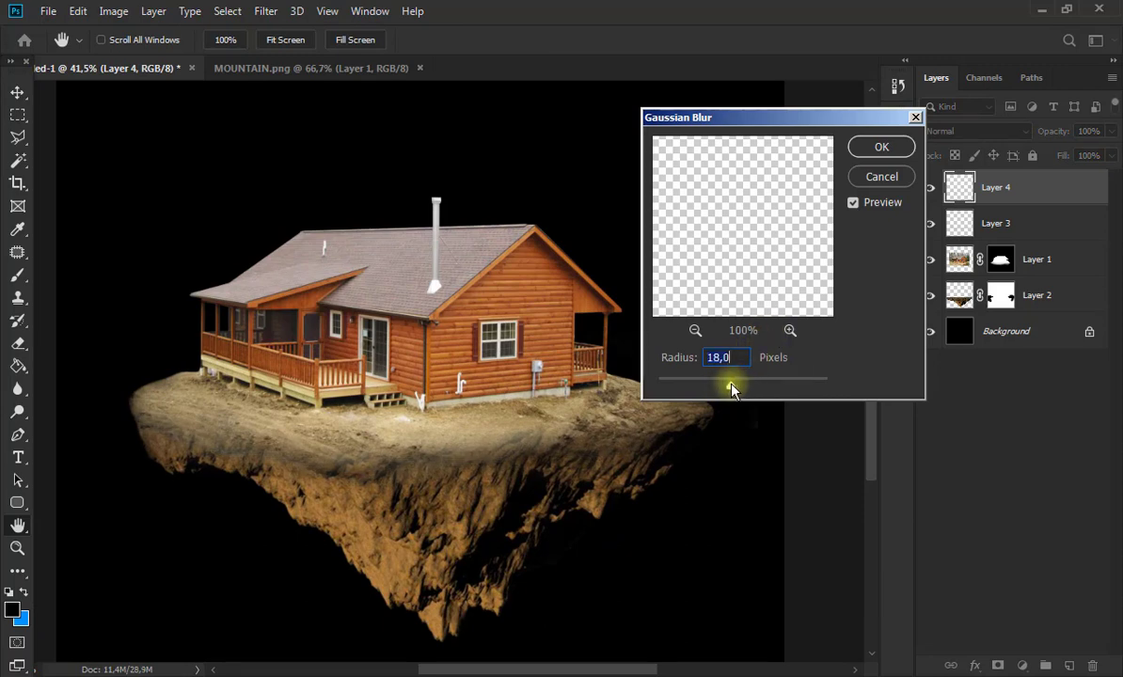
{"action": "left_click", "coordinate": [881, 148]}
{"action": "key", "text": "v"}
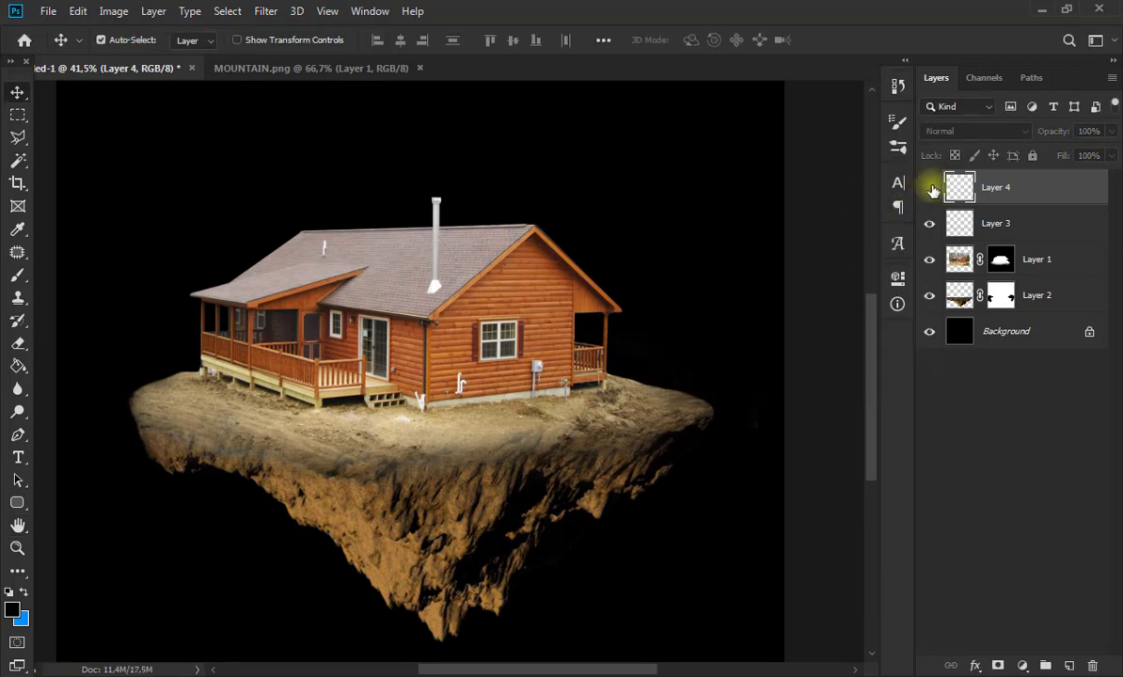
Merge the two blurred shadow layers into one and keep its blend mode at Normal.
{"action": "scroll", "coordinate": [656, 433], "scroll_direction": "down", "scroll_amount": 2}
{"action": "scroll", "coordinate": [659, 437], "scroll_direction": "up", "scroll_amount": 1}
{"action": "left_click", "coordinate": [1031, 222], "text": "shift"}
{"action": "key", "text": "ctrl+e"}
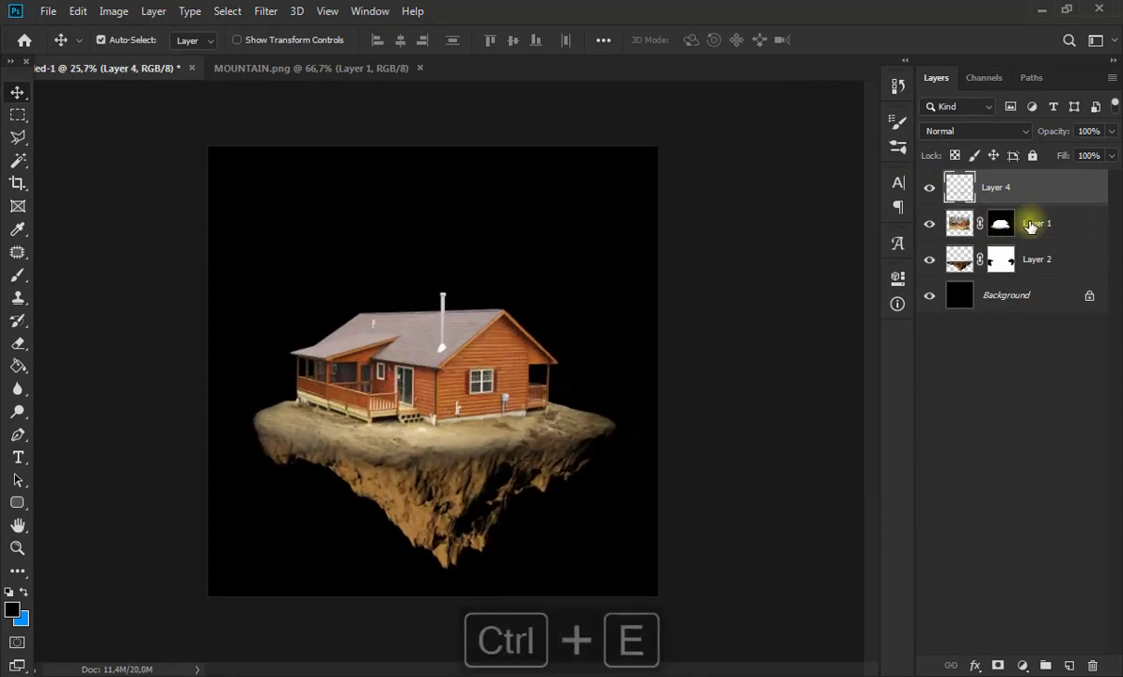
{"action": "left_click", "coordinate": [990, 131]}
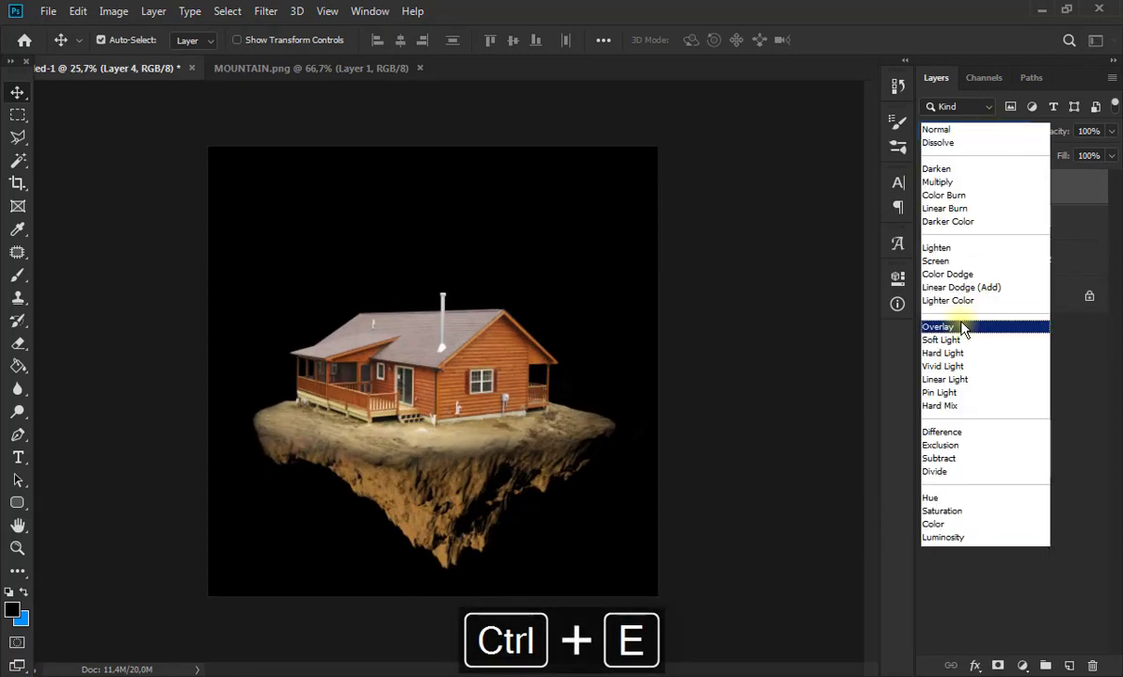
{"action": "left_click", "coordinate": [936, 130]}
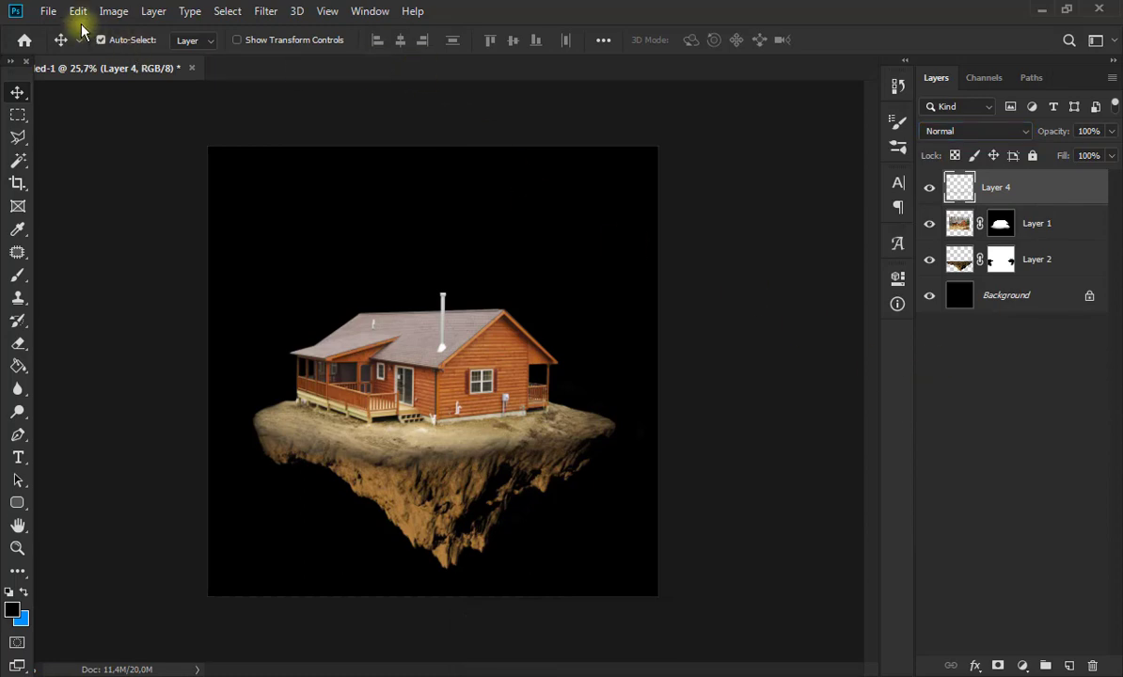
Open TREE.png and copy the entire tree image.
{"action": "left_click", "coordinate": [48, 11]}
{"action": "left_click", "coordinate": [53, 42]}
{"action": "double_click", "coordinate": [405, 237]}
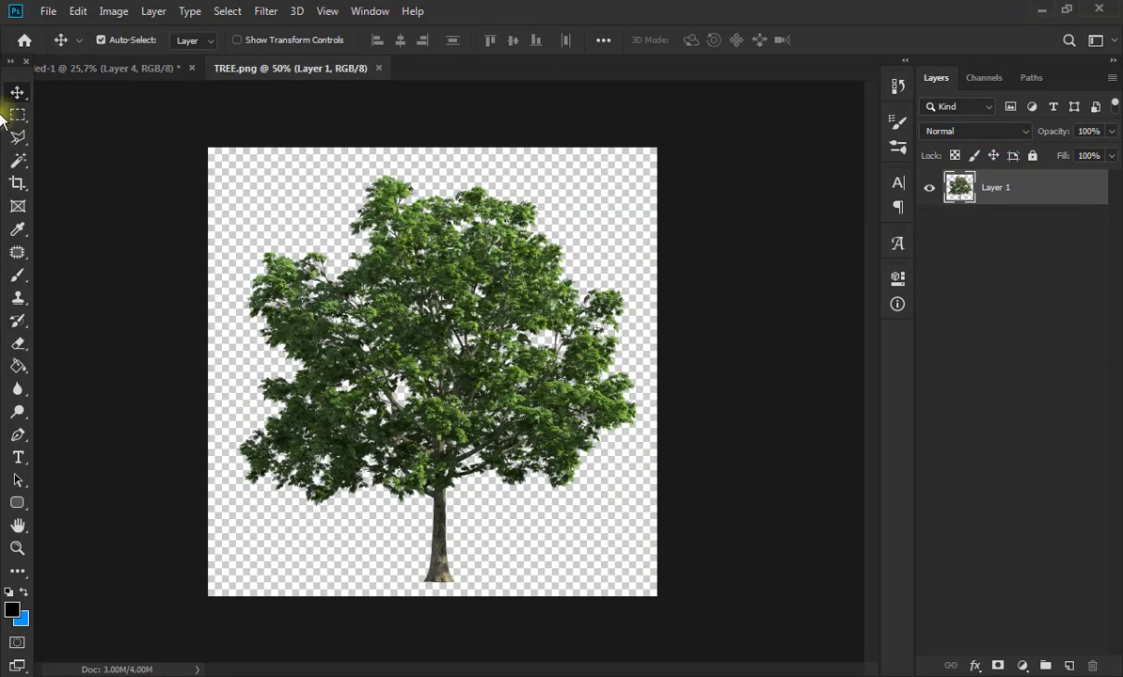
{"action": "left_click", "coordinate": [17, 115]}
{"action": "left_click_drag", "start_coordinate": [157, 127], "coordinate": [848, 671]}
{"action": "key", "text": "ctrl+c"}
{"action": "left_click", "coordinate": [18, 92]}
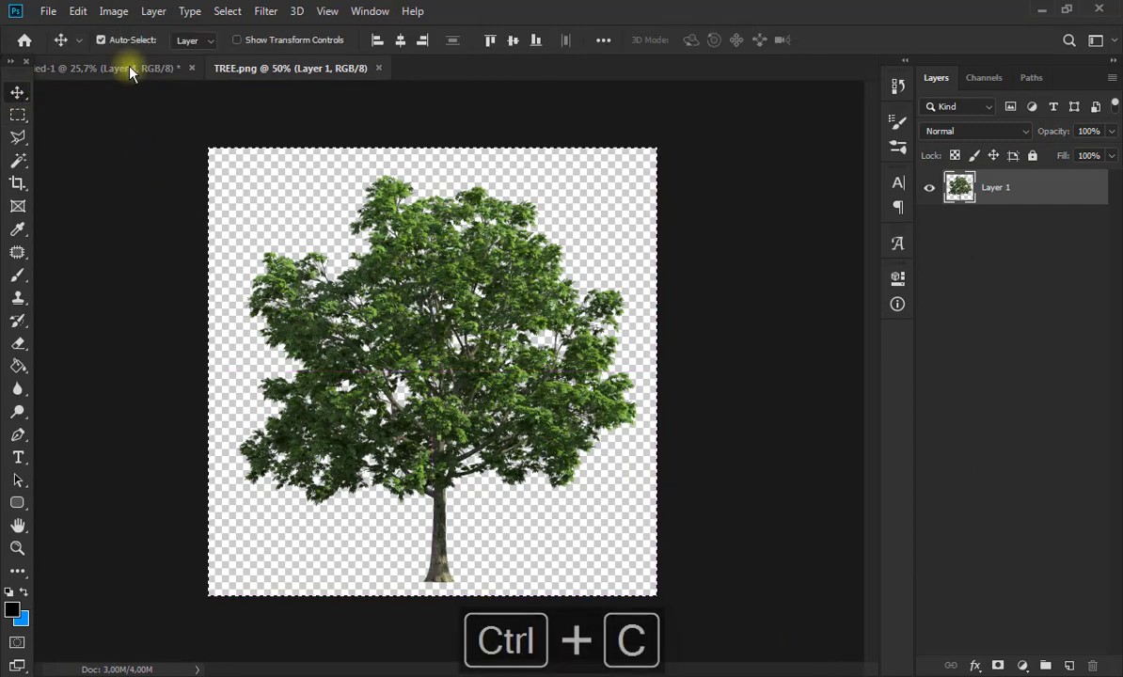
Paste the tree into the island composition and place its layer directly below the house layer.
{"action": "left_click", "coordinate": [131, 68]}
{"action": "key", "text": "ctrl+v"}
{"action": "left_click_drag", "start_coordinate": [1025, 188], "coordinate": [1058, 261]}
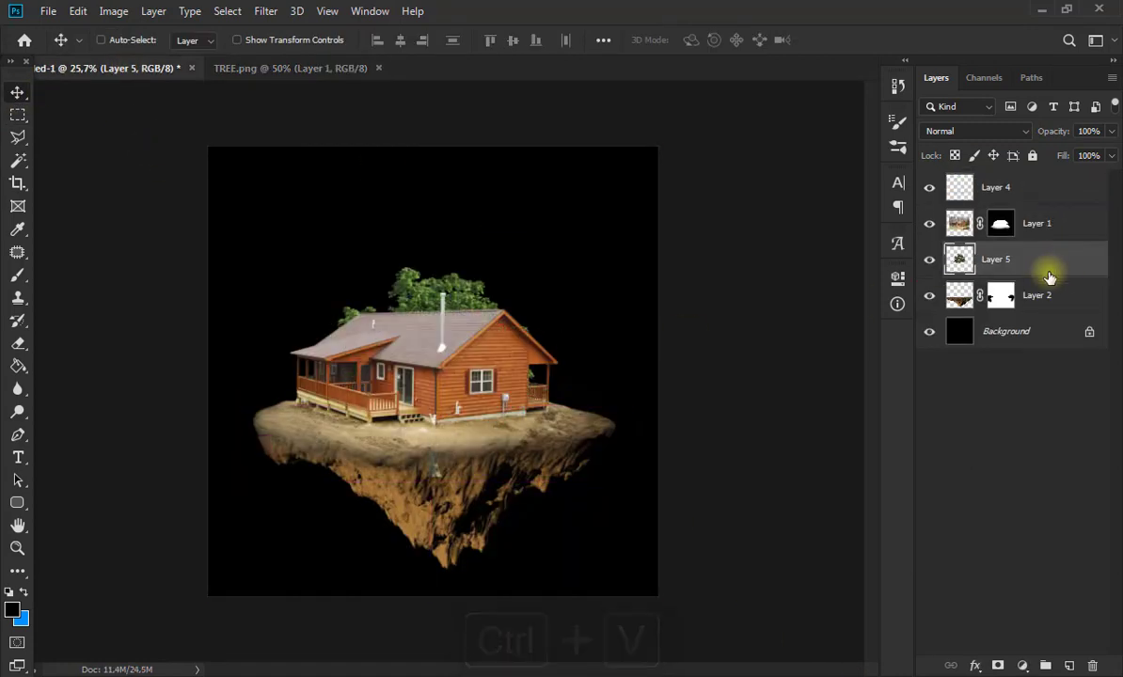
Scale down the tree and position it behind the right end of the house.
{"action": "key", "text": "ctrl+t"}
{"action": "left_click_drag", "start_coordinate": [462, 322], "coordinate": [525, 250]}
{"action": "left_click_drag", "start_coordinate": [601, 194], "coordinate": [576, 224]}
{"action": "left_click_drag", "start_coordinate": [556, 274], "coordinate": [569, 299]}
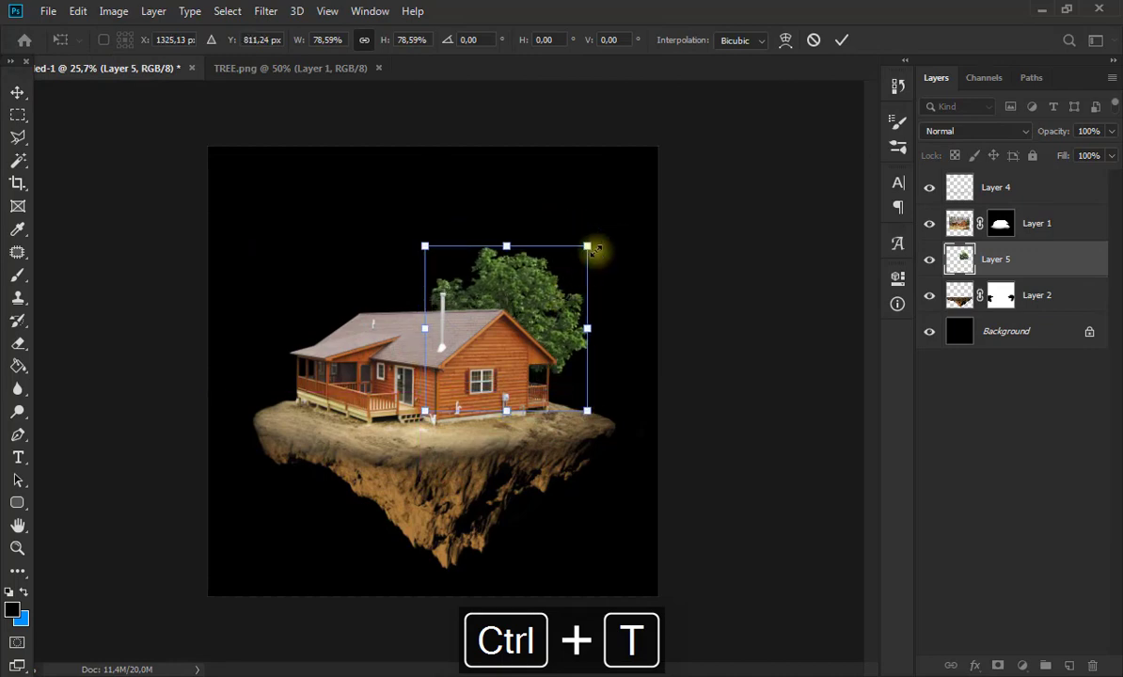
{"action": "left_click", "coordinate": [17, 91]}
{"action": "scroll", "coordinate": [499, 381], "scroll_direction": "up", "scroll_amount": 3}
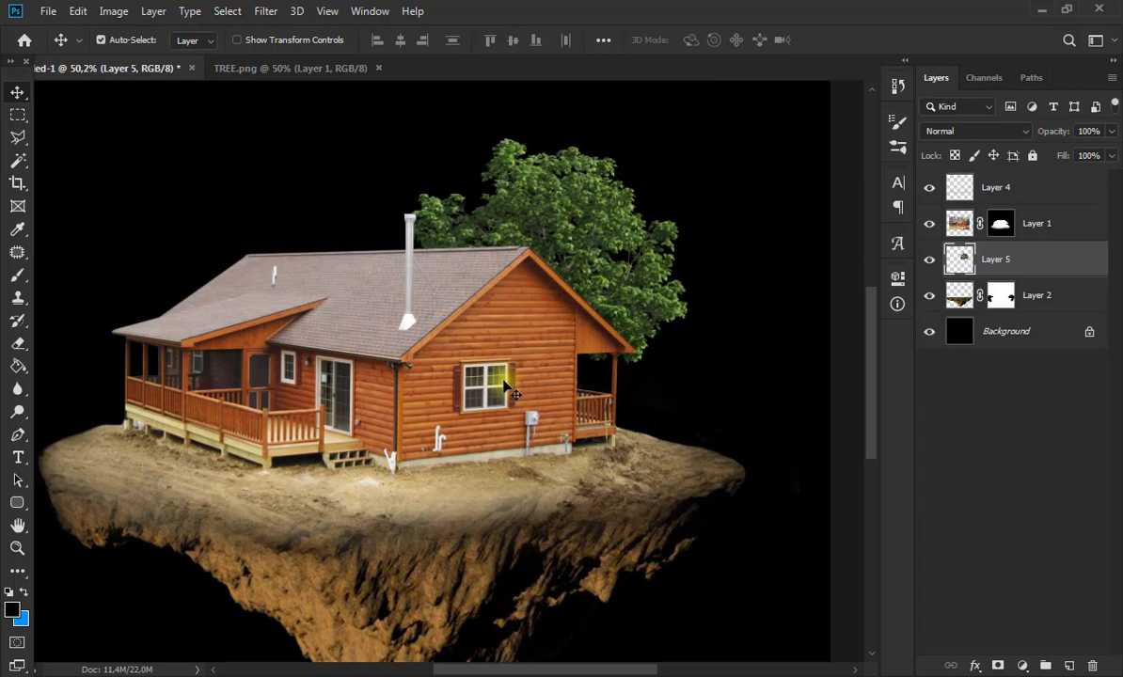
Duplicate the tree, move the copy behind the left part of the house and flip it horizontally.
{"action": "key", "text": "ctrl+j"}
{"action": "key", "text": "ctrl+t"}
{"action": "left_click_drag", "start_coordinate": [489, 268], "coordinate": [158, 255]}
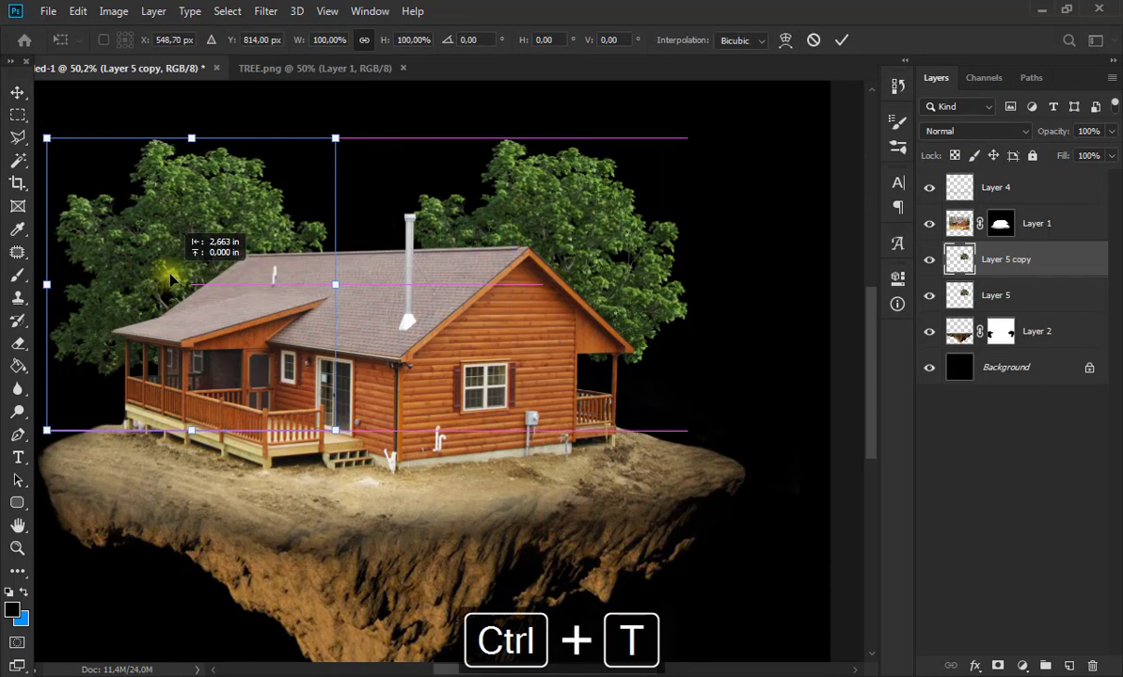
{"action": "right_click", "coordinate": [264, 191]}
{"action": "left_click", "coordinate": [343, 419]}
Rotate the tree copy about 3° counterclockwise, scale it down and set it behind the roof left of the chimney.
{"action": "left_click_drag", "start_coordinate": [336, 120], "coordinate": [344, 126]}
{"action": "left_click_drag", "start_coordinate": [273, 226], "coordinate": [316, 245]}
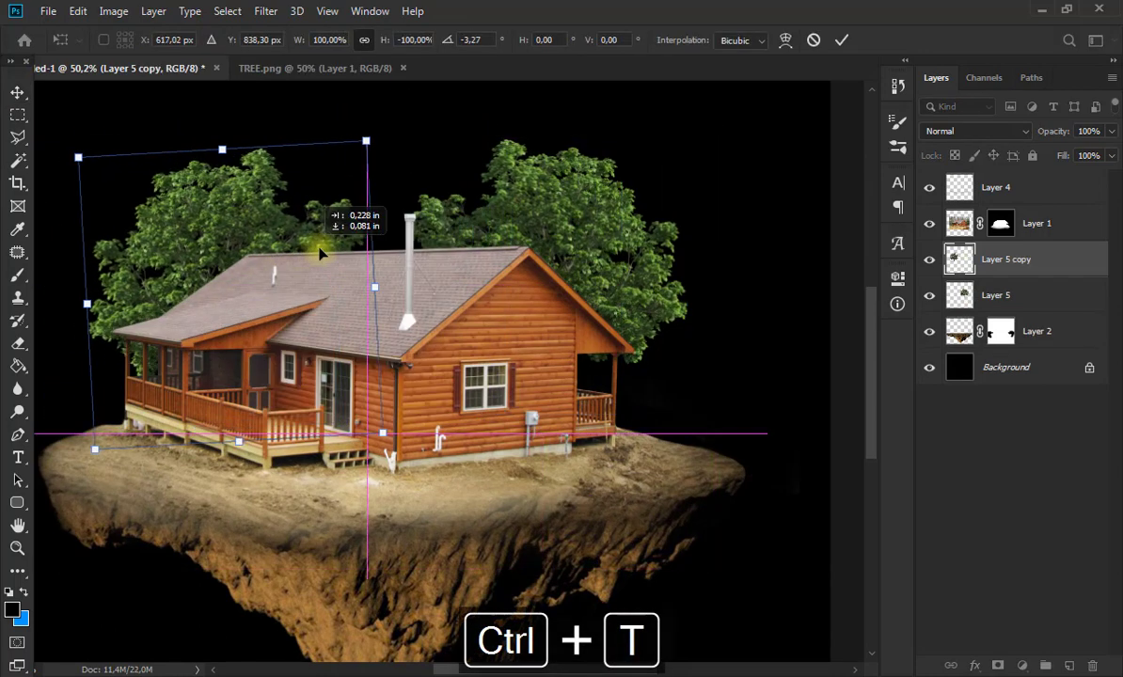
{"action": "left_click_drag", "start_coordinate": [373, 145], "coordinate": [341, 179]}
{"action": "left_click_drag", "start_coordinate": [285, 223], "coordinate": [331, 213]}
{"action": "key", "text": "Return"}
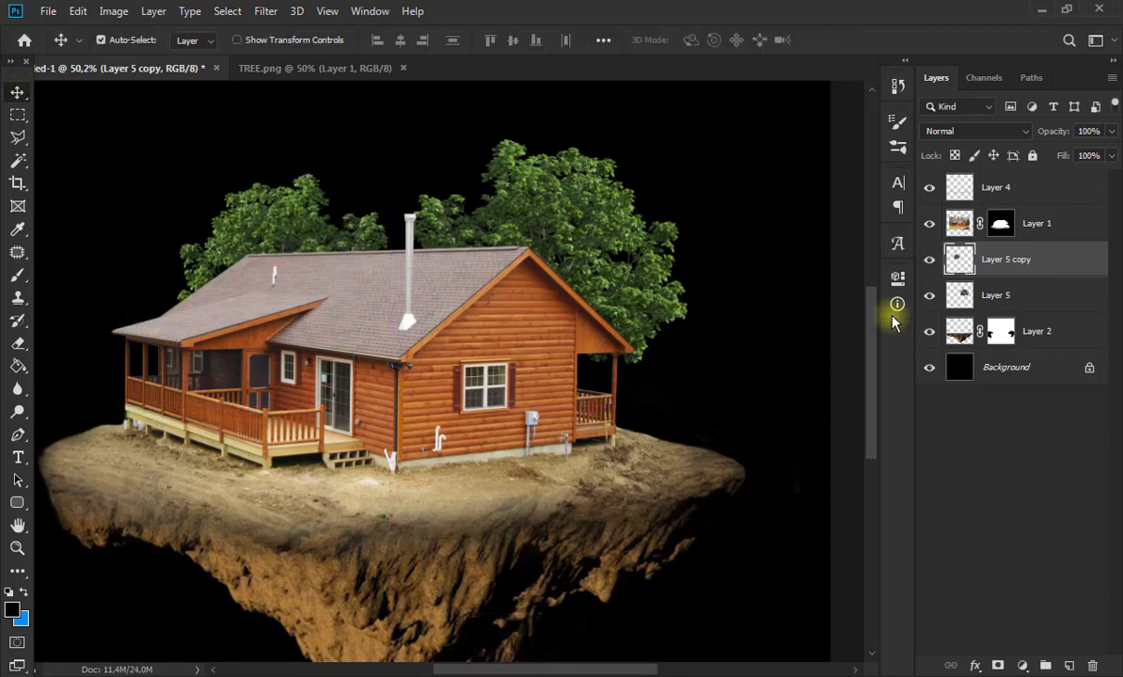
Place the tree copy's layer below the original tree and move the copy further left and slightly down behind the porch roof.
{"action": "left_click_drag", "start_coordinate": [986, 270], "coordinate": [996, 310]}
{"action": "scroll", "coordinate": [400, 426], "scroll_direction": "down", "scroll_amount": 4}
{"action": "key", "text": "ctrl+t"}
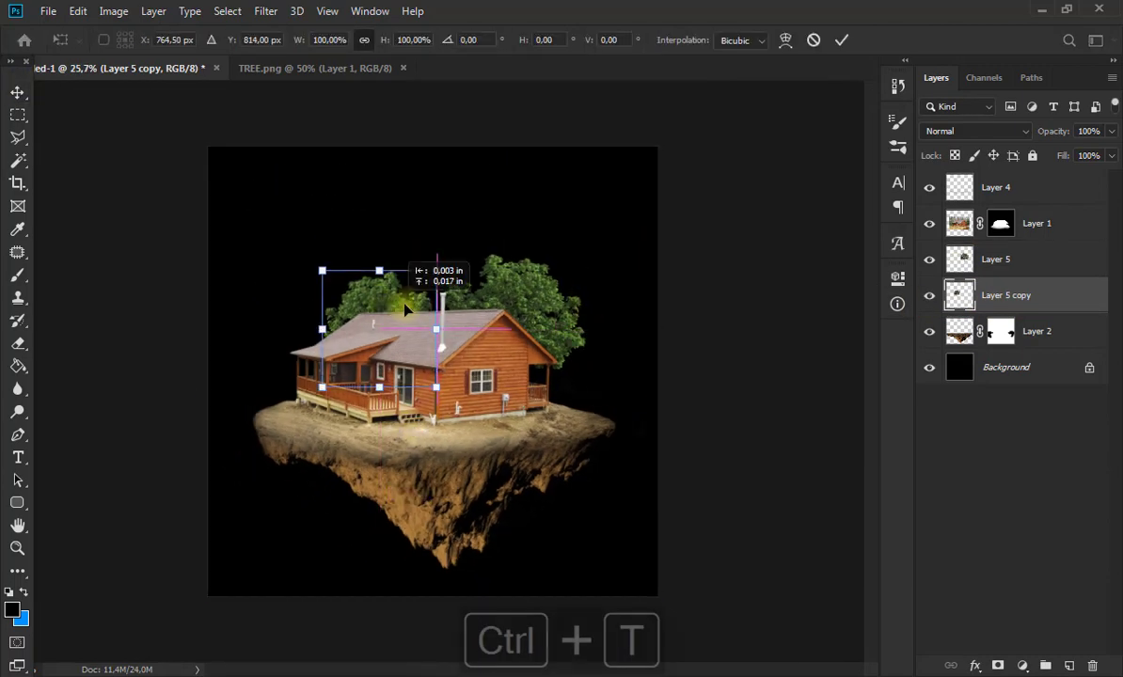
{"action": "left_click_drag", "start_coordinate": [424, 299], "coordinate": [355, 319]}
{"action": "left_click", "coordinate": [18, 92]}
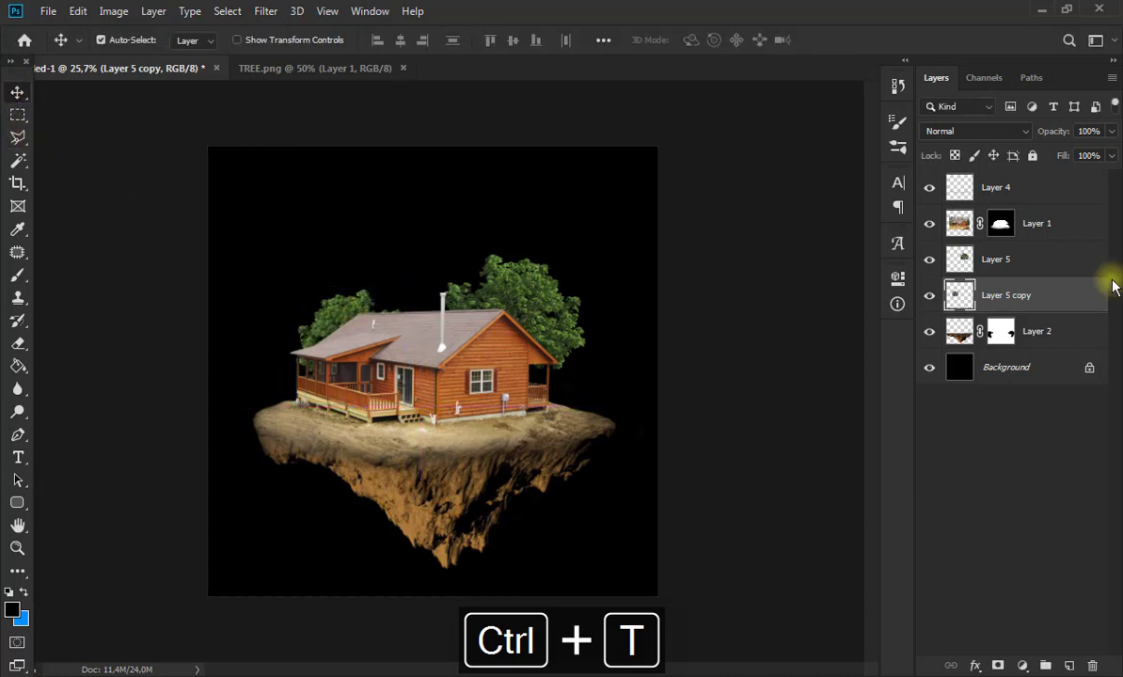
Enlarge the original tree slightly and reposition it behind the right end of the house.
{"action": "left_click", "coordinate": [1078, 262]}
{"action": "key", "text": "ctrl+t"}
{"action": "left_click_drag", "start_coordinate": [577, 340], "coordinate": [574, 329]}
{"action": "left_click_drag", "start_coordinate": [587, 396], "coordinate": [593, 407]}
{"action": "left_click", "coordinate": [18, 92]}
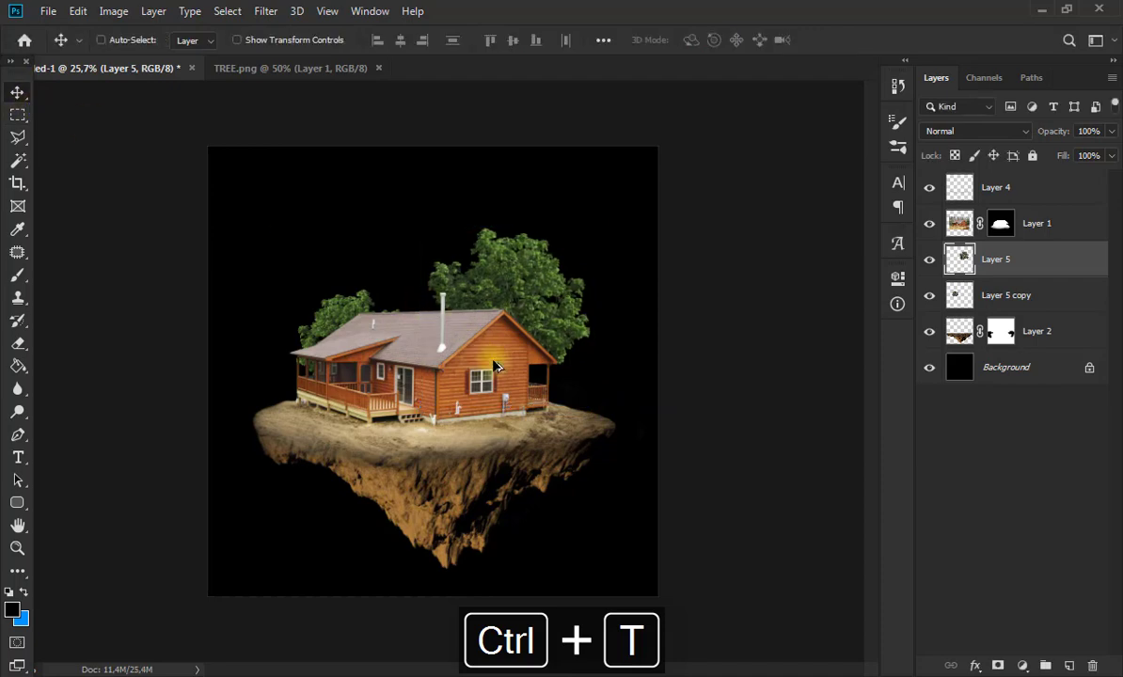
{"action": "scroll", "coordinate": [513, 367], "scroll_direction": "down", "scroll_amount": 2}
{"action": "scroll", "coordinate": [583, 367], "scroll_direction": "up", "scroll_amount": 4}
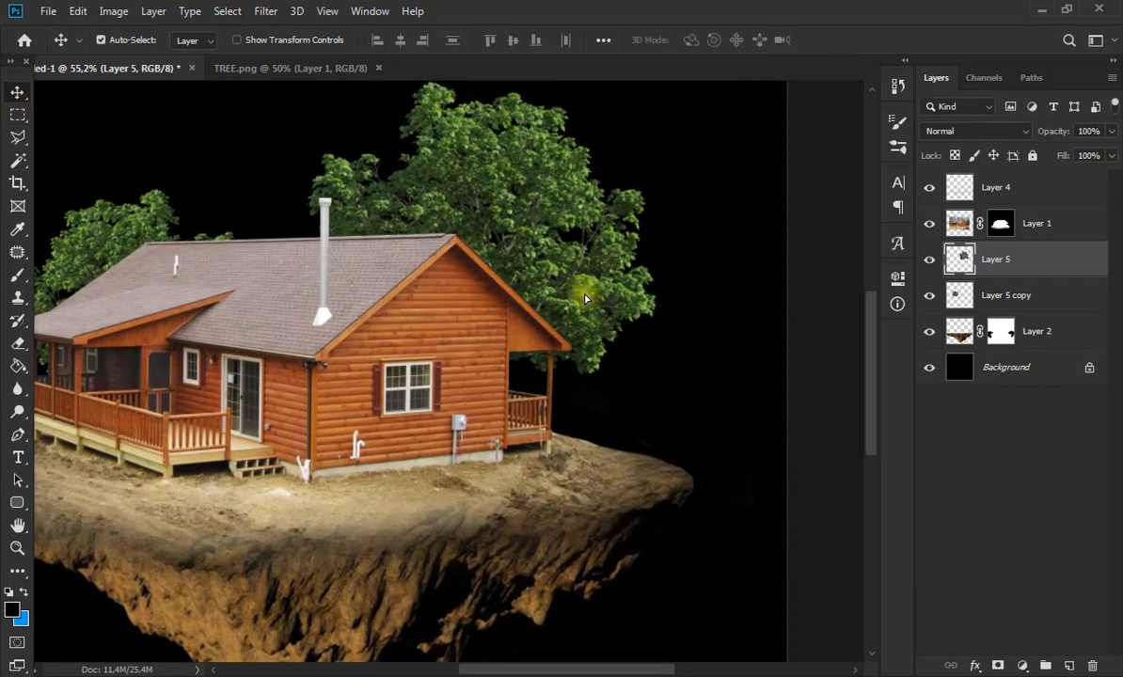
Delete the small tree copy behind the porch roof.
{"action": "scroll", "coordinate": [580, 283], "scroll_direction": "down", "scroll_amount": 3}
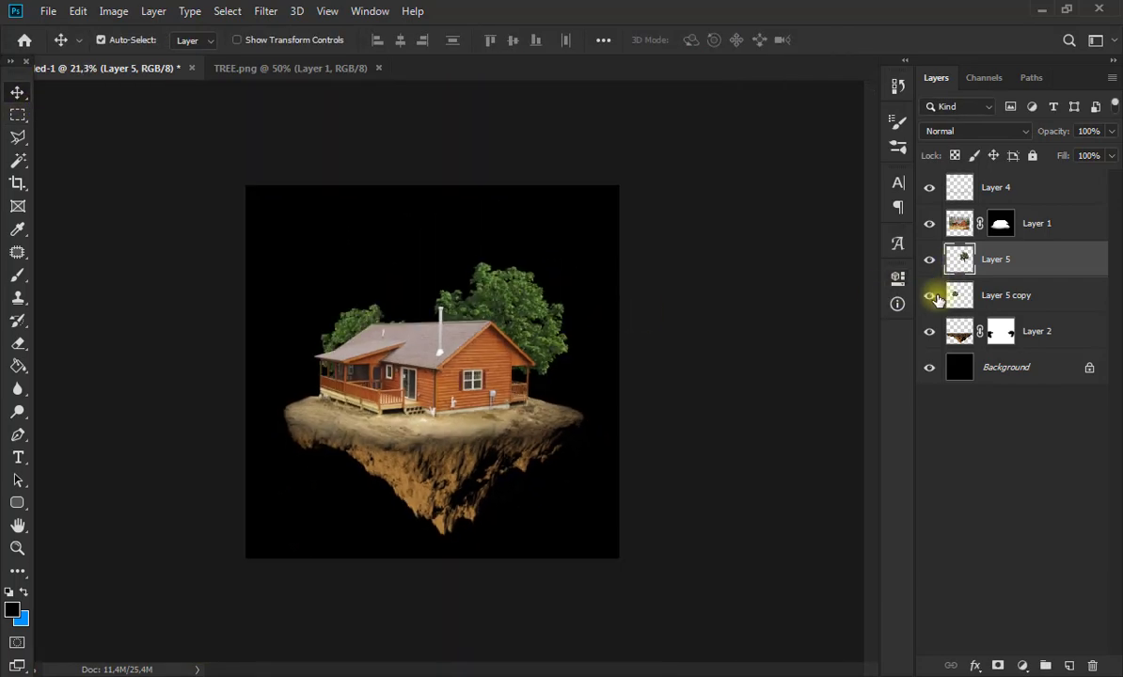
{"action": "left_click", "coordinate": [972, 301]}
{"action": "key", "text": "Delete"}
{"action": "scroll", "coordinate": [679, 393], "scroll_direction": "up", "scroll_amount": 4}
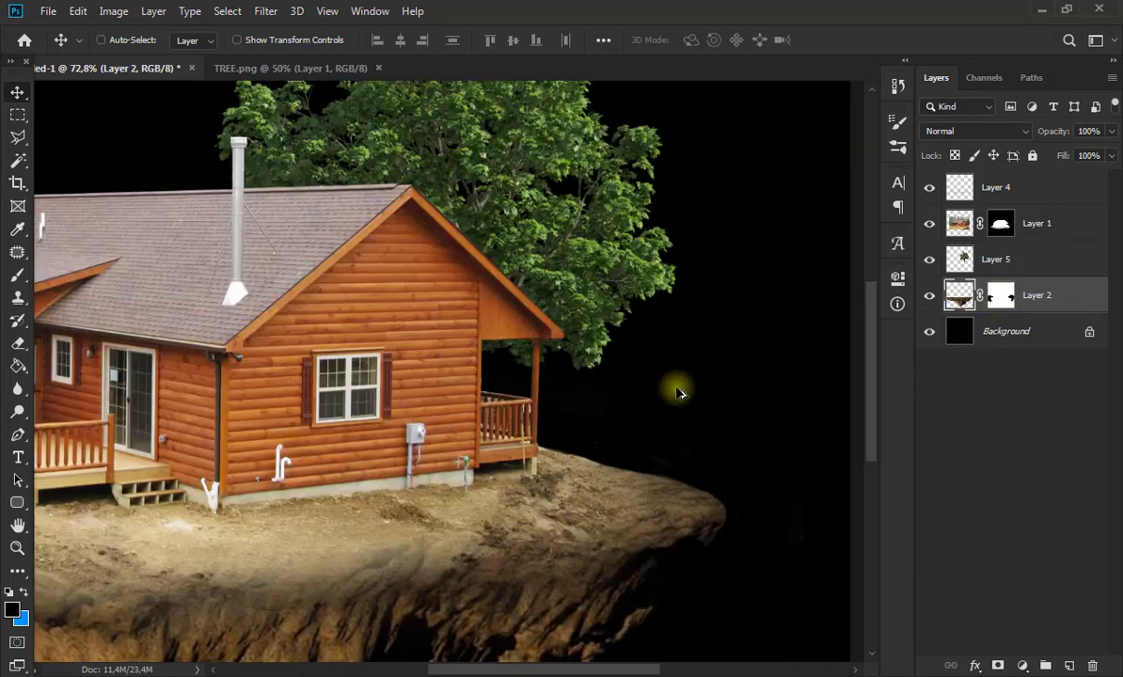
{"action": "scroll", "coordinate": [628, 337], "scroll_direction": "down", "scroll_amount": 3}
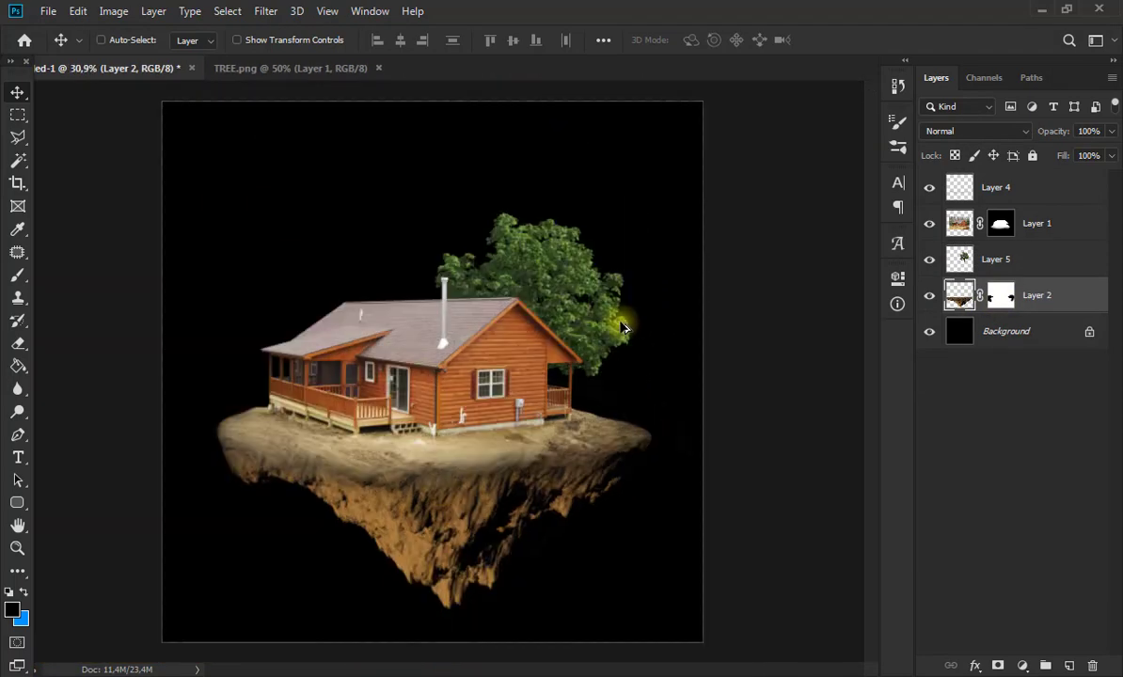
Group the house, shading, tree and mountain layers into a single group named 1.
{"action": "left_click", "coordinate": [1014, 268]}
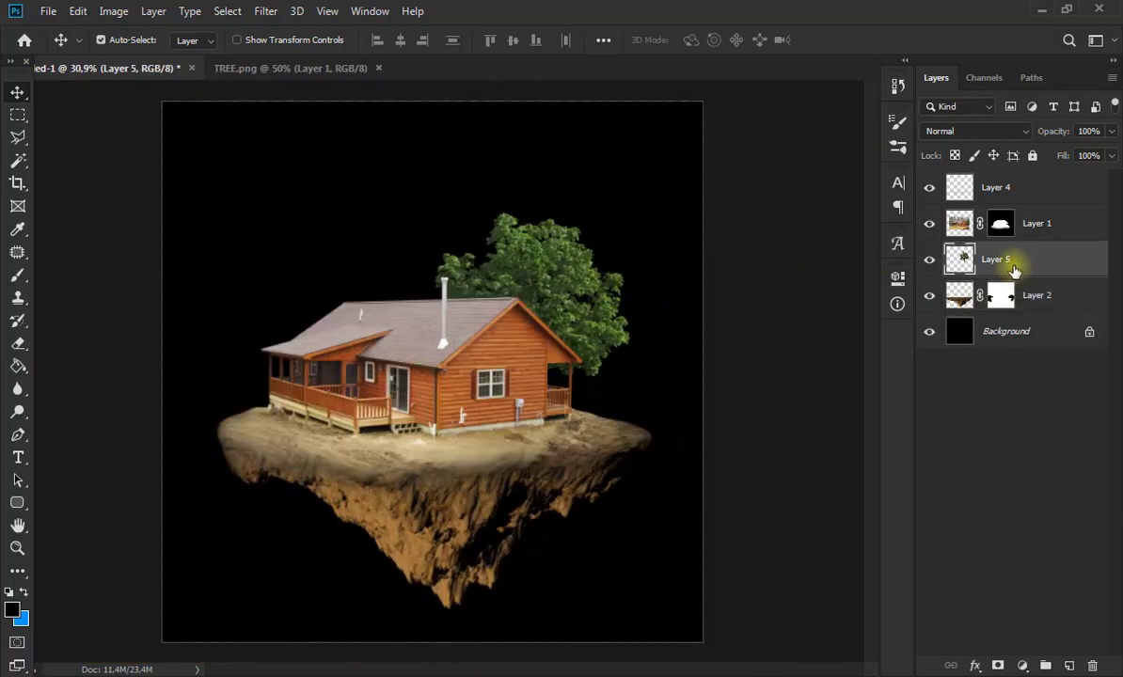
{"action": "left_click", "coordinate": [1044, 295], "text": "shift"}
{"action": "left_click", "coordinate": [1044, 189], "text": "shift"}
{"action": "key", "text": "ctrl+g"}
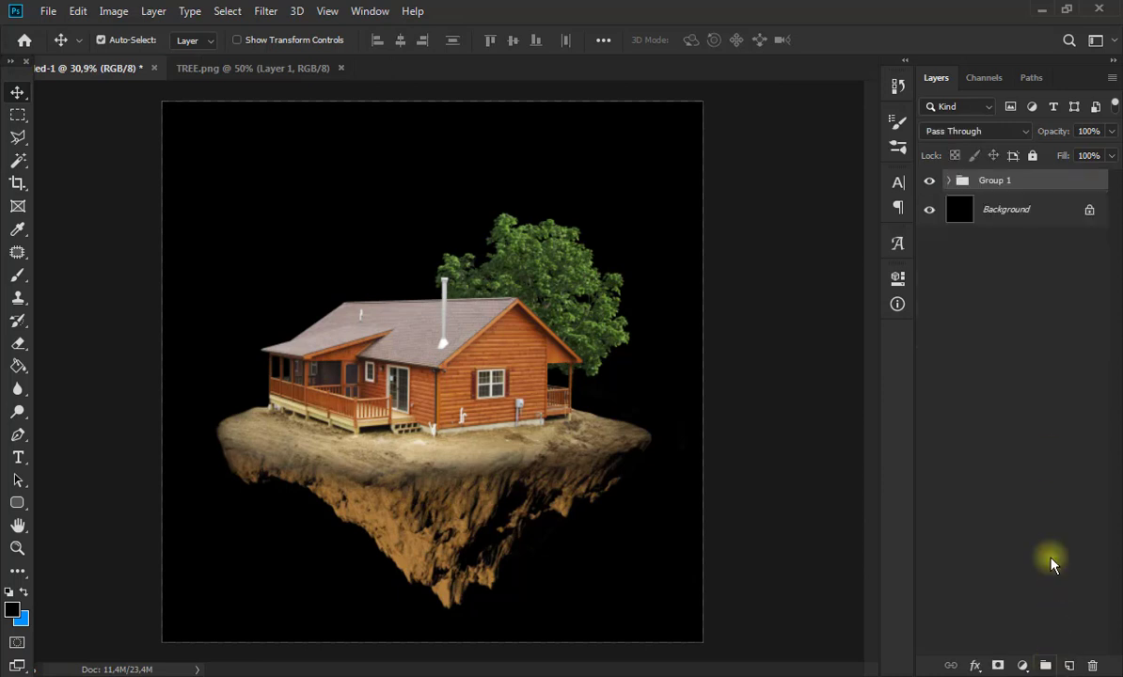
{"action": "key", "text": "Return"}
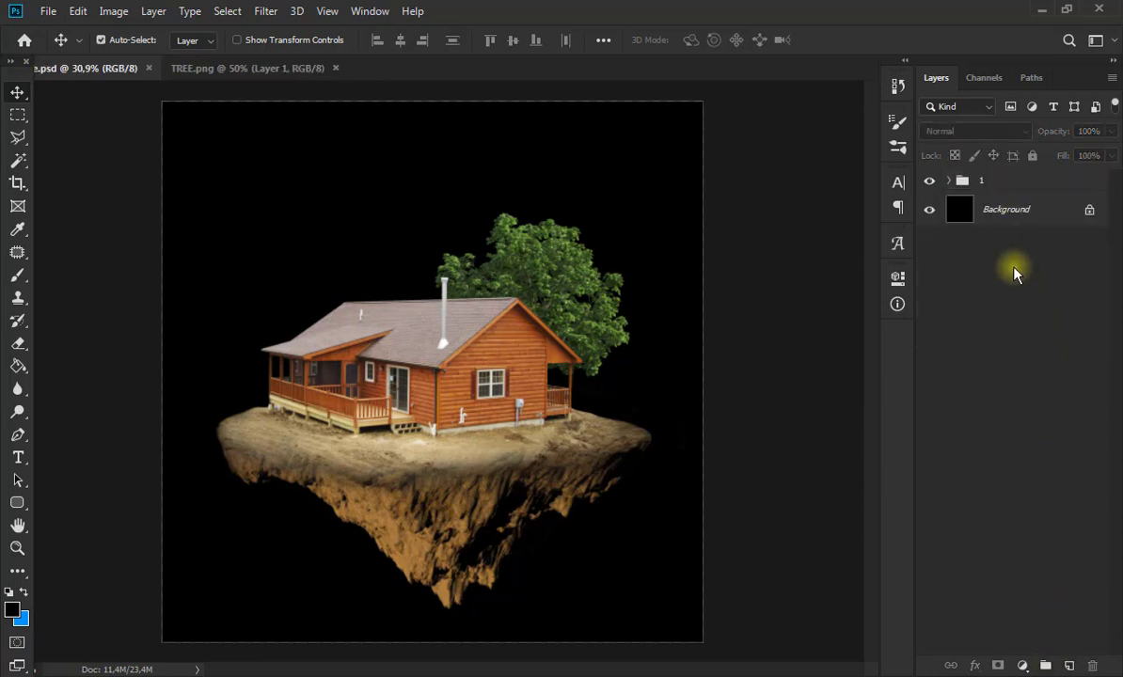
Add a Hue/Saturation adjustment clipped to group 1 with the saturation at -27.
{"action": "left_click", "coordinate": [988, 184]}
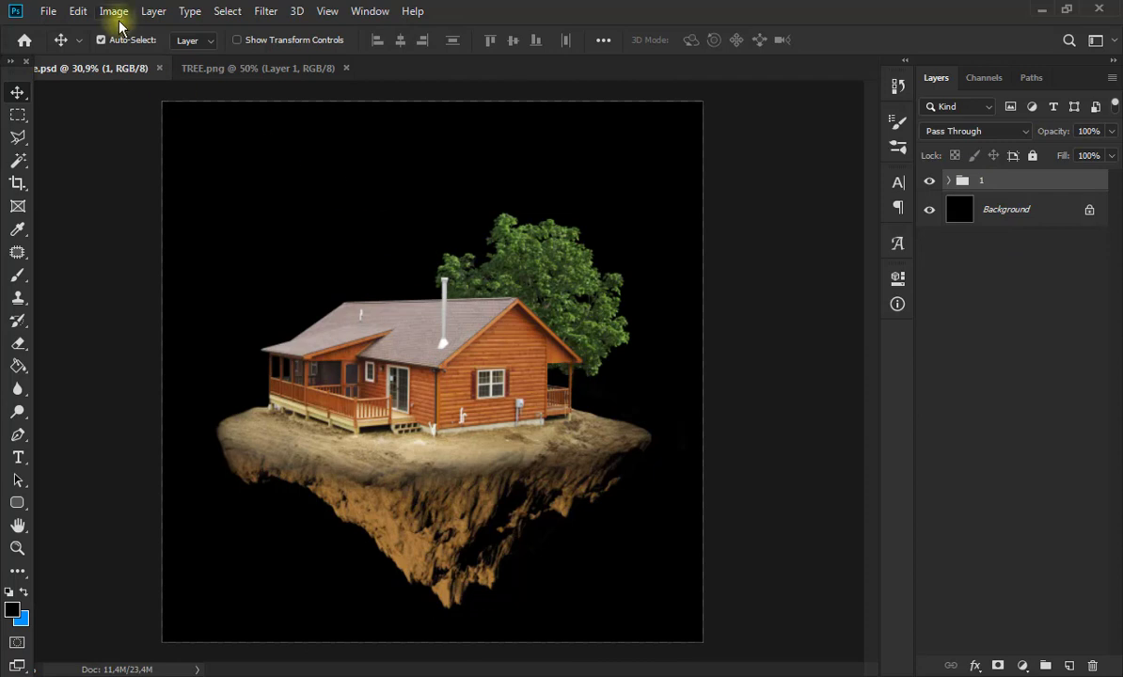
{"action": "left_click", "coordinate": [999, 665]}
{"action": "left_click", "coordinate": [1011, 491]}
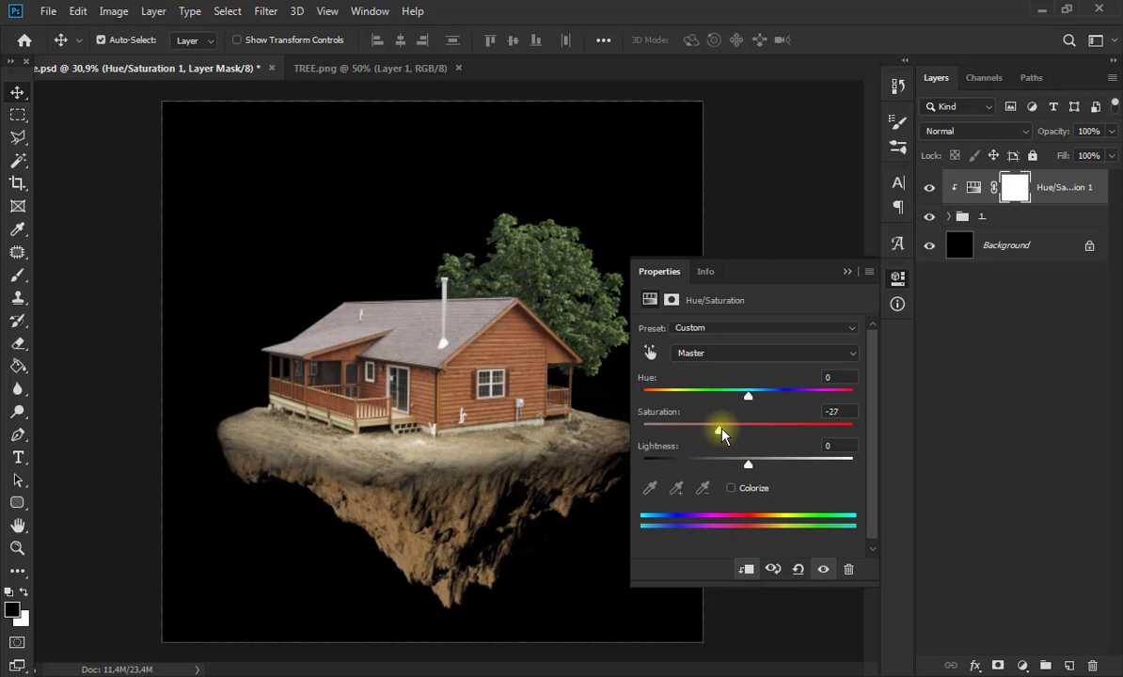
{"action": "left_click", "coordinate": [846, 273]}
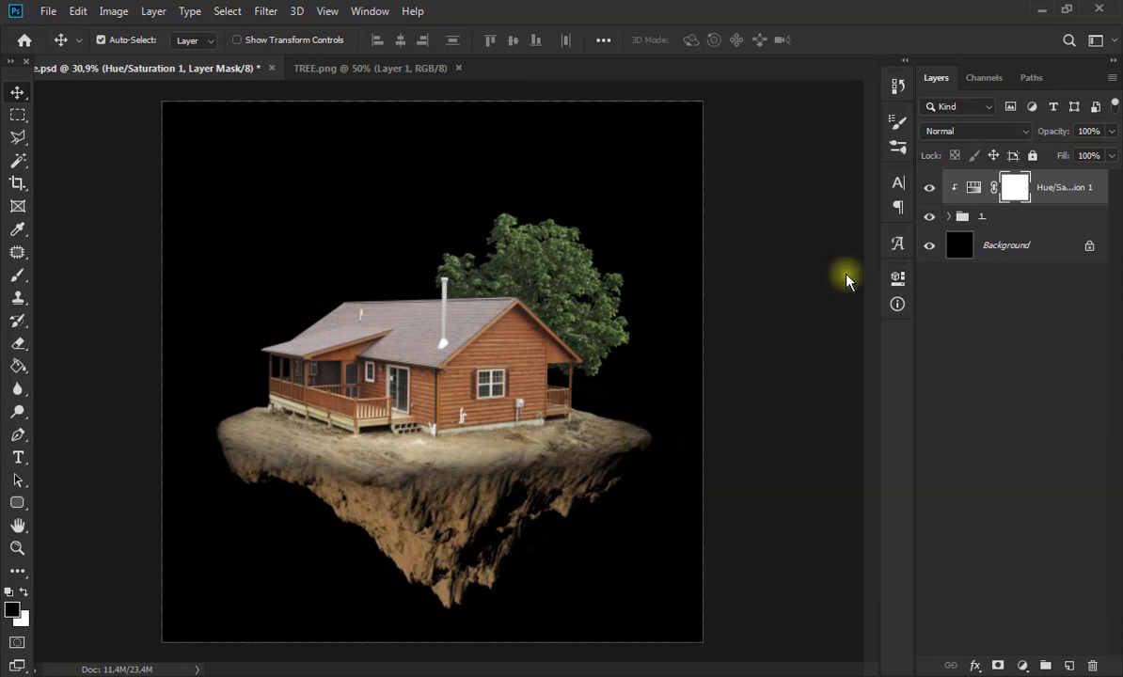
Scale down the floating island group slightly and recentre it on the canvas.
{"action": "left_click", "coordinate": [995, 220]}
{"action": "key", "text": "ctrl+t"}
{"action": "left_click_drag", "start_coordinate": [594, 467], "coordinate": [572, 446]}
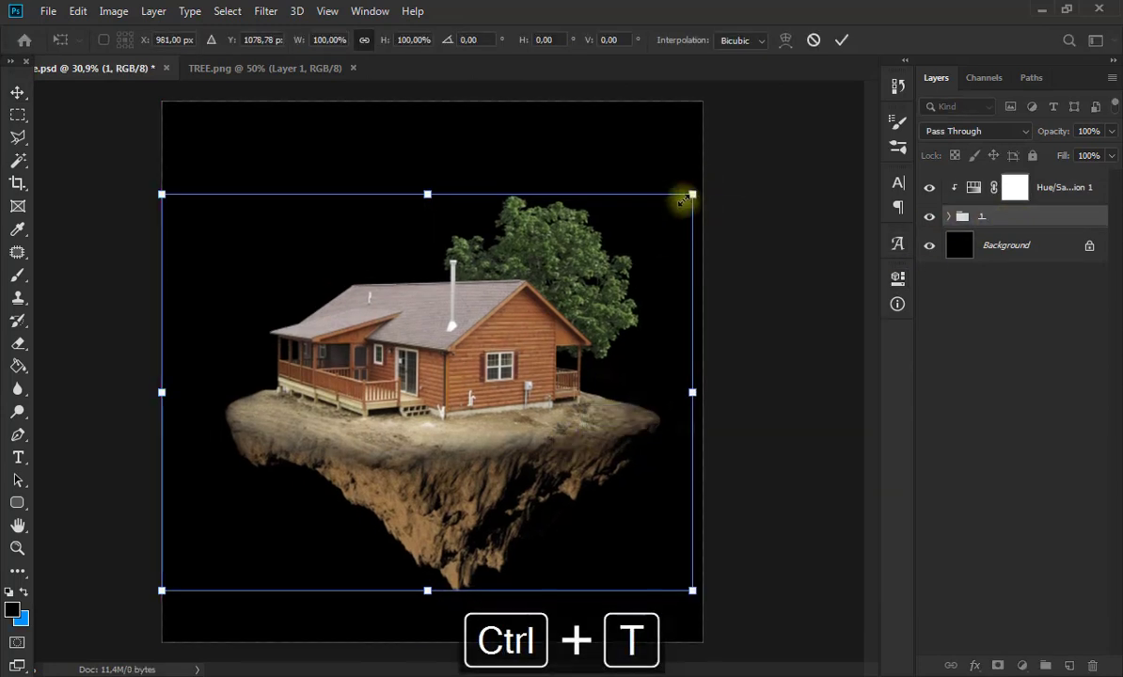
{"action": "left_click_drag", "start_coordinate": [691, 193], "coordinate": [671, 211]}
{"action": "left_click_drag", "start_coordinate": [589, 381], "coordinate": [585, 388]}
{"action": "left_click", "coordinate": [20, 93]}
{"action": "scroll", "coordinate": [467, 345], "scroll_direction": "down", "scroll_amount": 5}
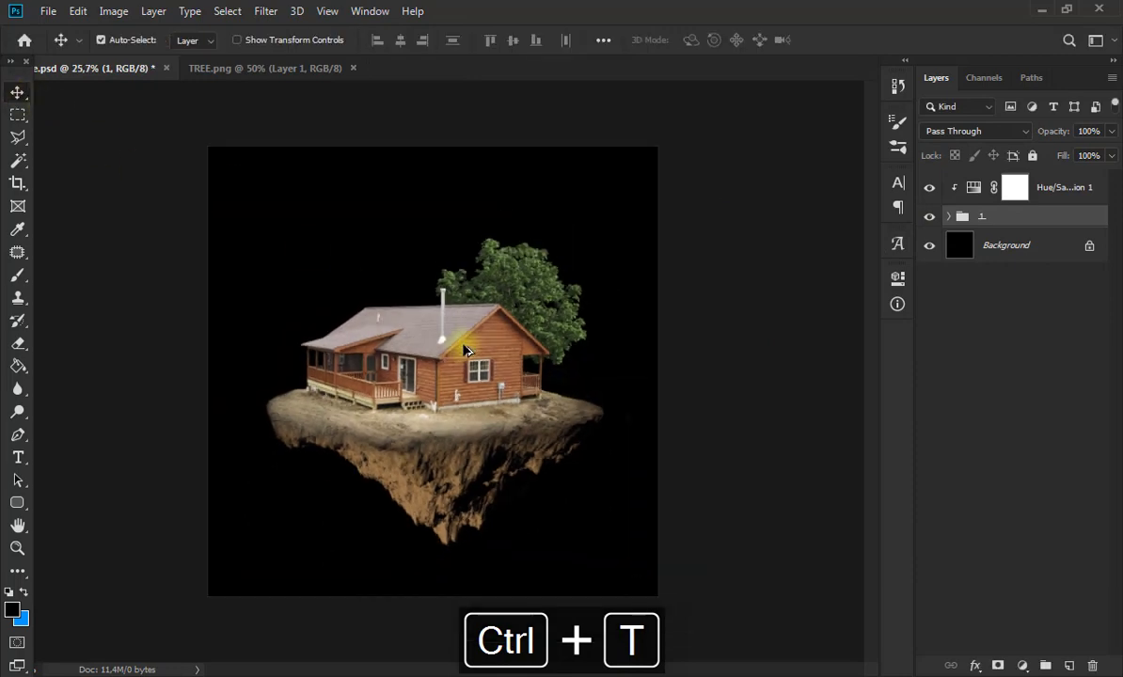
{"action": "scroll", "coordinate": [483, 337], "scroll_direction": "up", "scroll_amount": 2}
Open the GALAXY 1, GALAXY 2 and GALAXY 3 images from the HOUSE folder.
{"action": "left_click", "coordinate": [48, 10]}
{"action": "left_click", "coordinate": [66, 52]}
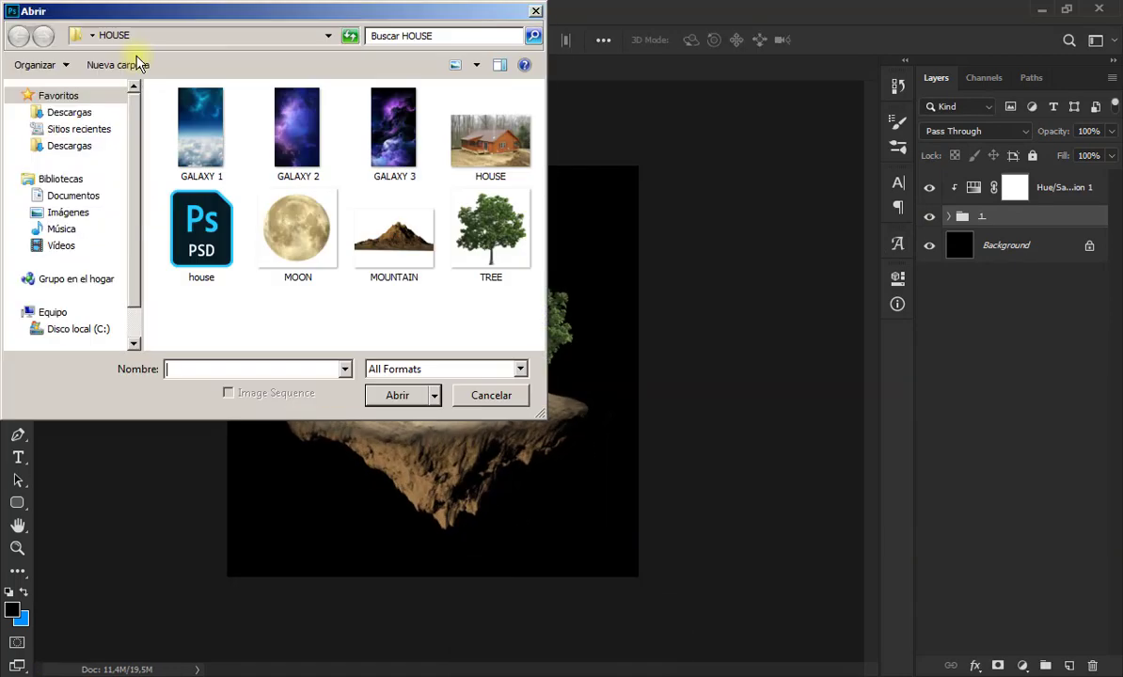
{"action": "left_click", "coordinate": [298, 131]}
{"action": "left_click", "coordinate": [394, 132], "text": "shift"}
{"action": "left_click", "coordinate": [209, 155], "text": "ctrl"}
{"action": "left_click", "coordinate": [397, 395]}
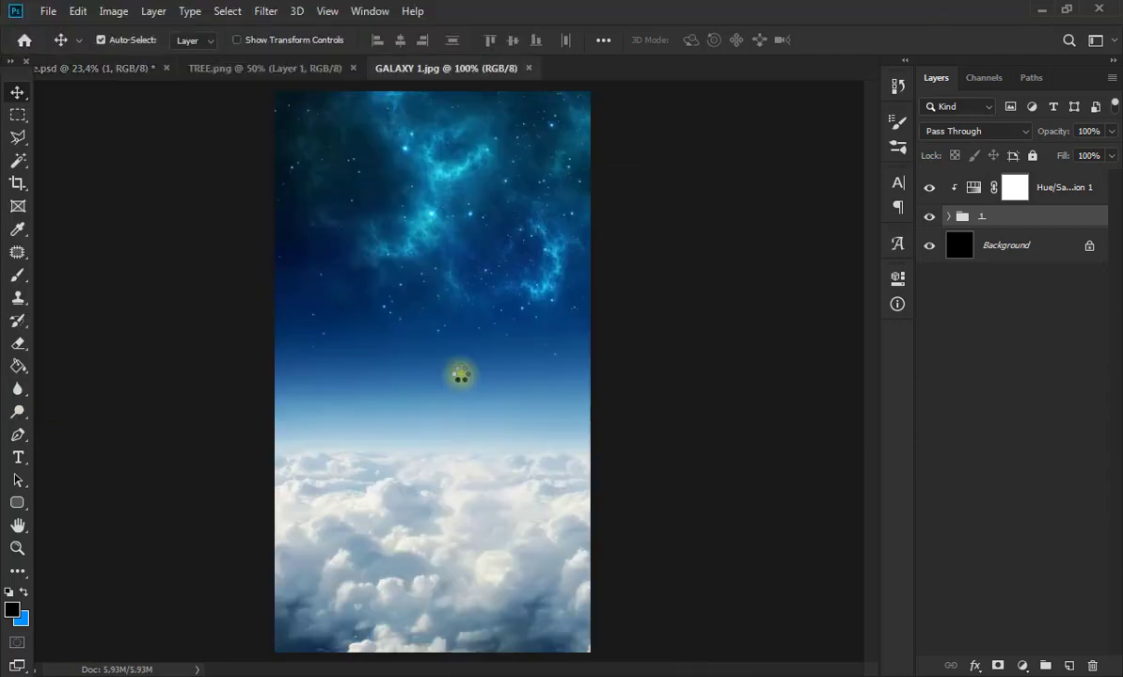
Select the whole GALAXY 3 image and copy it.
{"action": "left_click", "coordinate": [22, 115]}
{"action": "left_click_drag", "start_coordinate": [261, 71], "coordinate": [422, 187]}
{"action": "key", "text": "ctrl+a"}
{"action": "left_click", "coordinate": [777, 179]}
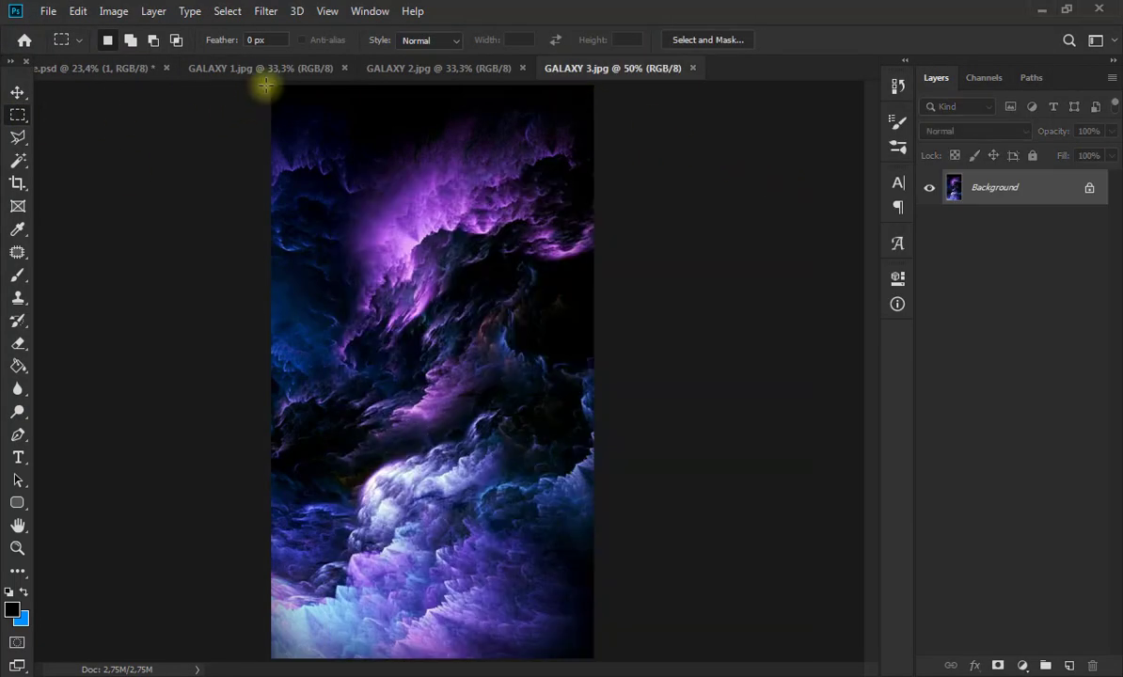
{"action": "left_click_drag", "start_coordinate": [266, 85], "coordinate": [594, 656]}
{"action": "key", "text": "ctrl+c"}
Paste the purple galaxy directly above the black background in the house document and enlarge it to cover the canvas.
{"action": "left_click", "coordinate": [118, 68]}
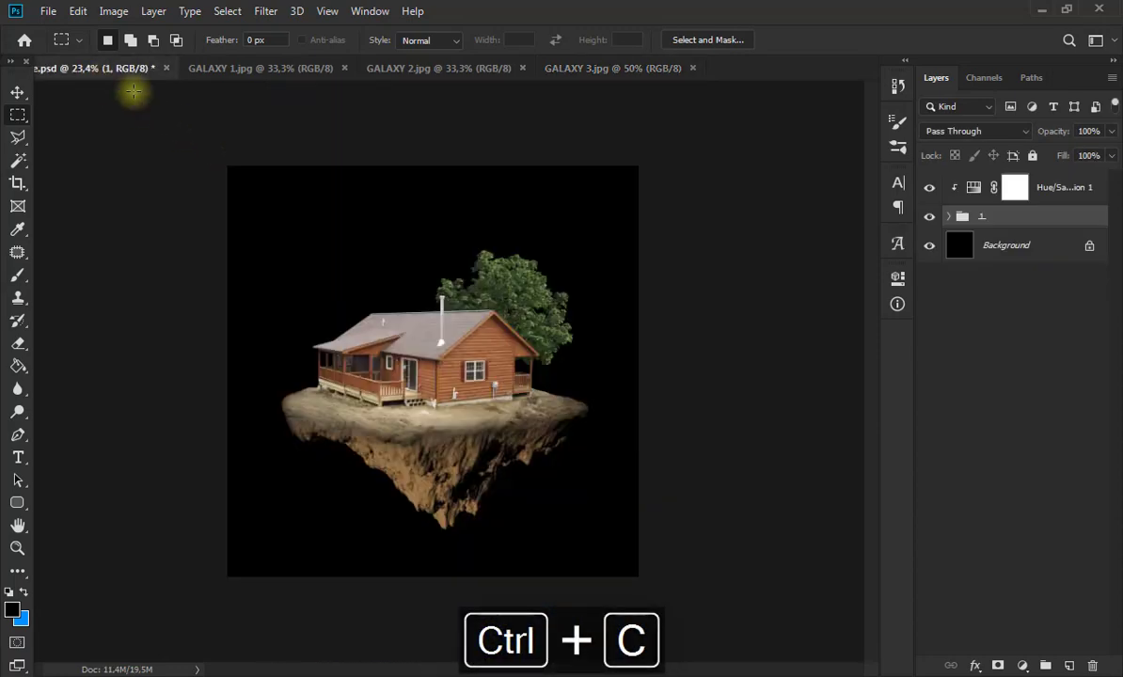
{"action": "left_click", "coordinate": [988, 249]}
{"action": "key", "text": "ctrl+v"}
{"action": "key", "text": "ctrl+t"}
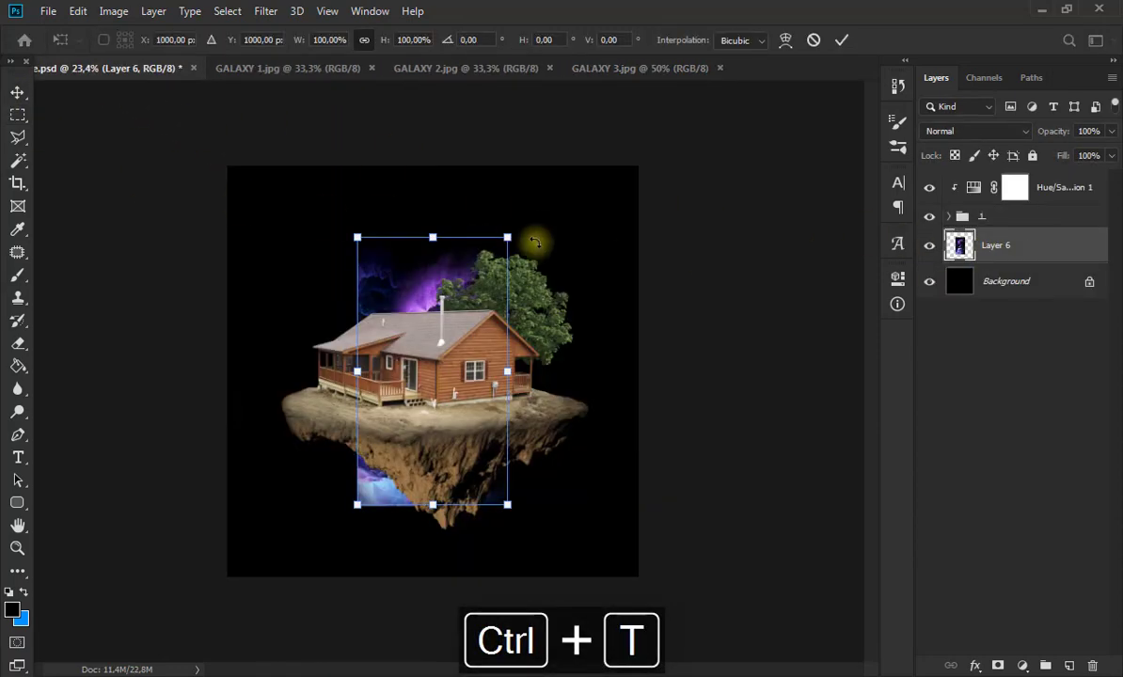
{"action": "left_click_drag", "start_coordinate": [509, 236], "coordinate": [708, 171]}
{"action": "left_click_drag", "start_coordinate": [594, 100], "coordinate": [828, 68]}
{"action": "left_click", "coordinate": [17, 92]}
Apply a Gaussian Blur with a radius of 5.6 pixels to the purple galaxy layer.
{"action": "left_click", "coordinate": [265, 10]}
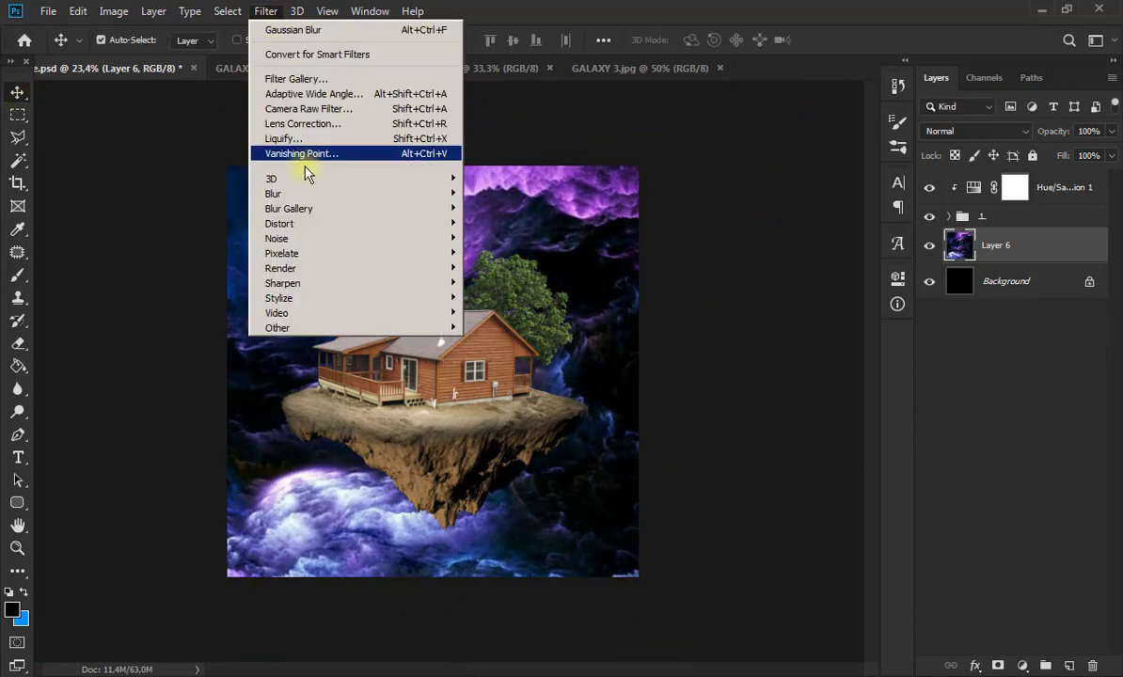
{"action": "mouse_move", "coordinate": [282, 192]}
{"action": "left_click", "coordinate": [527, 251]}
{"action": "left_click_drag", "start_coordinate": [707, 387], "coordinate": [712, 390]}
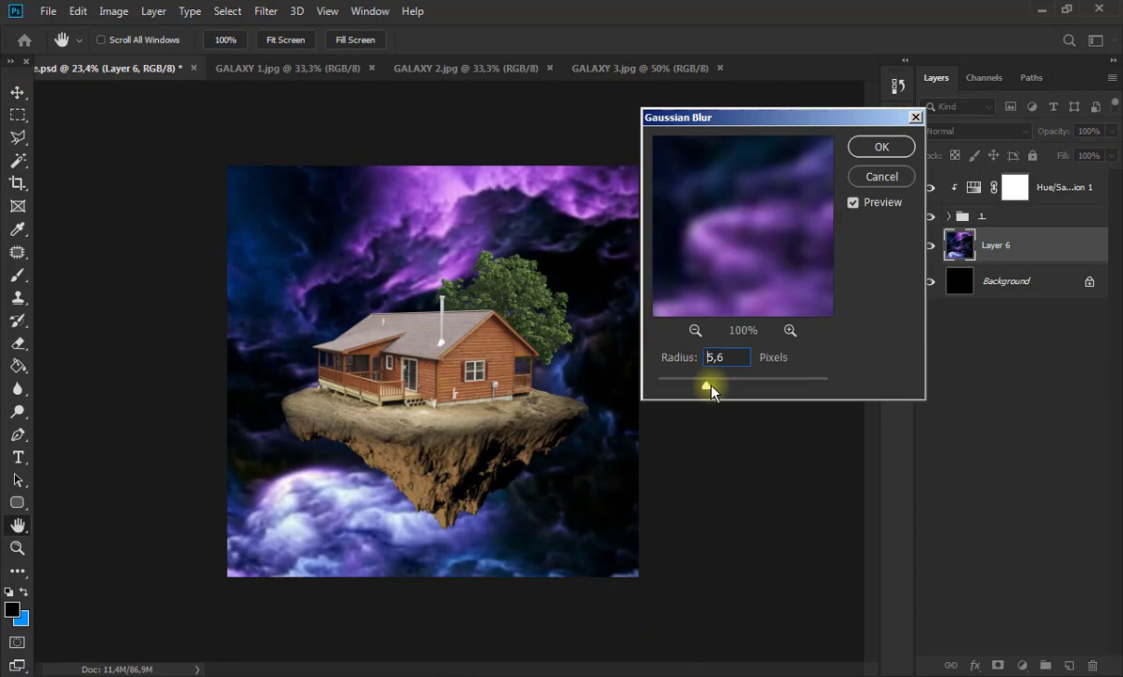
{"action": "left_click", "coordinate": [881, 149]}
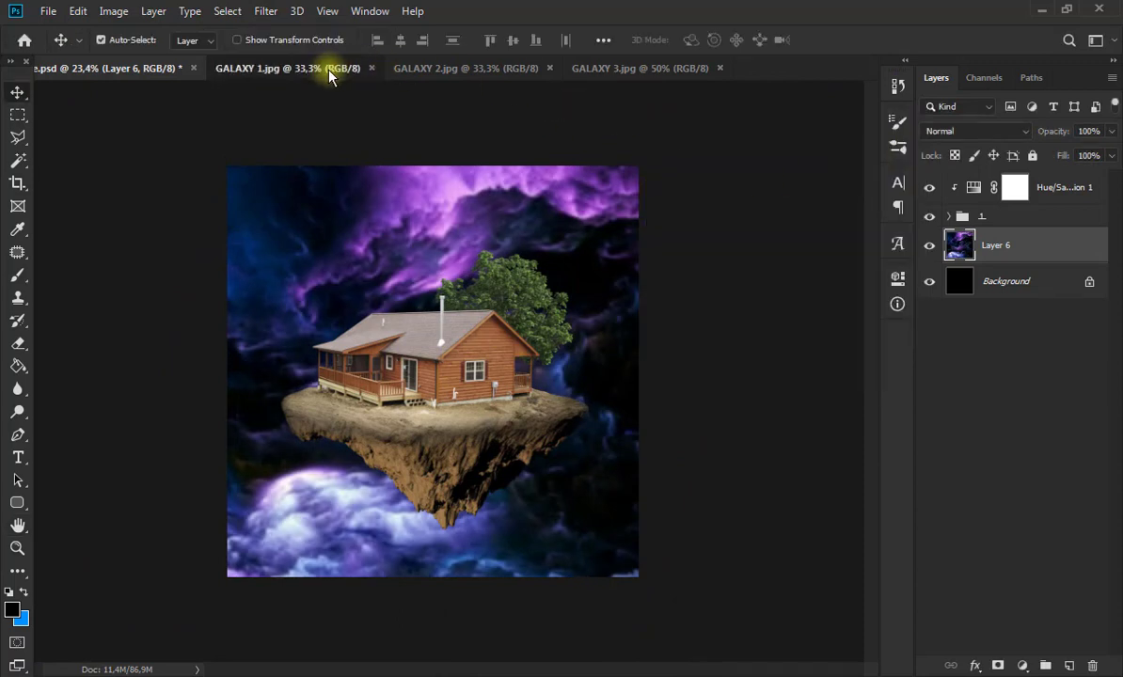
Select the whole GALAXY 2 image and copy it.
{"action": "left_click", "coordinate": [303, 68]}
{"action": "left_click", "coordinate": [479, 68]}
{"action": "left_click", "coordinate": [18, 115]}
{"action": "scroll", "coordinate": [211, 183], "scroll_direction": "down", "scroll_amount": 2}
{"action": "left_click_drag", "start_coordinate": [288, 116], "coordinate": [616, 635]}
{"action": "key", "text": "ctrl+c"}
Paste the GALAXY 2 image above the blurred galaxy in the house document and enlarge it to the canvas width.
{"action": "left_click", "coordinate": [156, 69]}
{"action": "key", "text": "ctrl+v"}
{"action": "key", "text": "ctrl+t"}
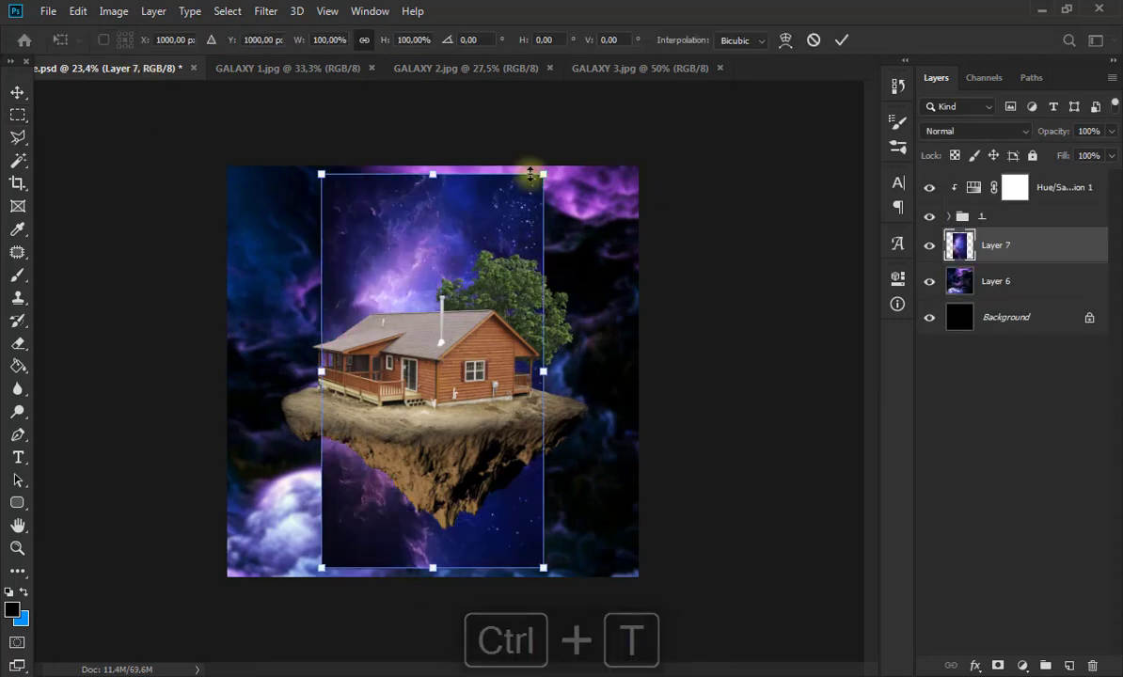
{"action": "left_click_drag", "start_coordinate": [531, 175], "coordinate": [861, 137]}
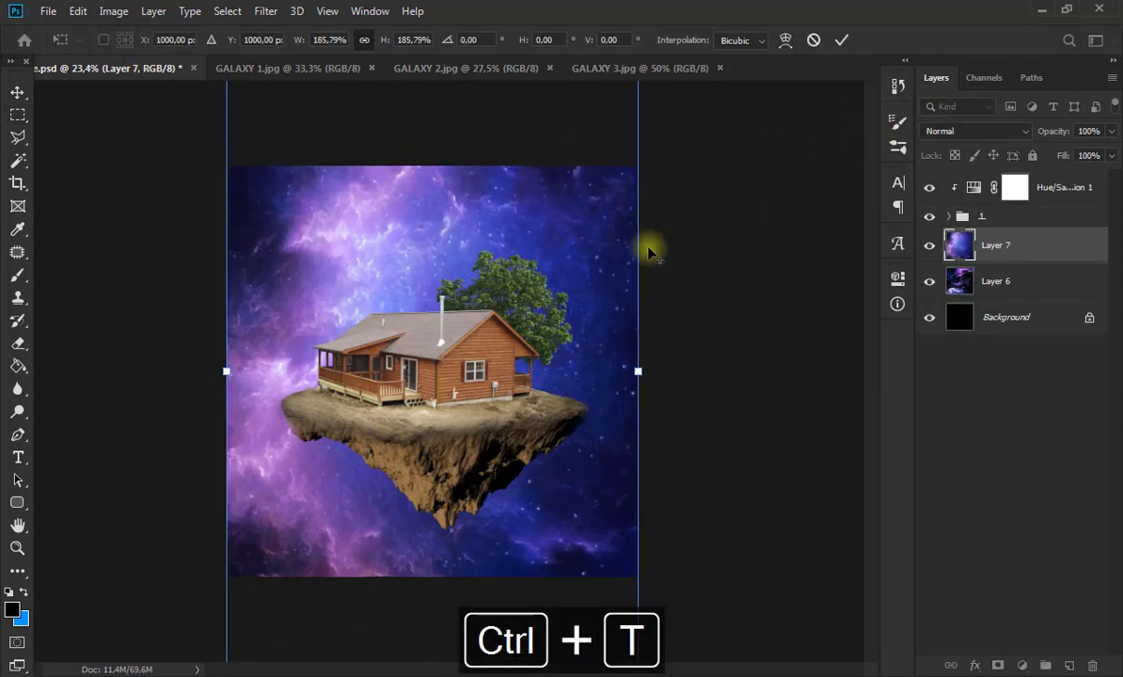
Rotate the GALAXY 2 layer about 90° clockwise and set its blend mode to Linear Dodge (Add).
{"action": "key", "text": "ctrl+0"}
{"action": "left_click_drag", "start_coordinate": [610, 125], "coordinate": [639, 523]}
{"action": "key", "text": "Return"}
{"action": "left_click", "coordinate": [976, 131]}
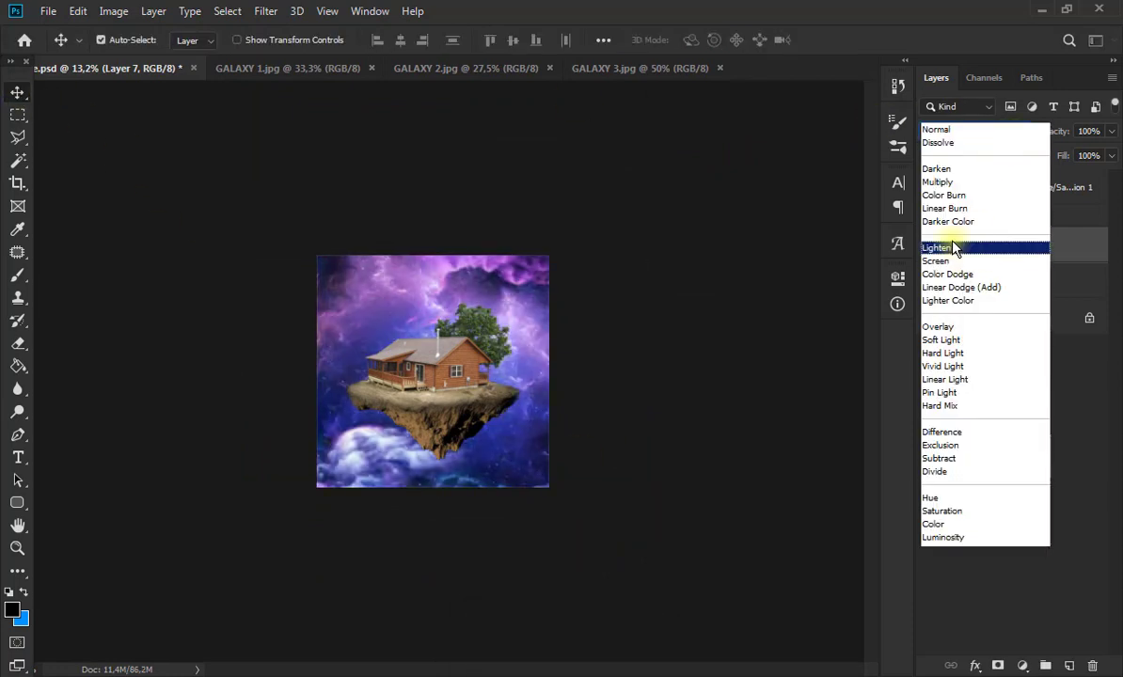
{"action": "left_click", "coordinate": [978, 287]}
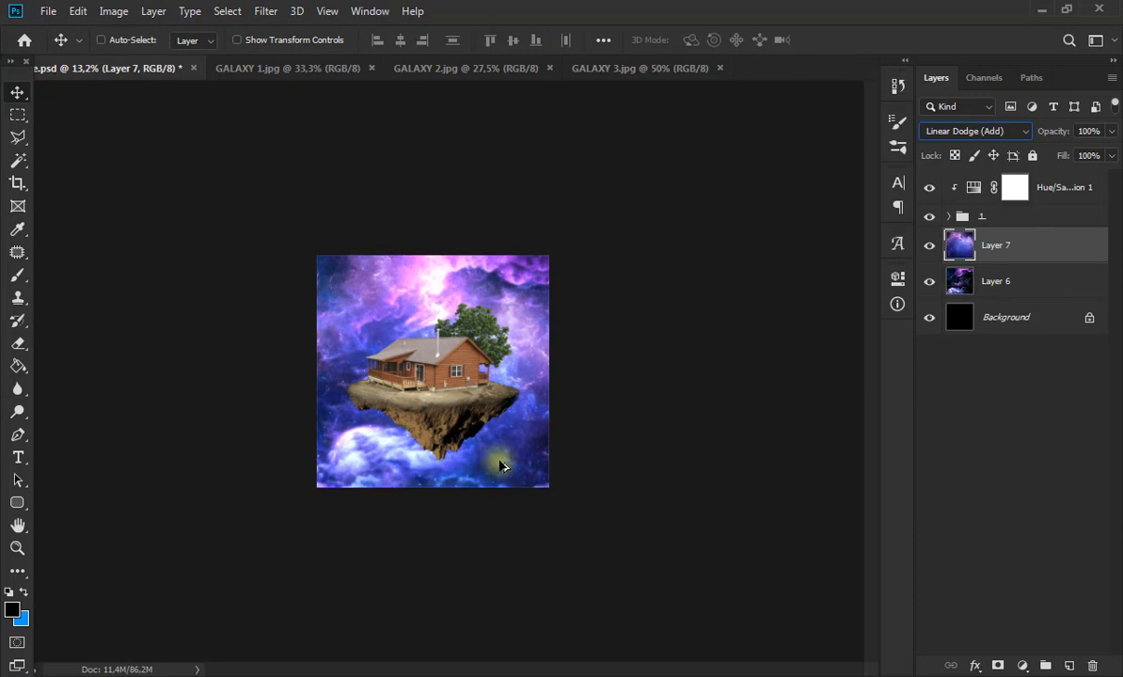
Try the GALAXY 2 layer clipped above the Hue/Saturation adjustment, and return it below the island group.
{"action": "key", "text": "ctrl+bracketright"}
{"action": "key", "text": "ctrl+bracketright"}
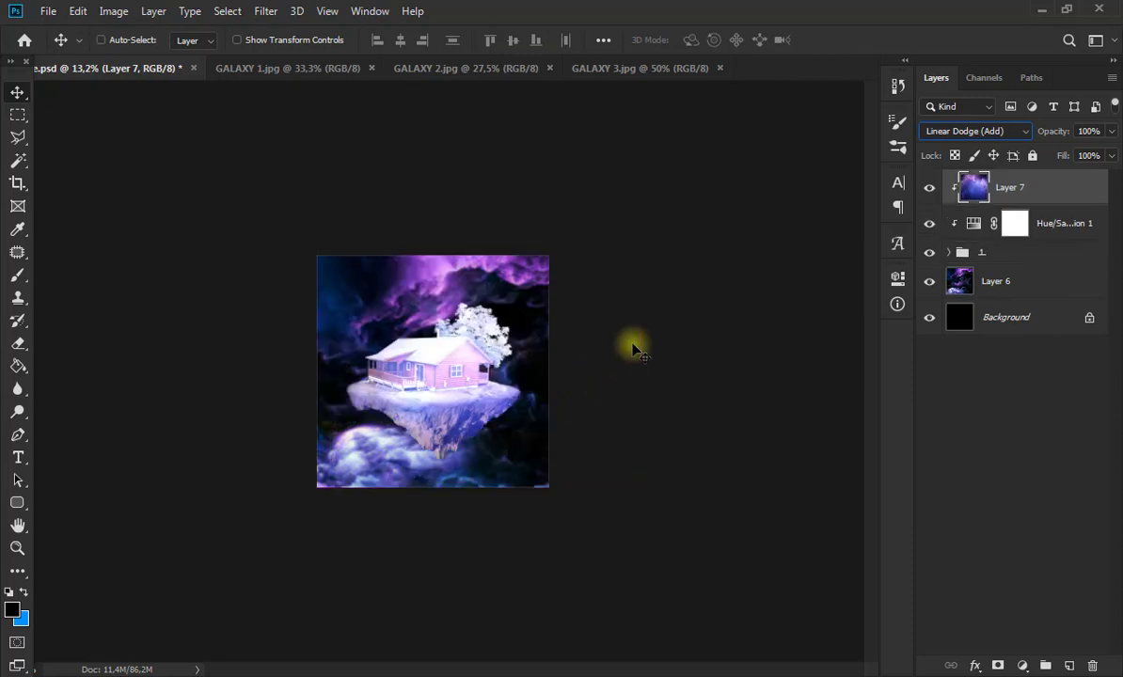
{"action": "key", "text": "ctrl+bracketleft"}
{"action": "key", "text": "ctrl+bracketleft"}
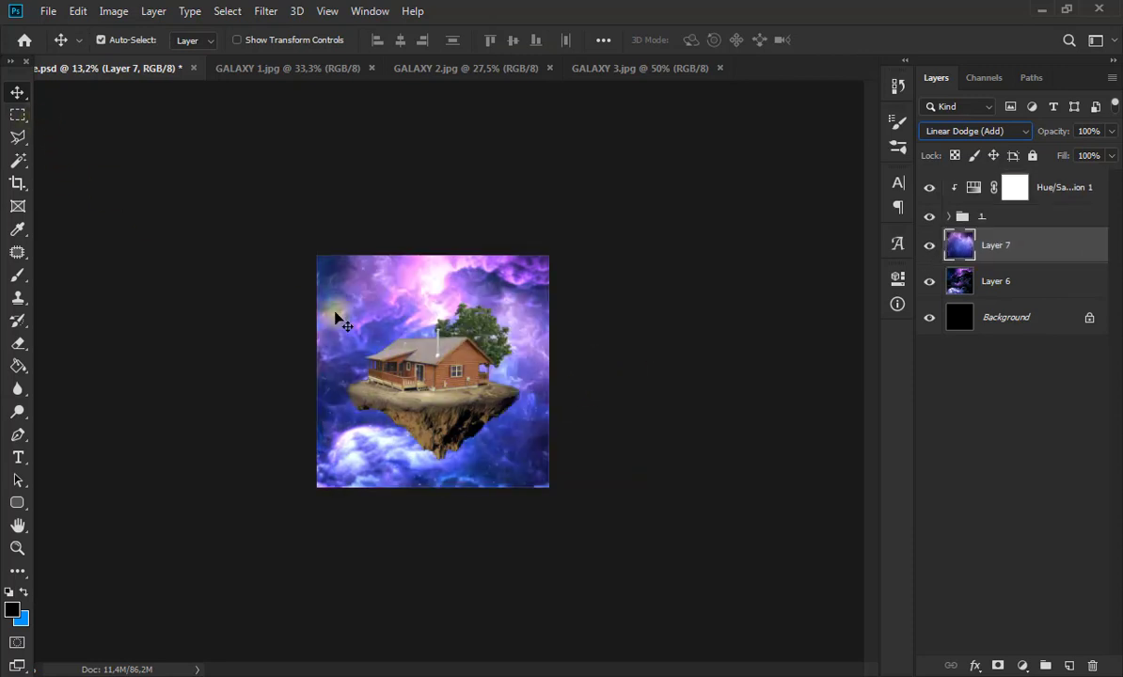
{"action": "key", "text": "alt+bracketleft"}
{"action": "key", "text": "alt+bracketleft"}
{"action": "key", "text": "alt+bracketright"}
{"action": "key", "text": "alt+bracketright"}
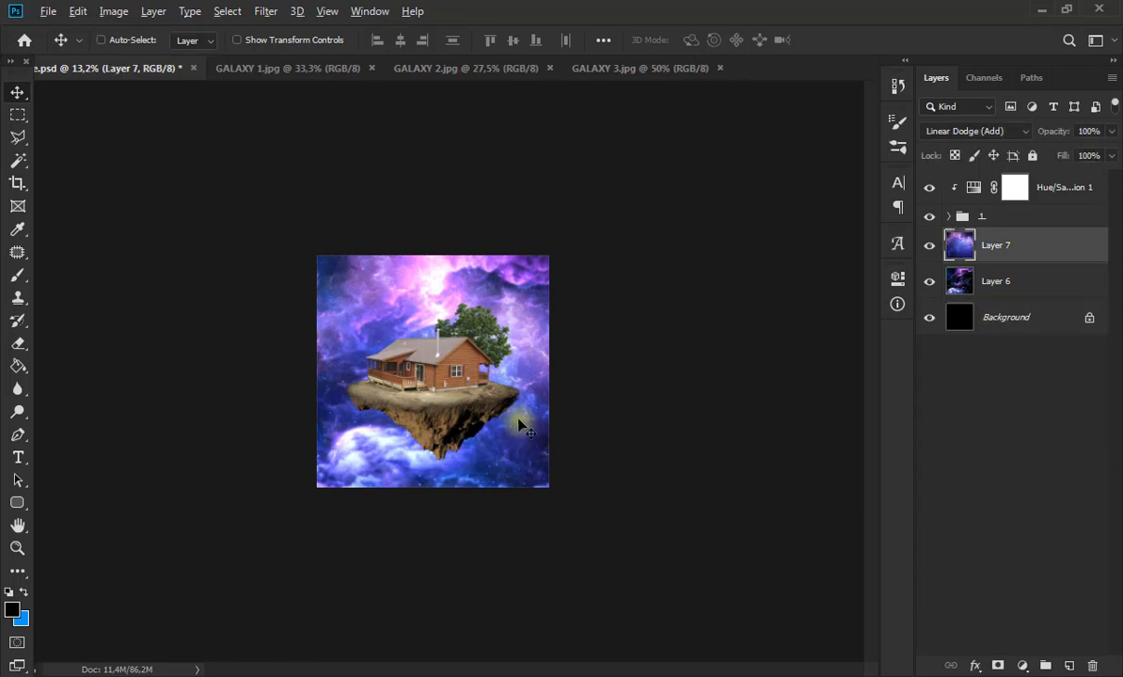
Select the starry upper sky of the GALAXY 1 image above the clouds and copy it.
{"action": "left_click", "coordinate": [466, 68]}
{"action": "left_click", "coordinate": [282, 68]}
{"action": "key", "text": "m"}
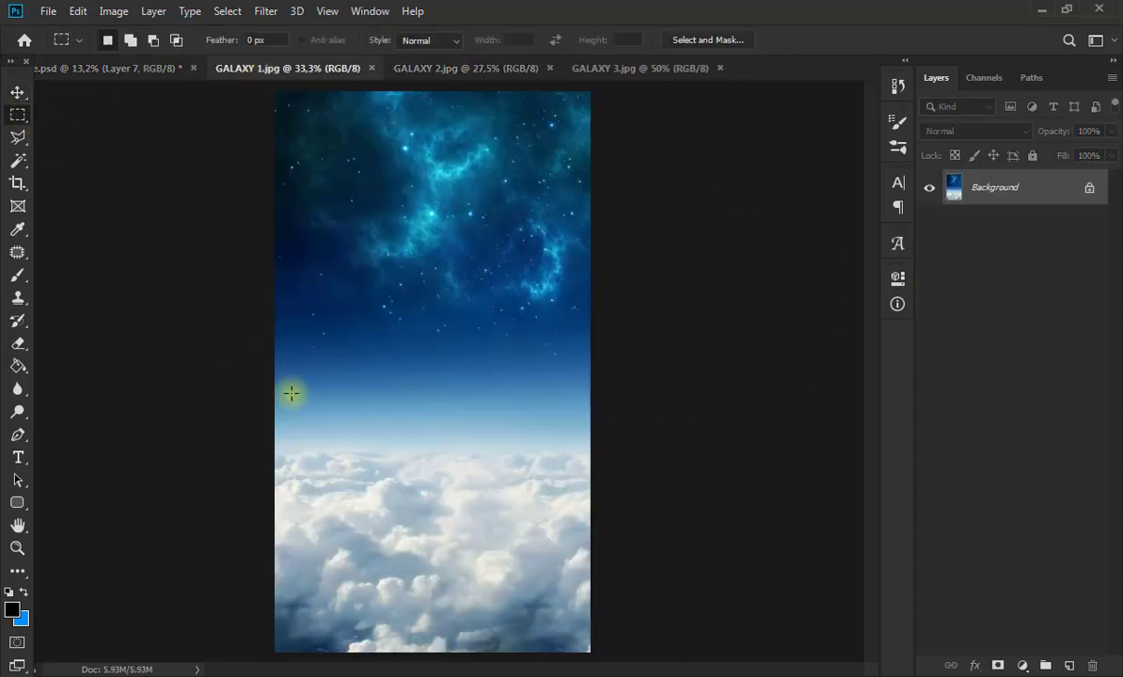
{"action": "left_click_drag", "start_coordinate": [264, 475], "coordinate": [602, 86]}
{"action": "key", "text": "ctrl+c"}
Paste the blue starry sky above the GALAXY 2 layer in the house document, then enlarge and position it to fill the canvas.
{"action": "left_click", "coordinate": [108, 68]}
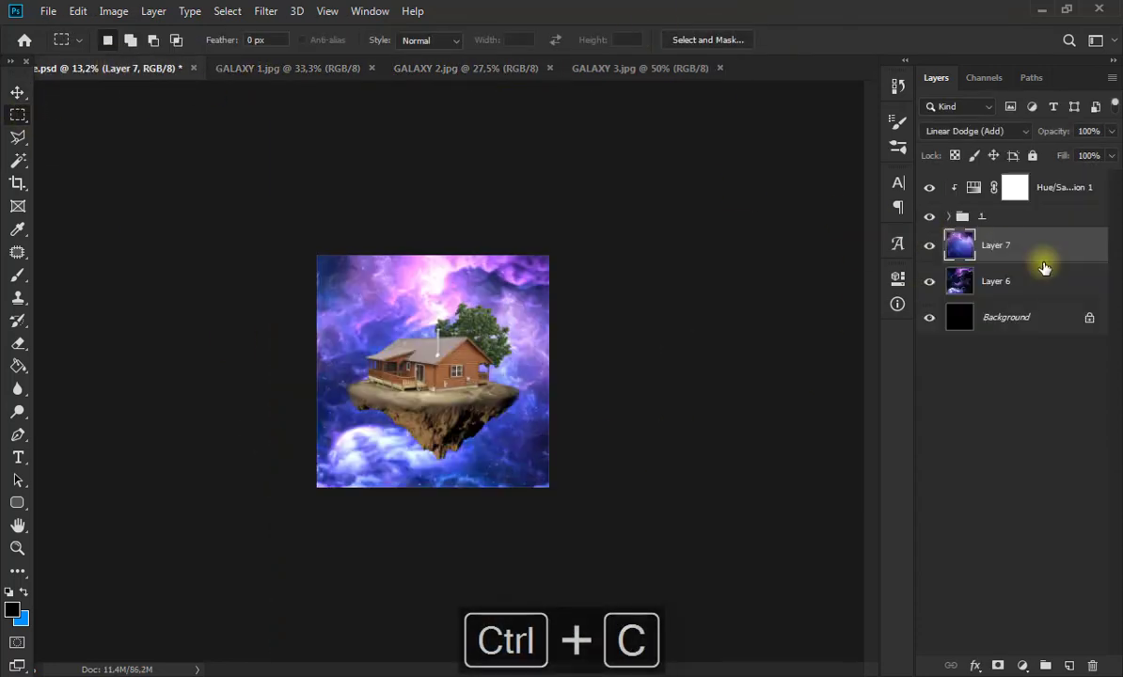
{"action": "key", "text": "ctrl+v"}
{"action": "left_click", "coordinate": [20, 92]}
{"action": "key", "text": "ctrl+t"}
{"action": "left_click_drag", "start_coordinate": [497, 294], "coordinate": [615, 259]}
{"action": "left_click_drag", "start_coordinate": [533, 285], "coordinate": [529, 302]}
{"action": "left_click_drag", "start_coordinate": [554, 232], "coordinate": [547, 253]}
{"action": "key", "text": "Return"}
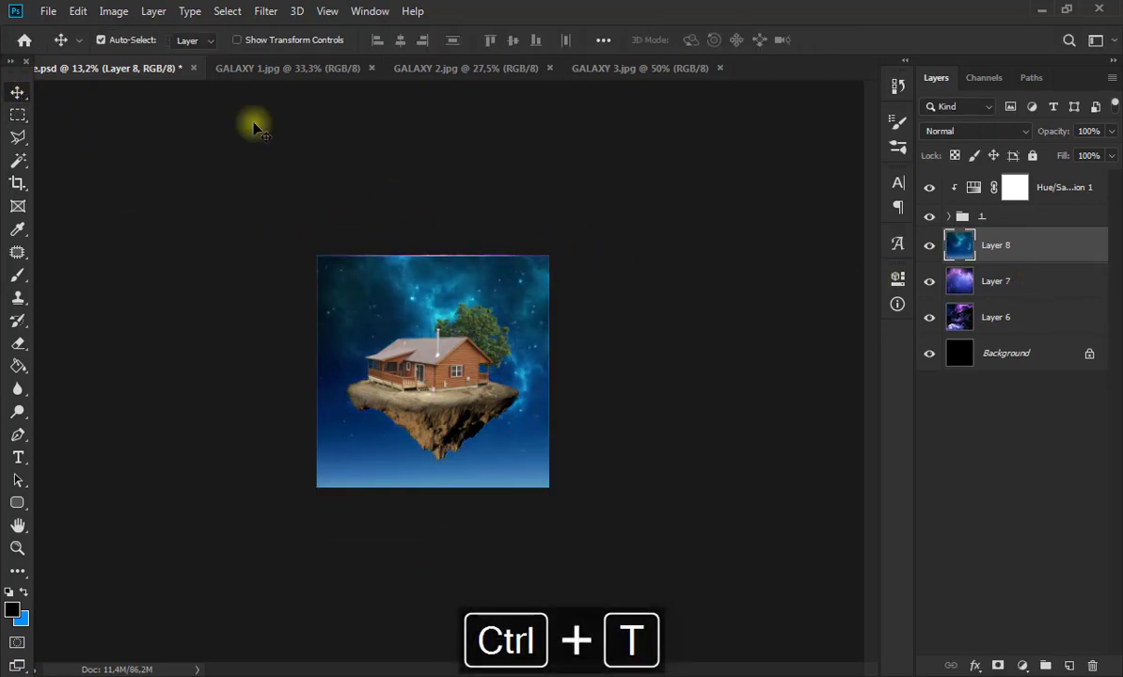
Set the blend mode of the blue starry sky layer to Pin Light.
{"action": "left_click", "coordinate": [978, 131]}
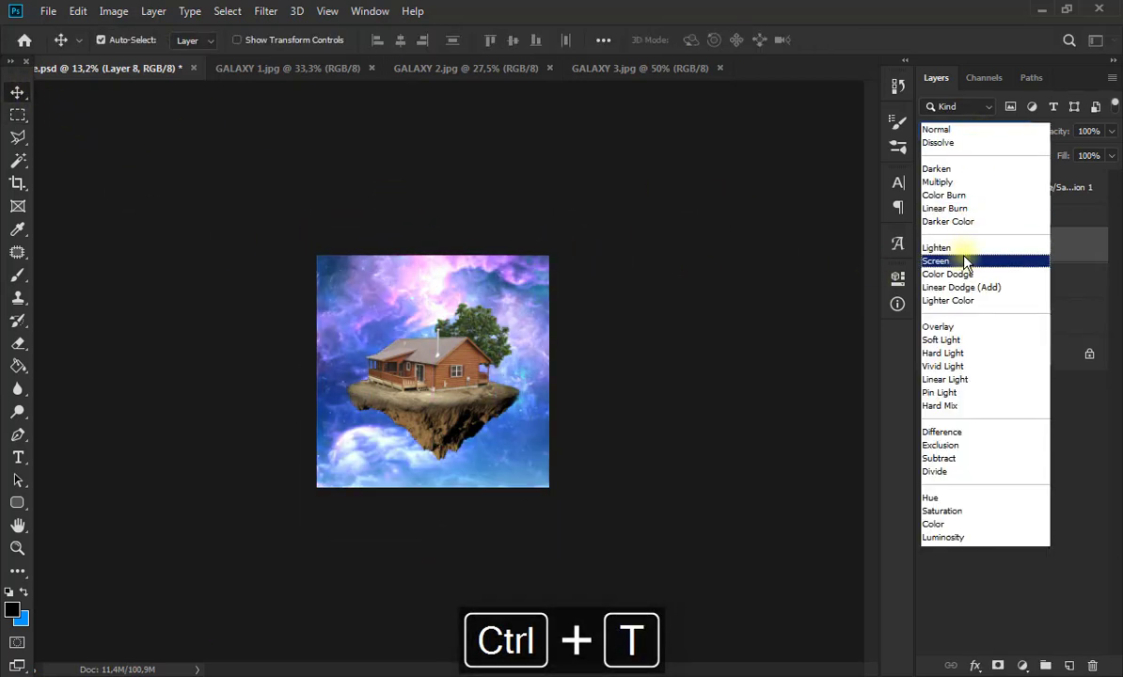
{"action": "left_click", "coordinate": [952, 300]}
{"action": "left_click", "coordinate": [979, 132]}
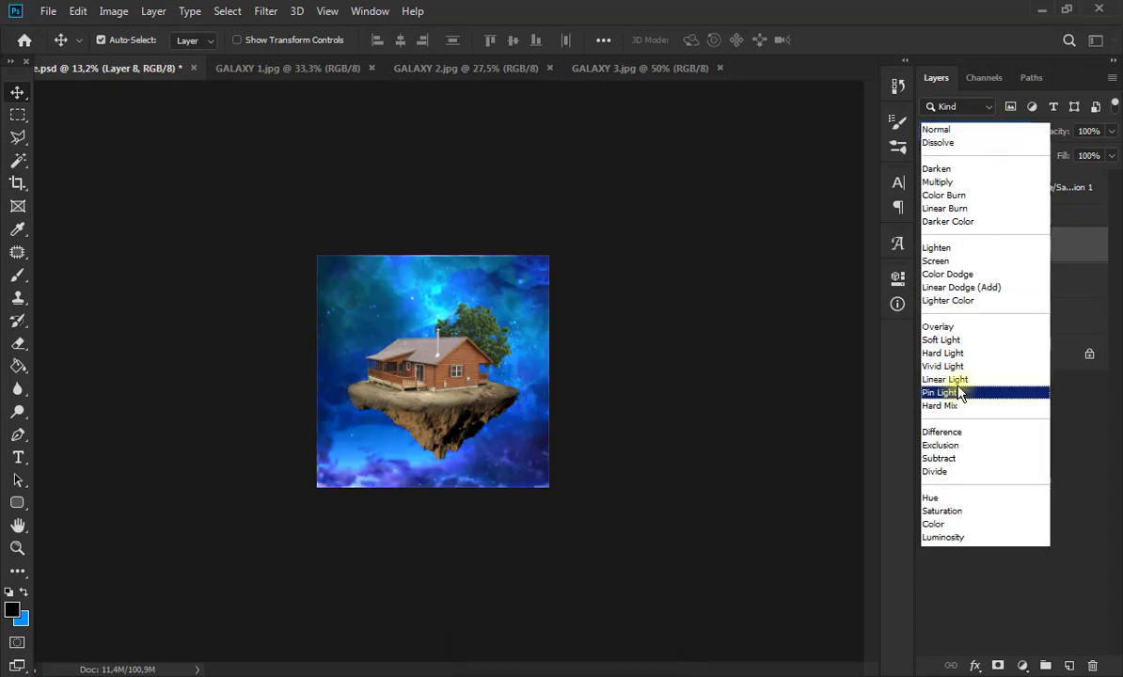
{"action": "left_click", "coordinate": [957, 392]}
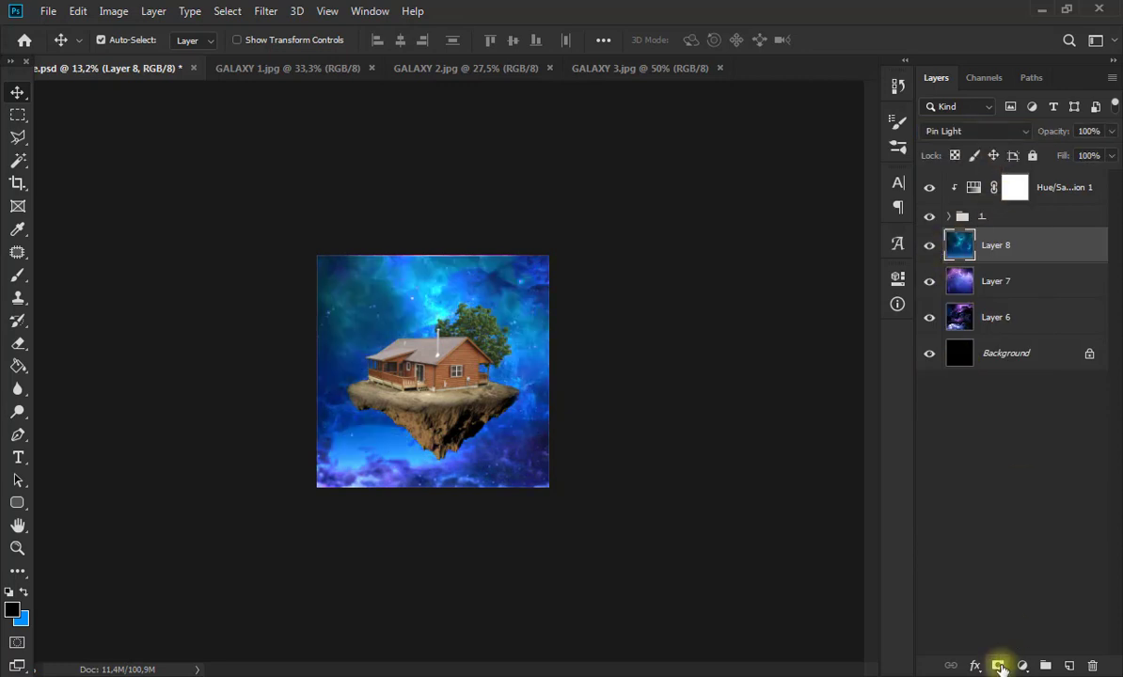
Add a layer mask to the blue starry sky layer and hide its upper part with a soft 480 px black brush.
{"action": "left_click", "coordinate": [999, 666]}
{"action": "left_click", "coordinate": [18, 275]}
{"action": "left_click", "coordinate": [115, 40]}
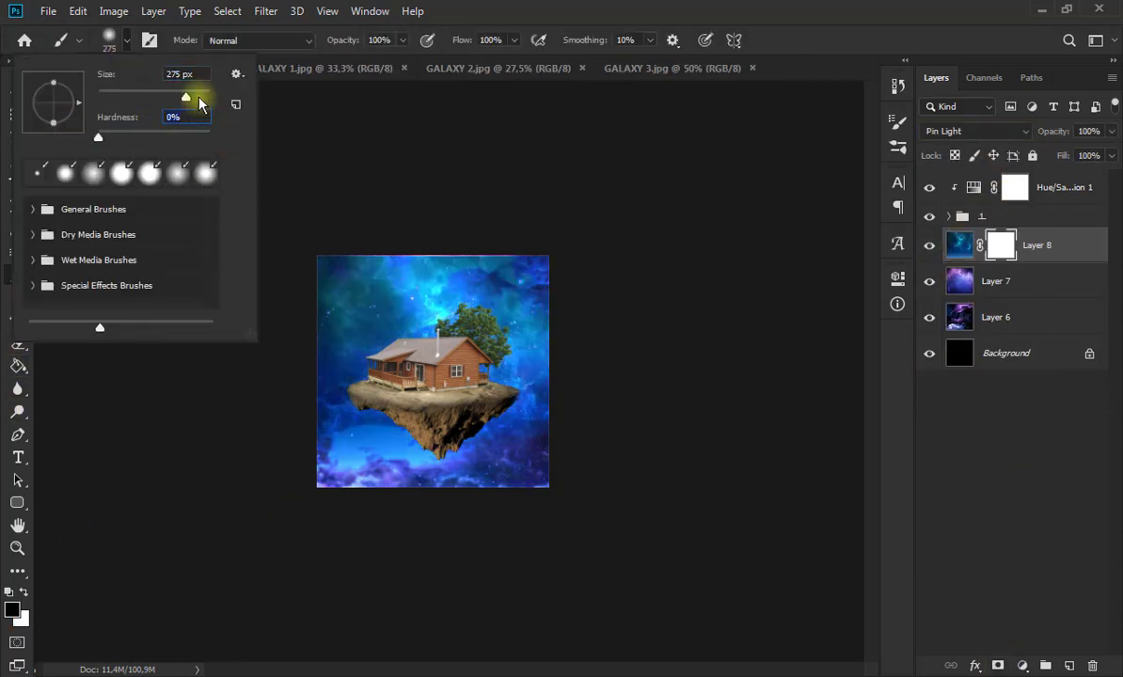
{"action": "left_click", "coordinate": [200, 98]}
{"action": "mouse_move", "coordinate": [351, 276]}
{"action": "left_mouse_down"}
{"action": "mouse_move", "coordinate": [494, 255]}
{"action": "mouse_move", "coordinate": [293, 236]}
{"action": "mouse_move", "coordinate": [361, 334]}
{"action": "mouse_move", "coordinate": [575, 244]}
{"action": "left_mouse_up"}
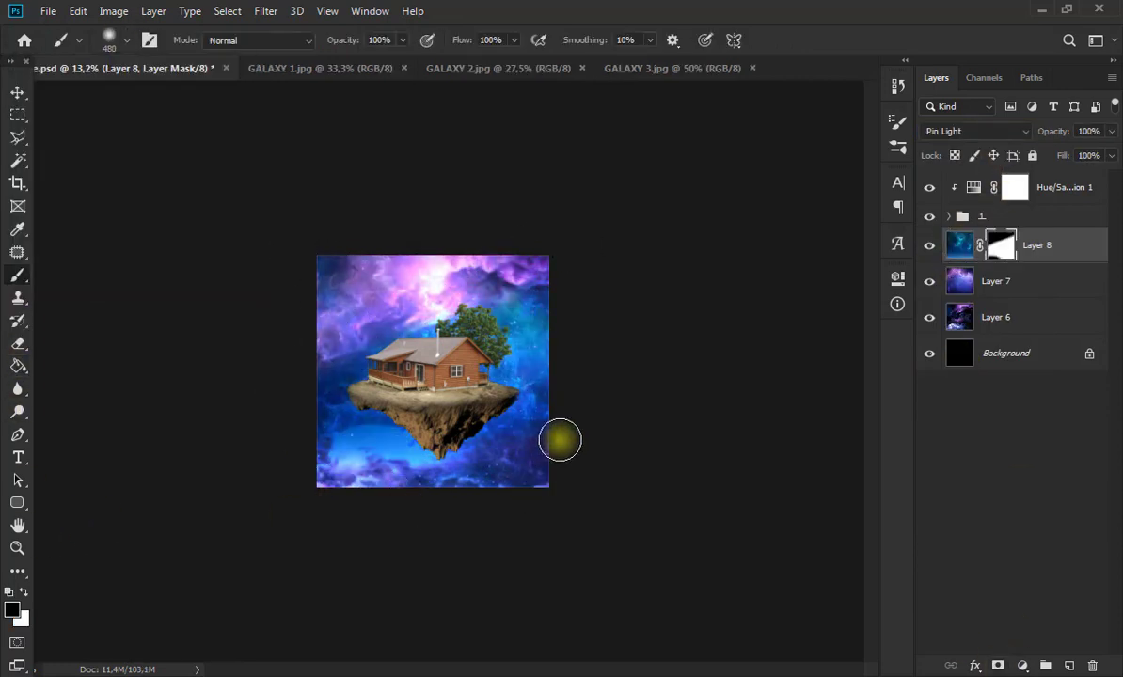
Group the three galaxy sky layers together.
{"action": "left_click", "coordinate": [18, 92]}
{"action": "left_click", "coordinate": [1046, 316], "text": "shift"}
{"action": "left_click", "coordinate": [1045, 666]}
Add a Curves adjustment clipped to the galaxy group, darkening its midtones and lowering its white point.
{"action": "scroll", "coordinate": [649, 314], "scroll_direction": "up", "scroll_amount": 2}
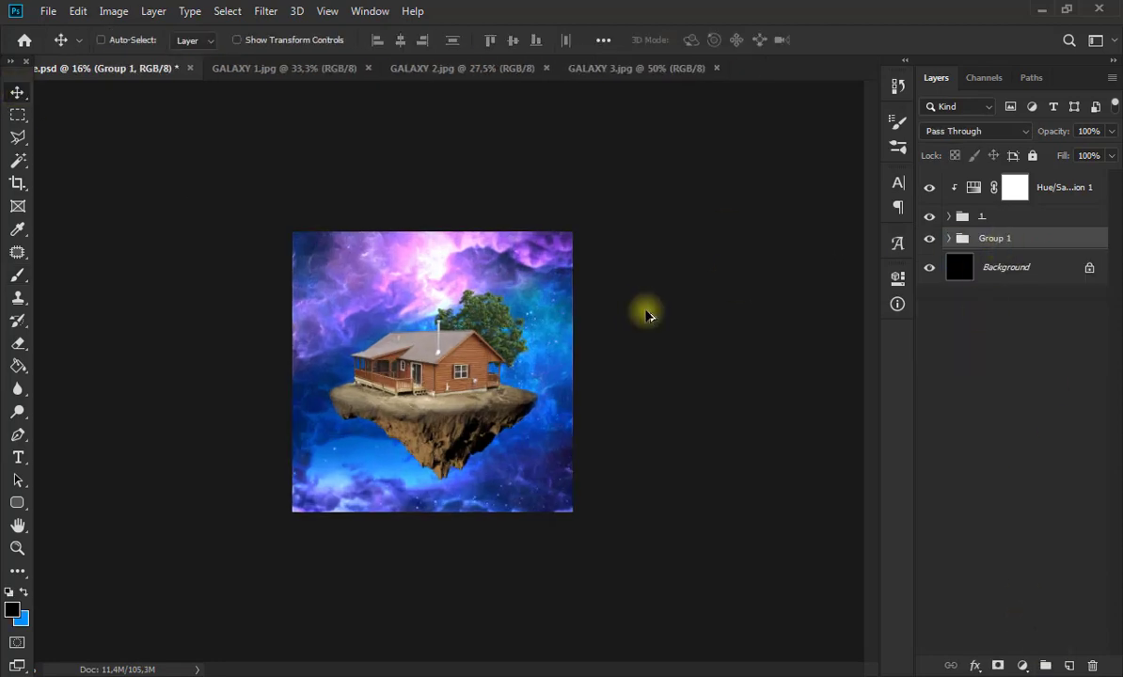
{"action": "scroll", "coordinate": [647, 315], "scroll_direction": "up", "scroll_amount": 3}
{"action": "left_click", "coordinate": [1022, 666]}
{"action": "left_click", "coordinate": [1012, 437]}
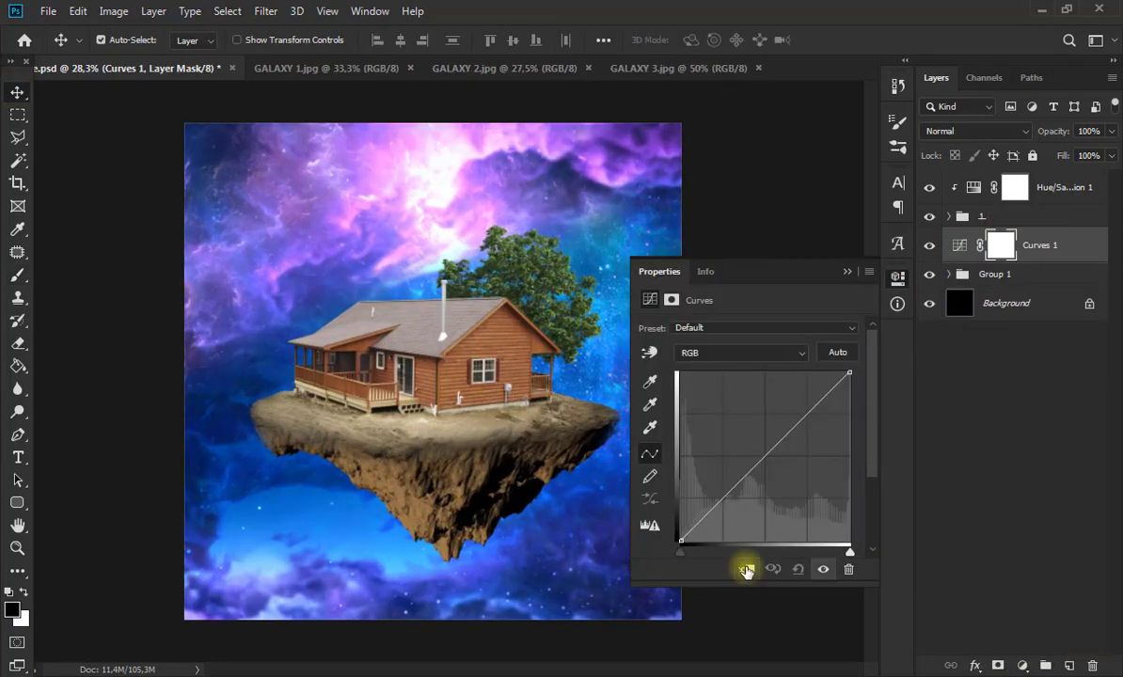
{"action": "left_click_drag", "start_coordinate": [779, 467], "coordinate": [791, 473]}
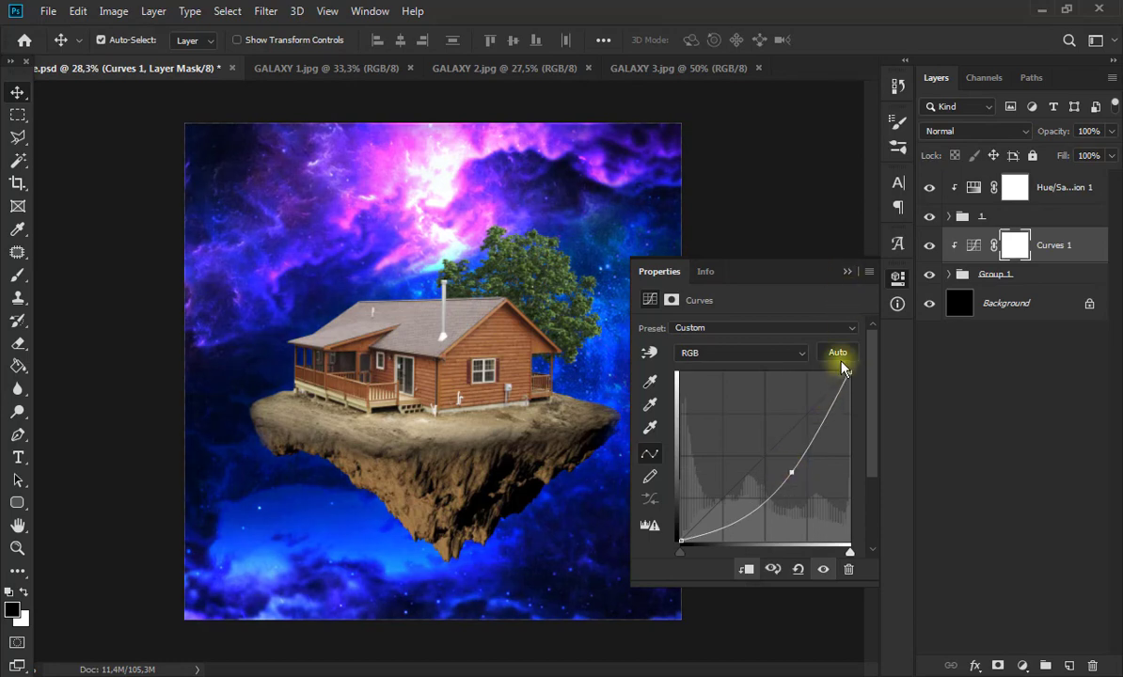
{"action": "left_click_drag", "start_coordinate": [844, 368], "coordinate": [849, 410]}
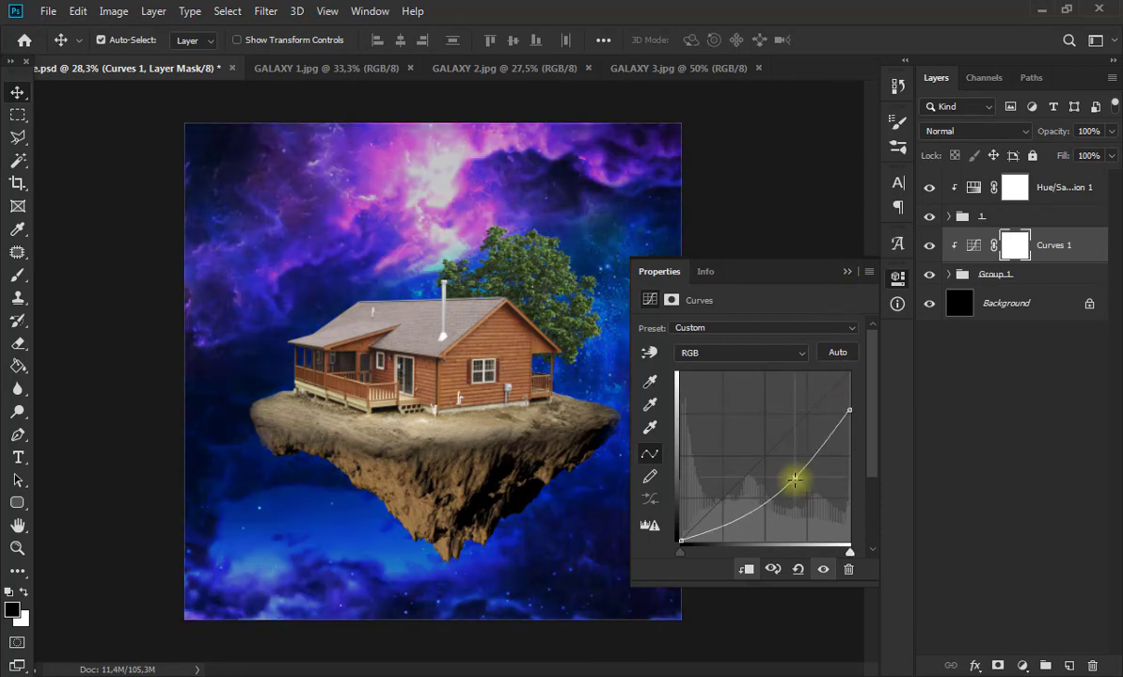
{"action": "left_click_drag", "start_coordinate": [795, 480], "coordinate": [797, 486]}
{"action": "left_click", "coordinate": [849, 272]}
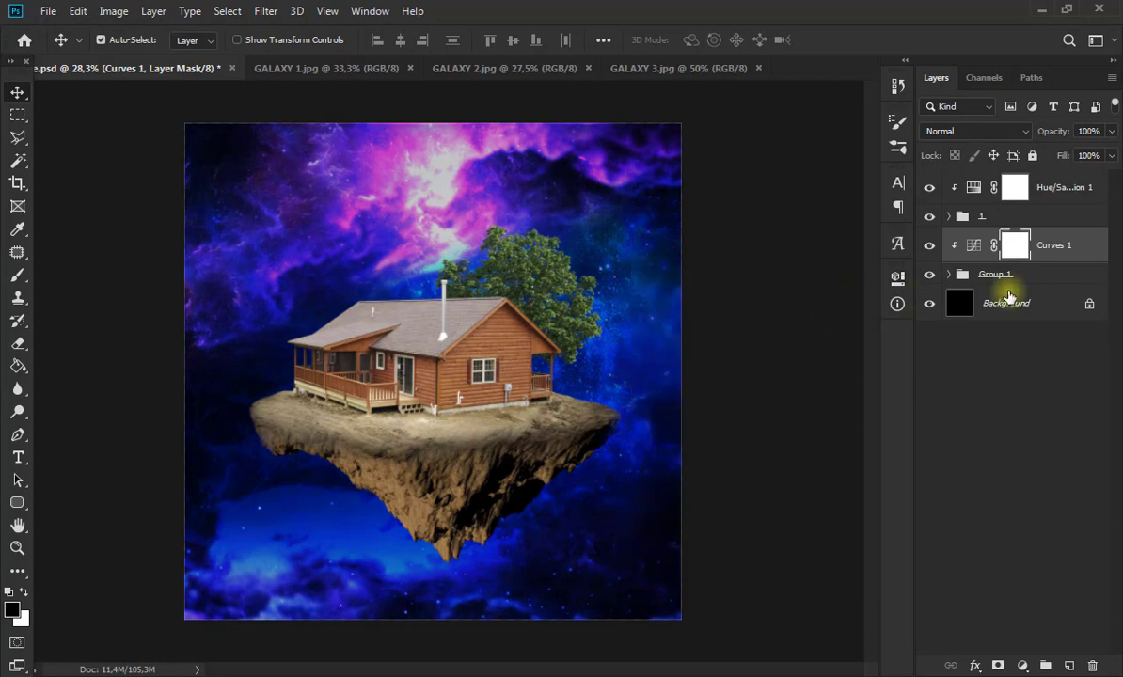
Lower the galaxy group's opacity to 93% and compare the image with the group hidden and shown.
{"action": "left_click", "coordinate": [997, 274]}
{"action": "mouse_move", "coordinate": [1111, 132]}
{"action": "left_mouse_down"}
{"action": "mouse_move", "coordinate": [1094, 153]}
{"action": "mouse_move", "coordinate": [1103, 151]}
{"action": "left_mouse_up"}
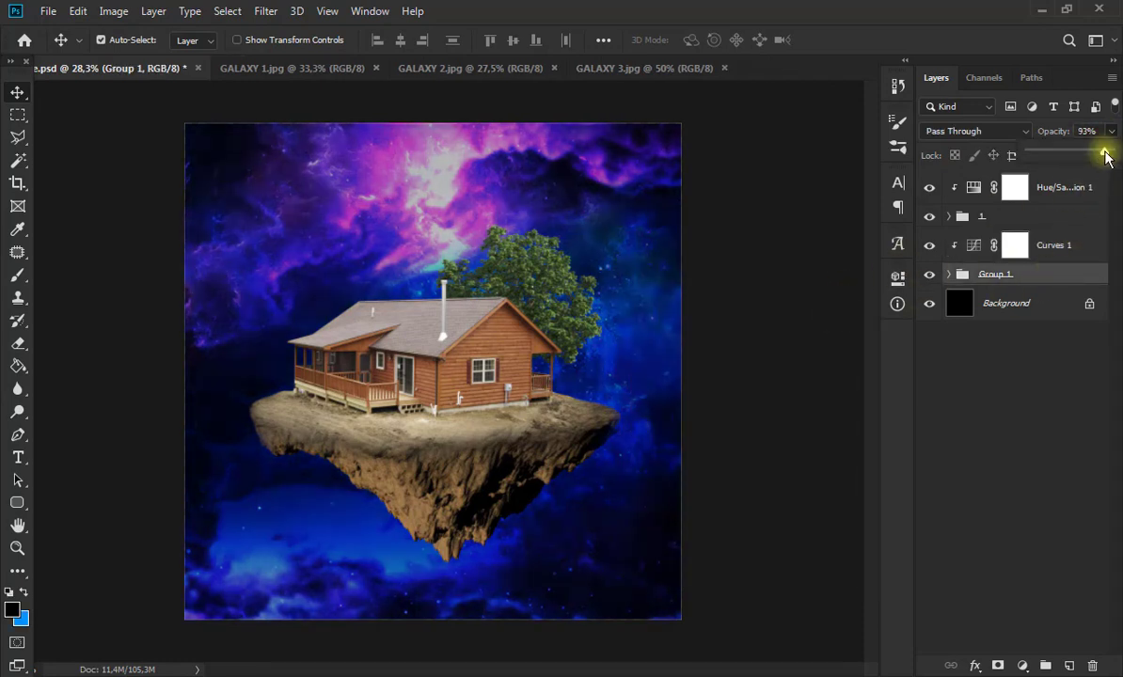
{"action": "scroll", "coordinate": [649, 433], "scroll_direction": "down", "scroll_amount": 5}
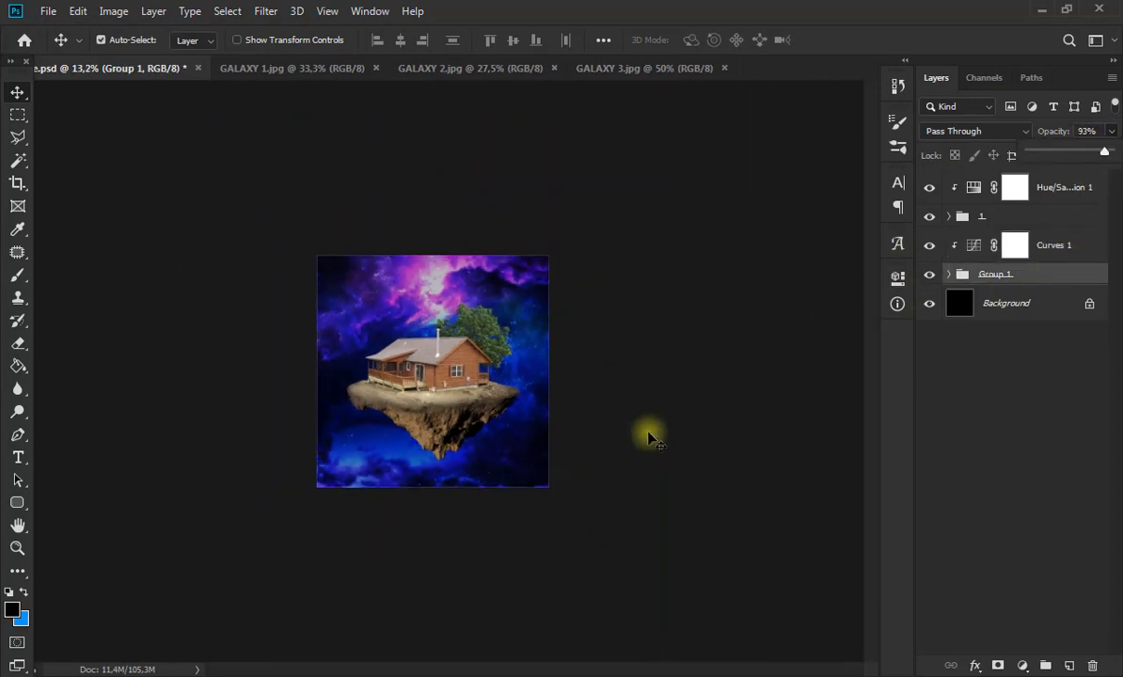
{"action": "left_click", "coordinate": [648, 433]}
{"action": "scroll", "coordinate": [605, 432], "scroll_direction": "up", "scroll_amount": 9}
{"action": "left_click", "coordinate": [1025, 275]}
{"action": "left_click", "coordinate": [931, 274]}
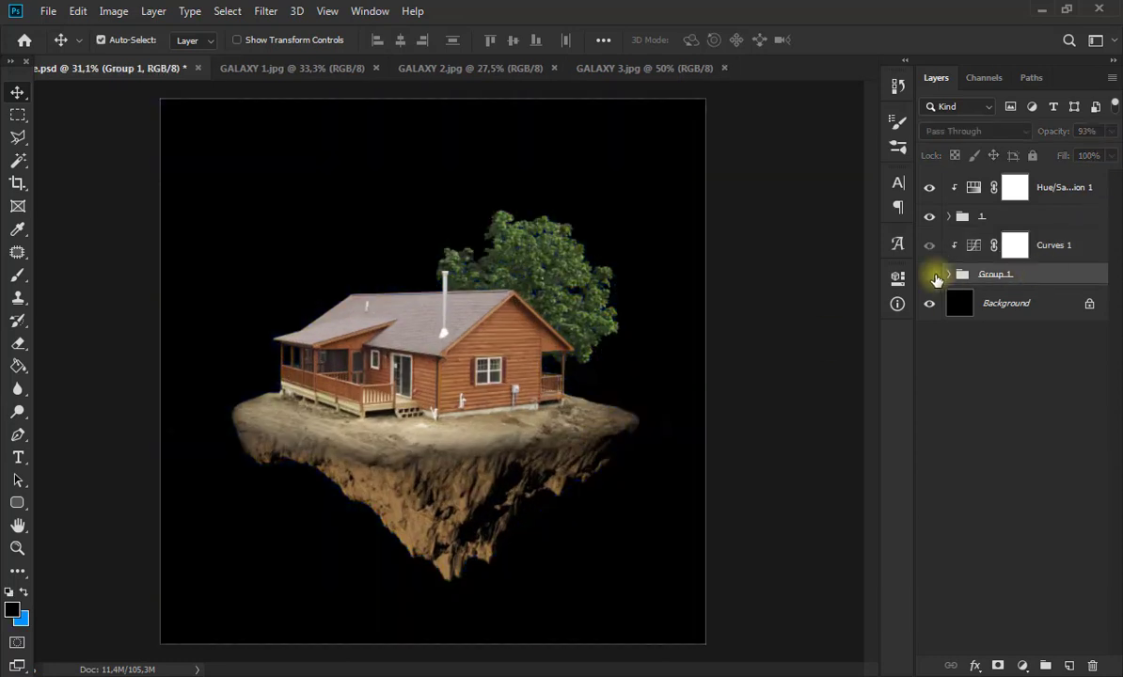
{"action": "left_click", "coordinate": [930, 276]}
Add a Color Balance adjustment clipped to the island group, with midtones at Cyan/Red -24, Magenta/Green -8 and Yellow/Blue +44.
{"action": "left_click", "coordinate": [1010, 219]}
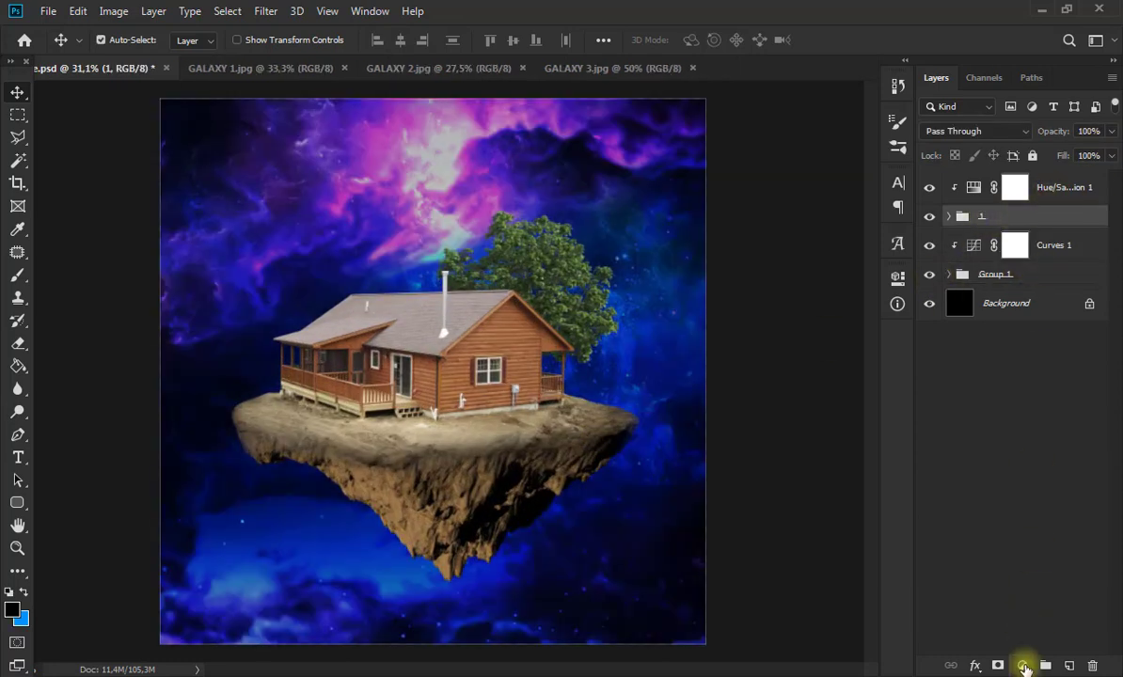
{"action": "left_click", "coordinate": [1024, 665]}
{"action": "left_click", "coordinate": [1028, 509]}
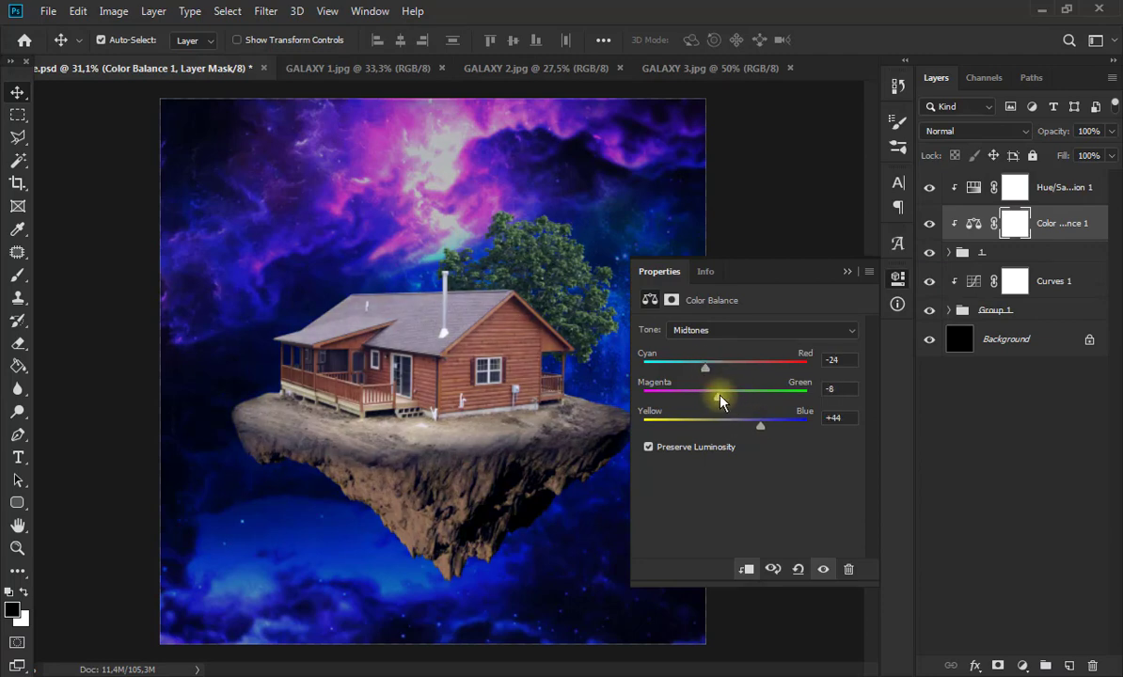
Set the galaxy group's opacity to 100% and add a layer mask to the group.
{"action": "left_click", "coordinate": [983, 309]}
{"action": "left_click", "coordinate": [1112, 131]}
{"action": "mouse_move", "coordinate": [1104, 150]}
{"action": "left_mouse_down"}
{"action": "mouse_move", "coordinate": [1066, 155]}
{"action": "mouse_move", "coordinate": [1116, 154]}
{"action": "left_mouse_up"}
{"action": "left_click", "coordinate": [1004, 665]}
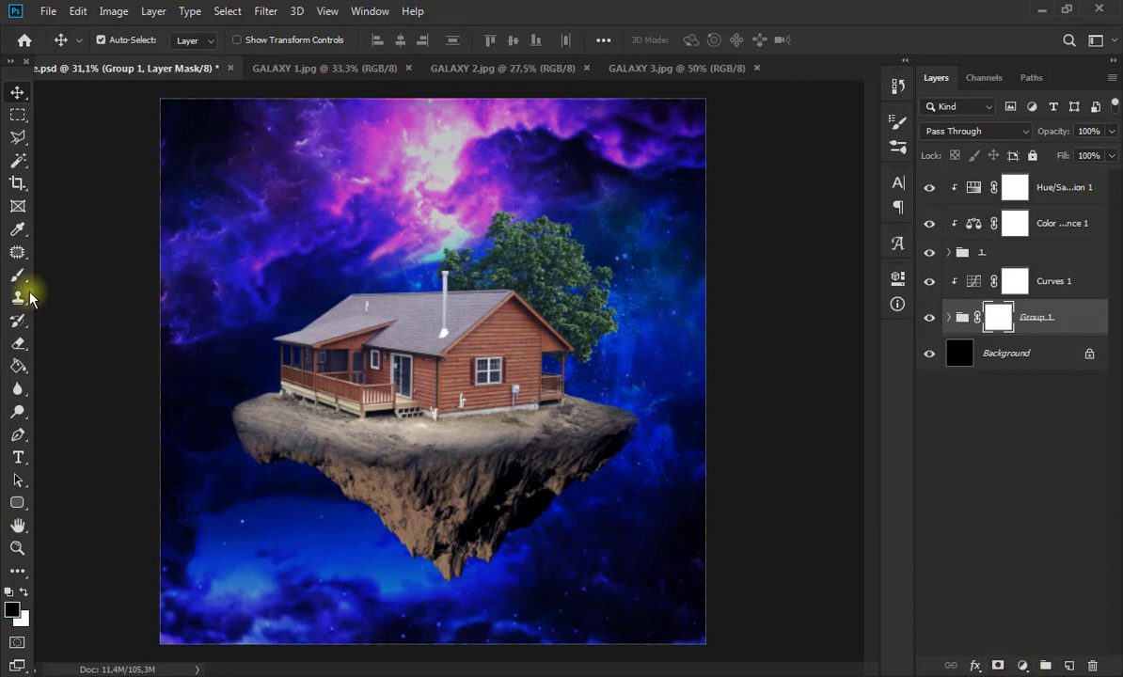
Darken the galaxy around the island and canvas edges by painting black on the group's mask with a 34% opacity soft brush.
{"action": "left_click", "coordinate": [17, 274]}
{"action": "left_click", "coordinate": [402, 41]}
{"action": "left_click_drag", "start_coordinate": [404, 62], "coordinate": [352, 62]}
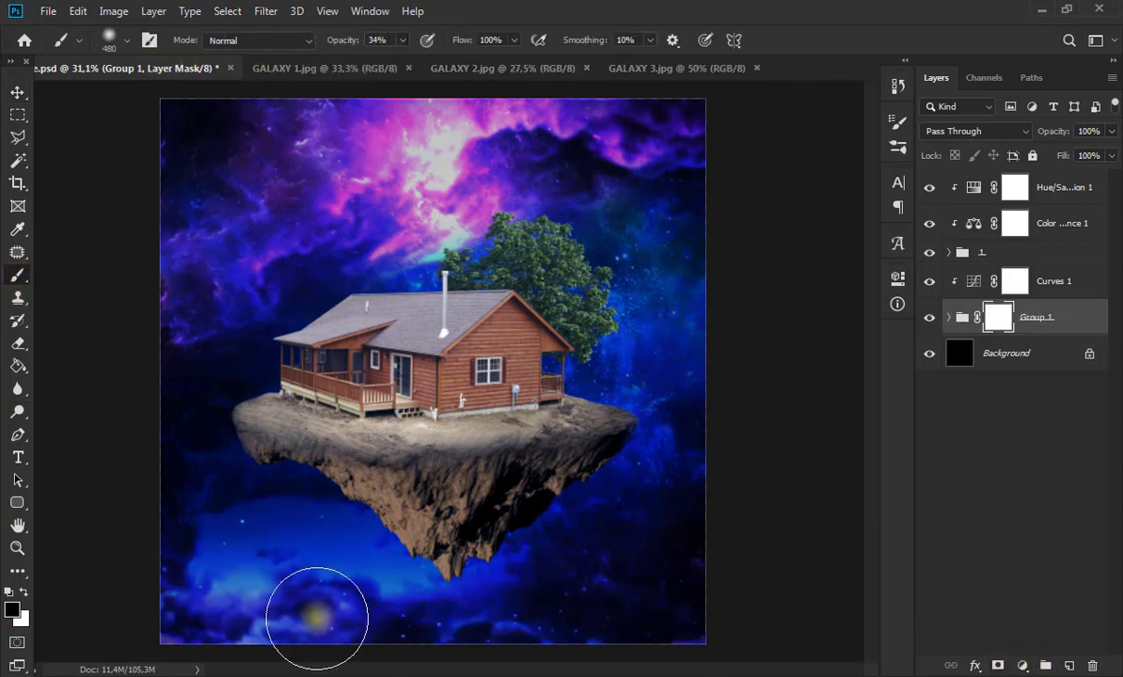
{"action": "mouse_move", "coordinate": [202, 623]}
{"action": "left_mouse_down"}
{"action": "mouse_move", "coordinate": [754, 431]}
{"action": "mouse_move", "coordinate": [727, 262]}
{"action": "left_mouse_up"}
{"action": "mouse_move", "coordinate": [727, 263]}
{"action": "left_mouse_down"}
{"action": "mouse_move", "coordinate": [694, 386]}
{"action": "mouse_move", "coordinate": [654, 310]}
{"action": "left_mouse_up"}
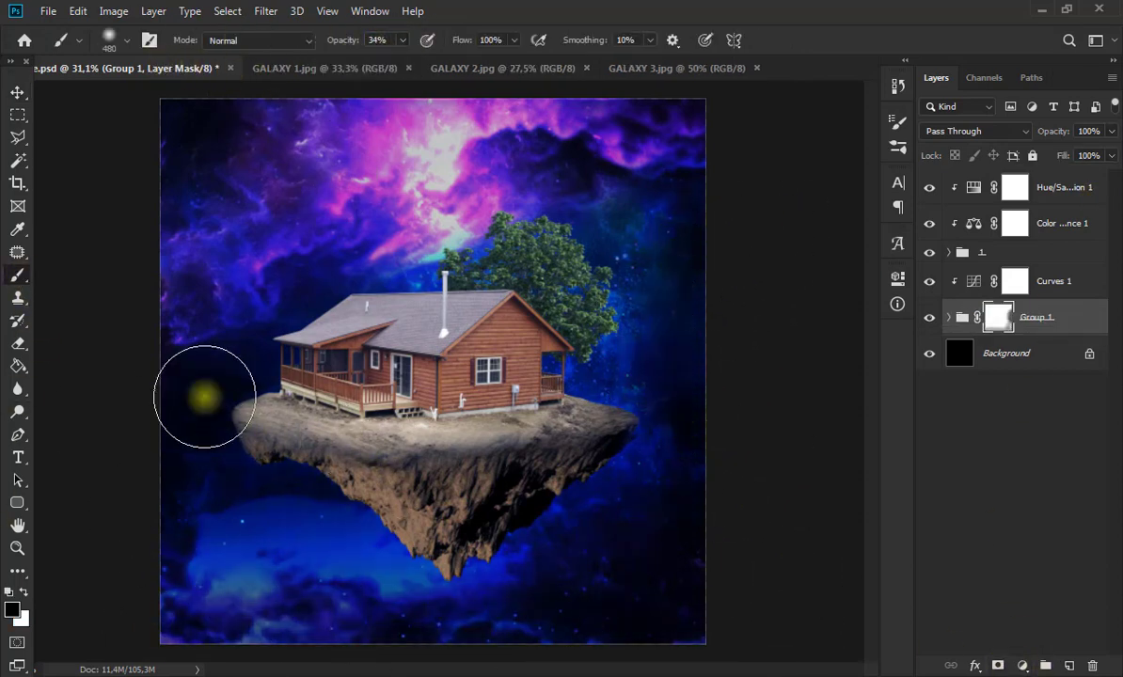
{"action": "scroll", "coordinate": [668, 371], "scroll_direction": "down", "scroll_amount": 3}
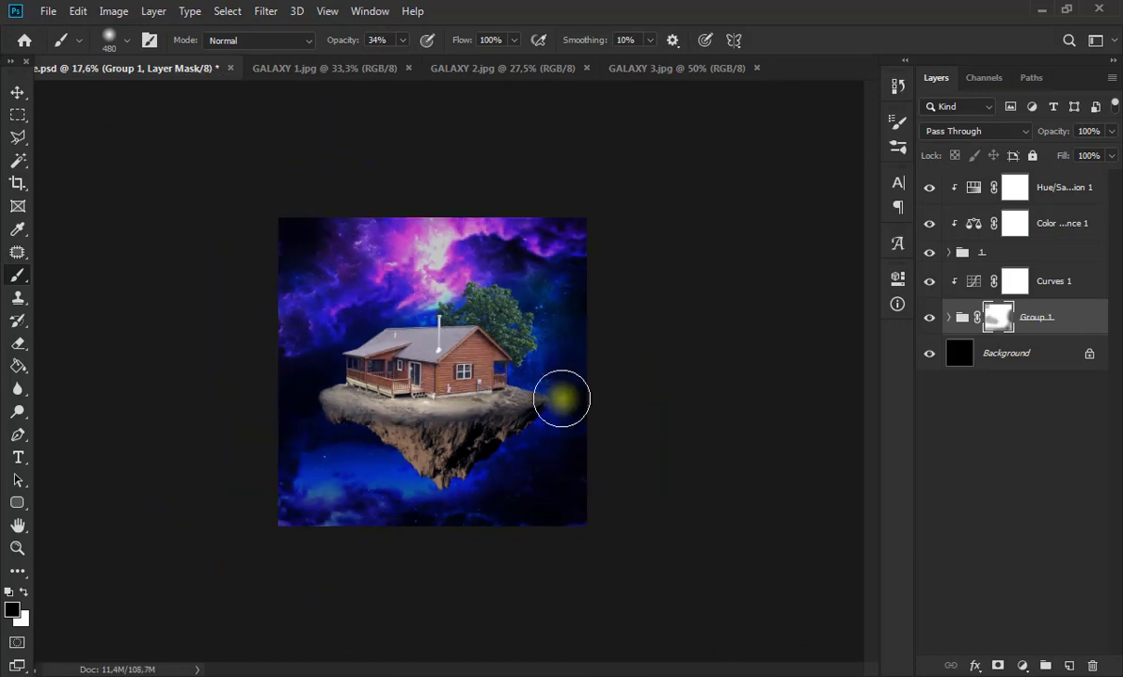
{"action": "left_click", "coordinate": [18, 91]}
{"action": "scroll", "coordinate": [442, 498], "scroll_direction": "up", "scroll_amount": 3}
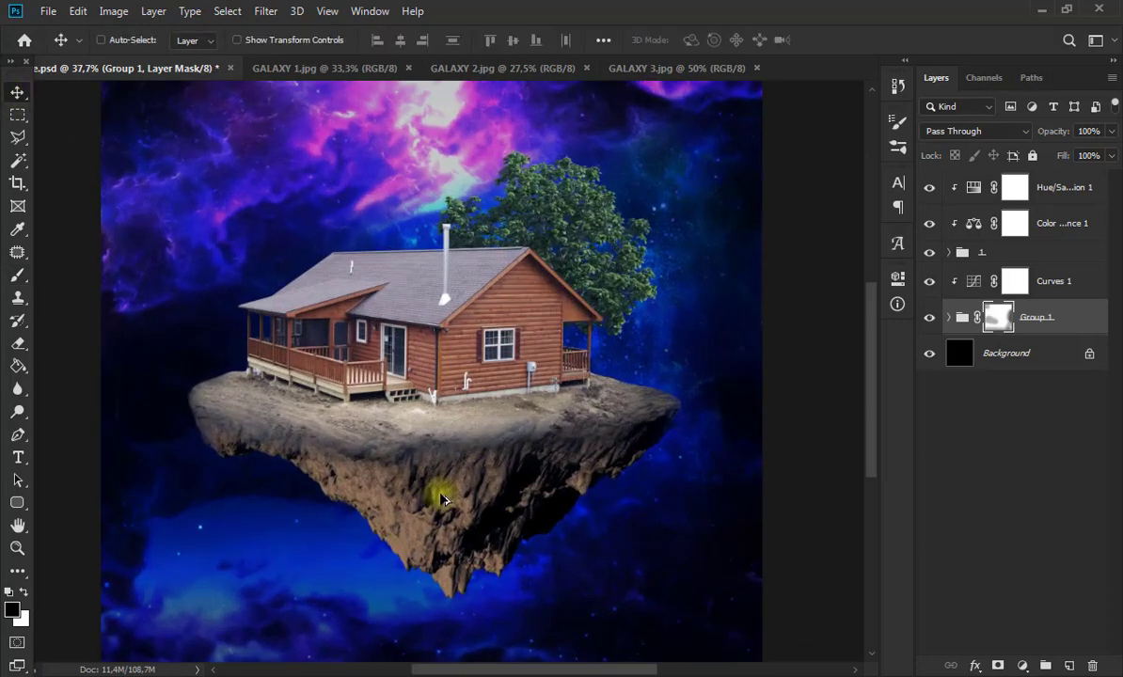
{"action": "scroll", "coordinate": [442, 498], "scroll_direction": "down", "scroll_amount": 3}
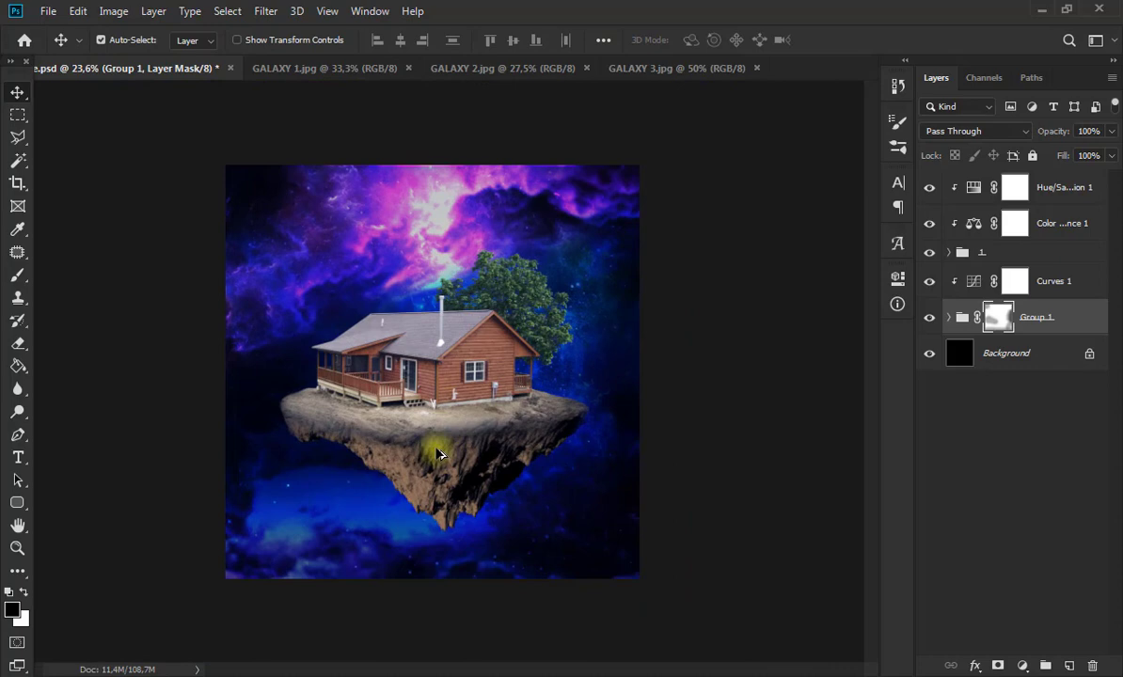
{"action": "scroll", "coordinate": [436, 454], "scroll_direction": "up", "scroll_amount": 4}
{"action": "scroll", "coordinate": [436, 455], "scroll_direction": "down", "scroll_amount": 2}
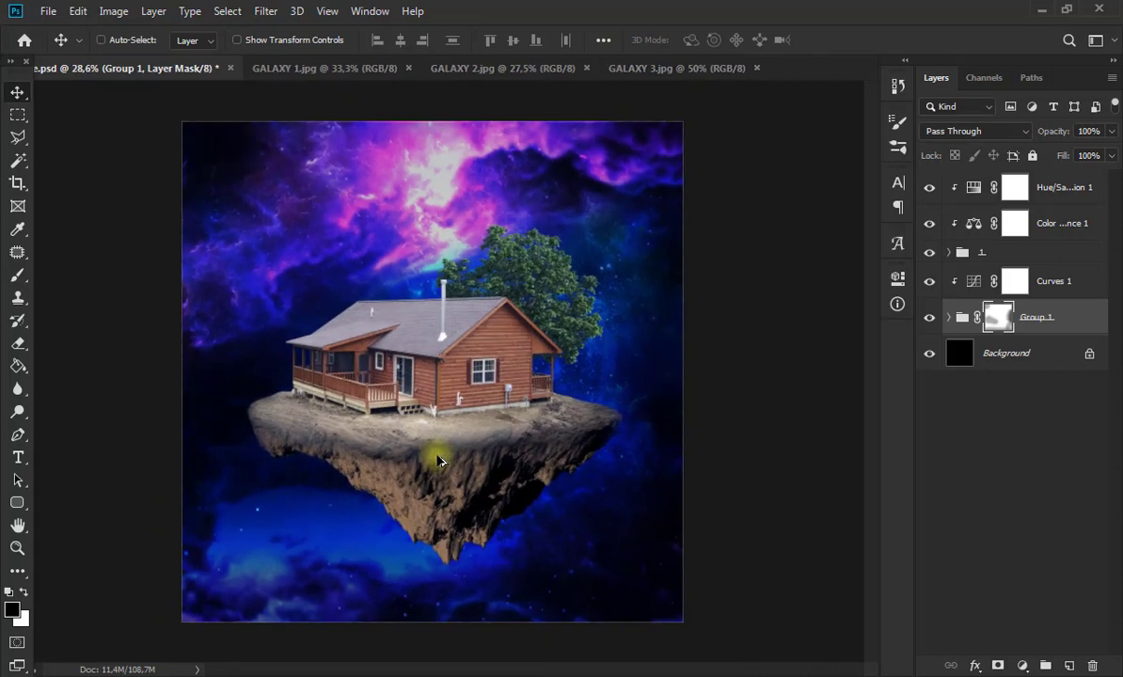
{"action": "scroll", "coordinate": [435, 454], "scroll_direction": "up", "scroll_amount": 1}
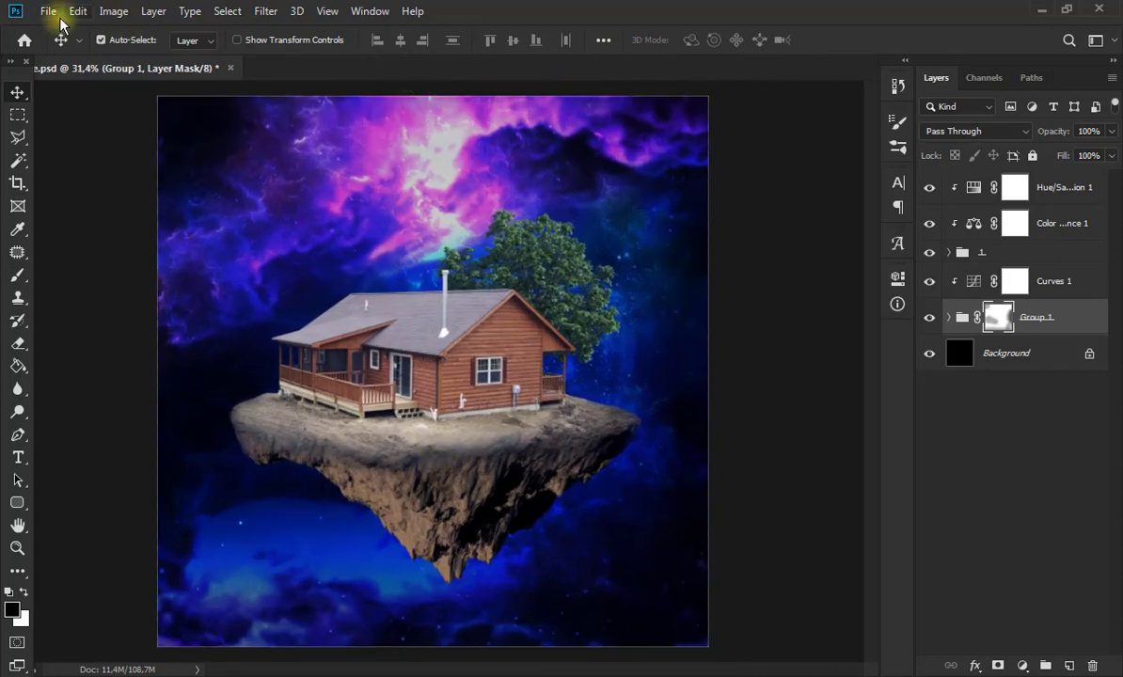
Open MOON.png, select the whole moon image and copy it.
{"action": "left_click", "coordinate": [58, 15]}
{"action": "left_click", "coordinate": [60, 44]}
{"action": "double_click", "coordinate": [297, 232]}
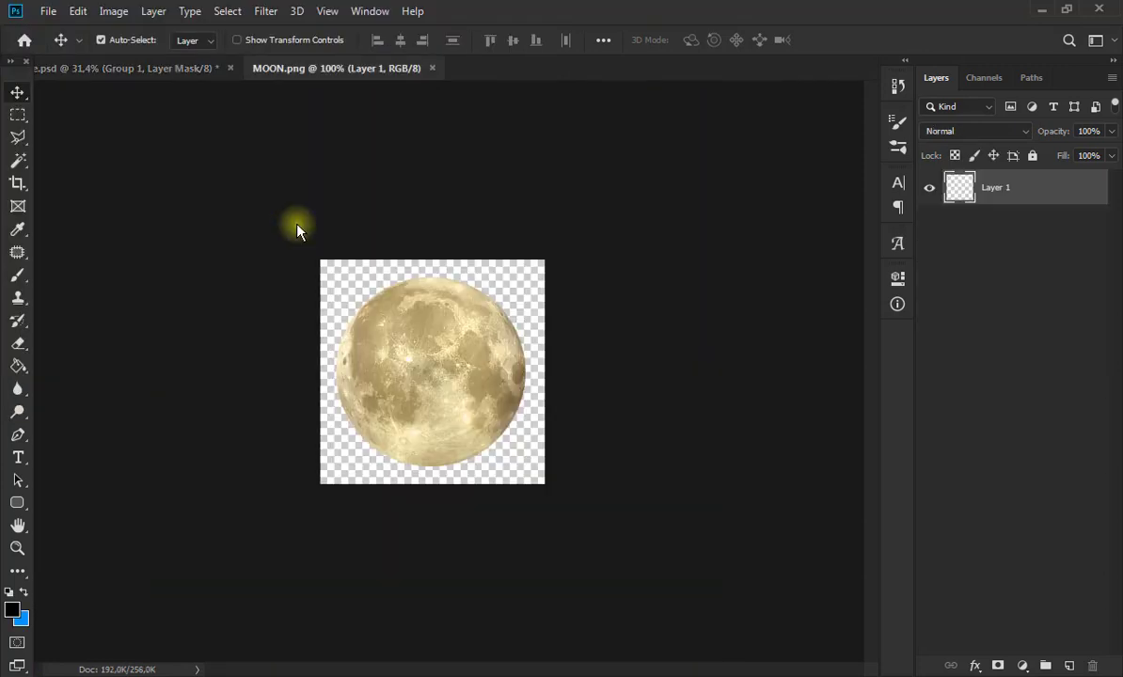
{"action": "left_click", "coordinate": [17, 114]}
{"action": "left_click_drag", "start_coordinate": [290, 245], "coordinate": [575, 538]}
{"action": "key", "text": "ctrl+c"}
Try pasting the moon into the house document directly above the galaxy group and directly above the island group.
{"action": "left_click", "coordinate": [174, 68]}
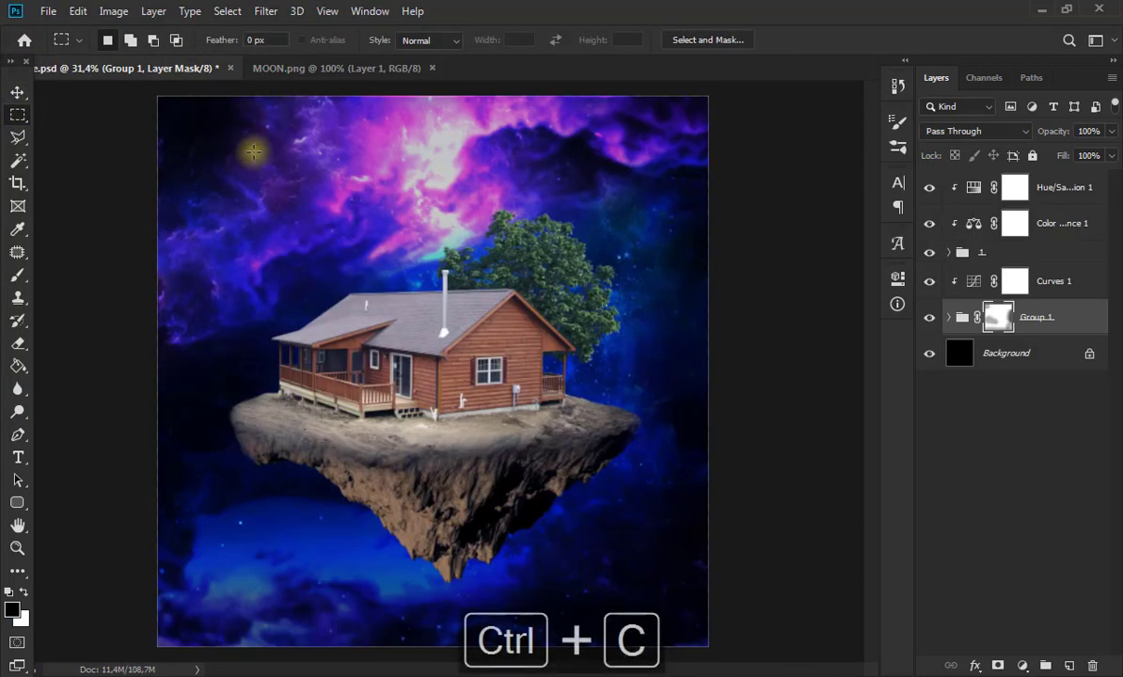
{"action": "key", "text": "ctrl+v"}
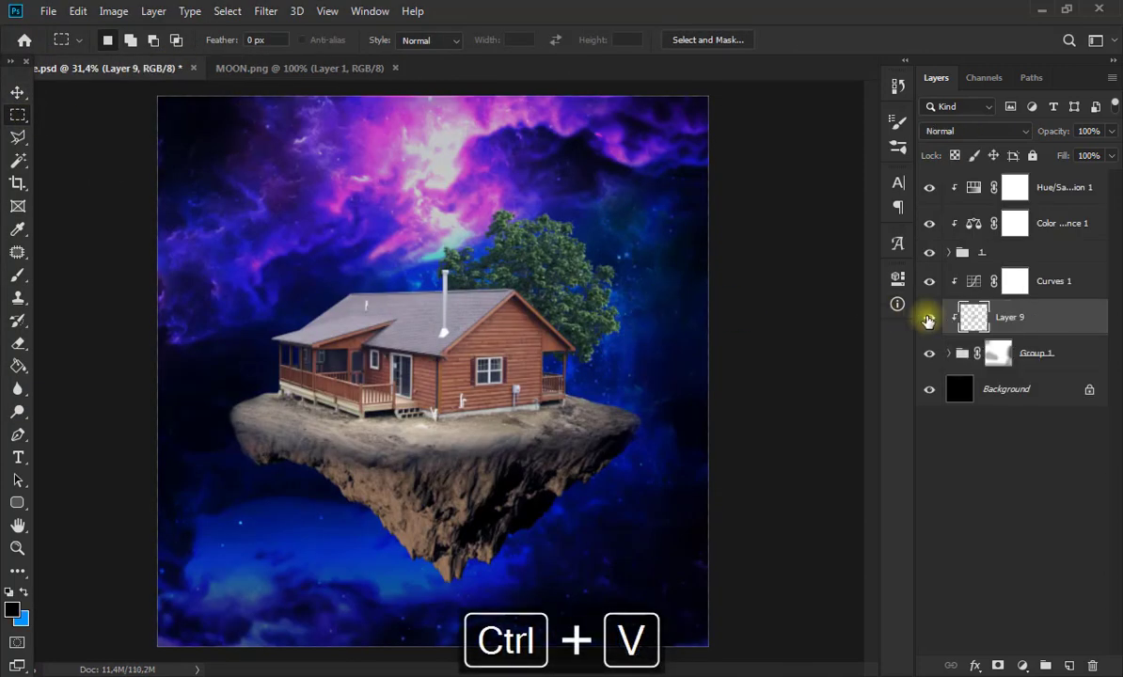
{"action": "key", "text": "ctrl+z"}
{"action": "left_click", "coordinate": [1044, 252]}
{"action": "key", "text": "ctrl+v"}
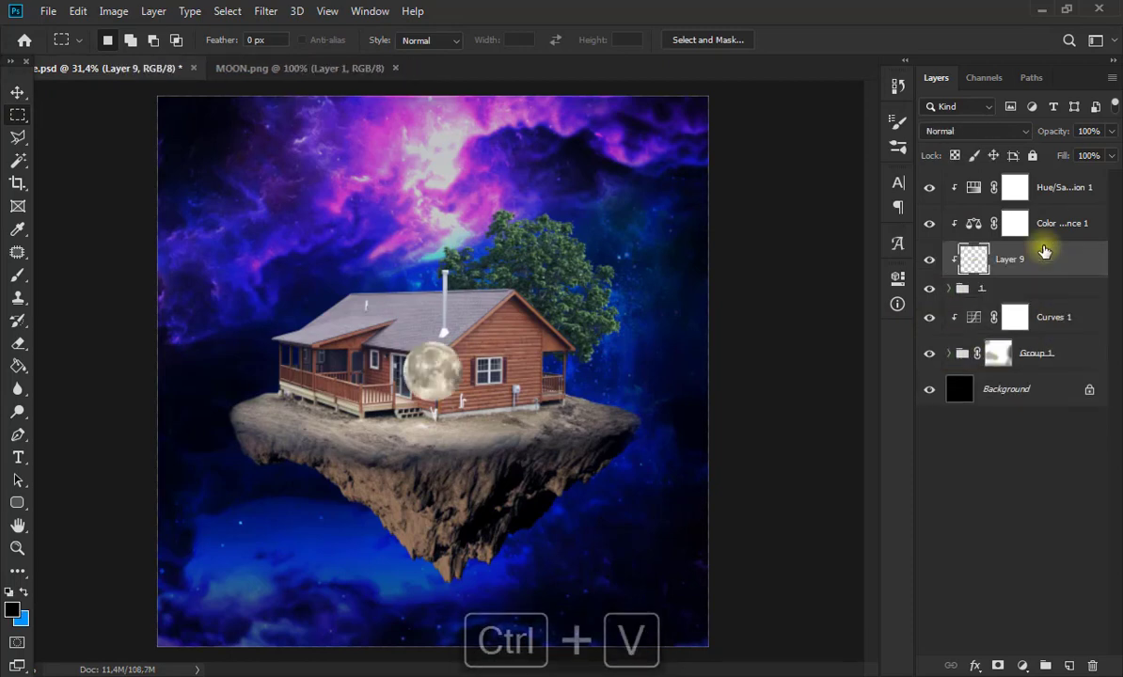
{"action": "left_click_drag", "start_coordinate": [1011, 254], "coordinate": [1048, 311]}
{"action": "key", "text": "ctrl+z"}
Paste the moon as the top layer, and group the island group with the extra moon copy, Color Balance and Hue/Saturation layers.
{"action": "key", "text": "ctrl+v"}
{"action": "left_click", "coordinate": [1045, 258]}
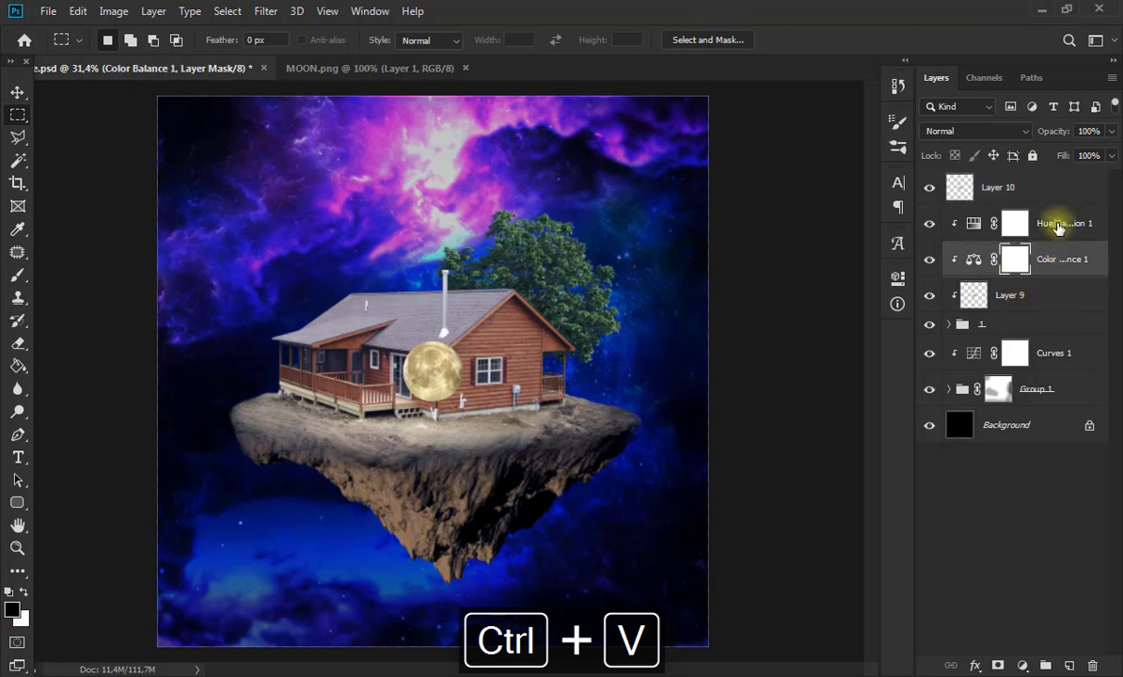
{"action": "left_click", "coordinate": [1055, 225], "text": "ctrl"}
{"action": "left_click", "coordinate": [1027, 301], "text": "ctrl"}
{"action": "left_click", "coordinate": [1044, 664]}
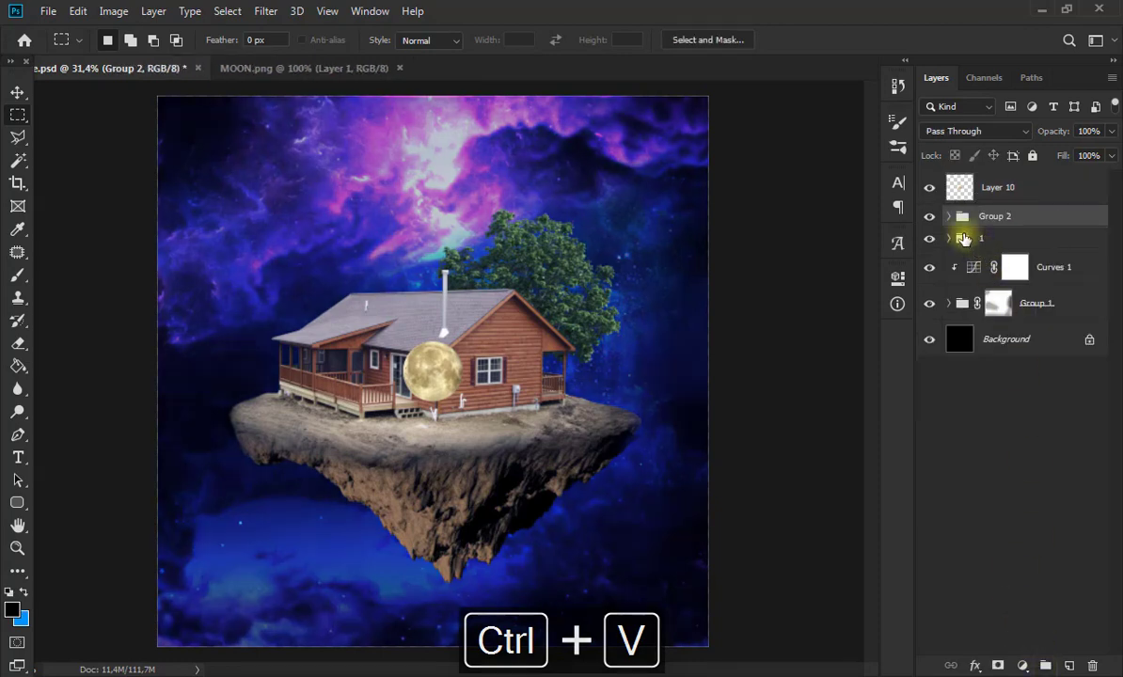
{"action": "key", "text": "ctrl+z"}
{"action": "left_click", "coordinate": [1018, 322], "text": "ctrl"}
{"action": "left_click", "coordinate": [1046, 668]}
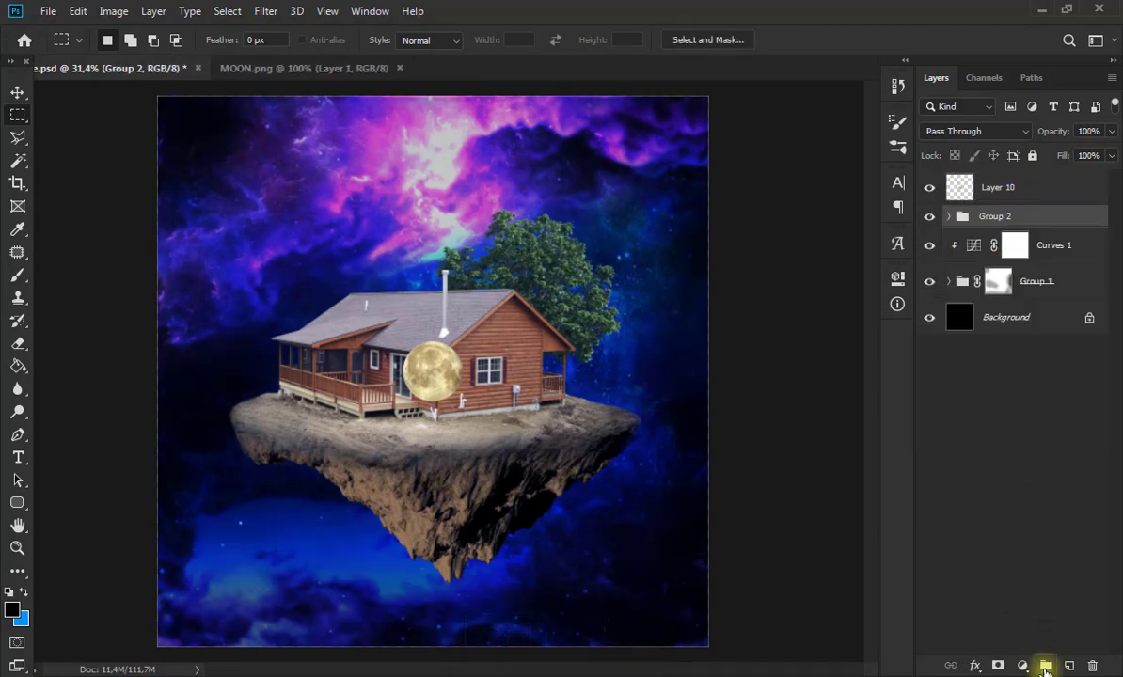
Group the Curves adjustment together with the masked galaxy group.
{"action": "left_click", "coordinate": [1013, 196]}
{"action": "left_click", "coordinate": [984, 245]}
{"action": "left_click", "coordinate": [1026, 281], "text": "ctrl"}
{"action": "left_click", "coordinate": [1045, 666]}
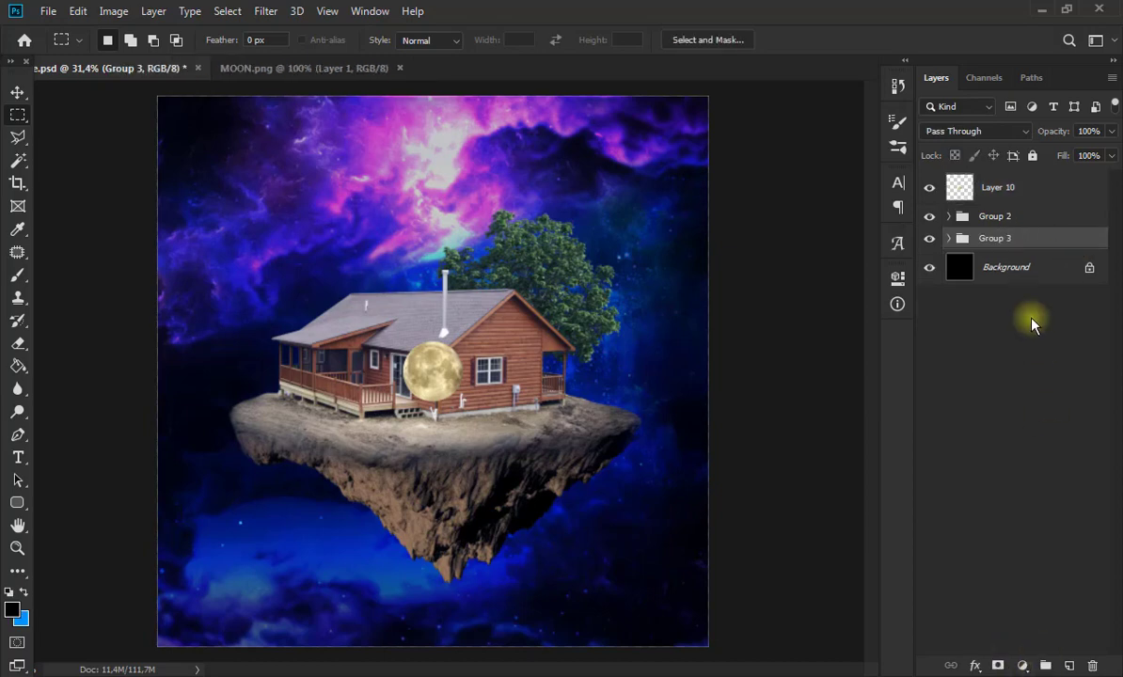
Move the top moon layer between the island and galaxy groups, and enlarge it to about 368% behind the house's roof.
{"action": "left_click_drag", "start_coordinate": [1050, 197], "coordinate": [1056, 228]}
{"action": "key", "text": "ctrl+t"}
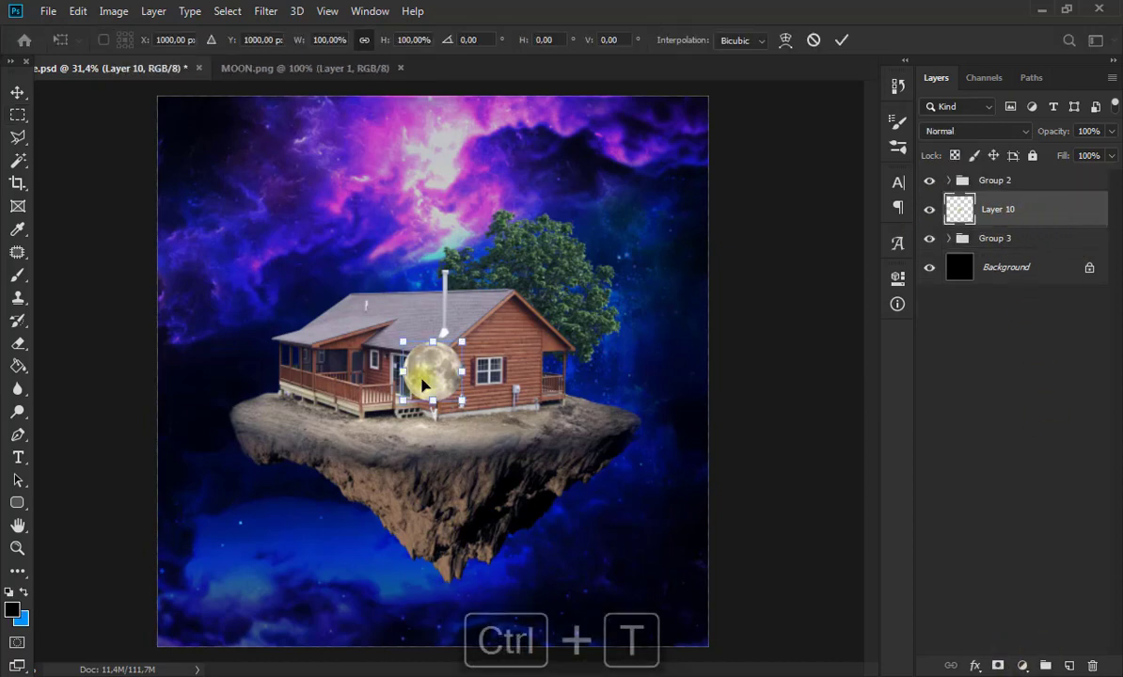
{"action": "left_click_drag", "start_coordinate": [430, 371], "coordinate": [451, 155]}
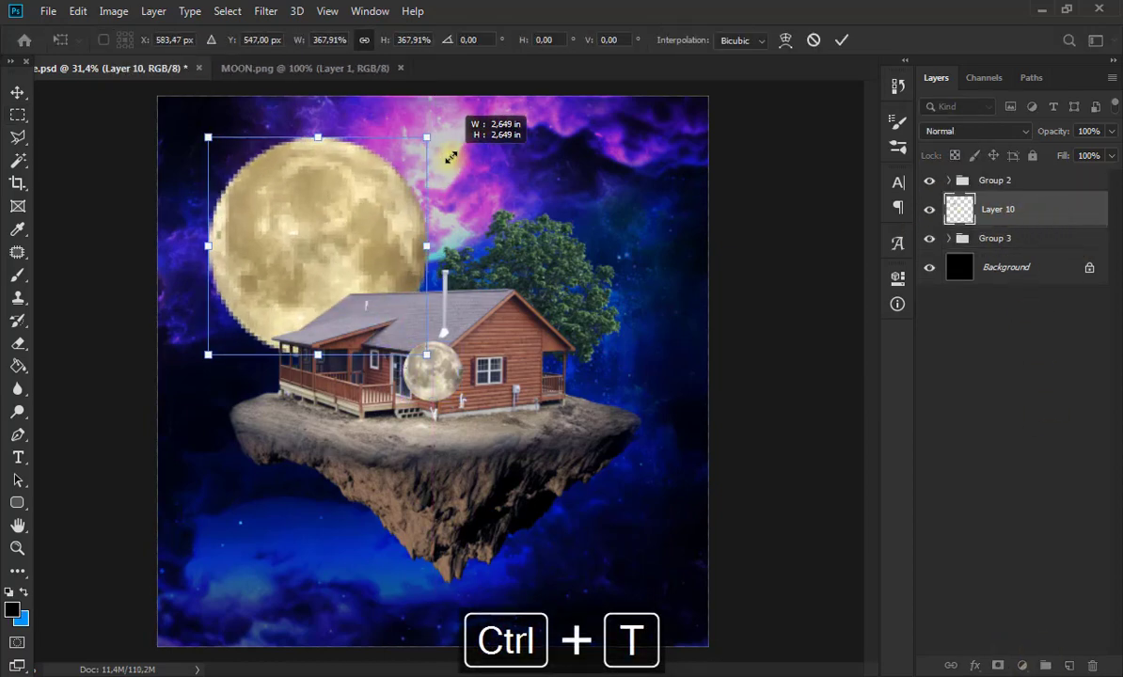
{"action": "left_click_drag", "start_coordinate": [387, 229], "coordinate": [393, 230]}
{"action": "key", "text": "Return"}
Delete the small extra moon layer inside the island's group.
{"action": "left_click", "coordinate": [948, 238]}
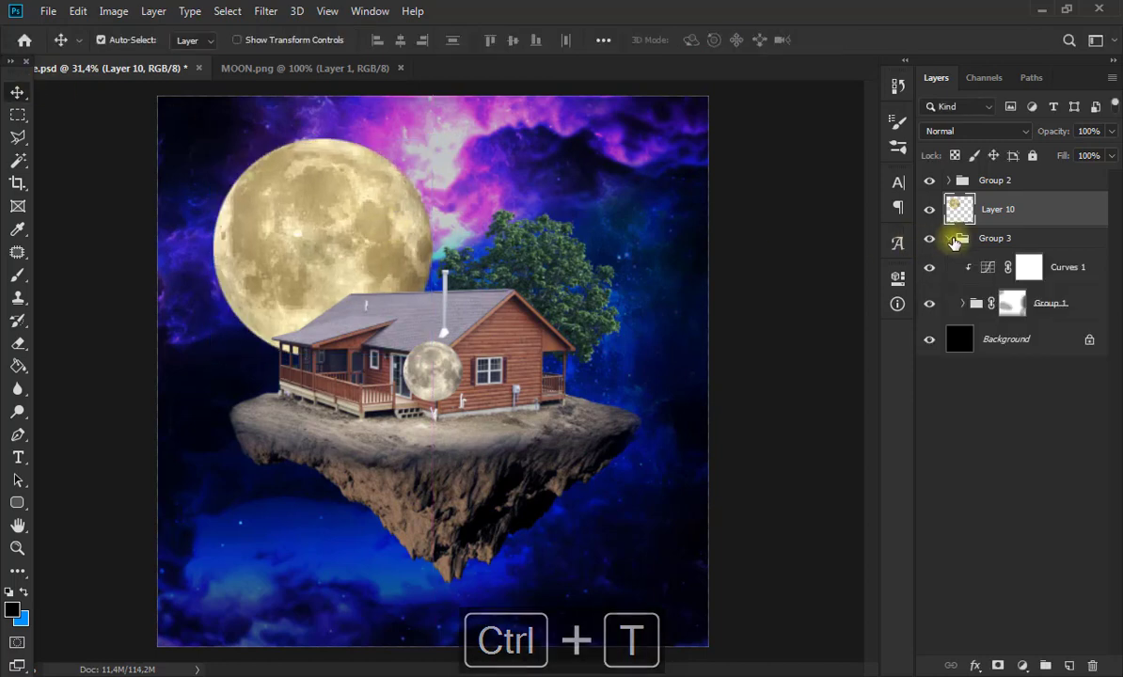
{"action": "left_click", "coordinate": [948, 238]}
{"action": "left_click", "coordinate": [948, 180]}
{"action": "left_click", "coordinate": [935, 281]}
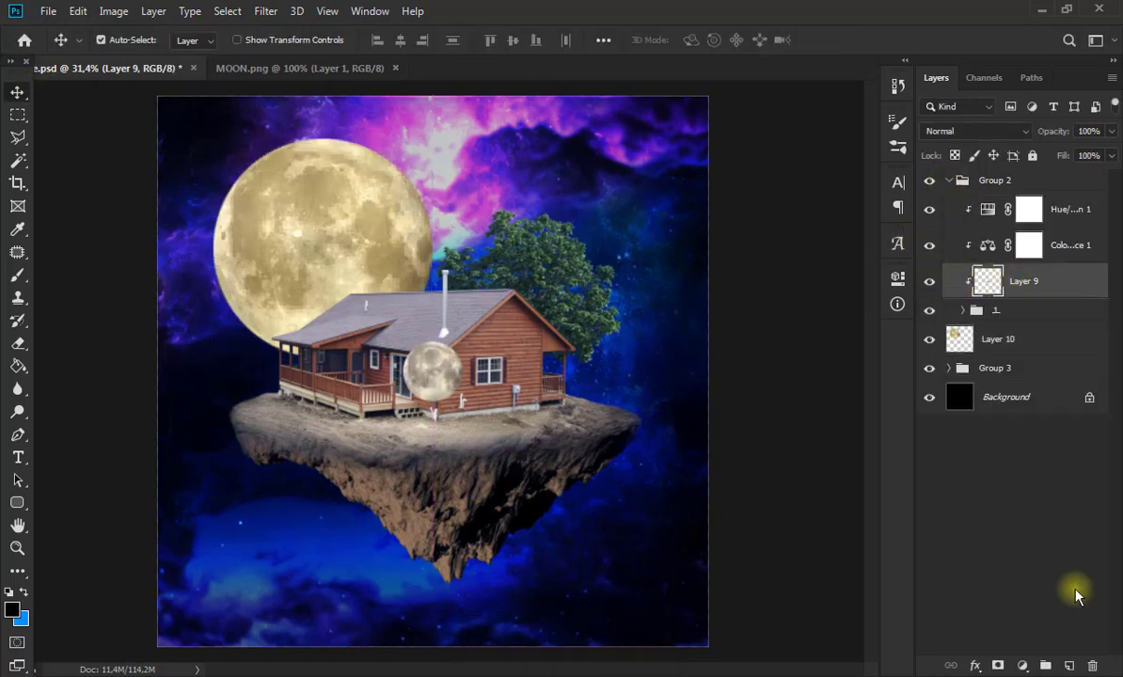
{"action": "left_click", "coordinate": [1092, 666]}
{"action": "key", "text": "Return"}
{"action": "left_click", "coordinate": [949, 180]}
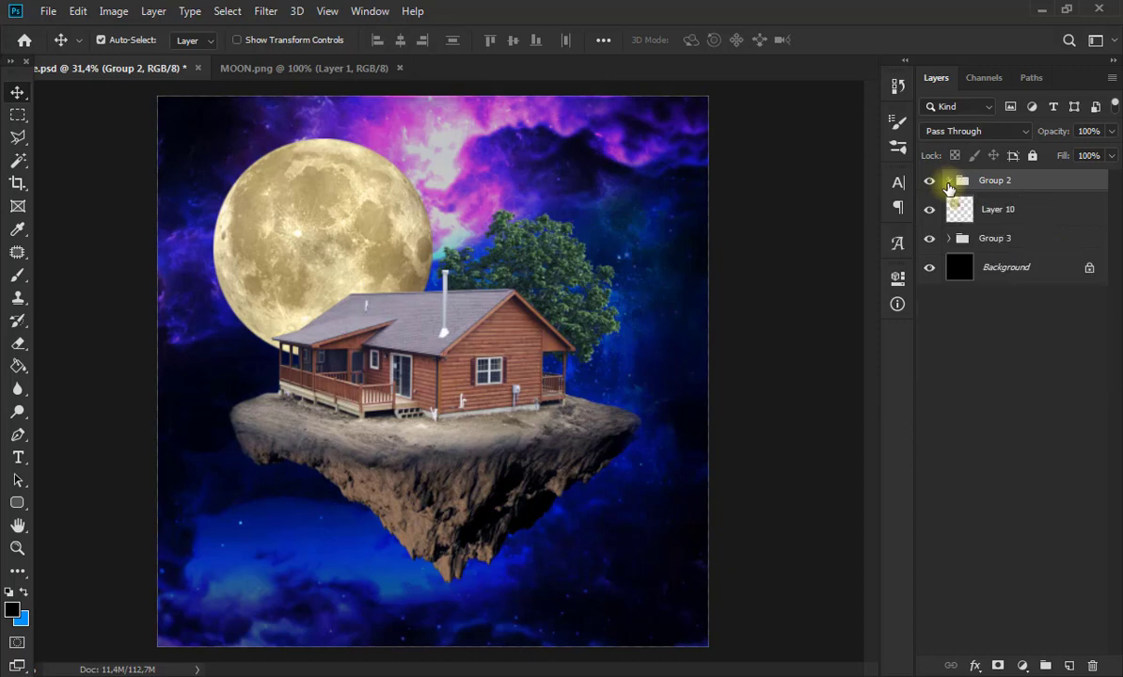
Scale the moon layer down to about 90% and keep it behind the house's roof.
{"action": "left_click", "coordinate": [1005, 217]}
{"action": "scroll", "coordinate": [702, 243], "scroll_direction": "down", "scroll_amount": 3}
{"action": "key", "text": "ctrl+t"}
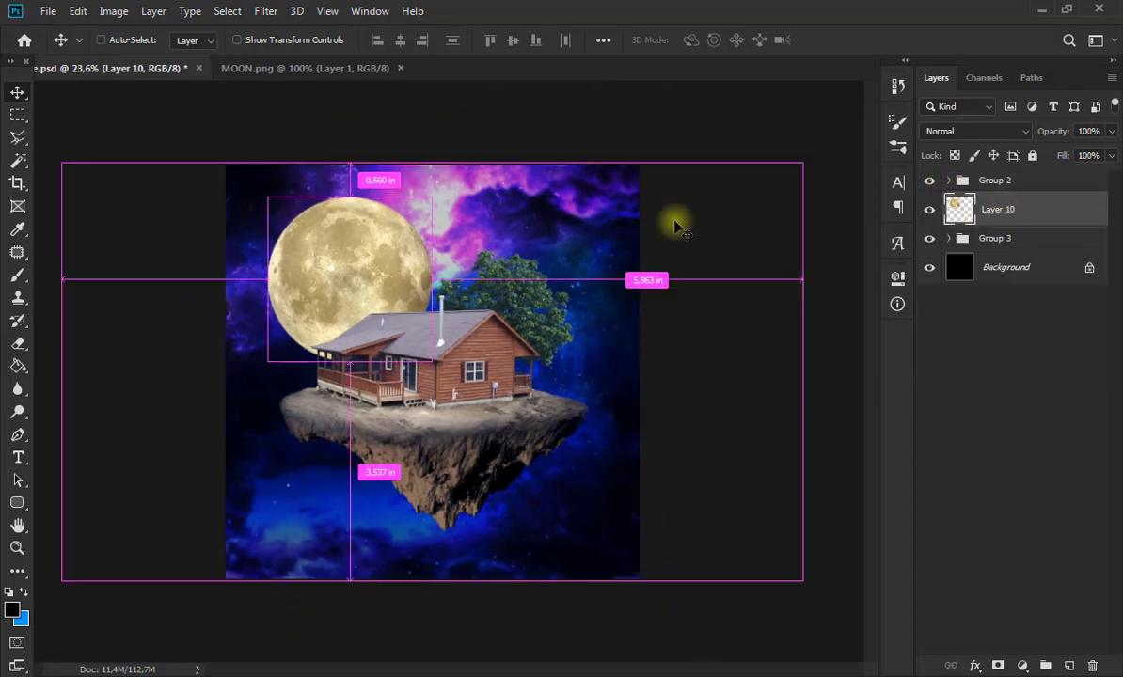
{"action": "left_click_drag", "start_coordinate": [437, 194], "coordinate": [427, 202]}
{"action": "left_click_drag", "start_coordinate": [394, 252], "coordinate": [395, 253]}
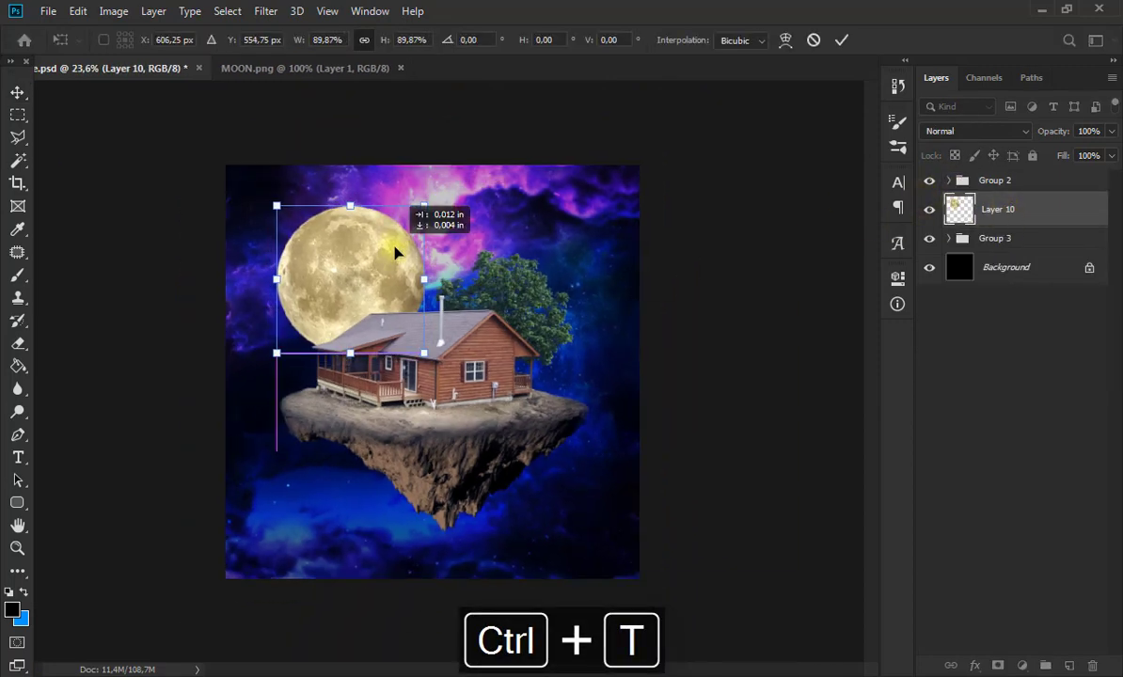
{"action": "key", "text": "Return"}
{"action": "left_click", "coordinate": [113, 10]}
{"action": "mouse_move", "coordinate": [151, 52]}
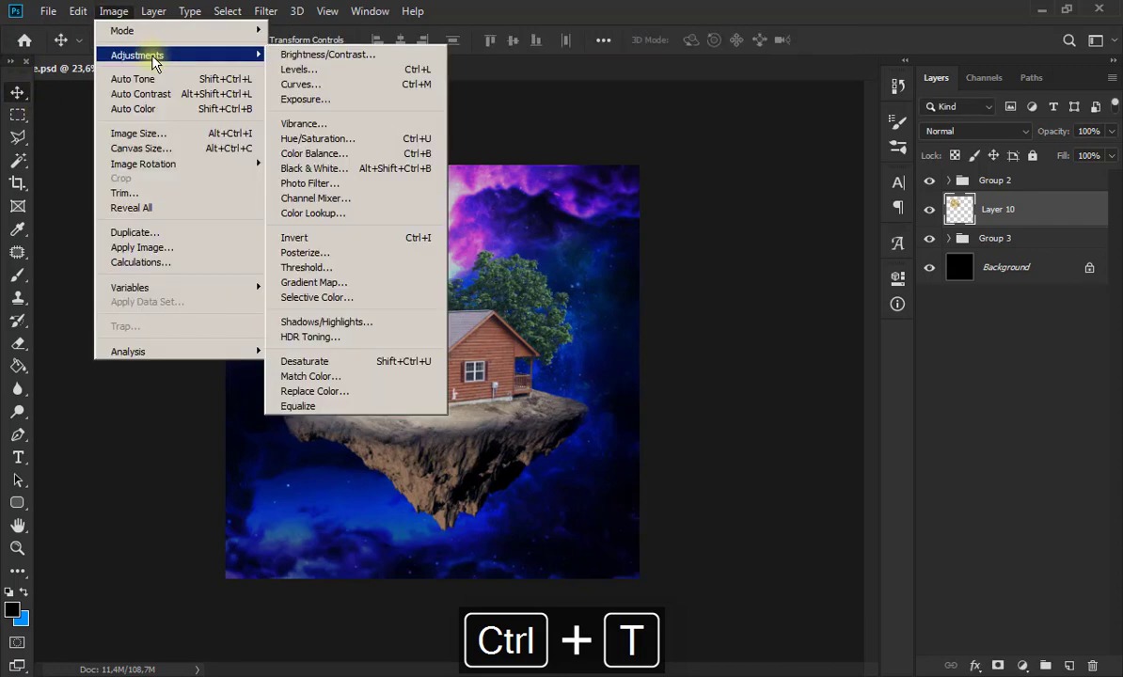
{"action": "left_click", "coordinate": [391, 141]}
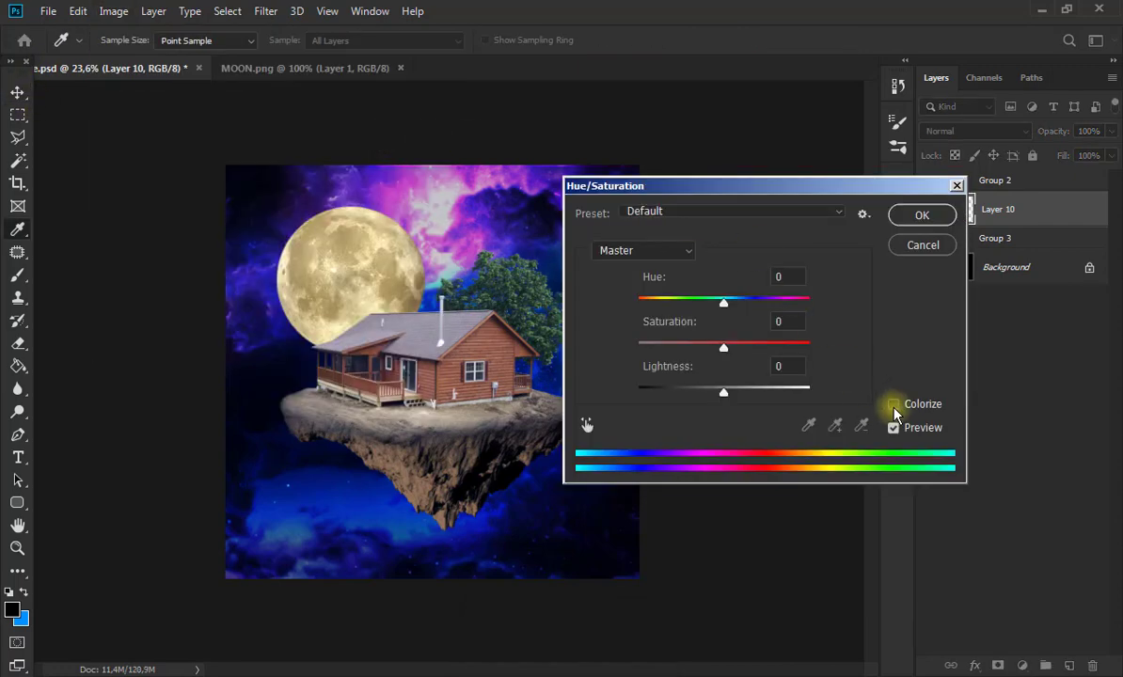
{"action": "key", "text": "Escape"}
Shift the moon's midtones toward yellow with a Color Balance adjustment.
{"action": "left_click", "coordinate": [113, 10]}
{"action": "mouse_move", "coordinate": [151, 53]}
{"action": "left_click", "coordinate": [356, 151]}
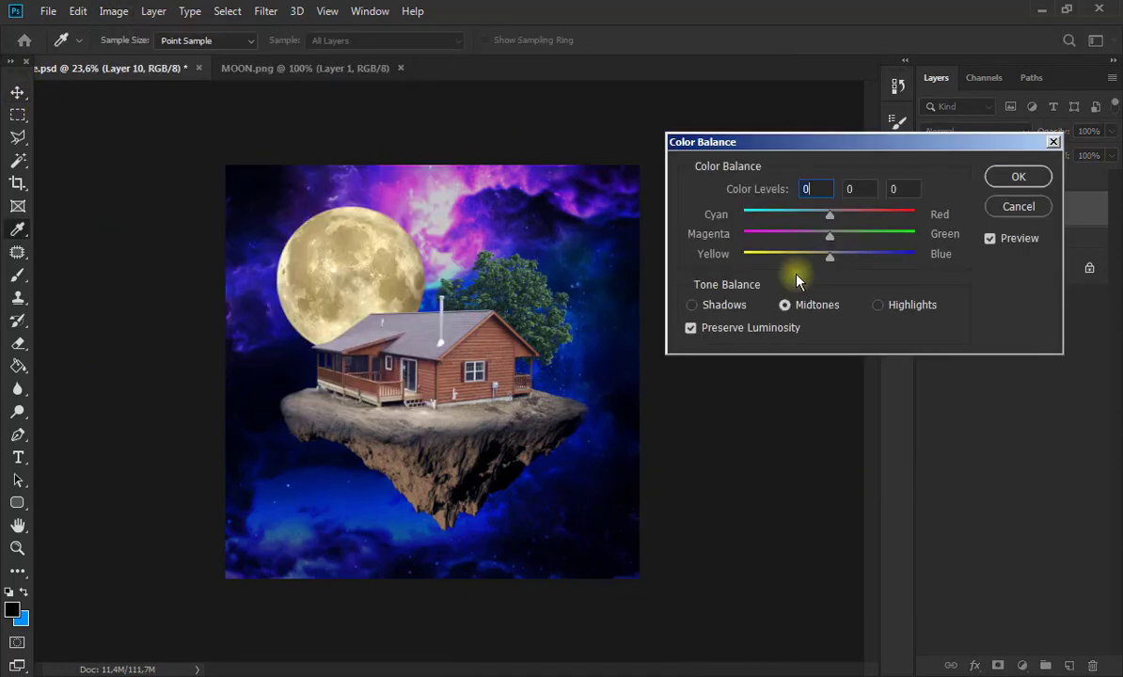
{"action": "left_click_drag", "start_coordinate": [829, 256], "coordinate": [784, 254]}
{"action": "left_click", "coordinate": [1018, 177]}
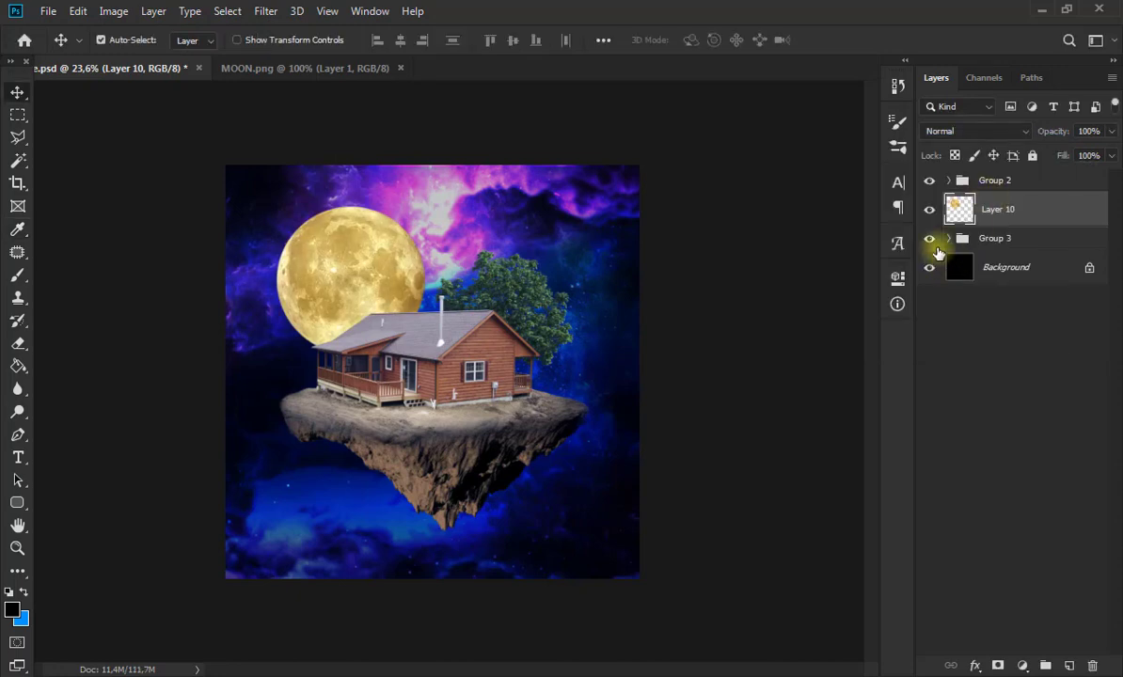
Hide the galaxy group and load the moon layer's outline as a selection.
{"action": "left_click", "coordinate": [929, 238]}
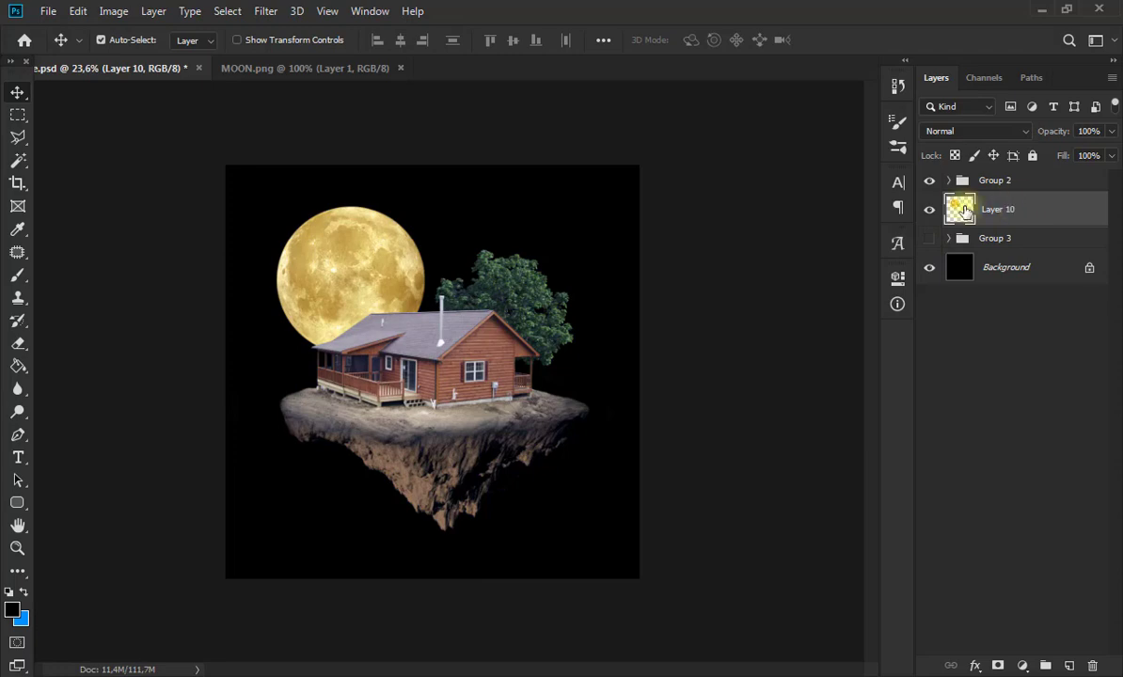
{"action": "left_click", "coordinate": [964, 214], "text": "ctrl"}
{"action": "scroll", "coordinate": [268, 118], "scroll_direction": "up", "scroll_amount": 3}
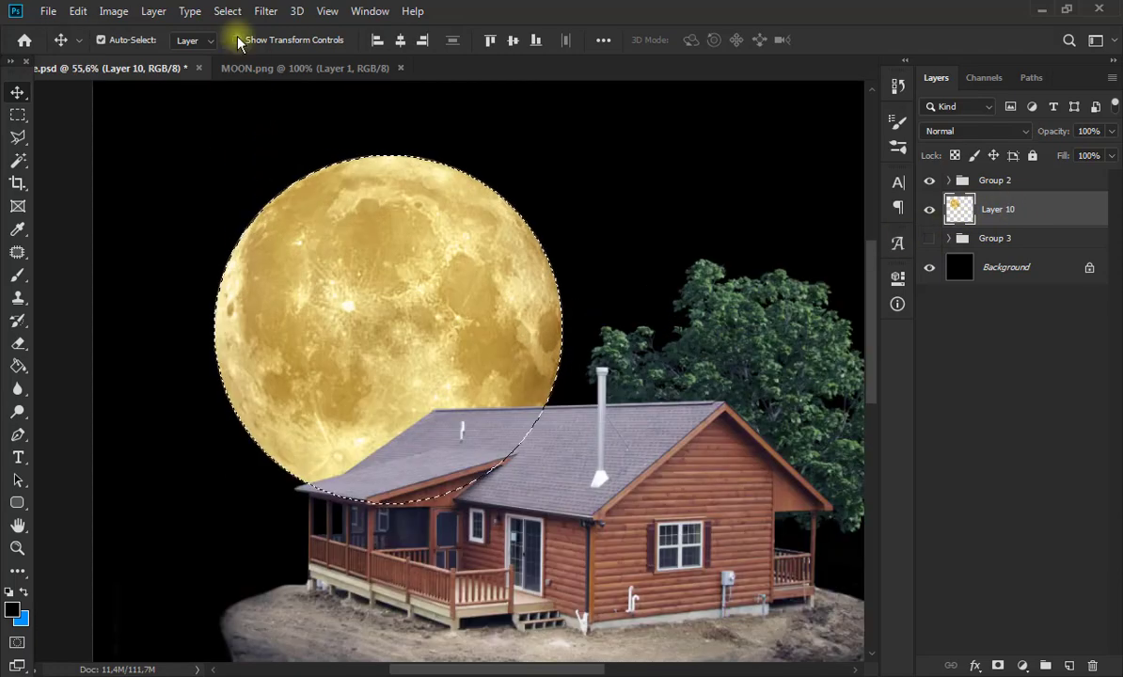
Contract the moon selection so it sits slightly inside the moon's edge.
{"action": "left_click", "coordinate": [227, 10]}
{"action": "mouse_move", "coordinate": [325, 241]}
{"action": "left_click", "coordinate": [404, 268]}
{"action": "left_click", "coordinate": [657, 214]}
{"action": "left_click", "coordinate": [227, 11]}
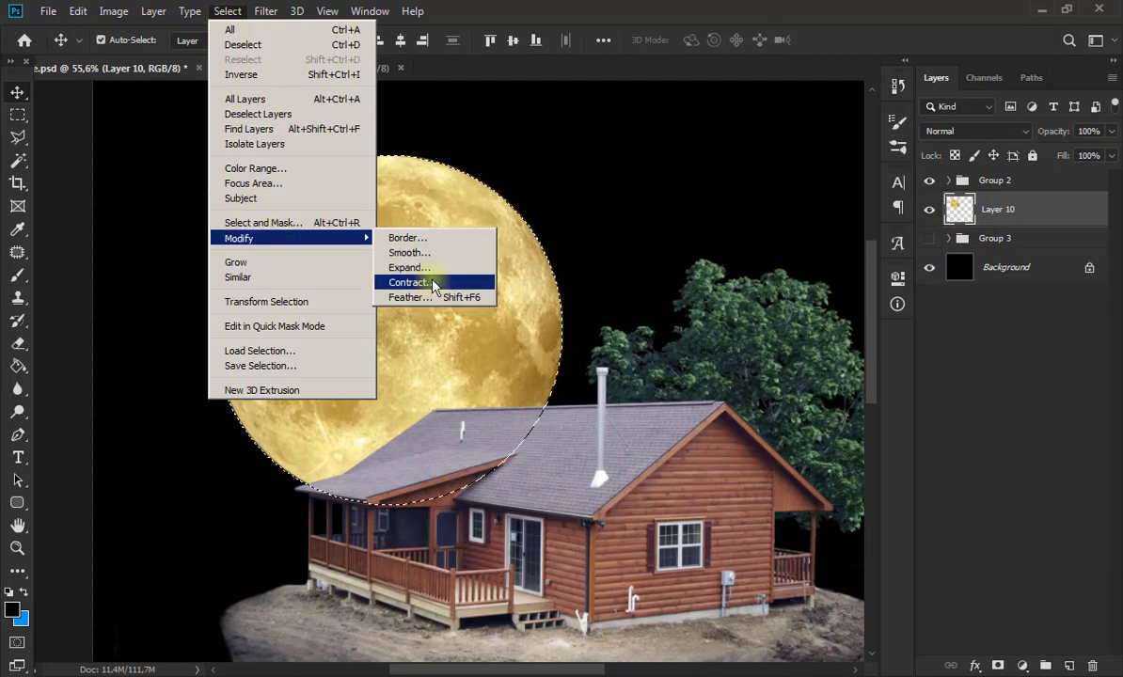
{"action": "left_click", "coordinate": [431, 283]}
{"action": "left_click", "coordinate": [636, 219]}
{"action": "left_click", "coordinate": [227, 13]}
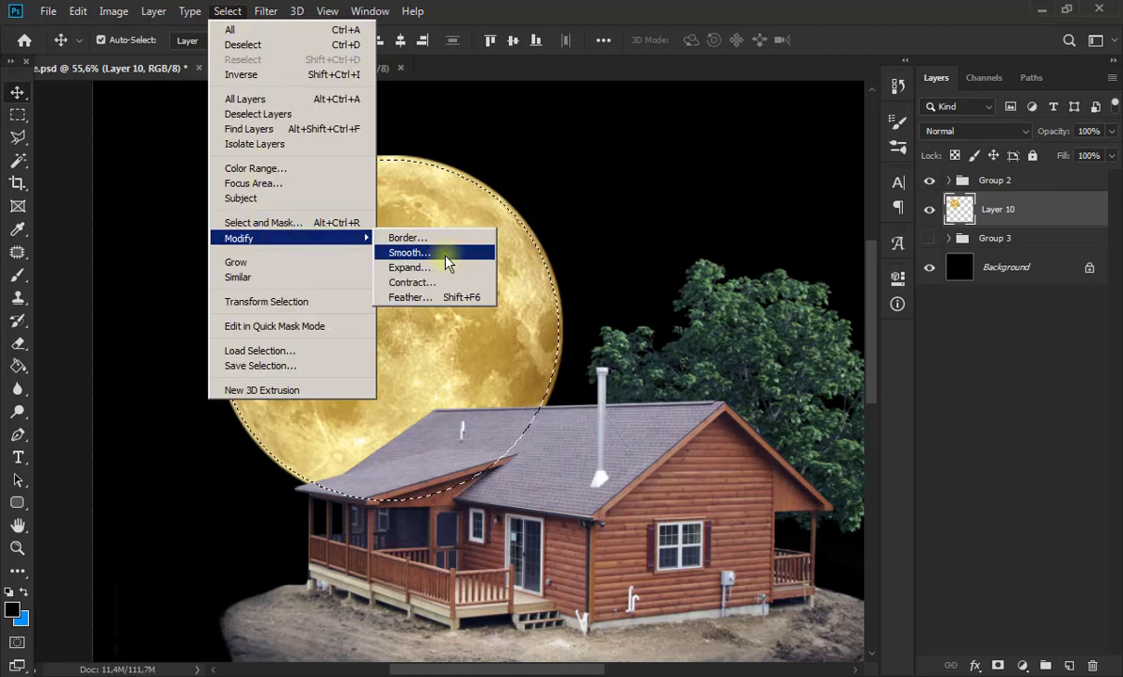
{"action": "left_click", "coordinate": [265, 11]}
{"action": "mouse_move", "coordinate": [275, 188]}
{"action": "left_click", "coordinate": [504, 254]}
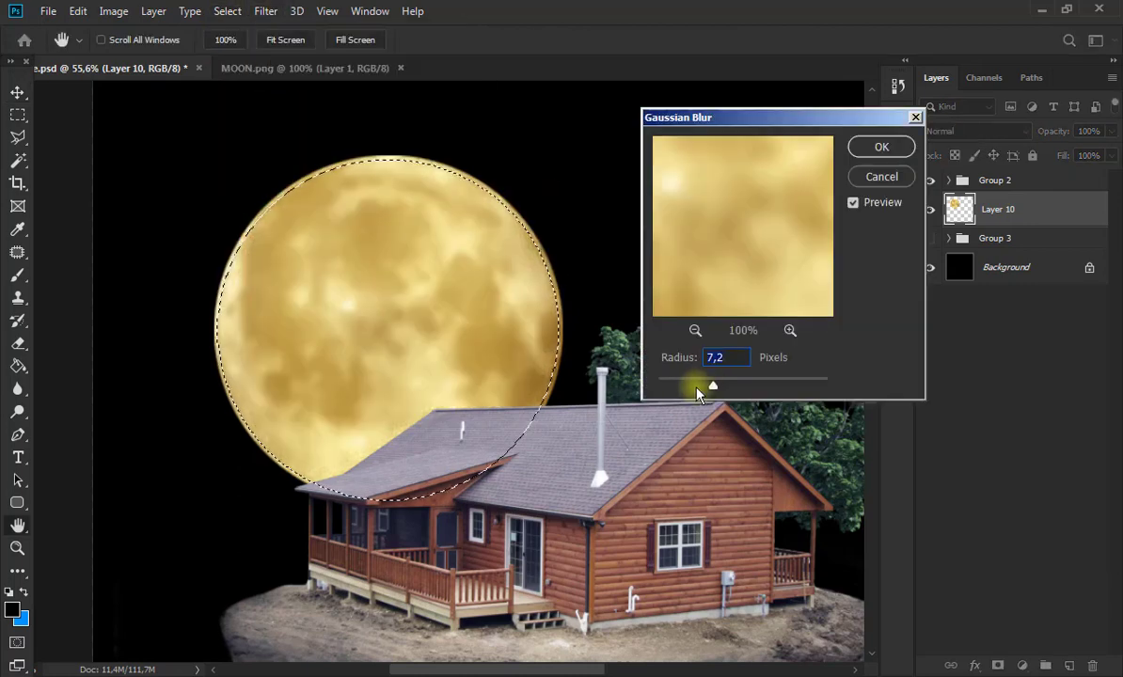
{"action": "left_click", "coordinate": [882, 176]}
Invert the selection and soften the moon's outer rim with a Gaussian Blur of about 4.1 pixels.
{"action": "left_click", "coordinate": [227, 10]}
{"action": "left_click", "coordinate": [241, 75]}
{"action": "left_click", "coordinate": [264, 11]}
{"action": "left_click", "coordinate": [508, 251]}
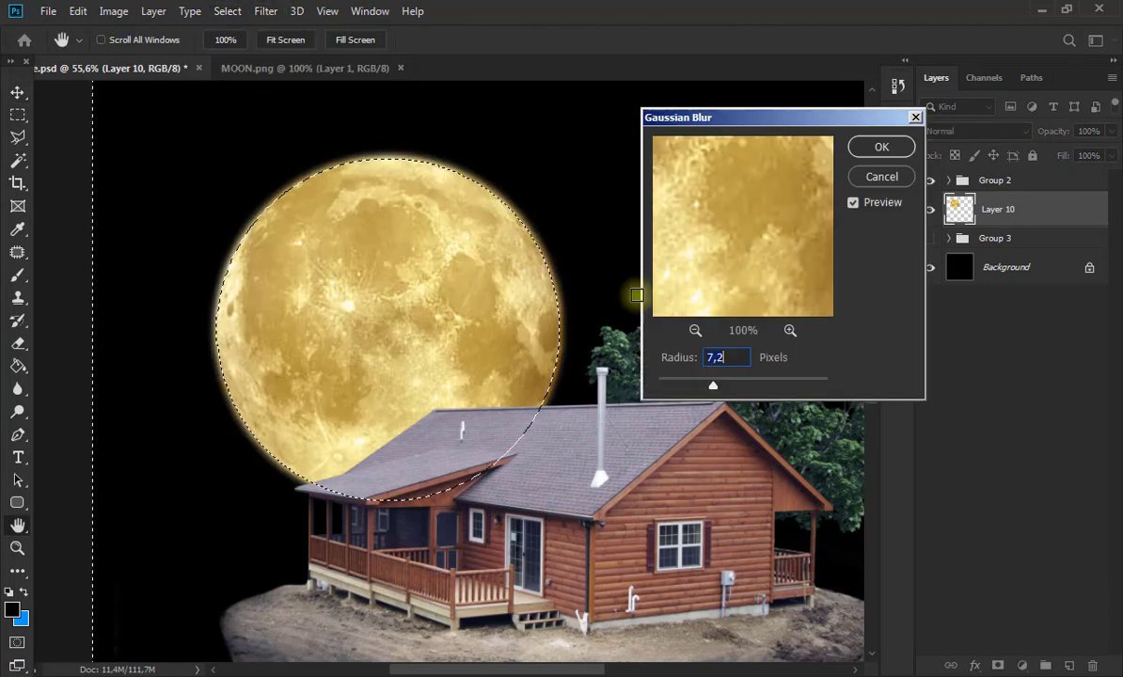
{"action": "left_click_drag", "start_coordinate": [708, 392], "coordinate": [692, 381]}
{"action": "left_click", "coordinate": [882, 146]}
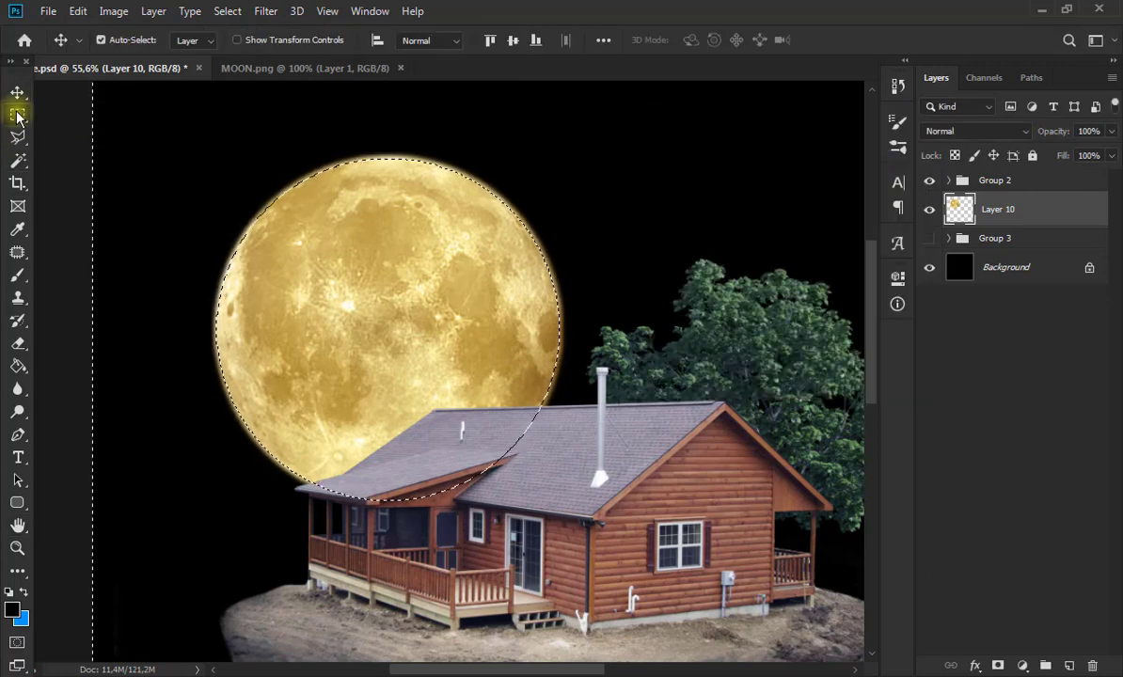
Deselect and apply a very slight Gaussian Blur to the whole moon layer.
{"action": "key", "text": "ctrl+d"}
{"action": "left_click", "coordinate": [17, 94]}
{"action": "left_click", "coordinate": [265, 10]}
{"action": "mouse_move", "coordinate": [275, 188]}
{"action": "left_click", "coordinate": [508, 252]}
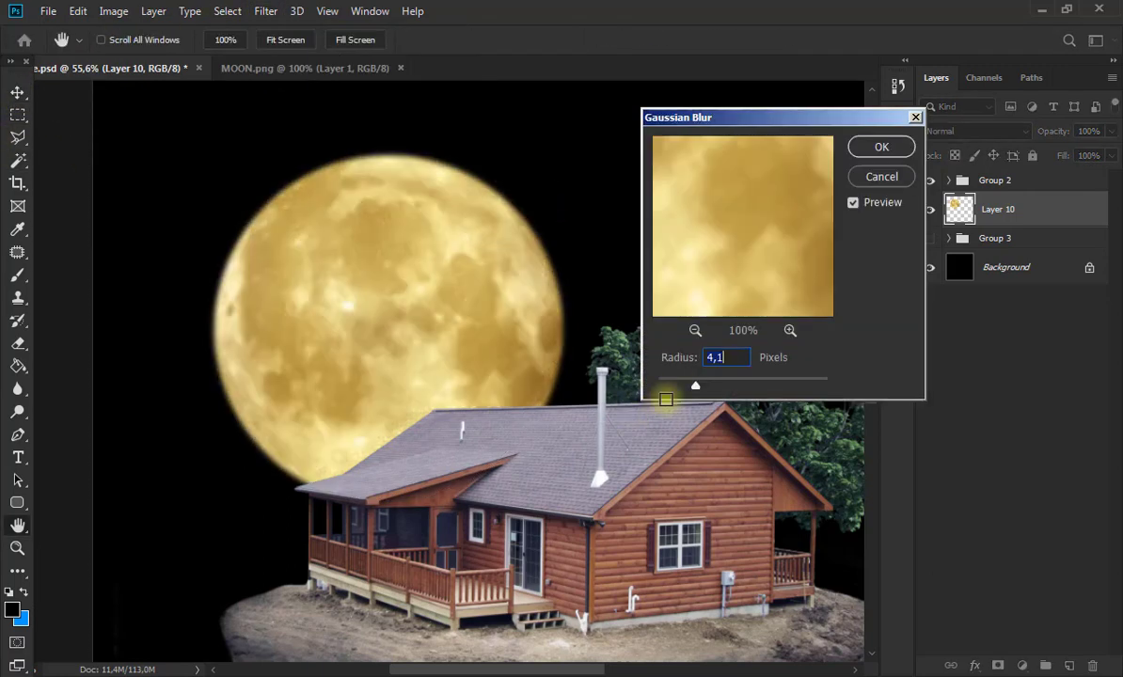
{"action": "left_click_drag", "start_coordinate": [678, 393], "coordinate": [671, 385]}
{"action": "left_click", "coordinate": [882, 147]}
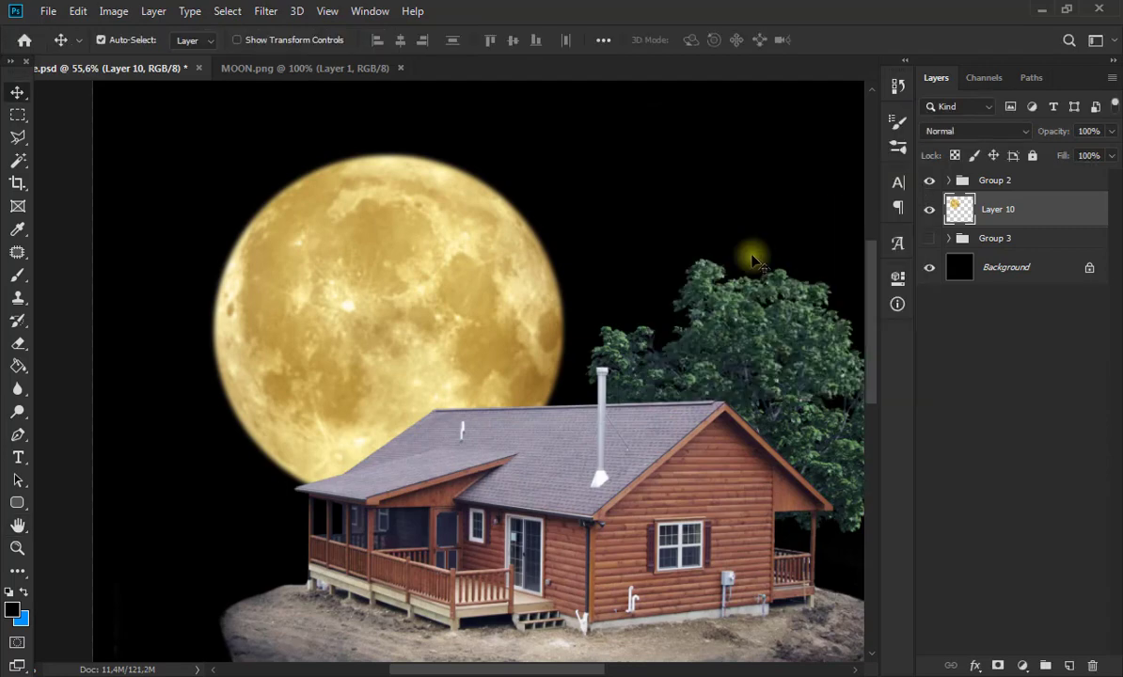
Raise the moon's saturation slightly with a Hue/Saturation adjustment.
{"action": "scroll", "coordinate": [610, 403], "scroll_direction": "down", "scroll_amount": 5}
{"action": "left_click", "coordinate": [113, 11]}
{"action": "mouse_move", "coordinate": [146, 52]}
{"action": "left_click", "coordinate": [292, 127]}
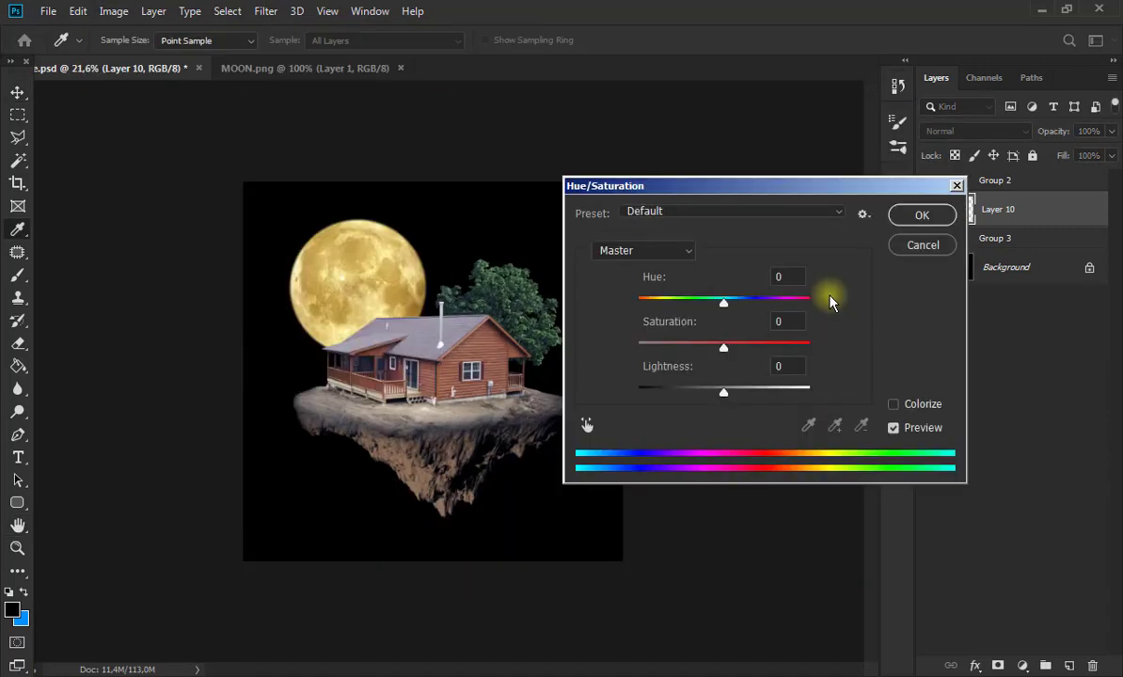
{"action": "mouse_move", "coordinate": [723, 343]}
{"action": "left_mouse_down"}
{"action": "mouse_move", "coordinate": [758, 338]}
{"action": "mouse_move", "coordinate": [737, 352]}
{"action": "left_mouse_up"}
{"action": "left_click", "coordinate": [907, 221]}
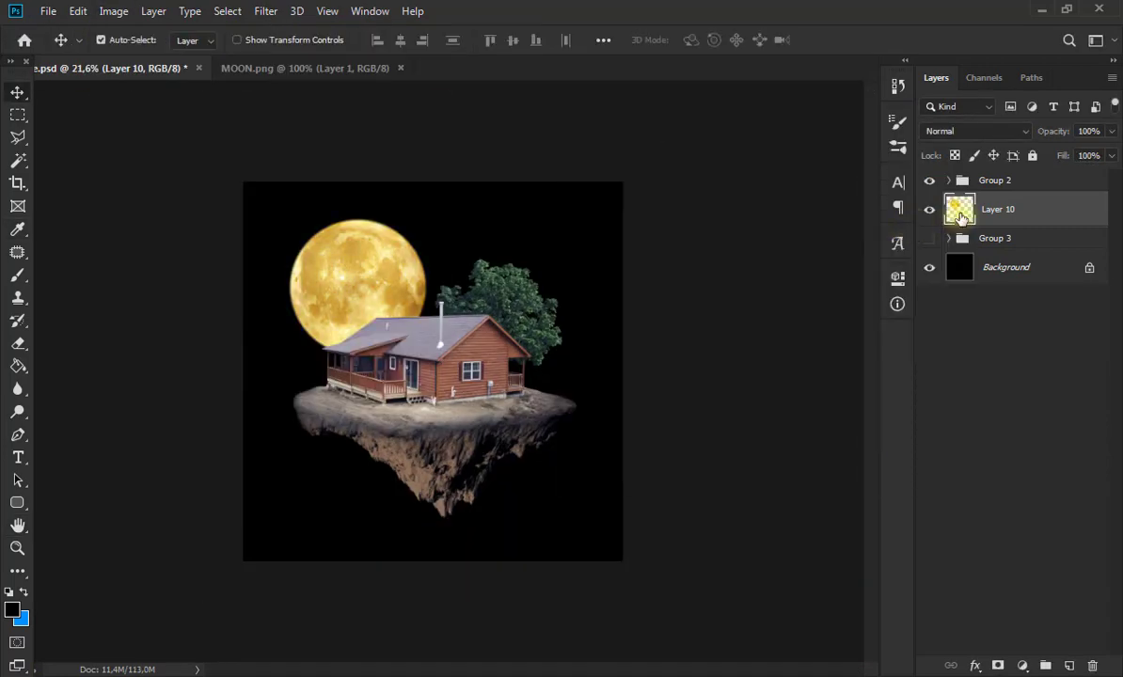
Add an Outer Glow to the moon layer and shift its color to a yellow-orange.
{"action": "double_click", "coordinate": [961, 210]}
{"action": "left_click_drag", "start_coordinate": [602, 236], "coordinate": [817, 207]}
{"action": "left_click", "coordinate": [674, 511]}
{"action": "left_click", "coordinate": [899, 329]}
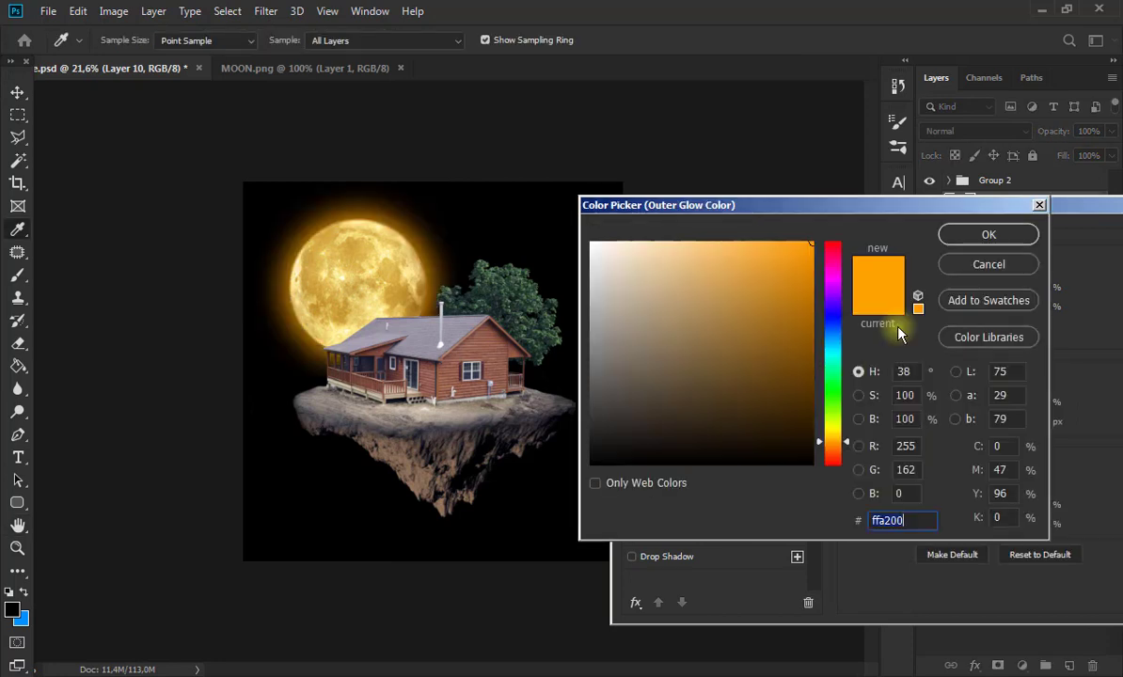
{"action": "left_click_drag", "start_coordinate": [834, 449], "coordinate": [840, 436]}
{"action": "left_click", "coordinate": [986, 236]}
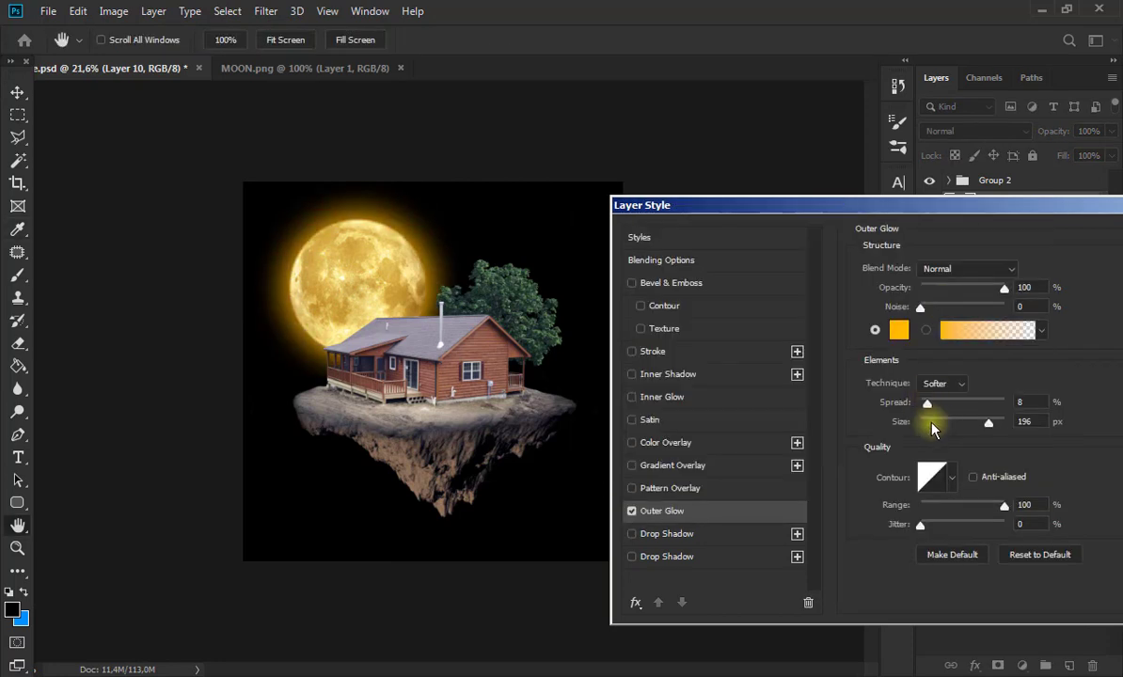
Reduce the outer glow's spread and size, keep its blend mode Normal, and give it a softer orange color.
{"action": "left_click_drag", "start_coordinate": [935, 423], "coordinate": [918, 405]}
{"action": "left_click_drag", "start_coordinate": [948, 422], "coordinate": [963, 424]}
{"action": "mouse_move", "coordinate": [988, 504]}
{"action": "left_mouse_down"}
{"action": "mouse_move", "coordinate": [979, 499]}
{"action": "mouse_move", "coordinate": [1004, 505]}
{"action": "left_mouse_up"}
{"action": "left_click", "coordinate": [967, 269]}
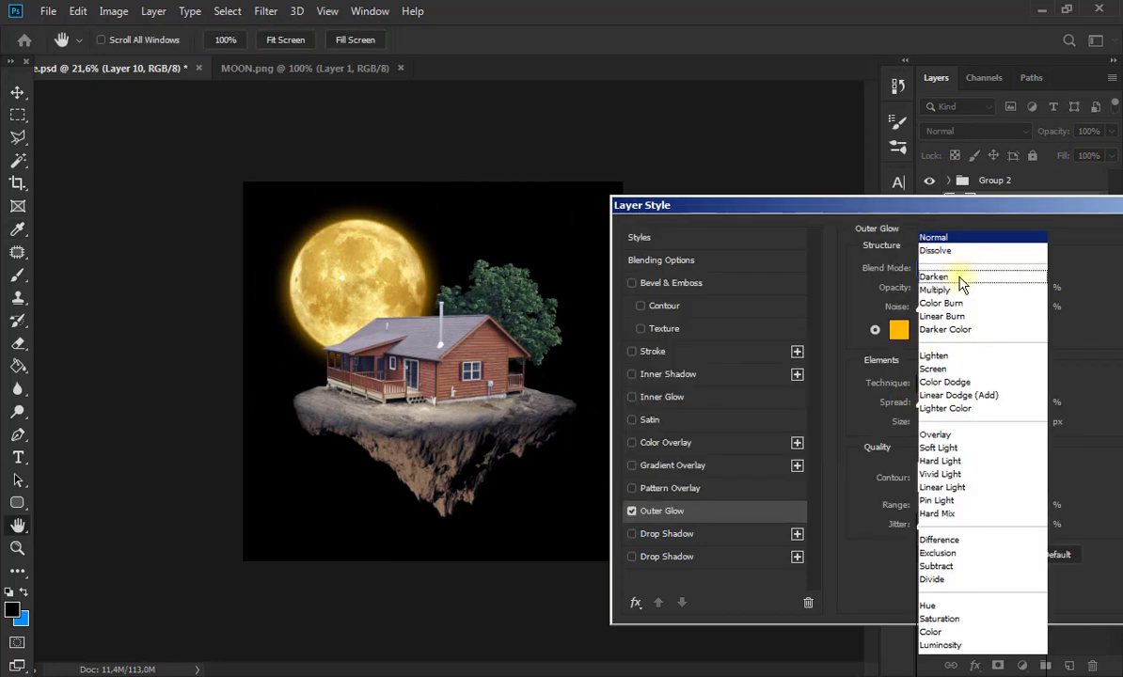
{"action": "left_click", "coordinate": [945, 238]}
{"action": "left_click", "coordinate": [900, 331]}
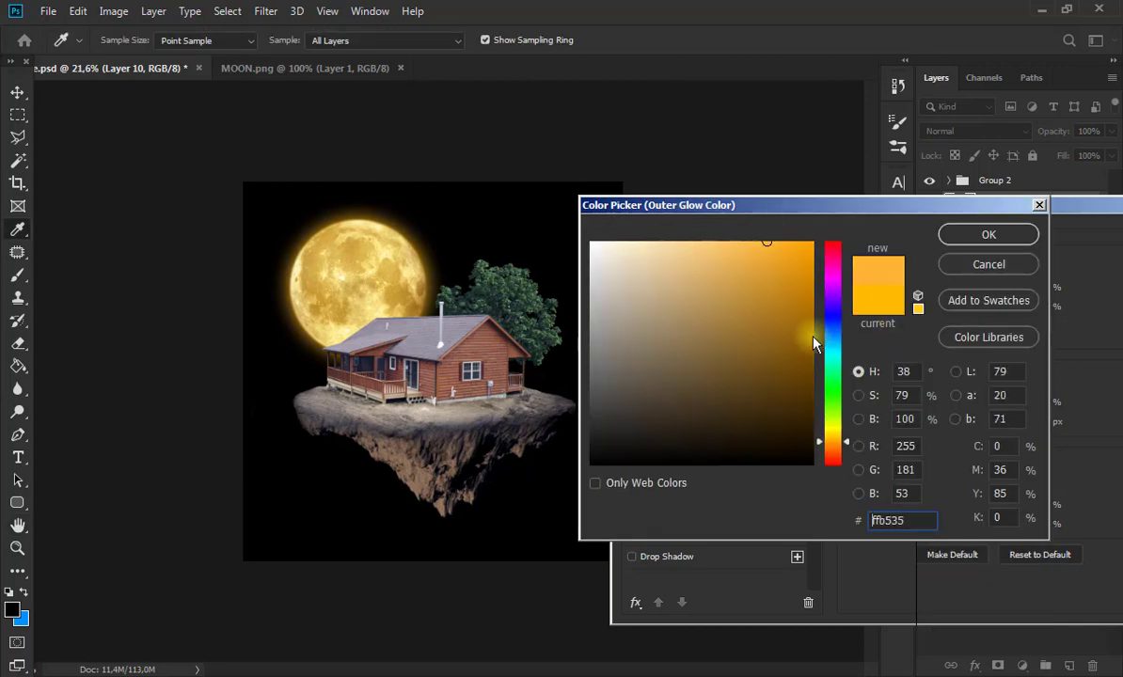
{"action": "key", "text": "Return"}
Add a Vivid Light inner glow to the moon in pale yellow ffdd82 and apply the layer style.
{"action": "left_click", "coordinate": [678, 397]}
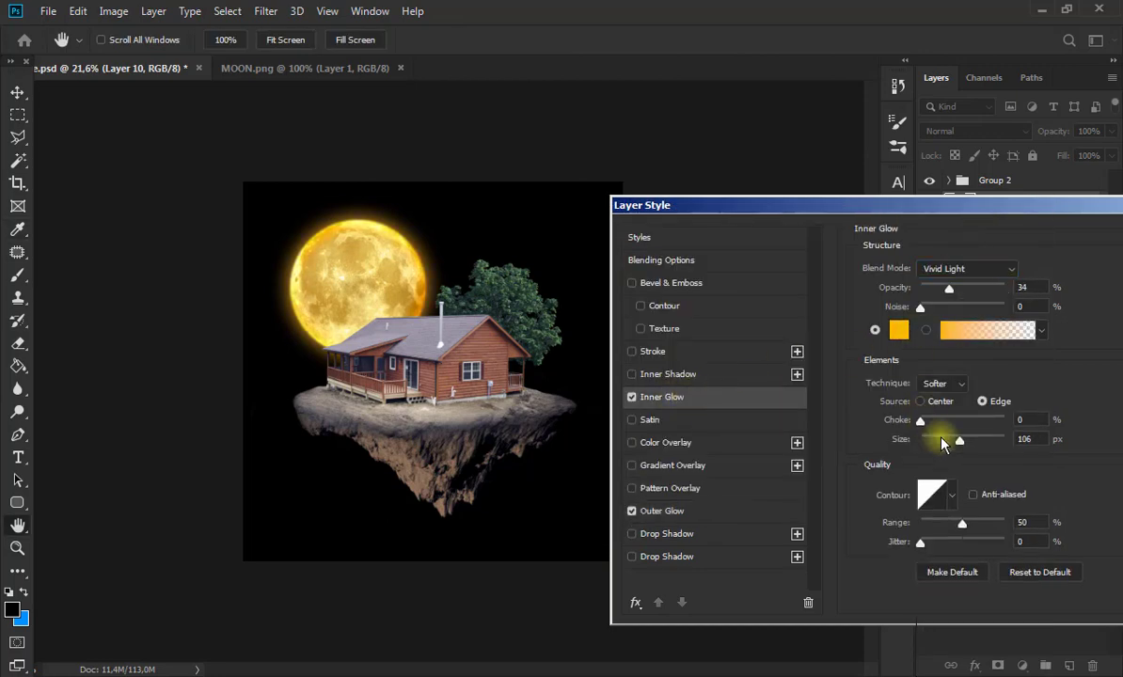
{"action": "left_click", "coordinate": [900, 330]}
{"action": "mouse_move", "coordinate": [713, 246]}
{"action": "left_mouse_down"}
{"action": "mouse_move", "coordinate": [732, 278]}
{"action": "mouse_move", "coordinate": [727, 253]}
{"action": "left_mouse_up"}
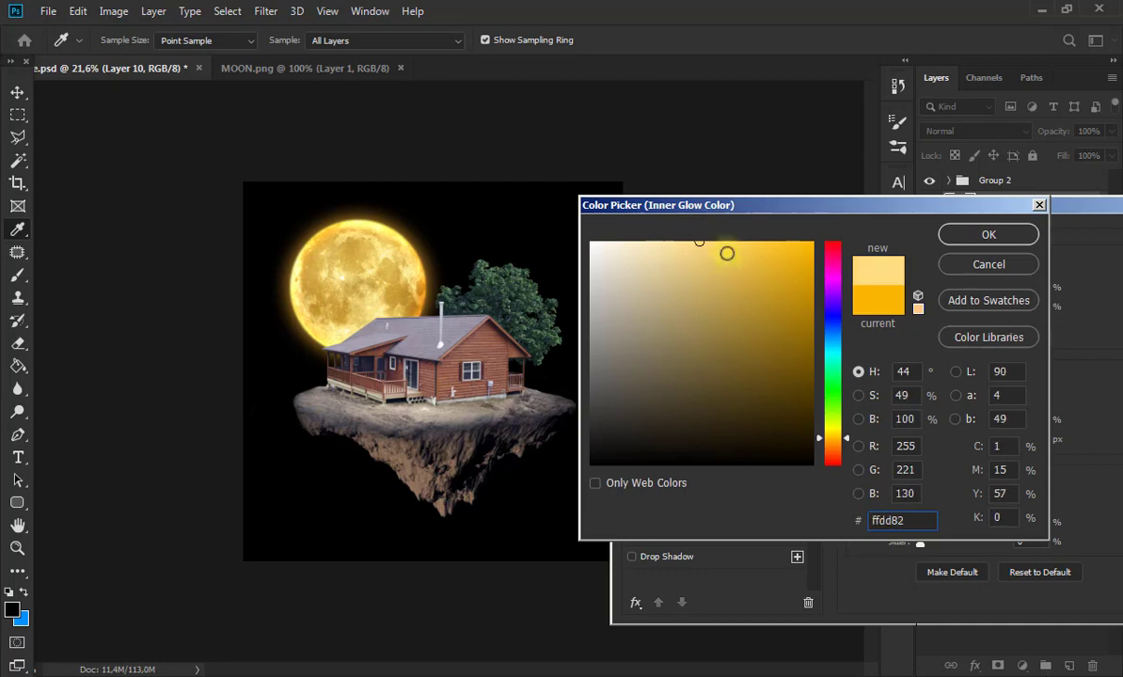
{"action": "key", "text": "Return"}
{"action": "left_click", "coordinate": [961, 268]}
{"action": "left_click", "coordinate": [964, 478]}
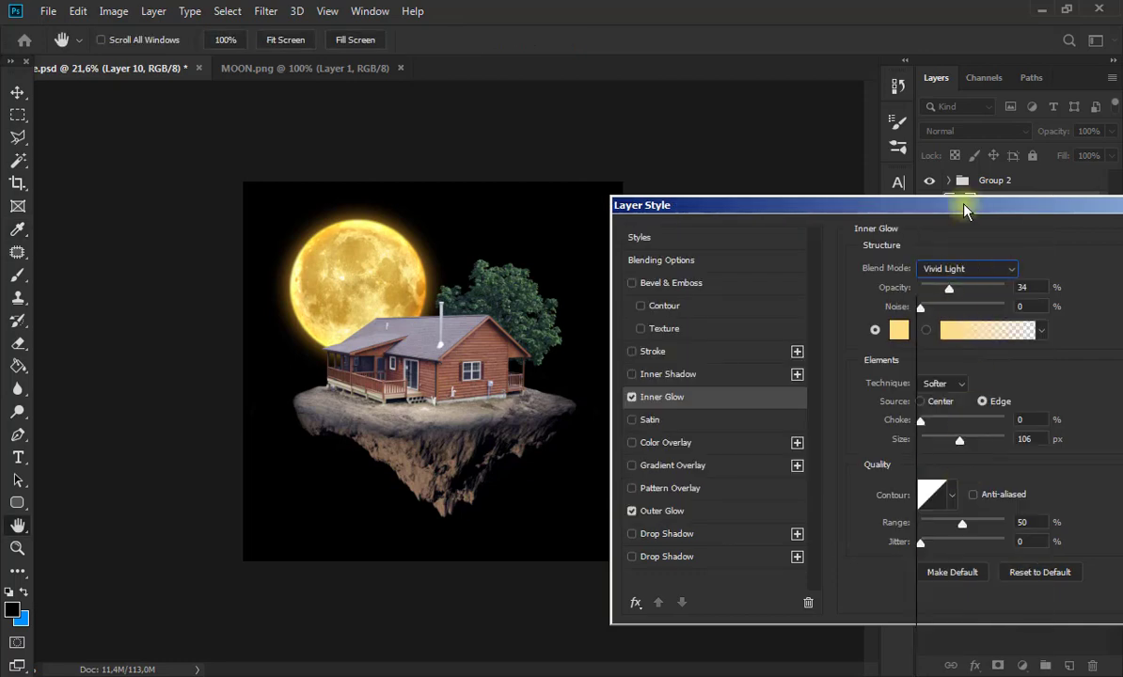
{"action": "left_click_drag", "start_coordinate": [964, 209], "coordinate": [691, 192]}
{"action": "left_click", "coordinate": [988, 219]}
Merge the subgroup holding the house, tree and mountain inside the island group into a single layer.
{"action": "scroll", "coordinate": [541, 376], "scroll_direction": "down", "scroll_amount": 1}
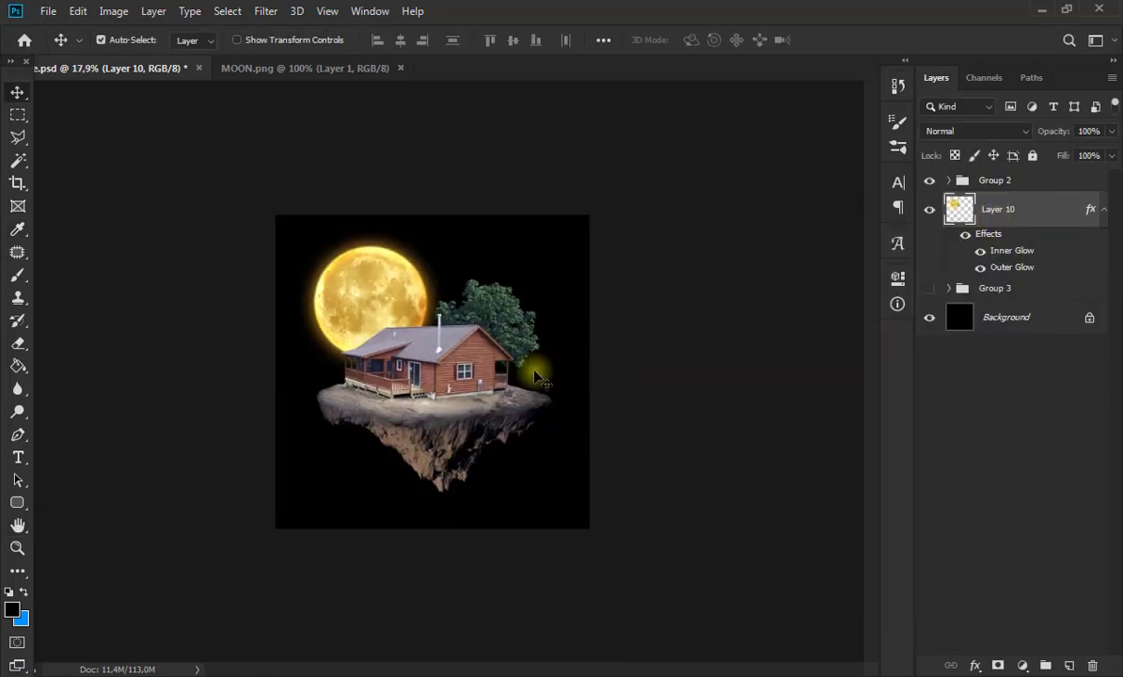
{"action": "scroll", "coordinate": [534, 374], "scroll_direction": "up", "scroll_amount": 4}
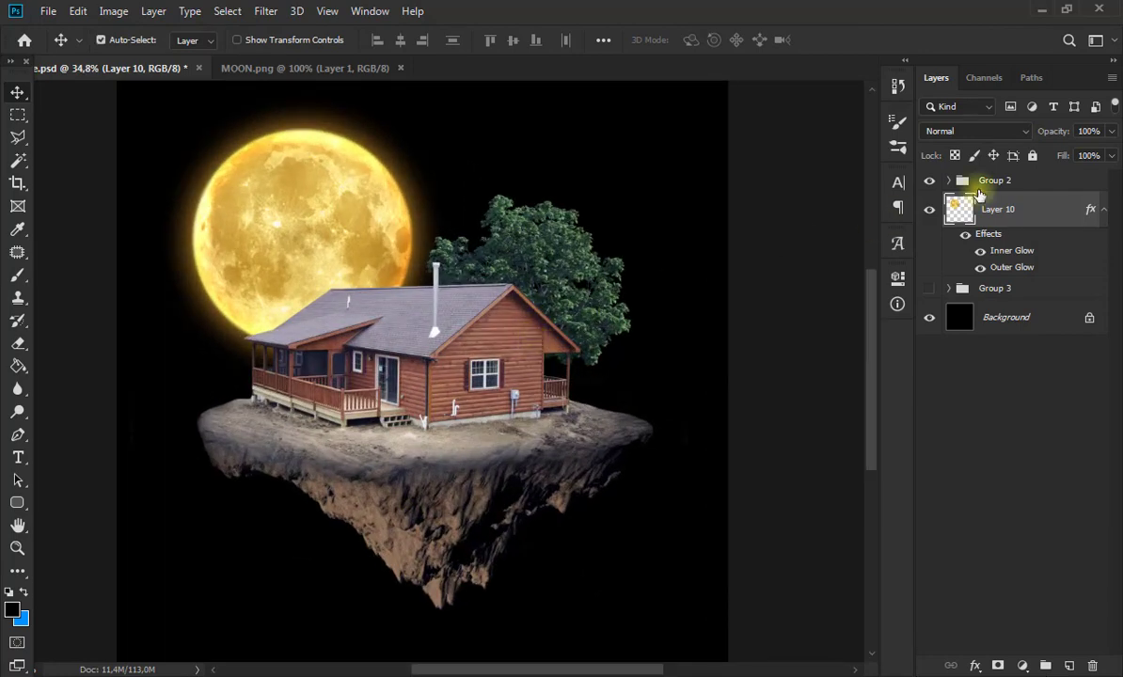
{"action": "left_click", "coordinate": [978, 186]}
{"action": "left_click", "coordinate": [930, 181]}
{"action": "left_click", "coordinate": [930, 182]}
{"action": "left_click_drag", "start_coordinate": [605, 673], "coordinate": [613, 673]}
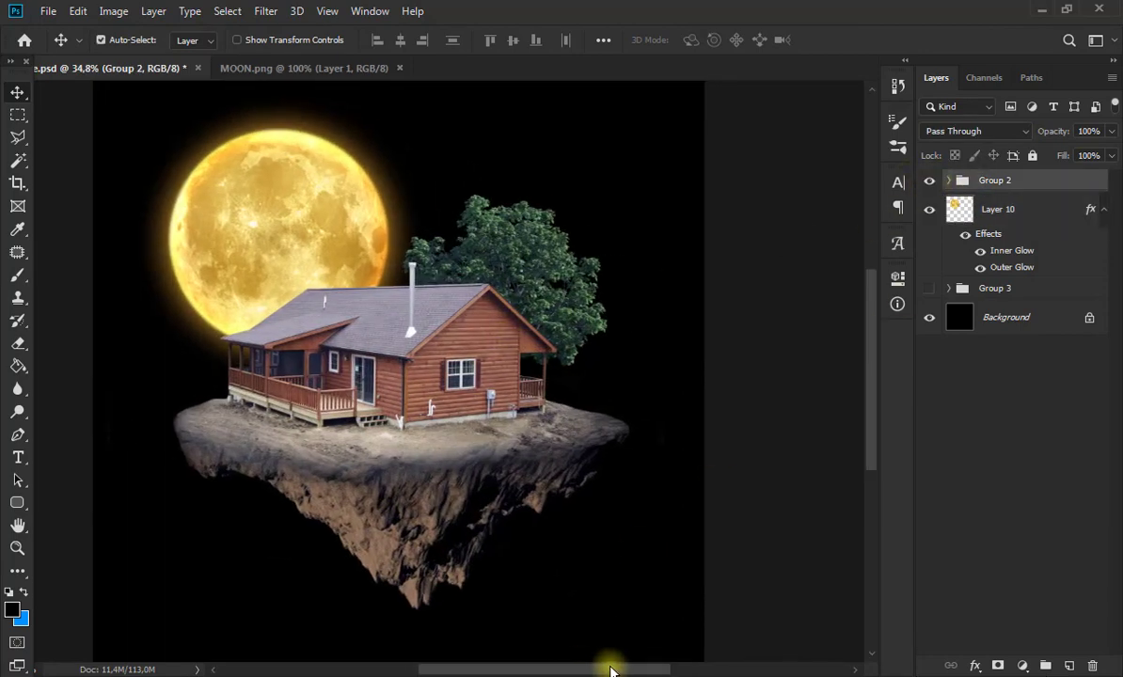
{"action": "left_click", "coordinate": [948, 180]}
{"action": "left_click", "coordinate": [963, 273]}
{"action": "left_click", "coordinate": [1035, 390]}
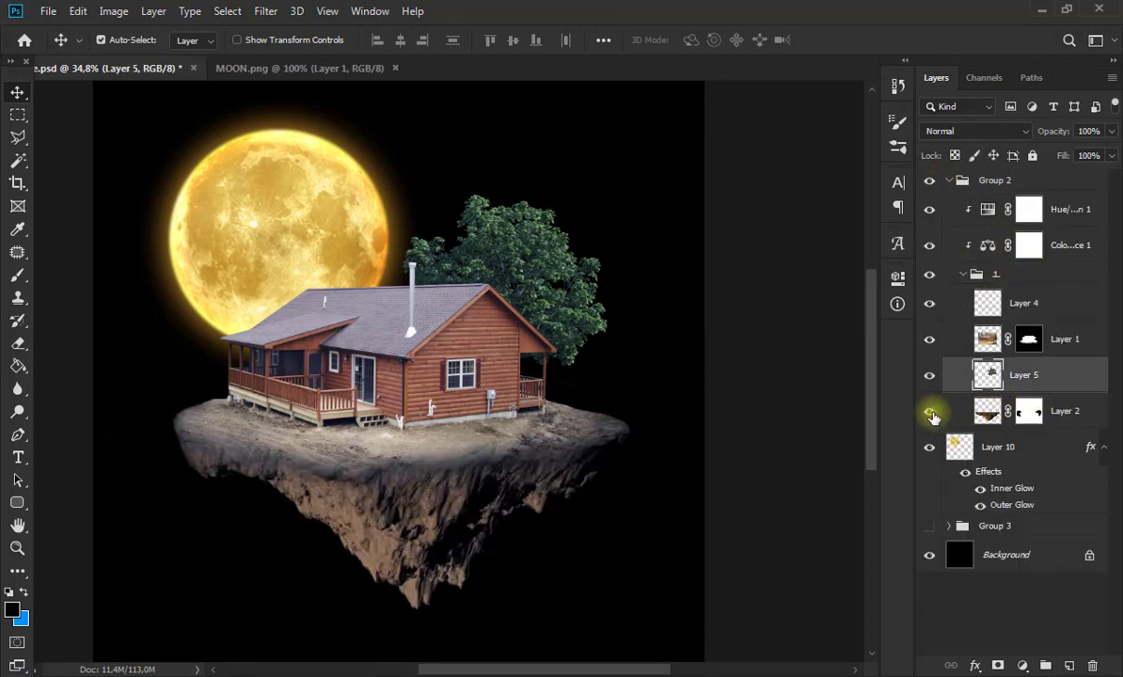
{"action": "left_click", "coordinate": [1044, 282]}
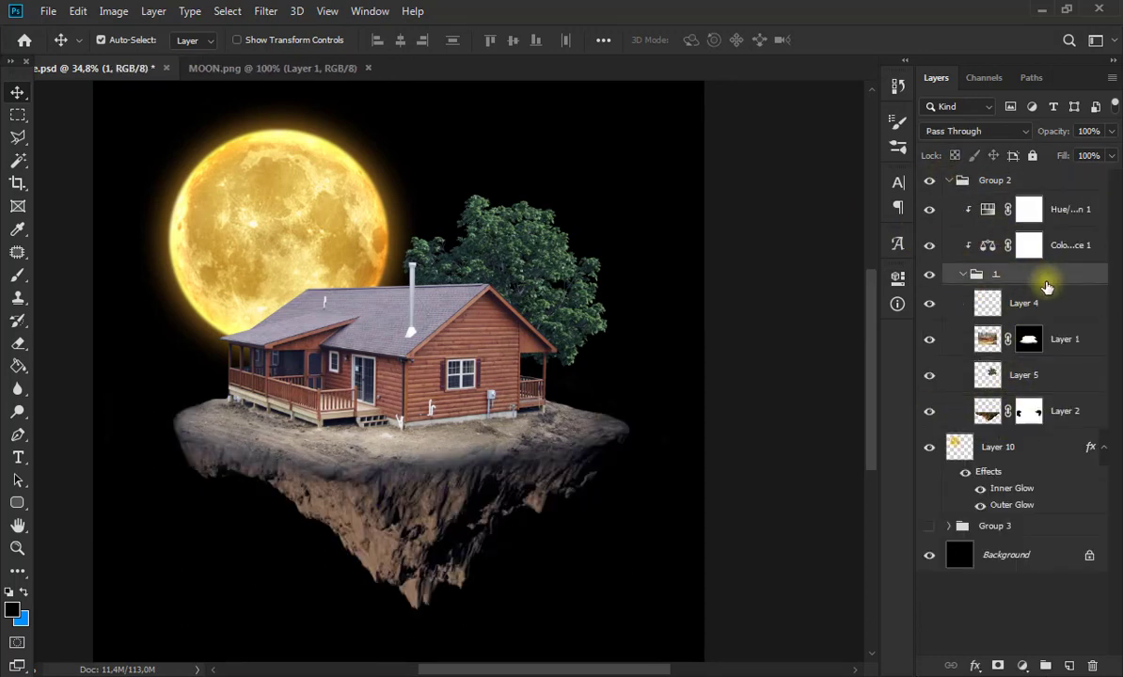
{"action": "key", "text": "ctrl+e"}
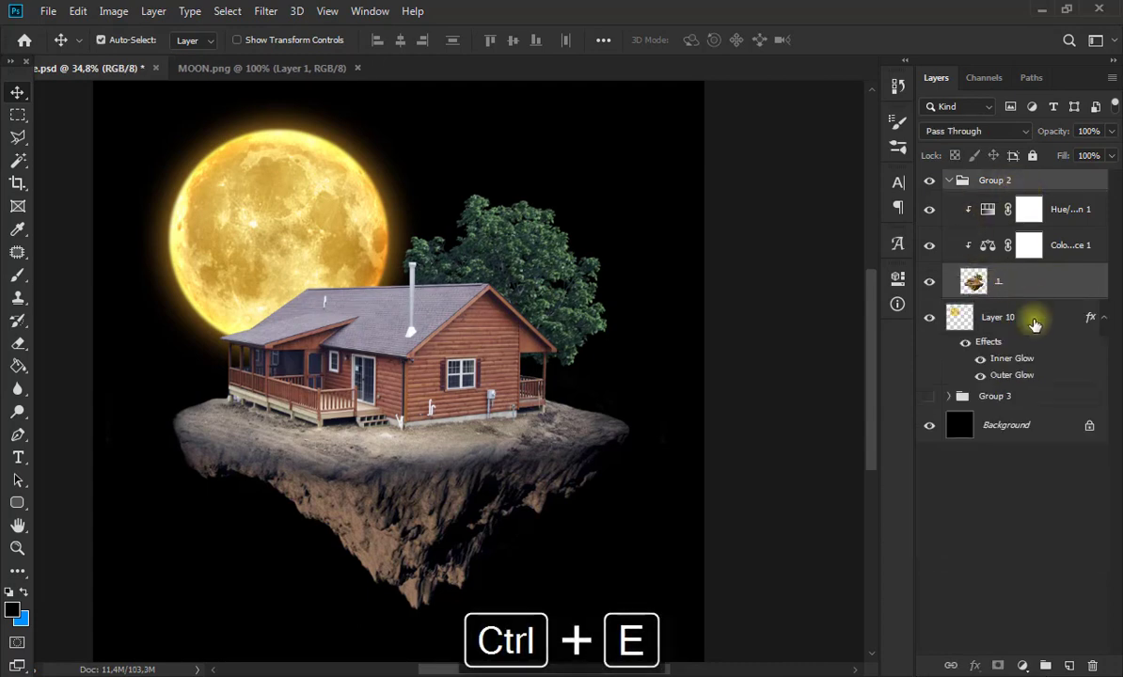
Add a new empty layer above the Hue/Saturation adjustment in the island group and select only that layer.
{"action": "left_click", "coordinate": [1073, 665]}
{"action": "left_click", "coordinate": [1009, 178], "text": "ctrl"}
{"action": "left_click", "coordinate": [1017, 321], "text": "ctrl"}
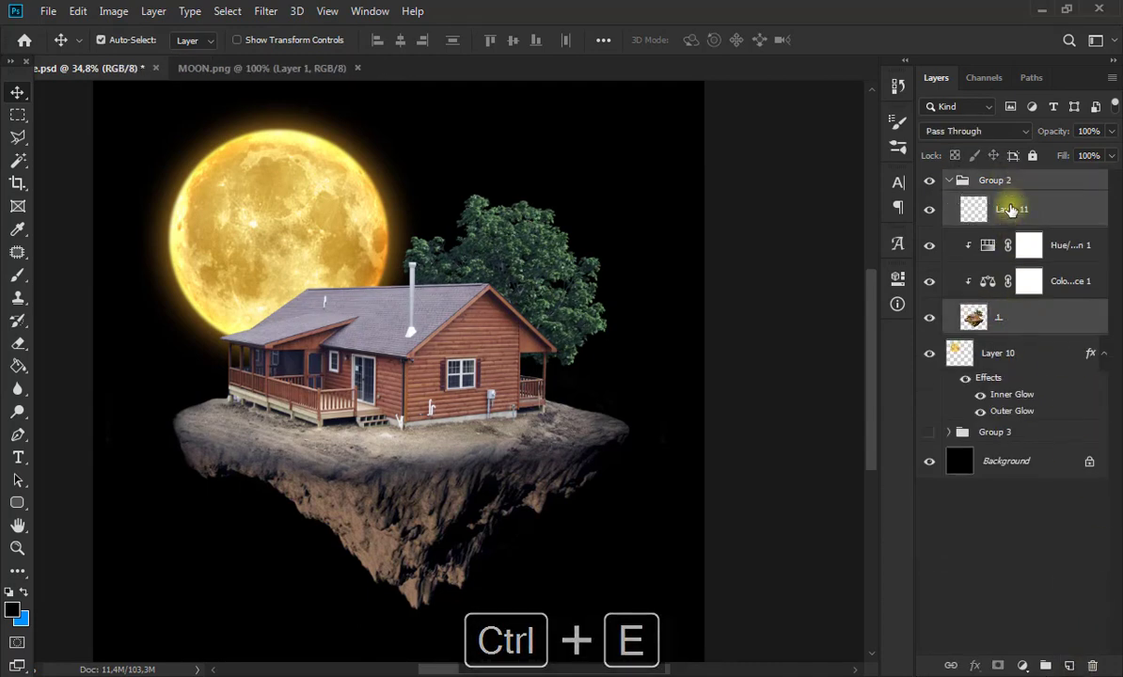
{"action": "left_click", "coordinate": [1011, 208]}
Paint black shadows on the ground along the house's base with a soft 59 px brush at 34% opacity.
{"action": "key", "text": "b"}
{"action": "left_click", "coordinate": [127, 41]}
{"action": "left_click_drag", "start_coordinate": [164, 96], "coordinate": [131, 96]}
{"action": "left_click", "coordinate": [375, 428]}
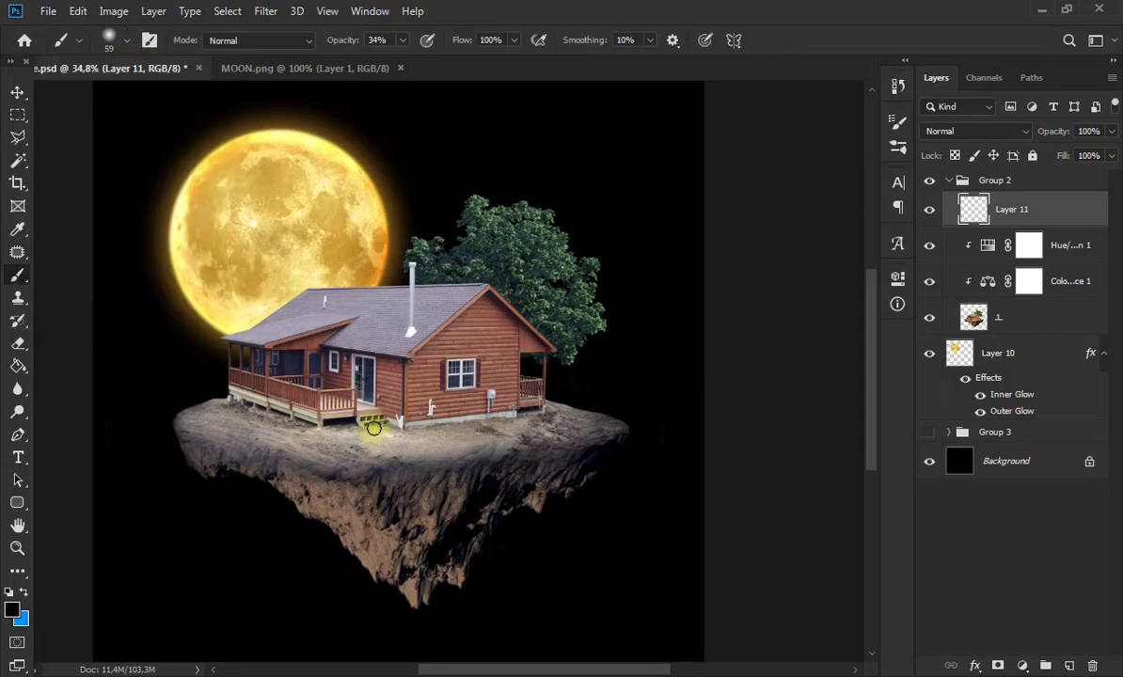
{"action": "left_click_drag", "start_coordinate": [324, 426], "coordinate": [233, 402]}
{"action": "scroll", "coordinate": [531, 433], "scroll_direction": "down", "scroll_amount": 1}
{"action": "scroll", "coordinate": [532, 434], "scroll_direction": "up", "scroll_amount": 5}
{"action": "mouse_move", "coordinate": [400, 427]}
{"action": "left_mouse_down"}
{"action": "mouse_move", "coordinate": [594, 406]}
{"action": "mouse_move", "coordinate": [591, 391]}
{"action": "left_mouse_up"}
Soften the painted ground shadows with a Gaussian Blur.
{"action": "left_click", "coordinate": [265, 11]}
{"action": "mouse_move", "coordinate": [294, 193]}
{"action": "left_click", "coordinate": [498, 249]}
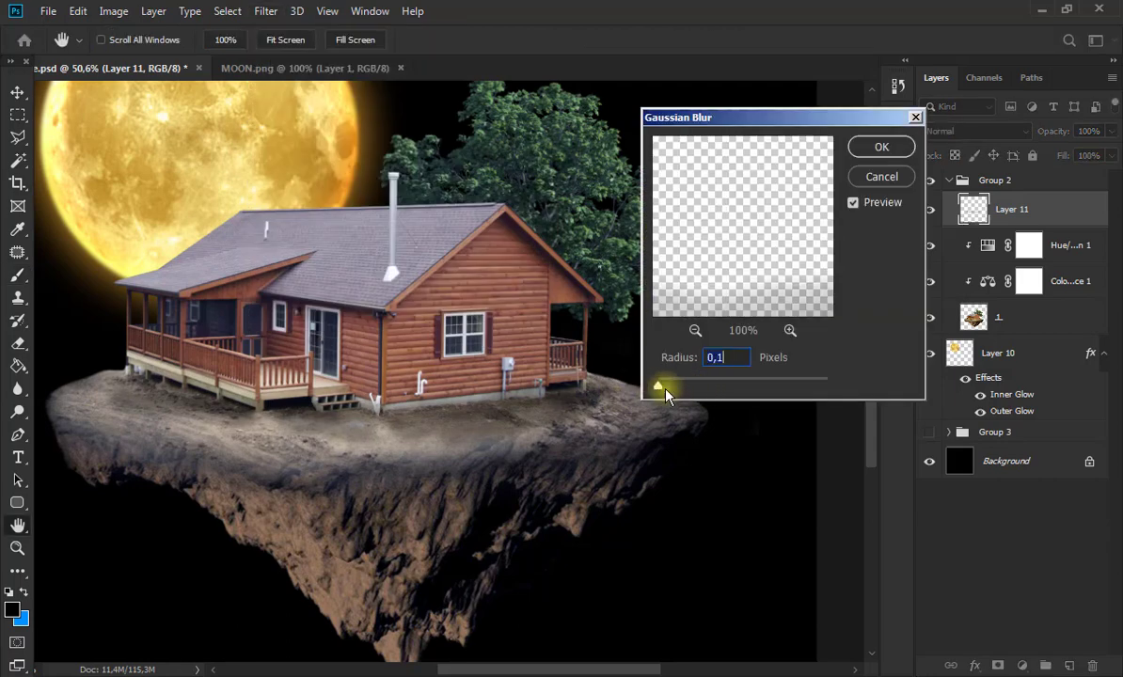
{"action": "left_click_drag", "start_coordinate": [665, 395], "coordinate": [744, 384]}
{"action": "key", "text": "Return"}
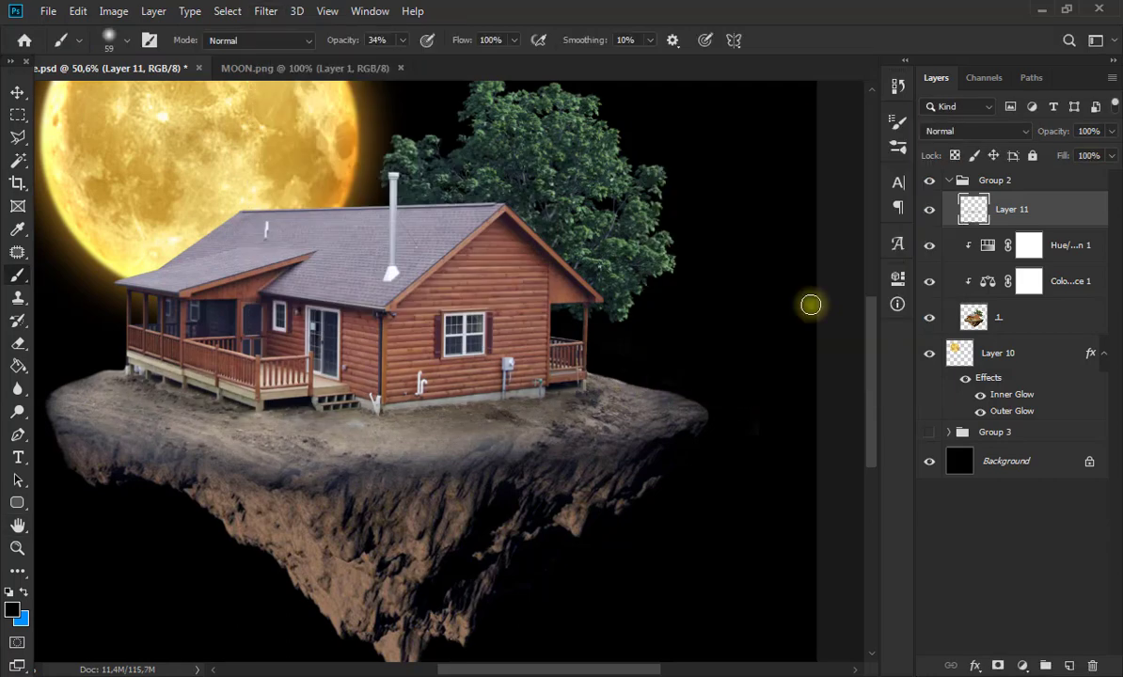
Add a new layer above the ground shadows and paint soft black shading over the house's walls, base and roof with the 59 px brush.
{"action": "scroll", "coordinate": [684, 408], "scroll_direction": "down", "scroll_amount": 3}
{"action": "left_click", "coordinate": [1068, 666]}
{"action": "scroll", "coordinate": [431, 484], "scroll_direction": "up", "scroll_amount": 6}
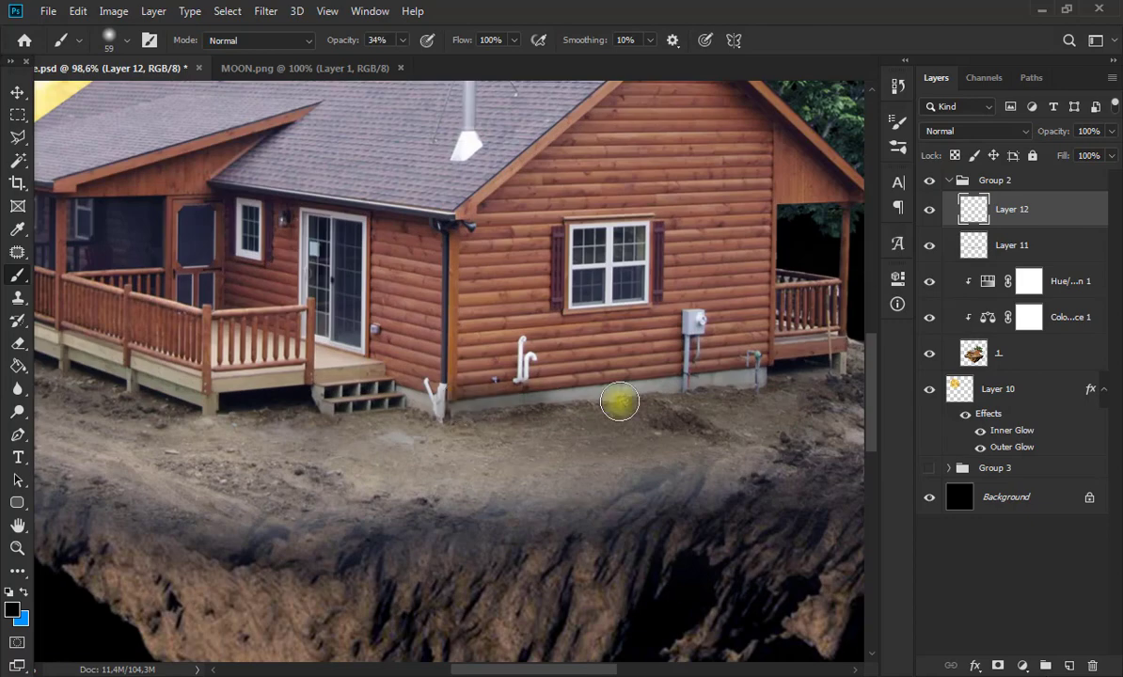
{"action": "mouse_move", "coordinate": [619, 403]}
{"action": "left_mouse_down"}
{"action": "mouse_move", "coordinate": [451, 381]}
{"action": "mouse_move", "coordinate": [388, 393]}
{"action": "left_mouse_up"}
{"action": "scroll", "coordinate": [452, 393], "scroll_direction": "down", "scroll_amount": 3}
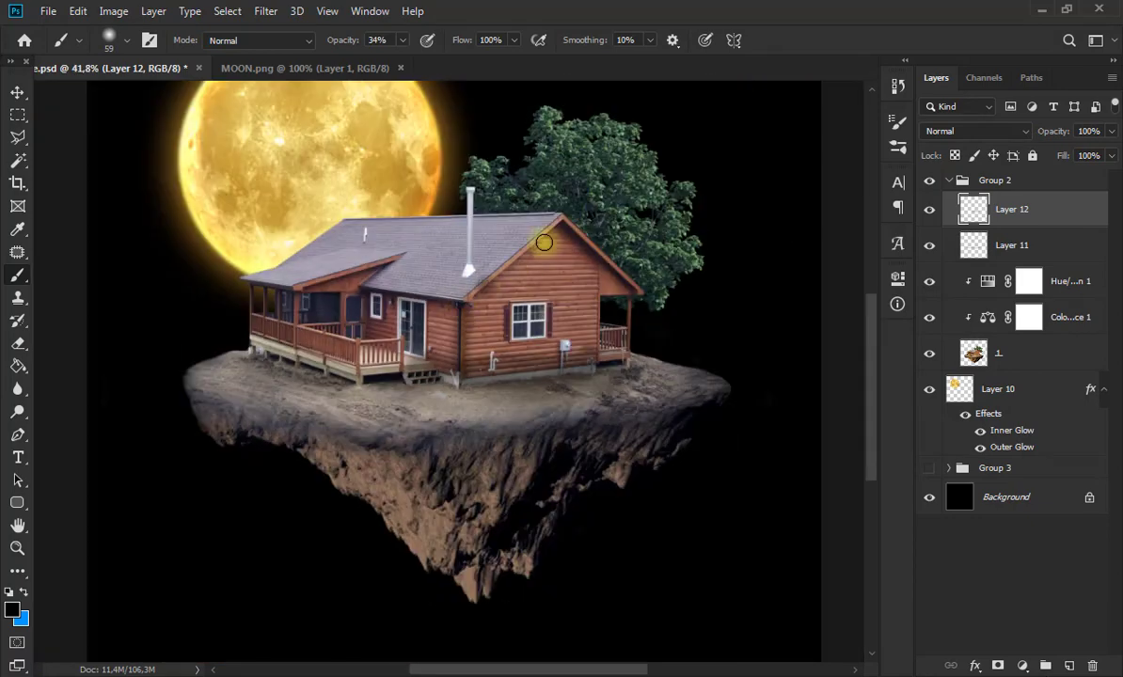
{"action": "left_click_drag", "start_coordinate": [545, 243], "coordinate": [621, 282]}
{"action": "left_click_drag", "start_coordinate": [262, 353], "coordinate": [418, 379]}
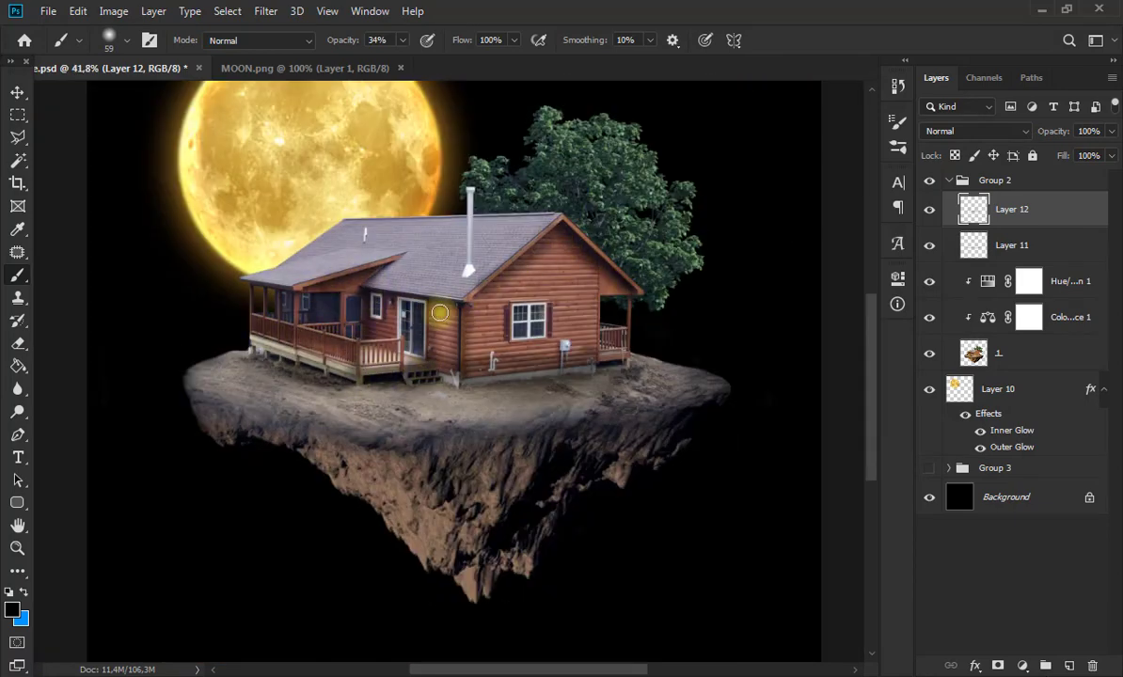
{"action": "mouse_move", "coordinate": [440, 312]}
{"action": "left_mouse_down"}
{"action": "mouse_move", "coordinate": [461, 379]}
{"action": "mouse_move", "coordinate": [635, 355]}
{"action": "left_mouse_up"}
{"action": "left_click_drag", "start_coordinate": [522, 219], "coordinate": [316, 244]}
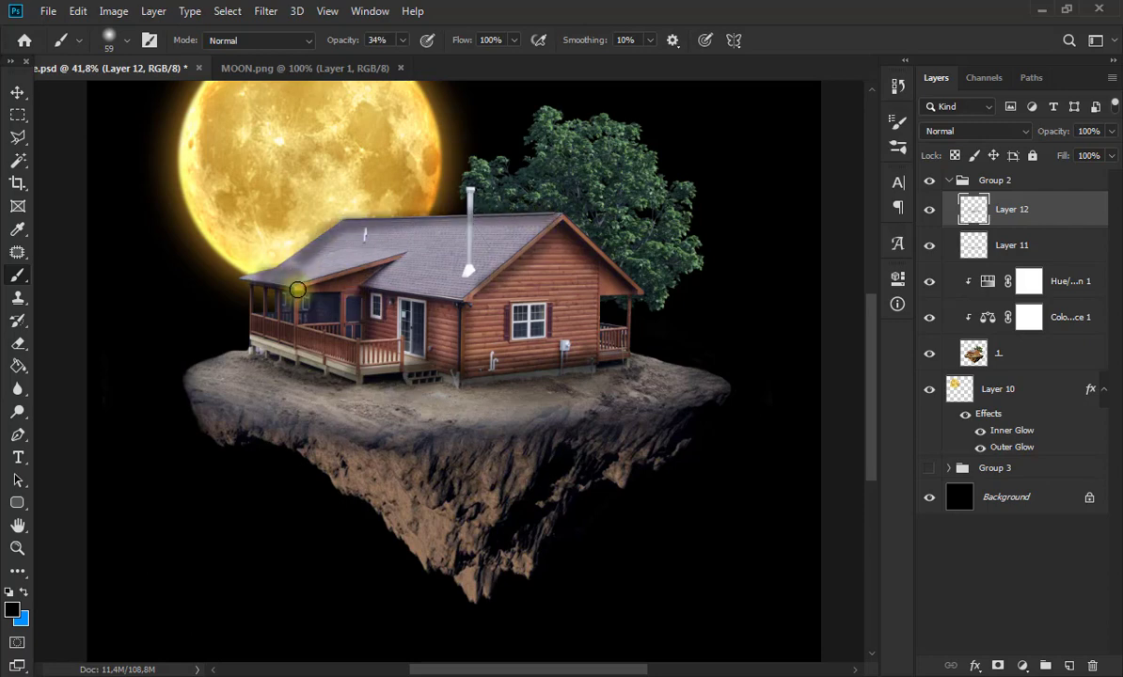
Blur the painted house shading with a Gaussian Blur of 19.4 pixels radius.
{"action": "left_click", "coordinate": [267, 11]}
{"action": "mouse_move", "coordinate": [297, 193]}
{"action": "left_click", "coordinate": [494, 254]}
{"action": "left_click_drag", "start_coordinate": [734, 386], "coordinate": [726, 386]}
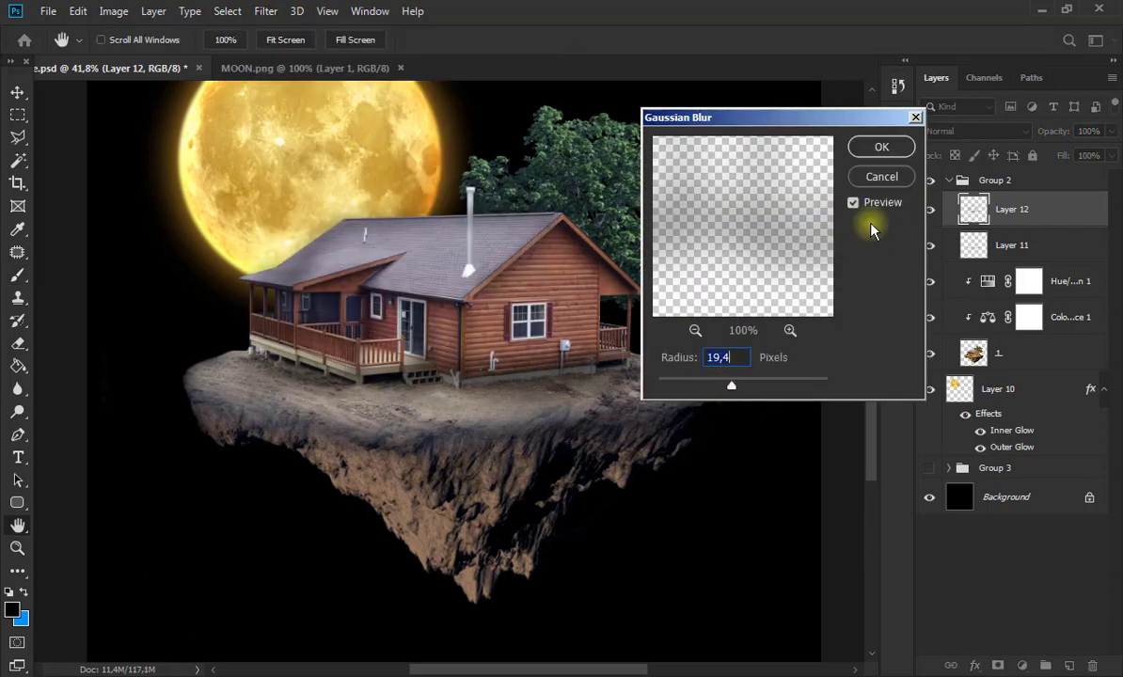
{"action": "left_click", "coordinate": [882, 147]}
Erase the blurred shading that spills past the house roof onto the moon with a soft 322 px eraser.
{"action": "left_click", "coordinate": [18, 343]}
{"action": "left_click", "coordinate": [126, 40]}
{"action": "left_click_drag", "start_coordinate": [181, 96], "coordinate": [173, 96]}
{"action": "mouse_move", "coordinate": [305, 216]}
{"action": "left_mouse_down"}
{"action": "mouse_move", "coordinate": [238, 233]}
{"action": "mouse_move", "coordinate": [218, 178]}
{"action": "left_mouse_up"}
{"action": "scroll", "coordinate": [292, 233], "scroll_direction": "down", "scroll_amount": 4}
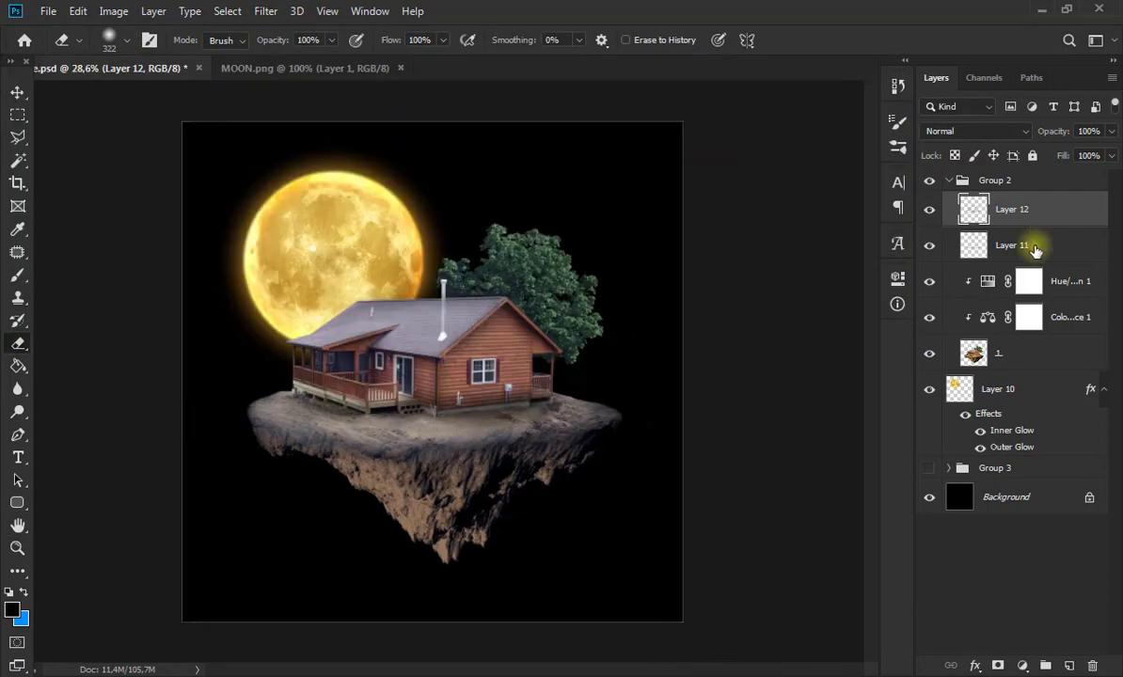
Merge the two shadow layers, the colour adjustments and the island image, and flatten their enclosing group into a single layer.
{"action": "left_click", "coordinate": [1035, 246], "text": "ctrl"}
{"action": "left_click", "coordinate": [1038, 354], "text": "ctrl"}
{"action": "key", "text": "ctrl+e"}
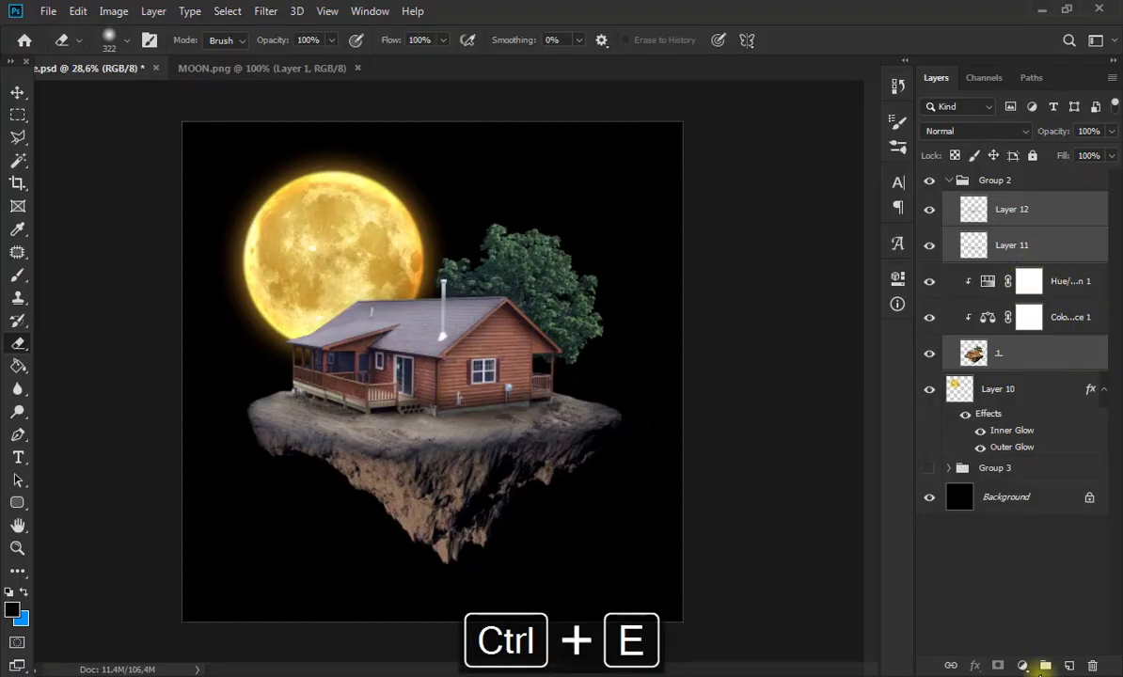
{"action": "left_click", "coordinate": [1045, 665]}
{"action": "key", "text": "ctrl+e"}
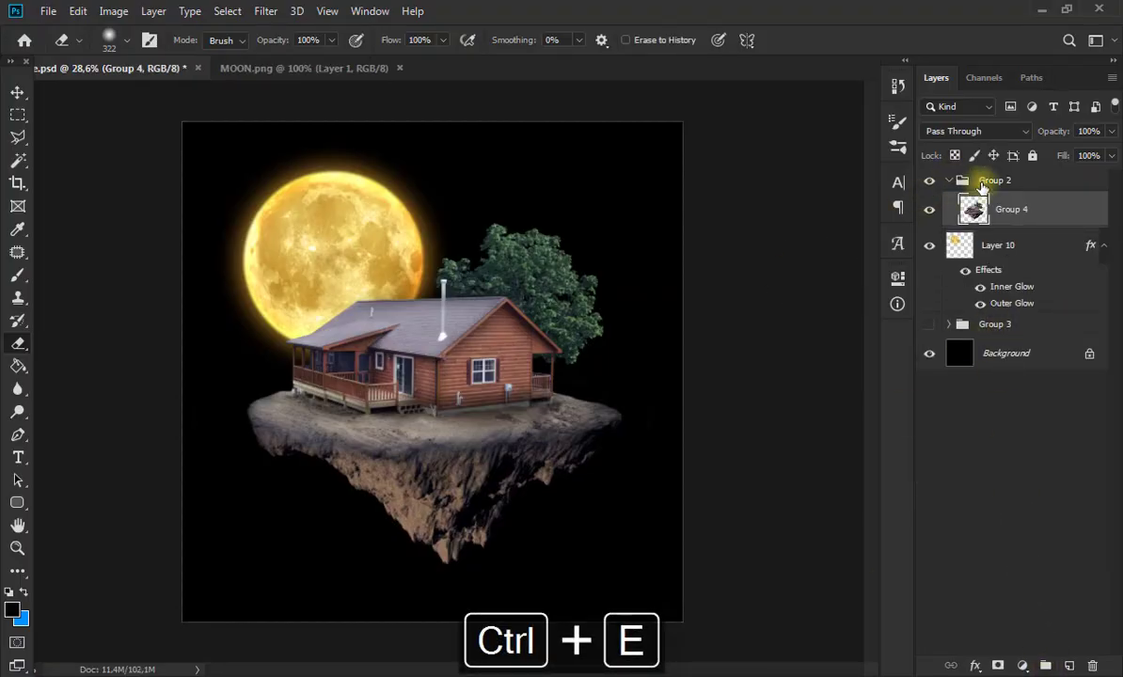
{"action": "left_click", "coordinate": [983, 186]}
{"action": "key", "text": "ctrl+e"}
Darken the base of the house's side wall using the Burn tool at 73 px with 63% exposure on the midtones.
{"action": "scroll", "coordinate": [561, 437], "scroll_direction": "up", "scroll_amount": 3}
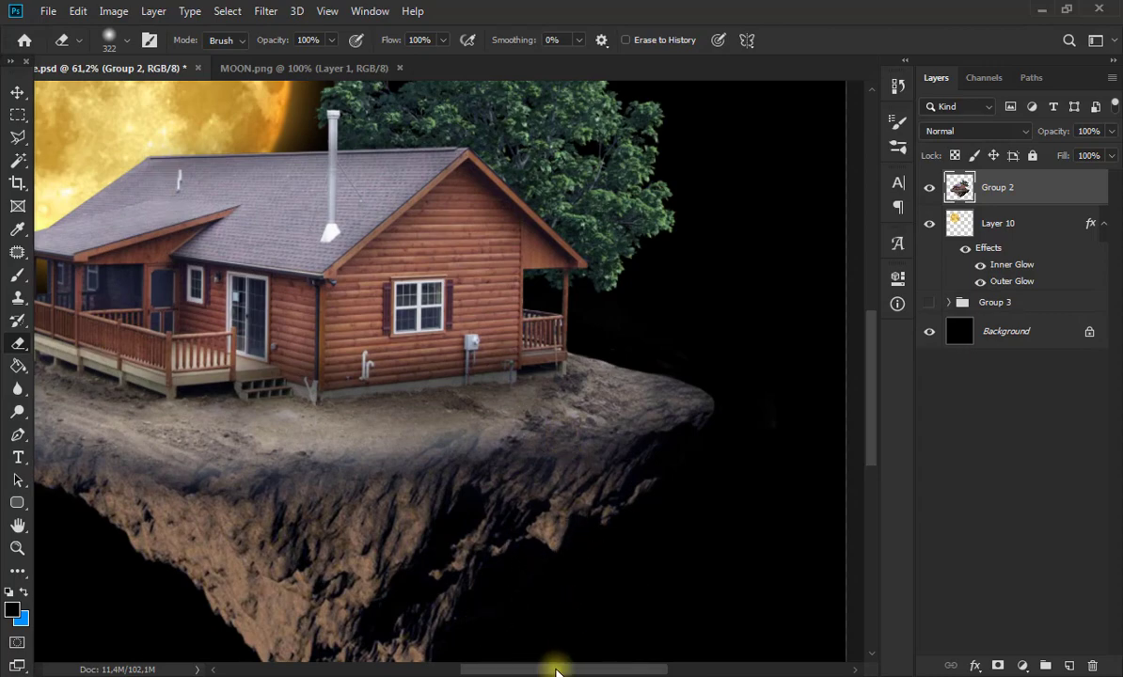
{"action": "left_click_drag", "start_coordinate": [555, 670], "coordinate": [508, 671]}
{"action": "left_click", "coordinate": [17, 411]}
{"action": "left_click", "coordinate": [85, 407]}
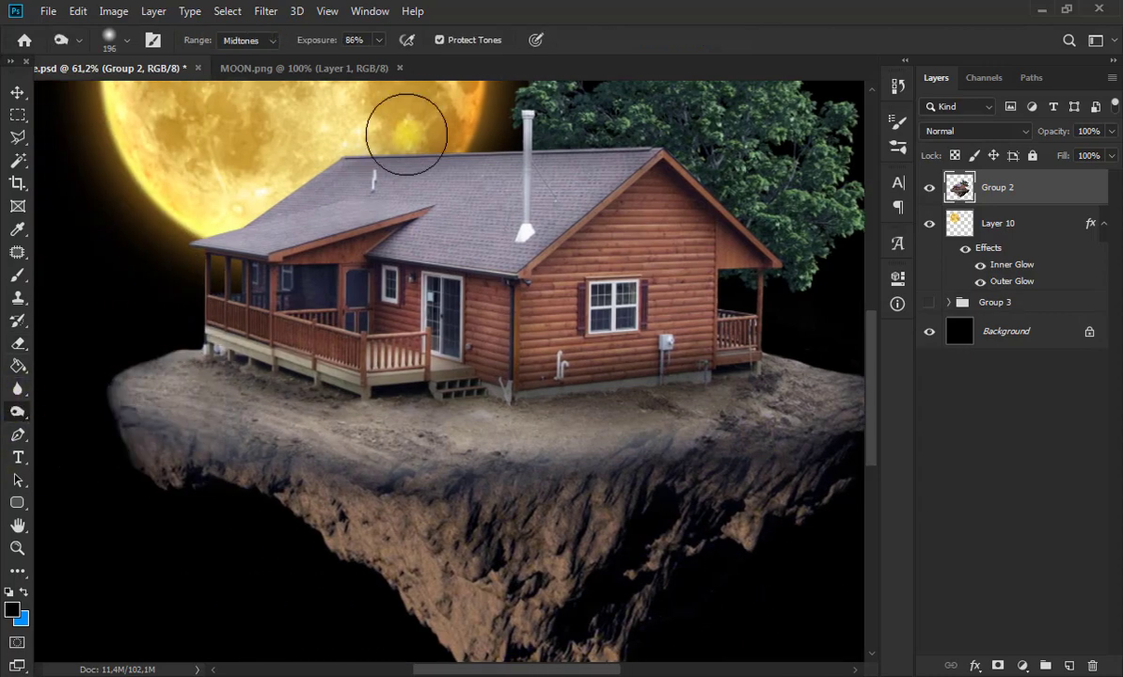
{"action": "left_click", "coordinate": [127, 41]}
{"action": "left_click_drag", "start_coordinate": [157, 98], "coordinate": [139, 98]}
{"action": "left_click", "coordinate": [379, 40]}
{"action": "left_click_drag", "start_coordinate": [382, 60], "coordinate": [361, 61]}
{"action": "left_click_drag", "start_coordinate": [555, 392], "coordinate": [759, 367]}
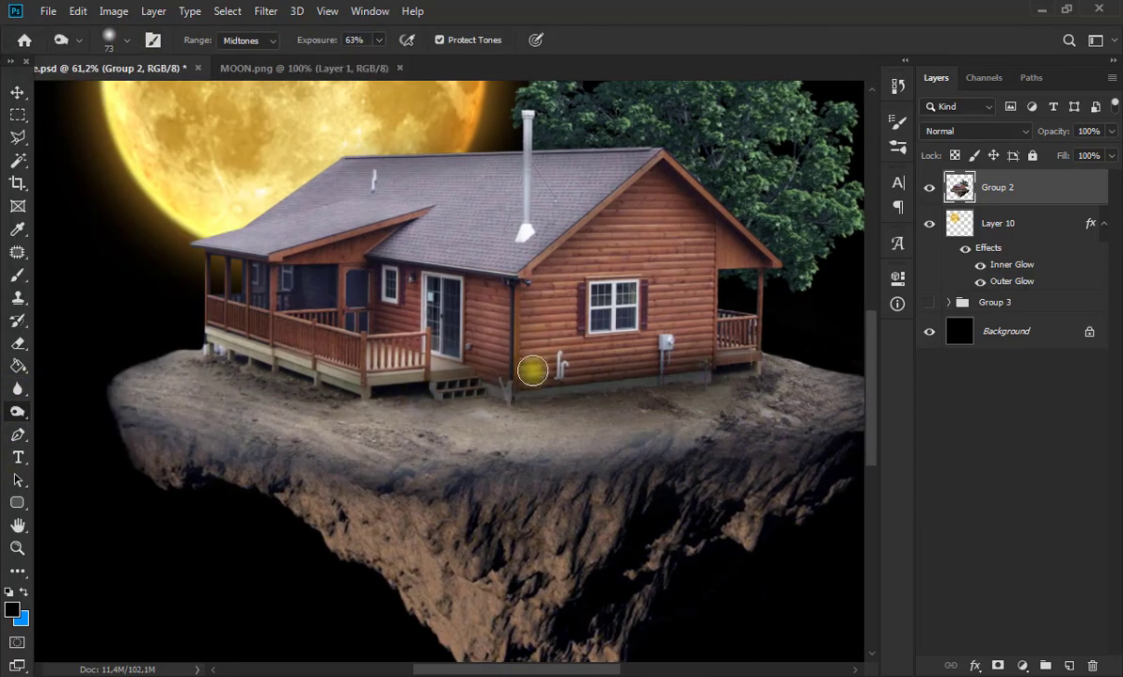
Reduce the Burn brush to 23 px and darken the front porch area beneath the roof's eaves.
{"action": "scroll", "coordinate": [531, 369], "scroll_direction": "up", "scroll_amount": 2}
{"action": "left_click", "coordinate": [127, 41]}
{"action": "left_click_drag", "start_coordinate": [139, 98], "coordinate": [110, 96]}
{"action": "left_click_drag", "start_coordinate": [321, 250], "coordinate": [268, 304]}
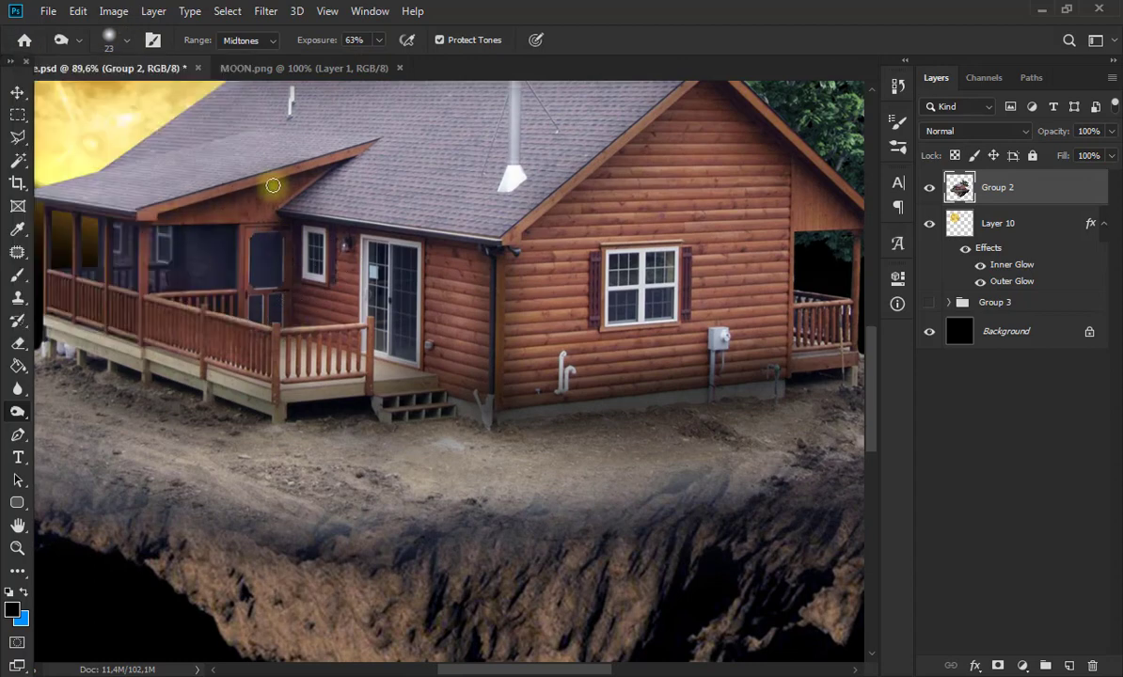
Burn the ground around the base of the side porch's corner post with the 23 px brush.
{"action": "scroll", "coordinate": [470, 310], "scroll_direction": "down", "scroll_amount": 6}
{"action": "scroll", "coordinate": [555, 320], "scroll_direction": "up", "scroll_amount": 3}
{"action": "scroll", "coordinate": [555, 484], "scroll_direction": "up", "scroll_amount": 1}
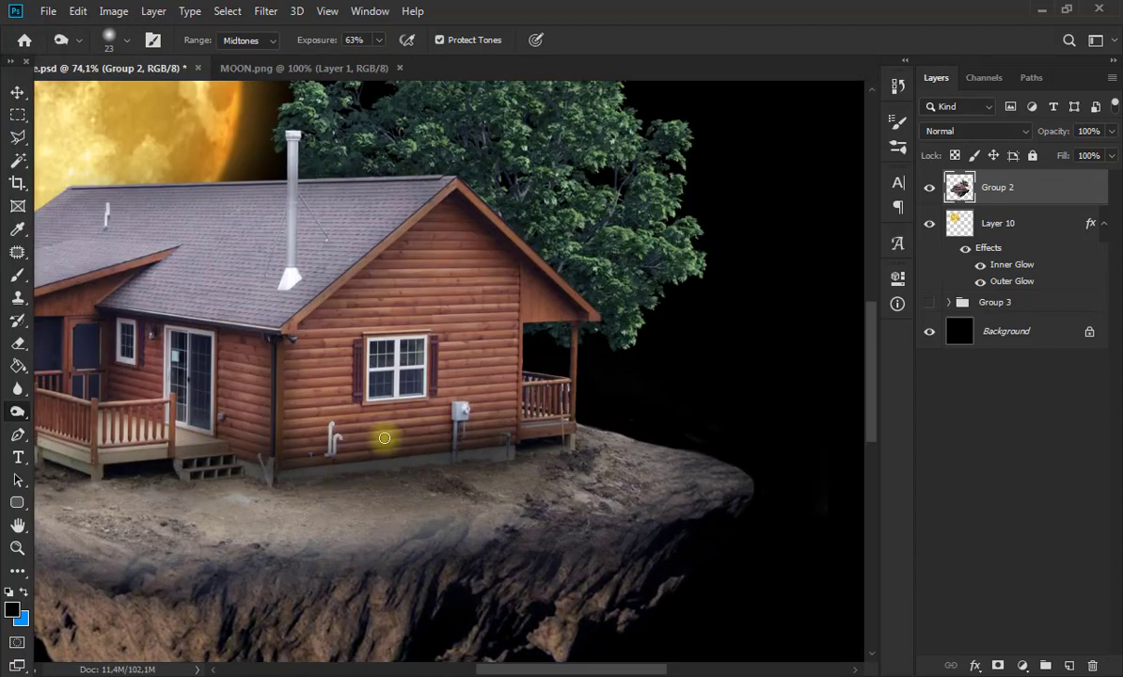
{"action": "scroll", "coordinate": [385, 439], "scroll_direction": "up", "scroll_amount": 3}
{"action": "scroll", "coordinate": [343, 231], "scroll_direction": "down", "scroll_amount": 2}
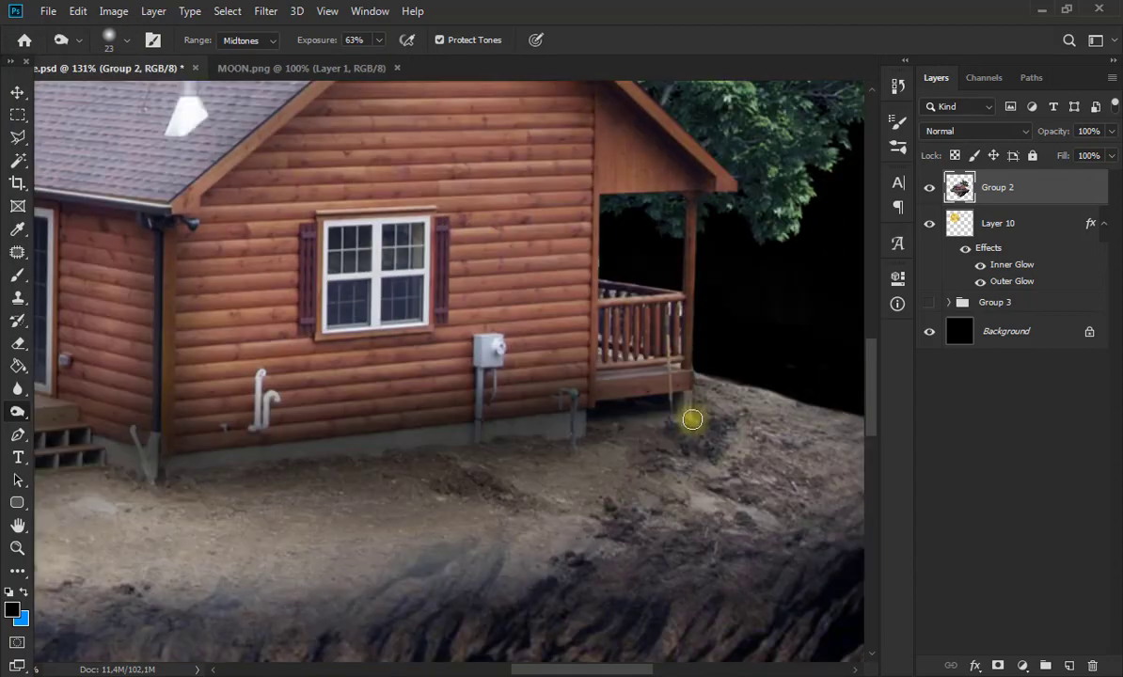
Darken the front rim of the floating island with the Burn tool at a brush size of 56 and 63% exposure.
{"action": "scroll", "coordinate": [591, 374], "scroll_direction": "down", "scroll_amount": 4}
{"action": "scroll", "coordinate": [544, 355], "scroll_direction": "up", "scroll_amount": 2}
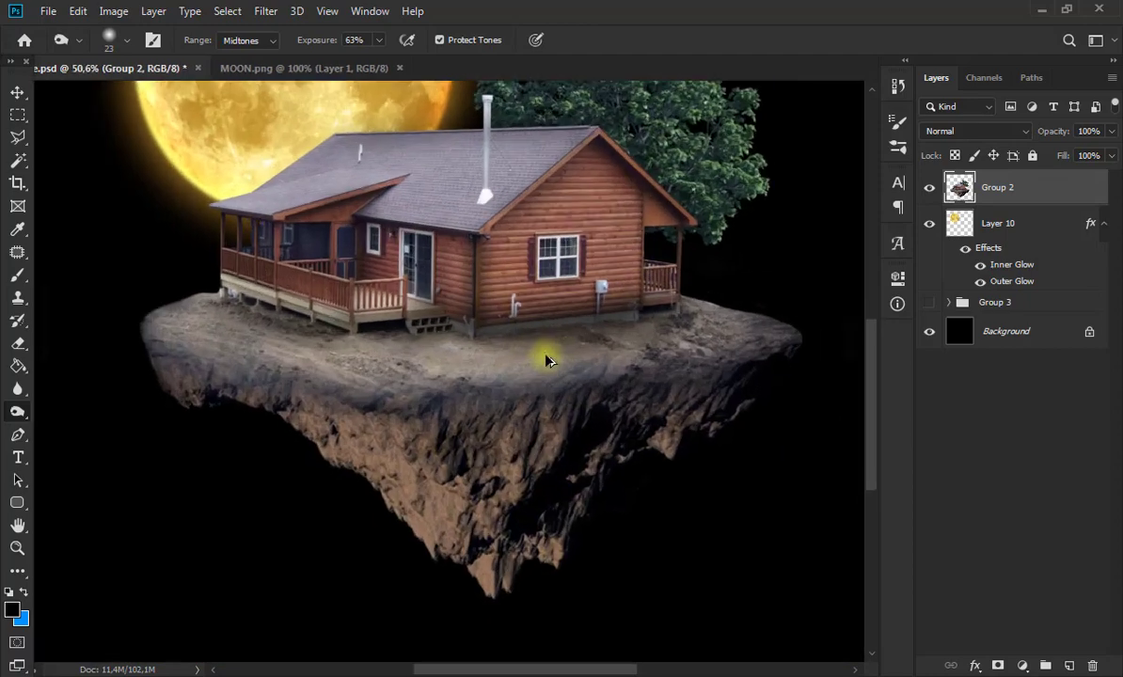
{"action": "left_click", "coordinate": [127, 40]}
{"action": "left_click_drag", "start_coordinate": [112, 95], "coordinate": [129, 96]}
{"action": "left_click_drag", "start_coordinate": [254, 374], "coordinate": [383, 418]}
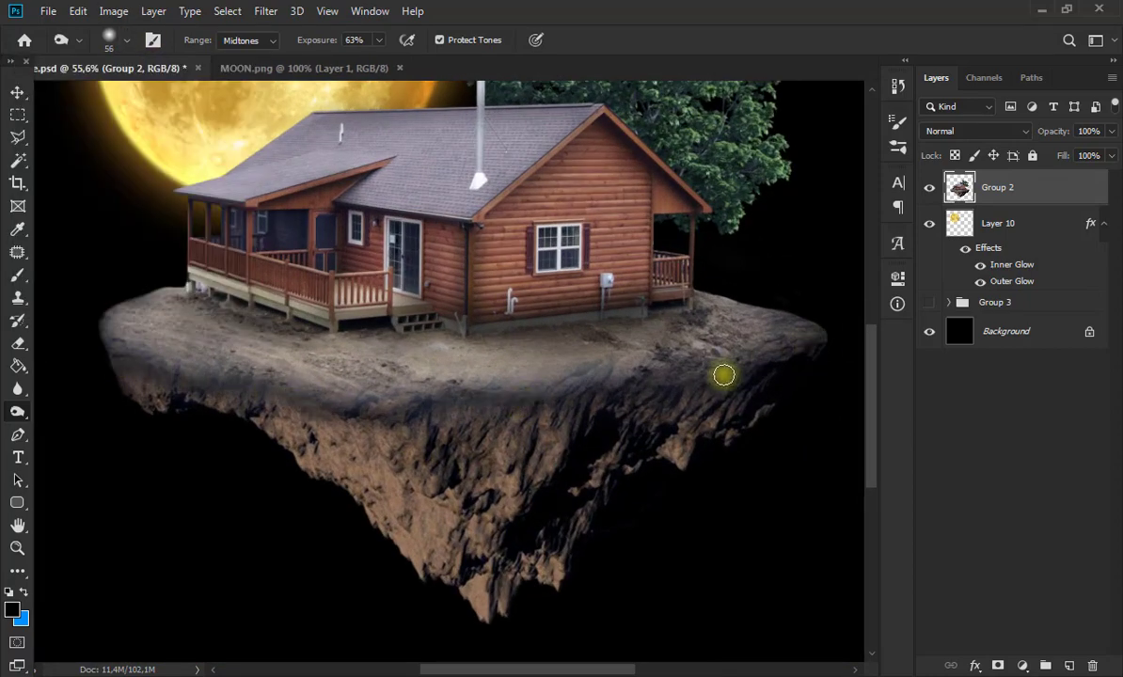
{"action": "mouse_move", "coordinate": [725, 376]}
{"action": "left_mouse_down"}
{"action": "mouse_move", "coordinate": [380, 404]}
{"action": "mouse_move", "coordinate": [286, 401]}
{"action": "left_mouse_up"}
Burn the island's rim and upper rock more strongly at 100% exposure, enlarging the brush to 228.
{"action": "left_click", "coordinate": [379, 40]}
{"action": "left_click_drag", "start_coordinate": [381, 60], "coordinate": [425, 60]}
{"action": "mouse_move", "coordinate": [762, 373]}
{"action": "left_mouse_down"}
{"action": "mouse_move", "coordinate": [354, 423]}
{"action": "mouse_move", "coordinate": [273, 412]}
{"action": "left_mouse_up"}
{"action": "left_click", "coordinate": [127, 40]}
{"action": "left_click_drag", "start_coordinate": [130, 97], "coordinate": [198, 99]}
{"action": "mouse_move", "coordinate": [282, 423]}
{"action": "left_mouse_down"}
{"action": "mouse_move", "coordinate": [567, 426]}
{"action": "mouse_move", "coordinate": [715, 381]}
{"action": "left_mouse_up"}
{"action": "scroll", "coordinate": [579, 509], "scroll_direction": "down", "scroll_amount": 8}
{"action": "scroll", "coordinate": [423, 452], "scroll_direction": "up", "scroll_amount": 5}
Dodge the island's edge, the roof and the moonlit side of the tree at 50% exposure, undoing the last stroke.
{"action": "right_click", "coordinate": [19, 415]}
{"action": "left_click", "coordinate": [76, 383]}
{"action": "mouse_move", "coordinate": [205, 374]}
{"action": "left_mouse_down"}
{"action": "mouse_move", "coordinate": [287, 414]}
{"action": "mouse_move", "coordinate": [694, 370]}
{"action": "mouse_move", "coordinate": [311, 400]}
{"action": "left_mouse_up"}
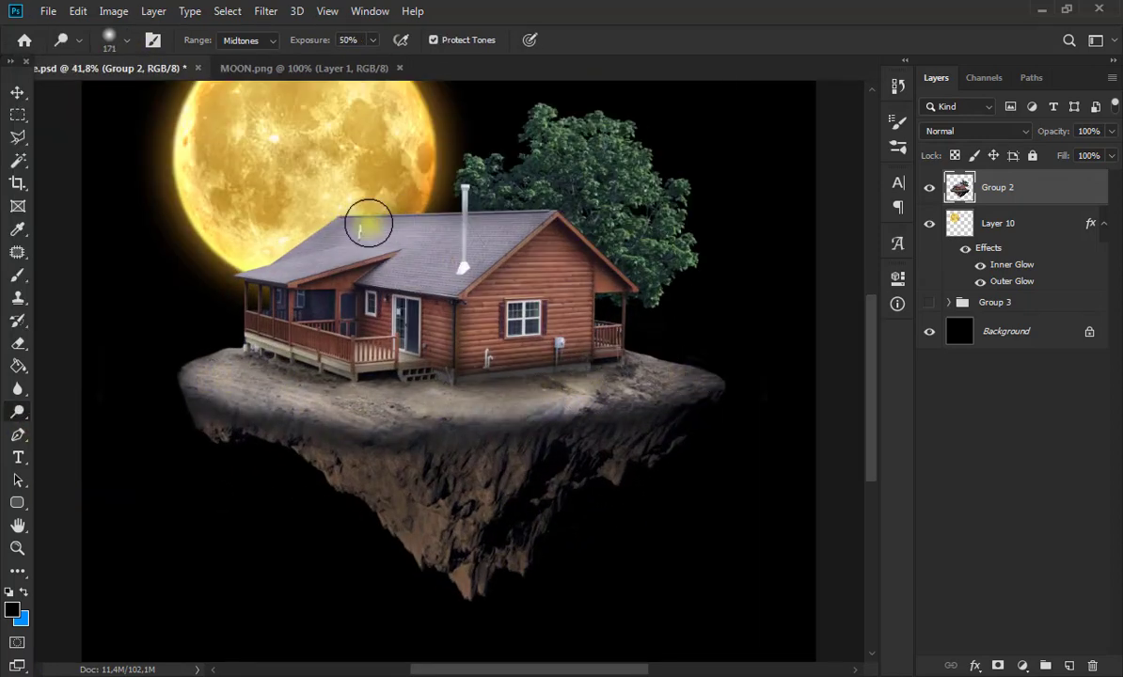
{"action": "left_click_drag", "start_coordinate": [368, 223], "coordinate": [406, 193]}
{"action": "scroll", "coordinate": [424, 193], "scroll_direction": "up", "scroll_amount": 2}
{"action": "mouse_move", "coordinate": [576, 203]}
{"action": "left_mouse_down"}
{"action": "mouse_move", "coordinate": [476, 277]}
{"action": "mouse_move", "coordinate": [636, 204]}
{"action": "mouse_move", "coordinate": [516, 276]}
{"action": "left_mouse_up"}
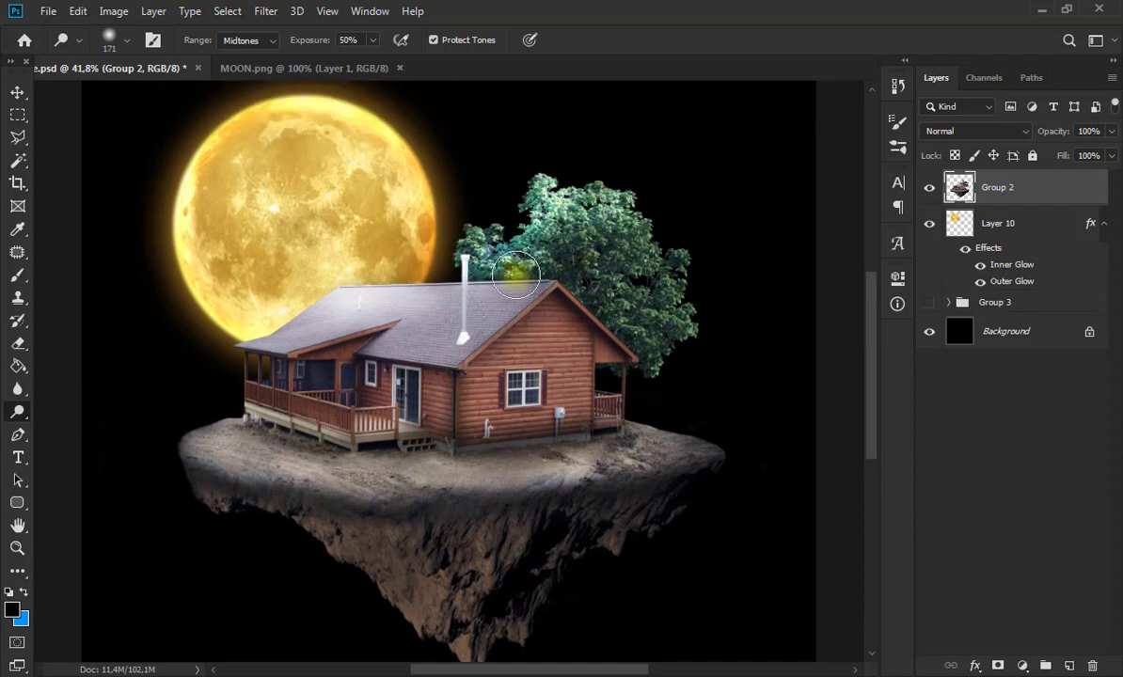
{"action": "key", "text": "ctrl+z"}
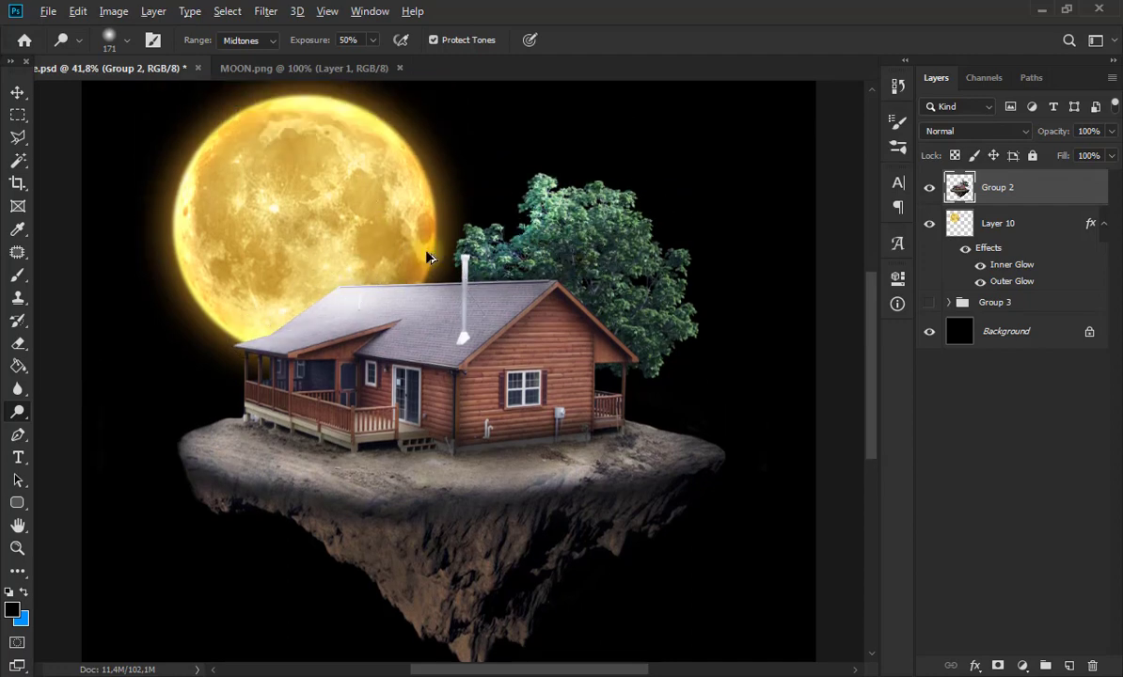
{"action": "scroll", "coordinate": [430, 258], "scroll_direction": "down", "scroll_amount": 1}
{"action": "mouse_move", "coordinate": [233, 388]}
{"action": "left_mouse_down"}
{"action": "mouse_move", "coordinate": [191, 409]}
{"action": "mouse_move", "coordinate": [412, 407]}
{"action": "left_mouse_up"}
{"action": "key", "text": "ctrl+z"}
Darken the island's rocky underside with the Burn tool at 100% exposure and a brush size of 228.
{"action": "scroll", "coordinate": [413, 388], "scroll_direction": "down", "scroll_amount": 6}
{"action": "scroll", "coordinate": [400, 415], "scroll_direction": "up", "scroll_amount": 9}
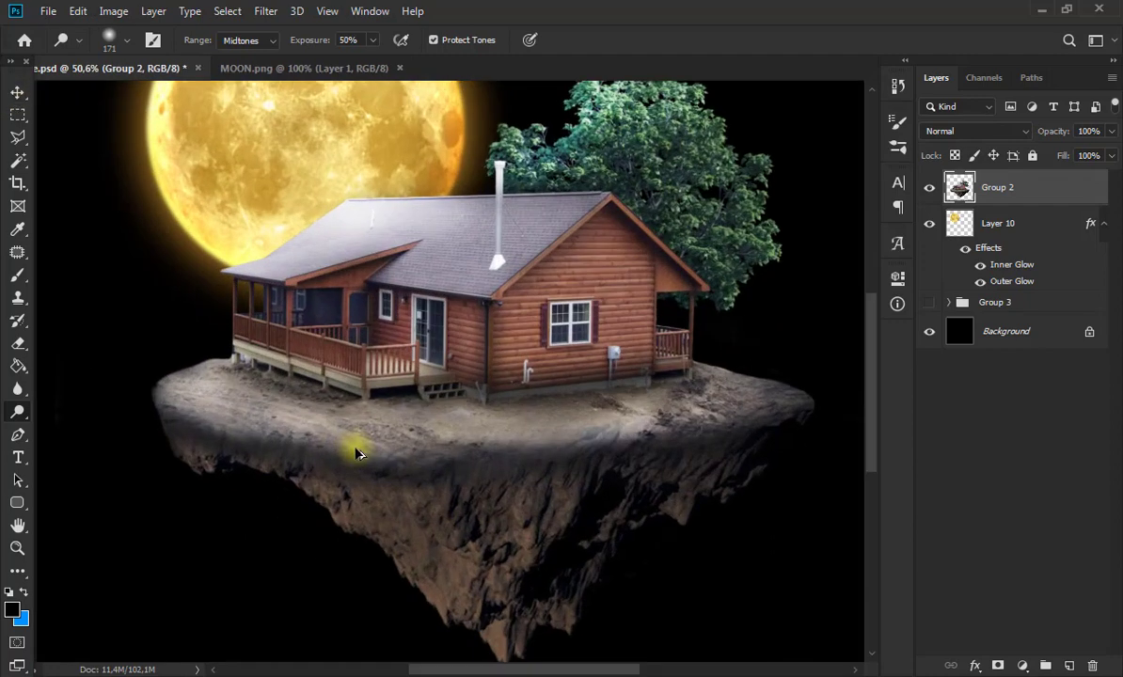
{"action": "scroll", "coordinate": [357, 454], "scroll_direction": "up", "scroll_amount": 2}
{"action": "right_click", "coordinate": [18, 412]}
{"action": "left_click", "coordinate": [75, 396]}
{"action": "mouse_move", "coordinate": [338, 499]}
{"action": "left_mouse_down"}
{"action": "mouse_move", "coordinate": [421, 544]}
{"action": "mouse_move", "coordinate": [555, 508]}
{"action": "left_mouse_up"}
{"action": "scroll", "coordinate": [569, 604], "scroll_direction": "down", "scroll_amount": 7}
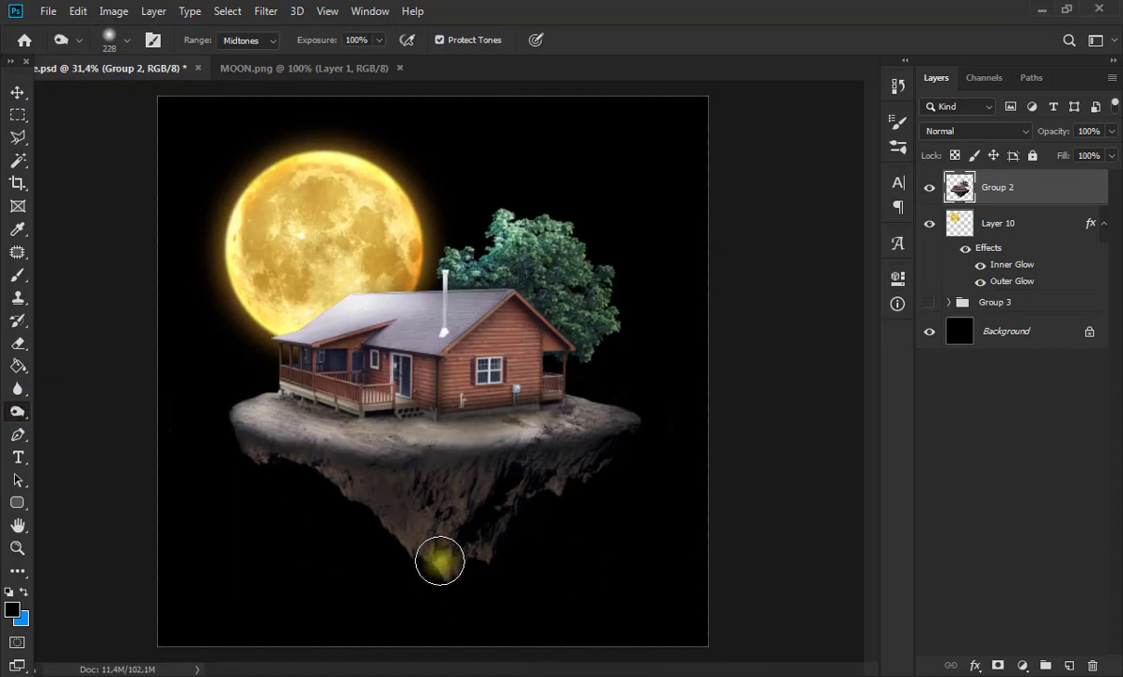
Show the Group 3 sky, flatten it into one layer and merge it down into the Background.
{"action": "left_click", "coordinate": [18, 92]}
{"action": "scroll", "coordinate": [604, 299], "scroll_direction": "down", "scroll_amount": 6}
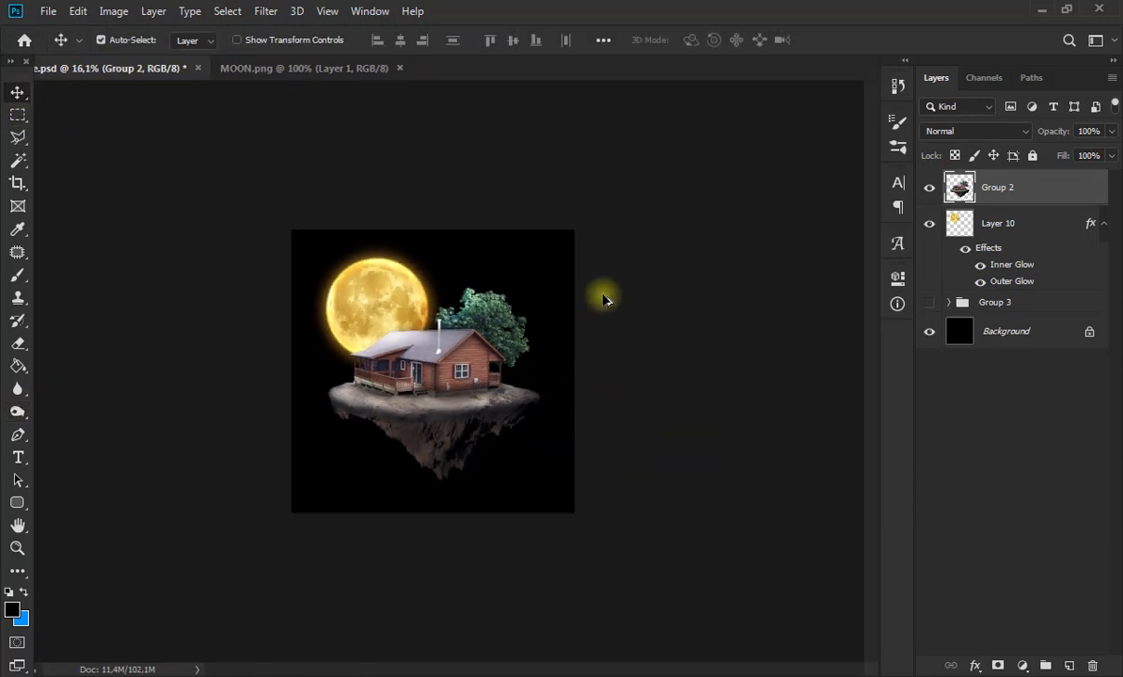
{"action": "left_click", "coordinate": [929, 302]}
{"action": "left_click", "coordinate": [994, 303]}
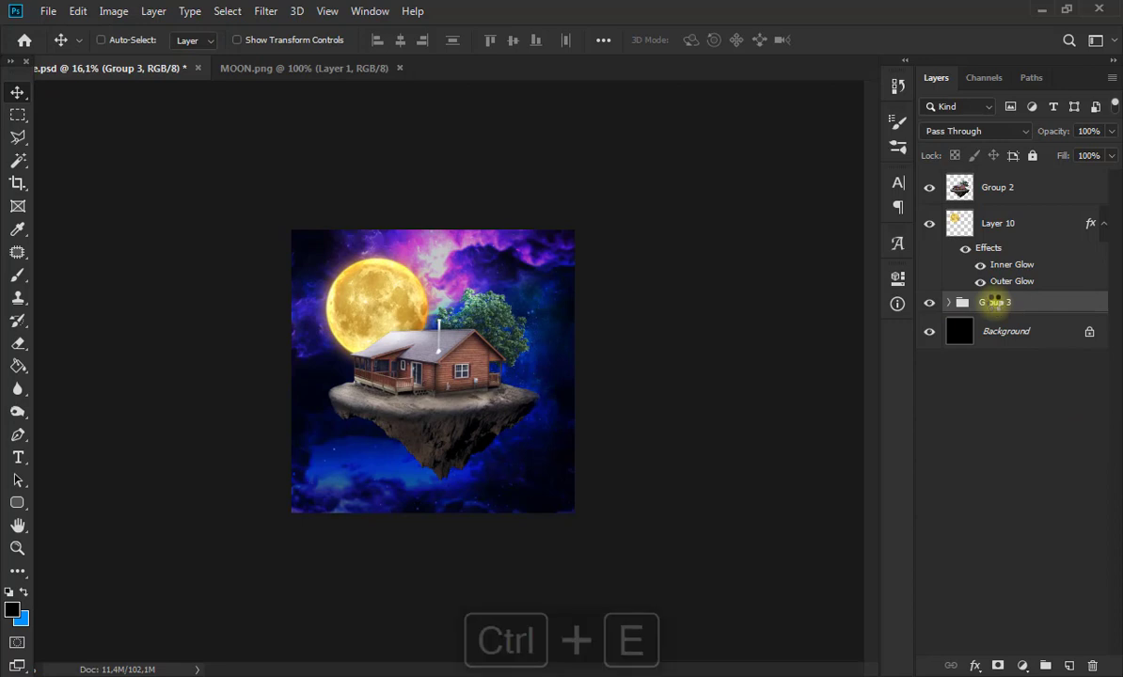
{"action": "key", "text": "ctrl+e"}
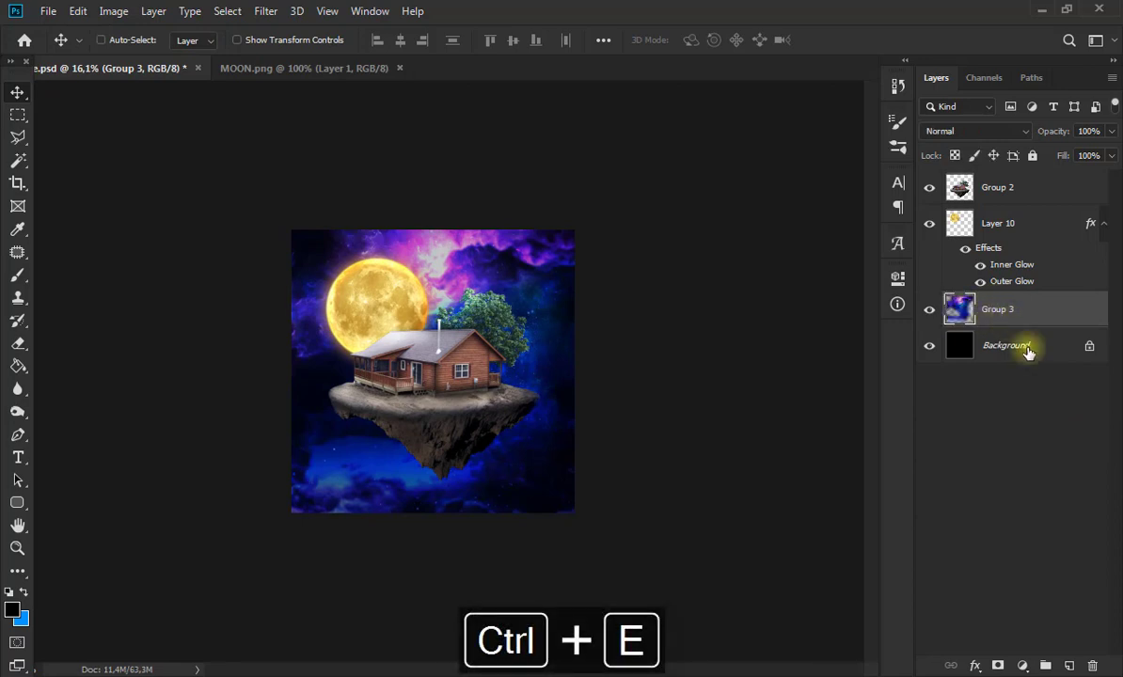
{"action": "key", "text": "ctrl+e"}
Duplicate the Background layer and colorize the copy a saturated orange with Hue/Saturation.
{"action": "key", "text": "ctrl+j"}
{"action": "left_click", "coordinate": [114, 11]}
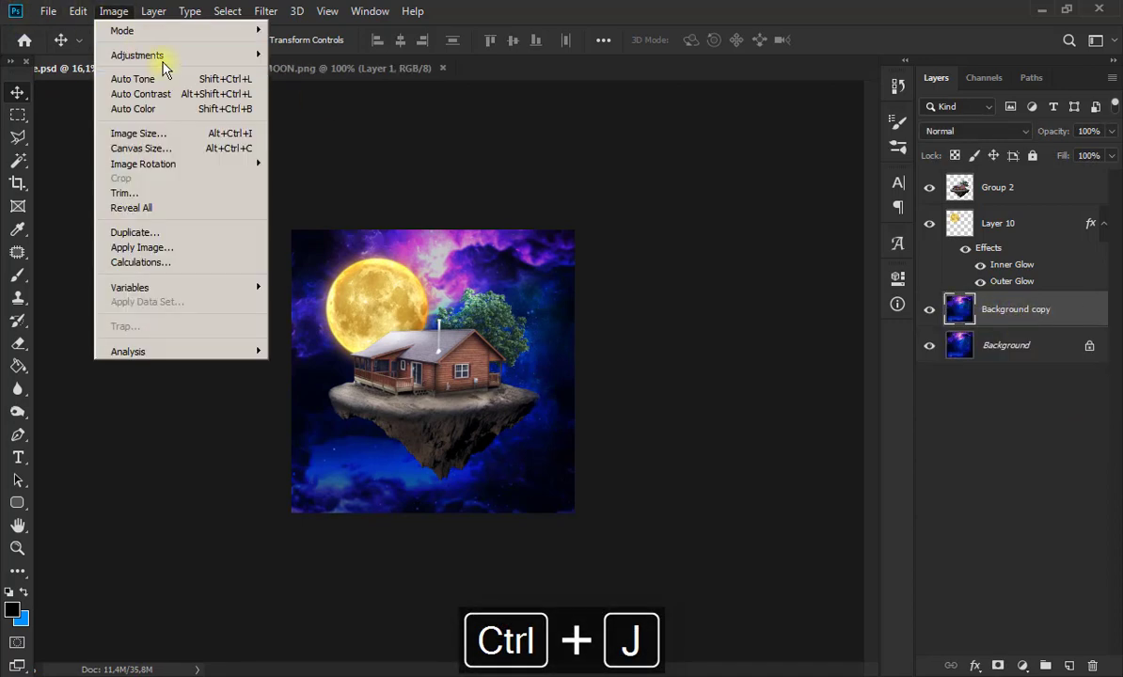
{"action": "mouse_move", "coordinate": [159, 55]}
{"action": "left_click", "coordinate": [339, 142]}
{"action": "left_click", "coordinate": [893, 404]}
{"action": "left_click_drag", "start_coordinate": [638, 303], "coordinate": [723, 328]}
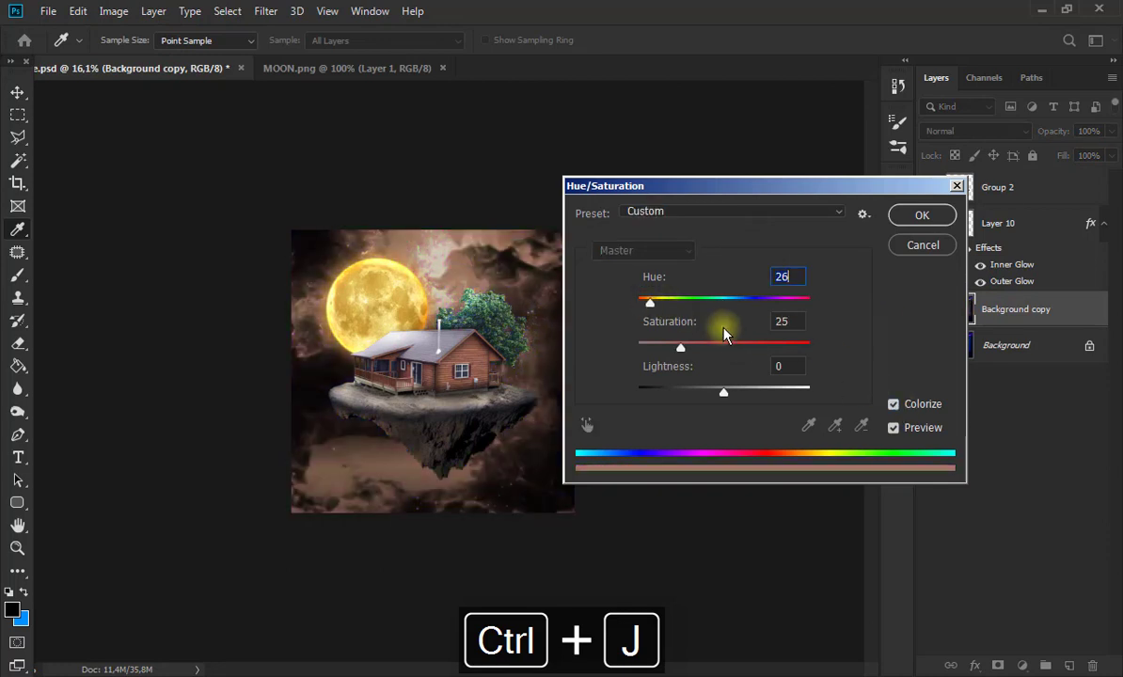
{"action": "left_click_drag", "start_coordinate": [666, 305], "coordinate": [655, 308]}
{"action": "left_click", "coordinate": [910, 222]}
{"action": "key", "text": "v"}
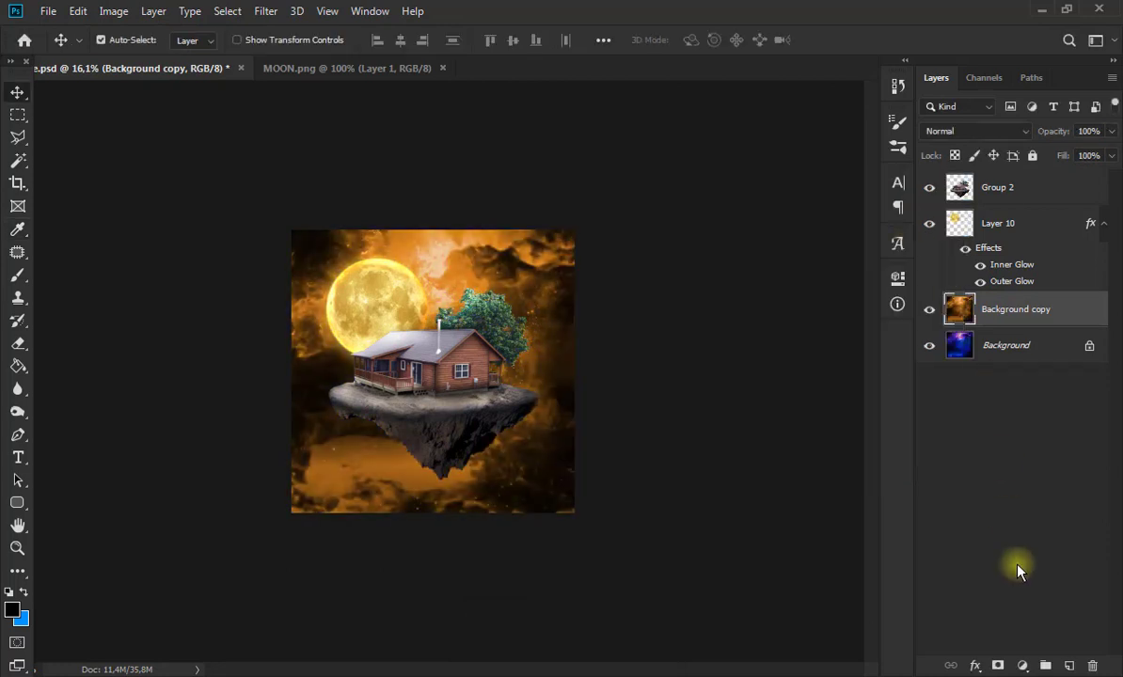
Add a layer mask to the orange sky and paint its lower part black with a 480-size brush at 100% opacity.
{"action": "left_click", "coordinate": [1022, 666]}
{"action": "left_click", "coordinate": [998, 666]}
{"action": "left_click", "coordinate": [998, 666]}
{"action": "left_click", "coordinate": [18, 275]}
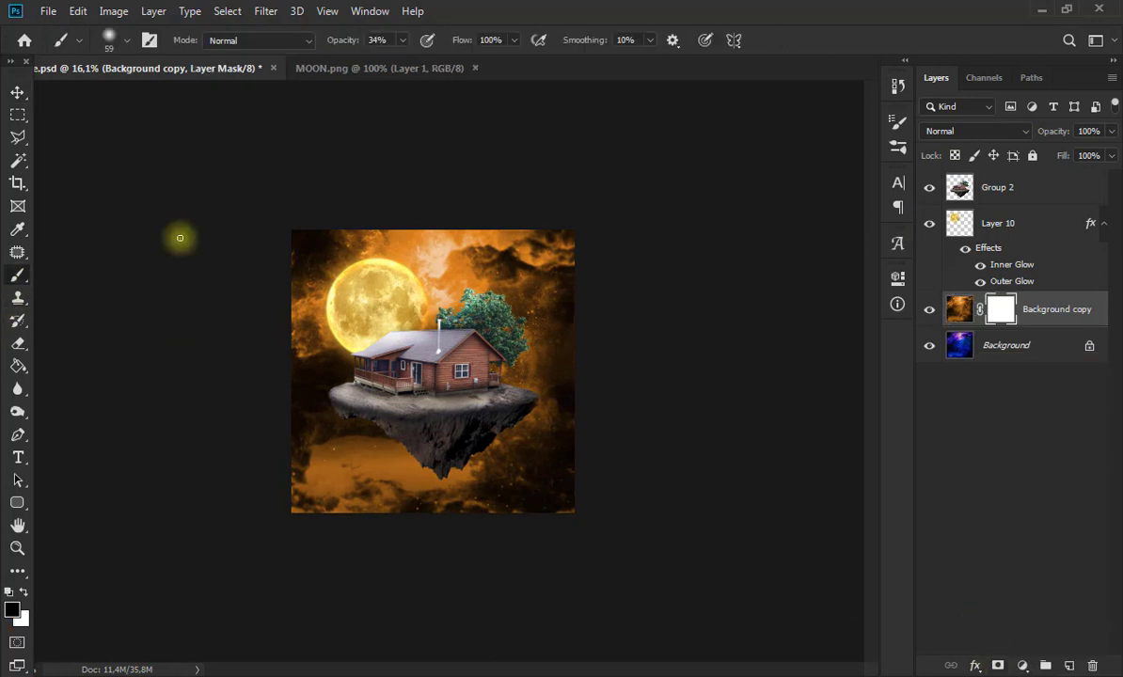
{"action": "left_click", "coordinate": [118, 39]}
{"action": "left_click", "coordinate": [401, 40]}
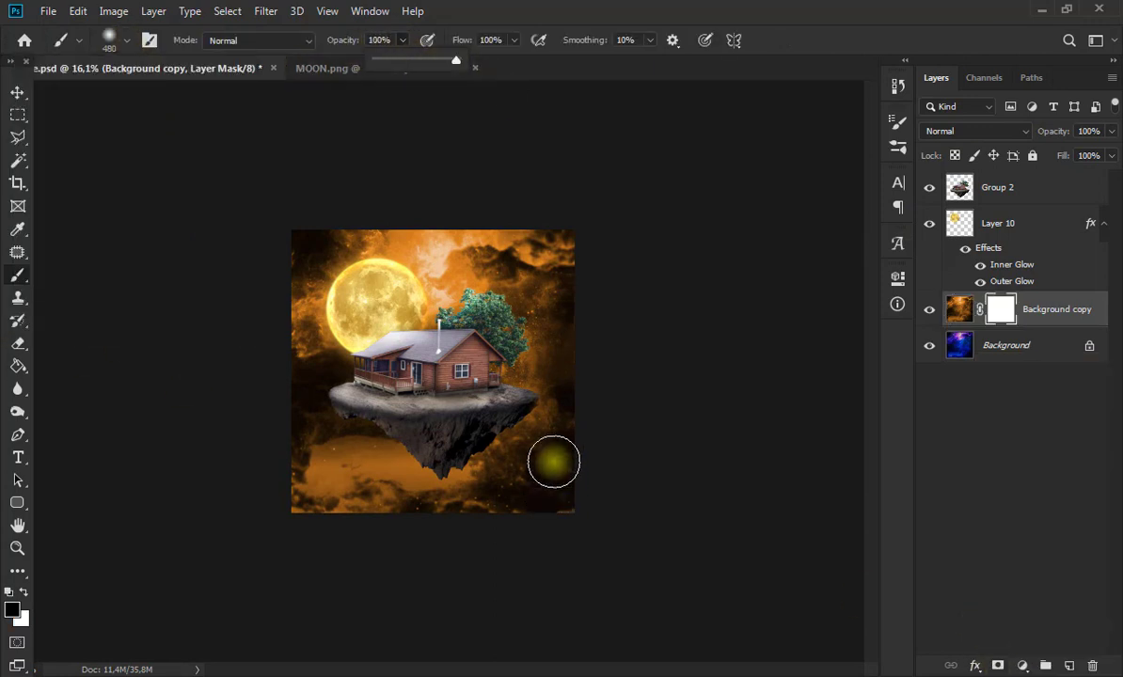
{"action": "mouse_move", "coordinate": [554, 462]}
{"action": "left_mouse_down"}
{"action": "mouse_move", "coordinate": [298, 493]}
{"action": "mouse_move", "coordinate": [424, 476]}
{"action": "mouse_move", "coordinate": [566, 355]}
{"action": "mouse_move", "coordinate": [569, 508]}
{"action": "left_mouse_up"}
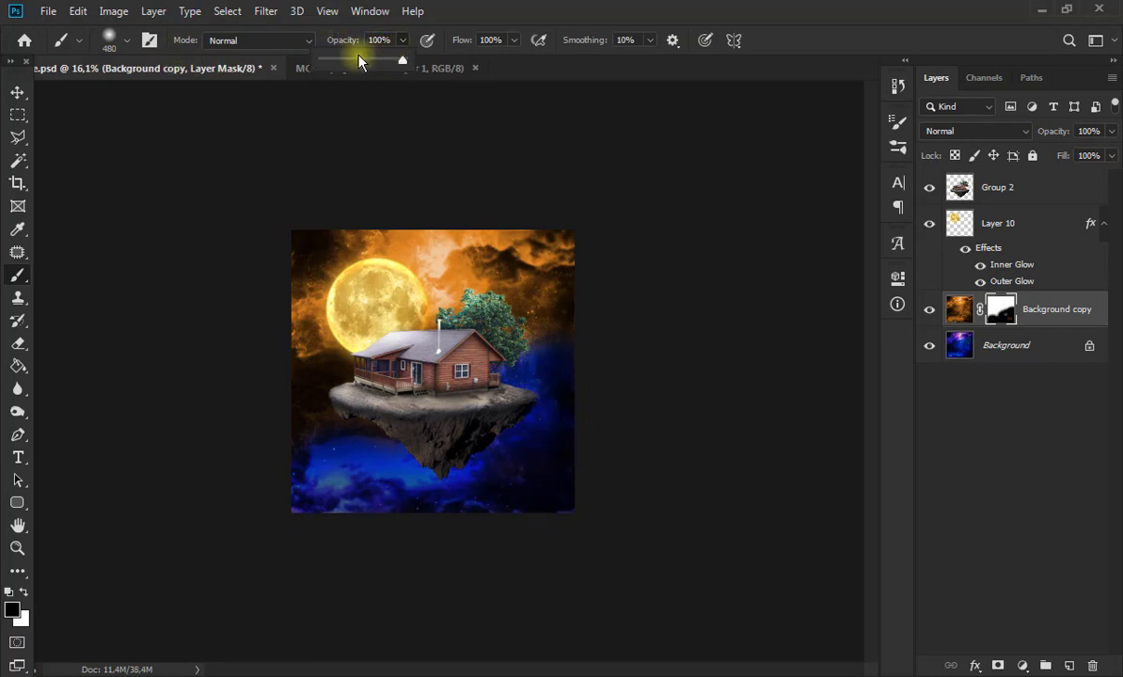
Soften the transition between orange and blue sky on the mask at 50% brush opacity, enlarging the brush to 511.
{"action": "mouse_move", "coordinate": [318, 440]}
{"action": "left_mouse_down"}
{"action": "mouse_move", "coordinate": [519, 354]}
{"action": "mouse_move", "coordinate": [295, 387]}
{"action": "left_mouse_up"}
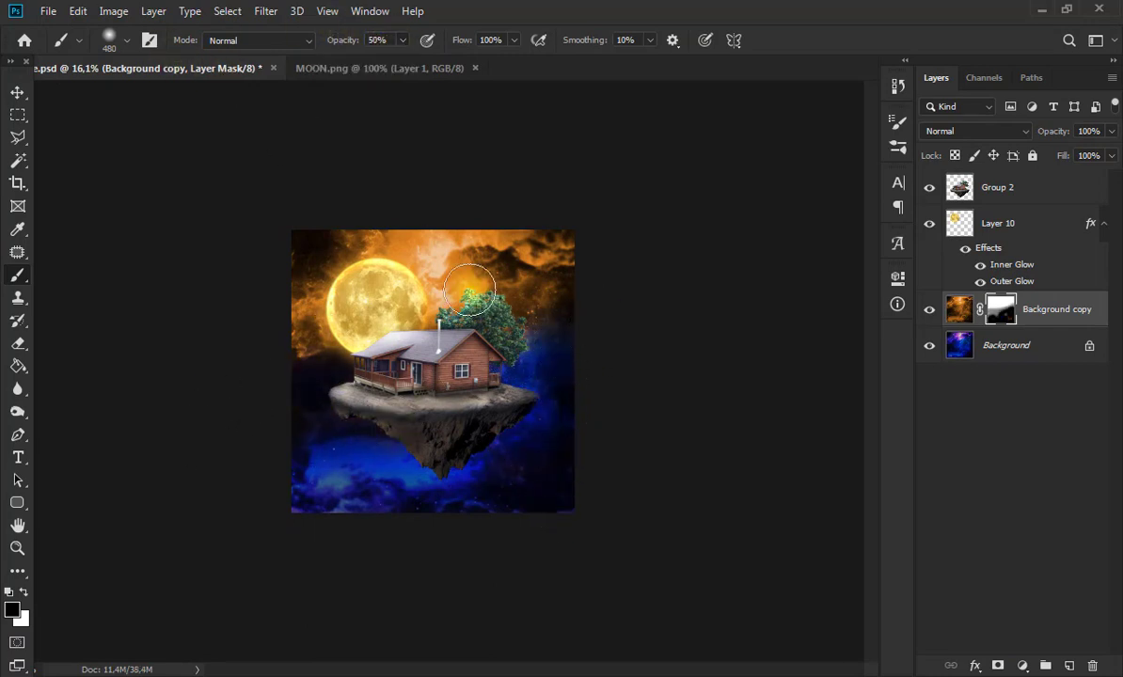
{"action": "left_click_drag", "start_coordinate": [470, 290], "coordinate": [569, 263]}
{"action": "key", "text": "ctrl+z"}
{"action": "left_click", "coordinate": [128, 41]}
{"action": "left_click", "coordinate": [200, 101]}
{"action": "left_click", "coordinate": [460, 277]}
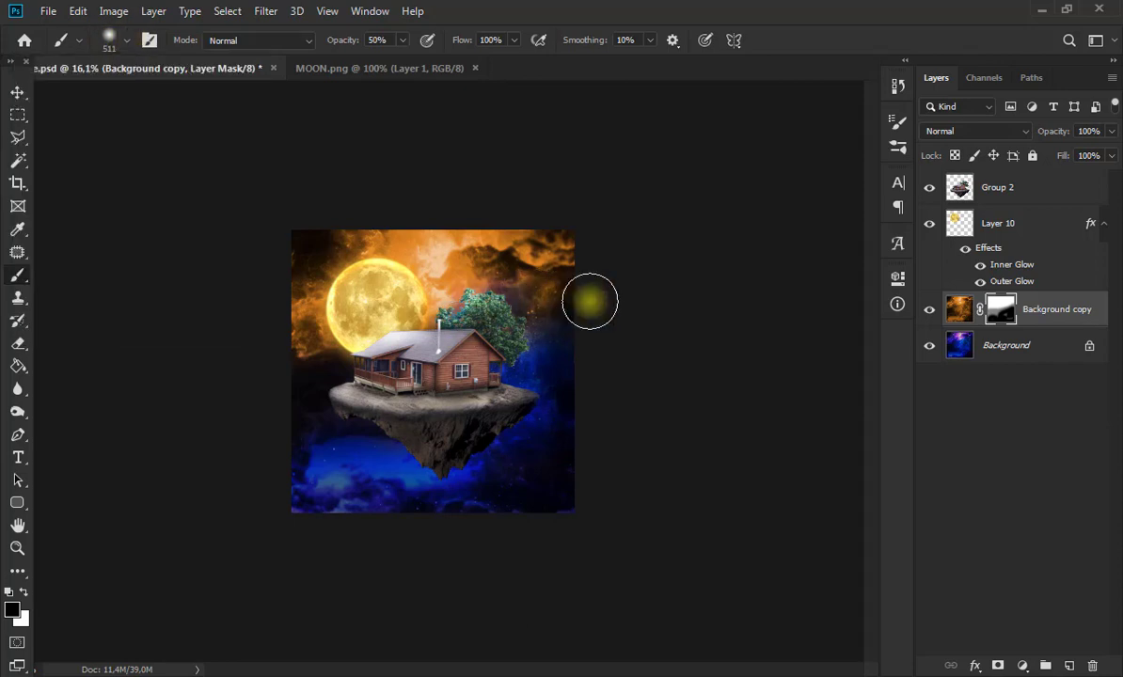
Duplicate the Background layer again and colorize this copy a strongly saturated magenta with Hue/Saturation.
{"action": "scroll", "coordinate": [342, 344], "scroll_direction": "down", "scroll_amount": 2}
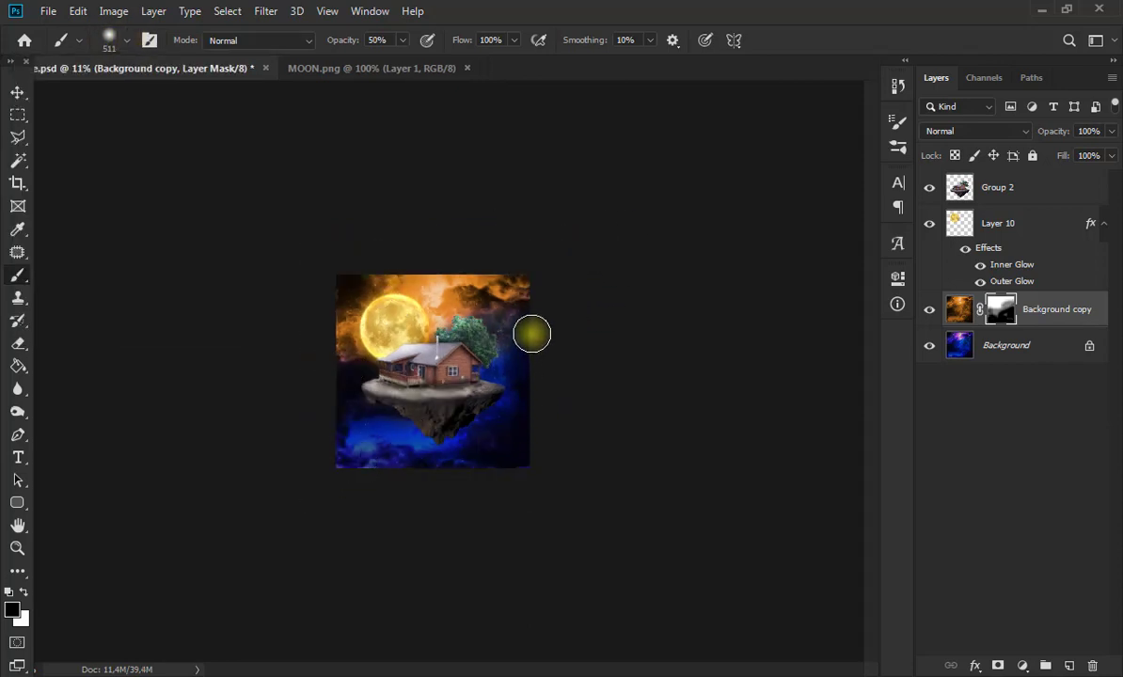
{"action": "left_click", "coordinate": [976, 355]}
{"action": "key", "text": "ctrl+j"}
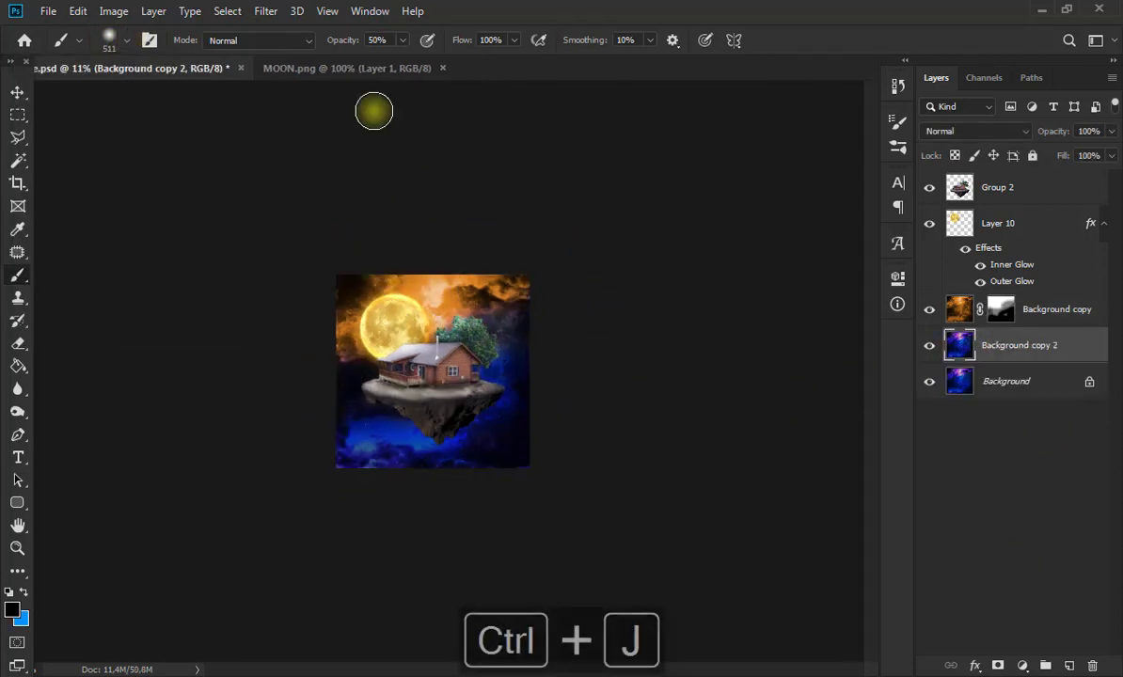
{"action": "left_click", "coordinate": [113, 10]}
{"action": "mouse_move", "coordinate": [138, 54]}
{"action": "left_click", "coordinate": [376, 138]}
{"action": "left_click", "coordinate": [894, 405]}
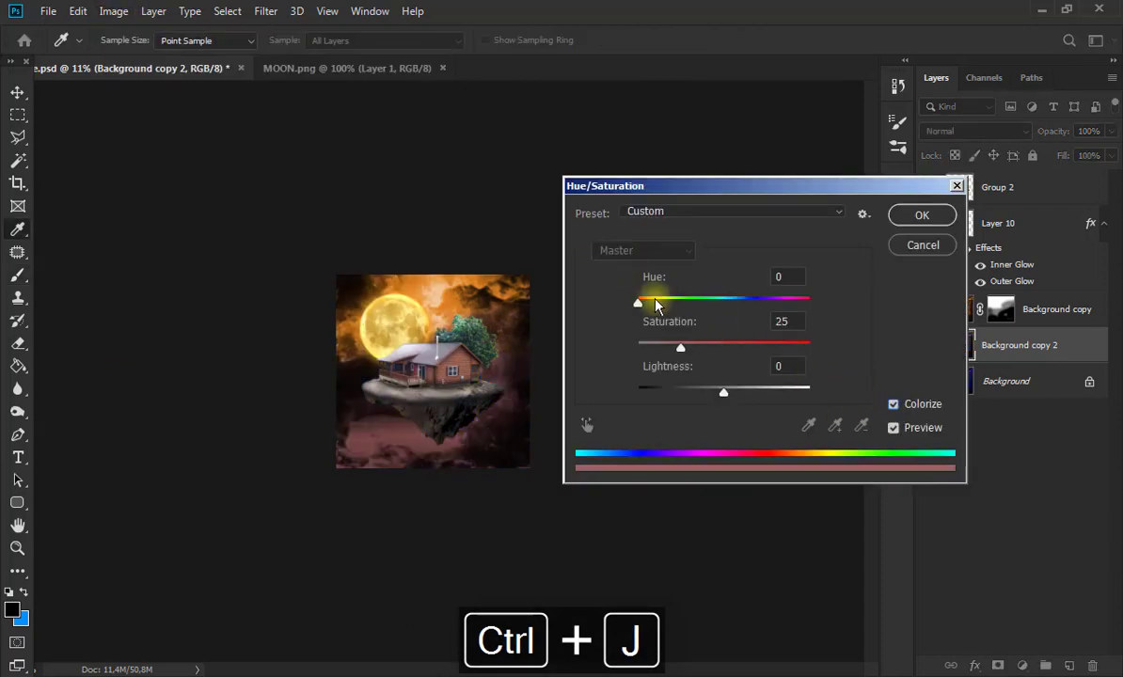
{"action": "left_click_drag", "start_coordinate": [642, 303], "coordinate": [654, 303]}
{"action": "left_click_drag", "start_coordinate": [682, 348], "coordinate": [807, 348]}
{"action": "left_click_drag", "start_coordinate": [655, 303], "coordinate": [786, 304]}
{"action": "left_click", "coordinate": [912, 213]}
{"action": "key", "text": "b"}
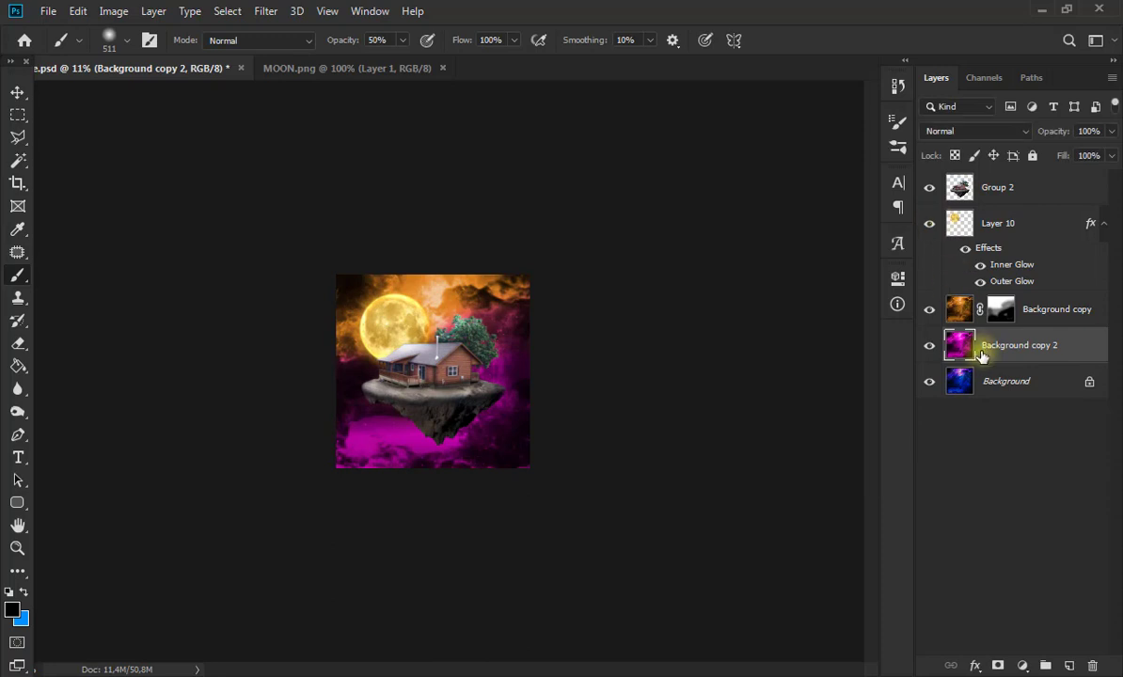
Add a layer mask to the magenta sky and paint out its lower areas with the black brush at 50% opacity.
{"action": "left_click", "coordinate": [998, 665]}
{"action": "left_click_drag", "start_coordinate": [353, 477], "coordinate": [446, 458]}
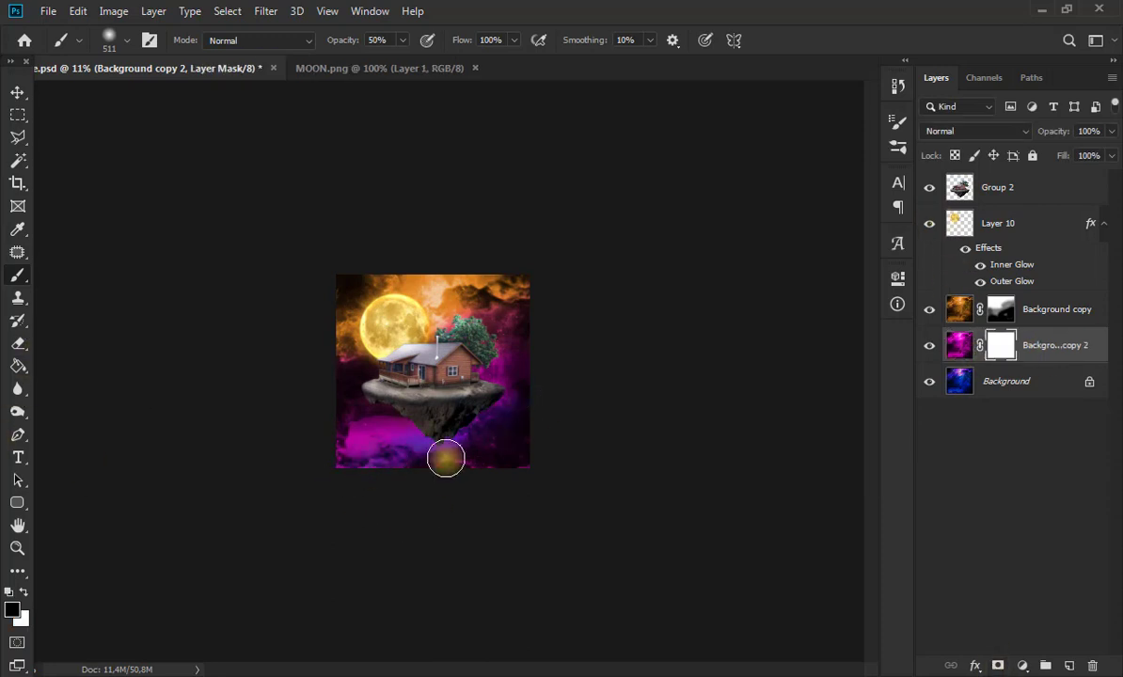
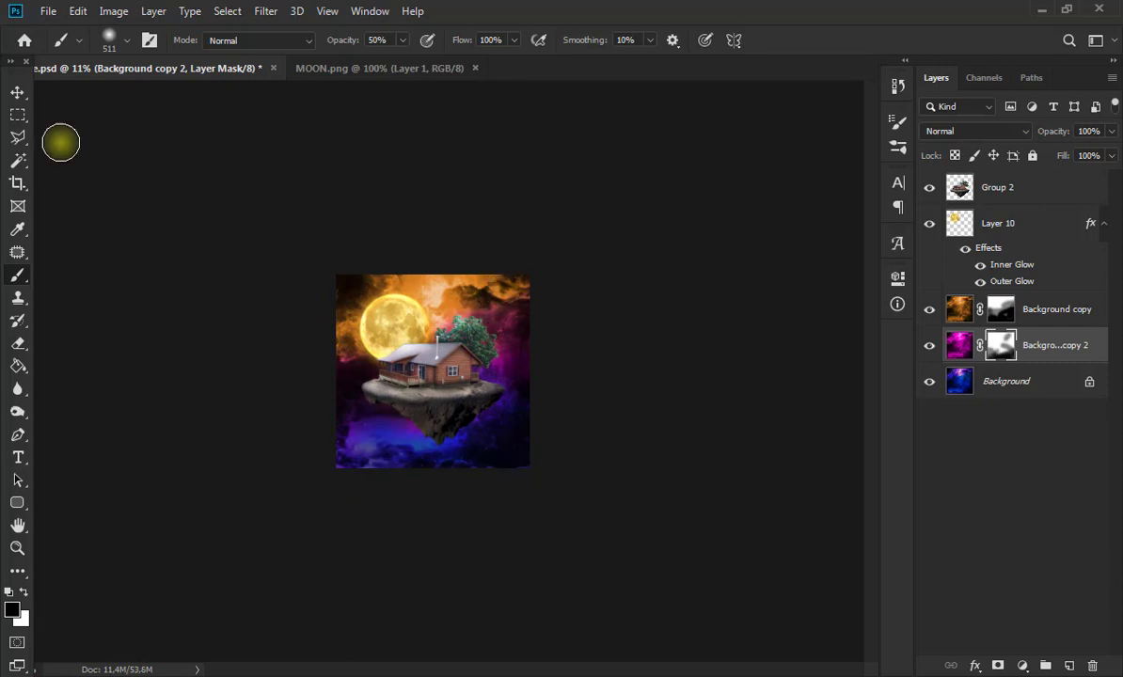
{"action": "left_click", "coordinate": [16, 91]}
Merge the orange and magenta sky copies with the Background into one layer.
{"action": "scroll", "coordinate": [526, 458], "scroll_direction": "up", "scroll_amount": 3}
{"action": "left_click", "coordinate": [1035, 312], "text": "ctrl"}
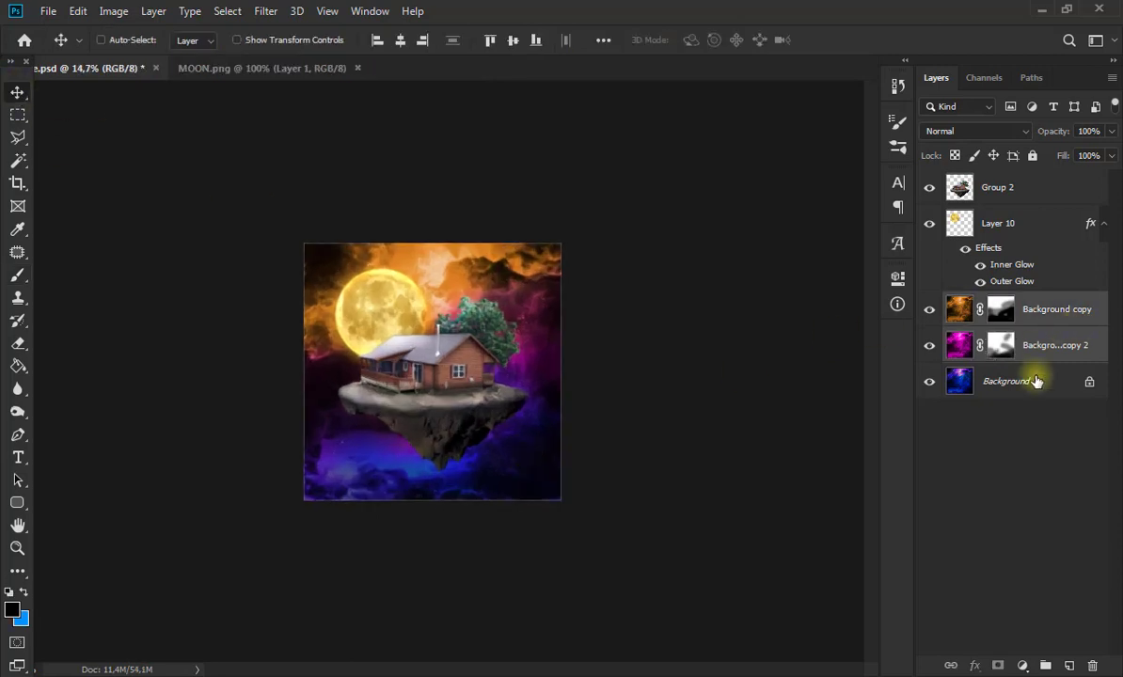
{"action": "left_click", "coordinate": [1037, 380], "text": "ctrl"}
{"action": "key", "text": "ctrl+e"}
Try a Gaussian Blur with a radius of 5.6 pixels on the merged Background.
{"action": "left_click", "coordinate": [268, 11]}
{"action": "mouse_move", "coordinate": [306, 186]}
{"action": "left_click", "coordinate": [494, 252]}
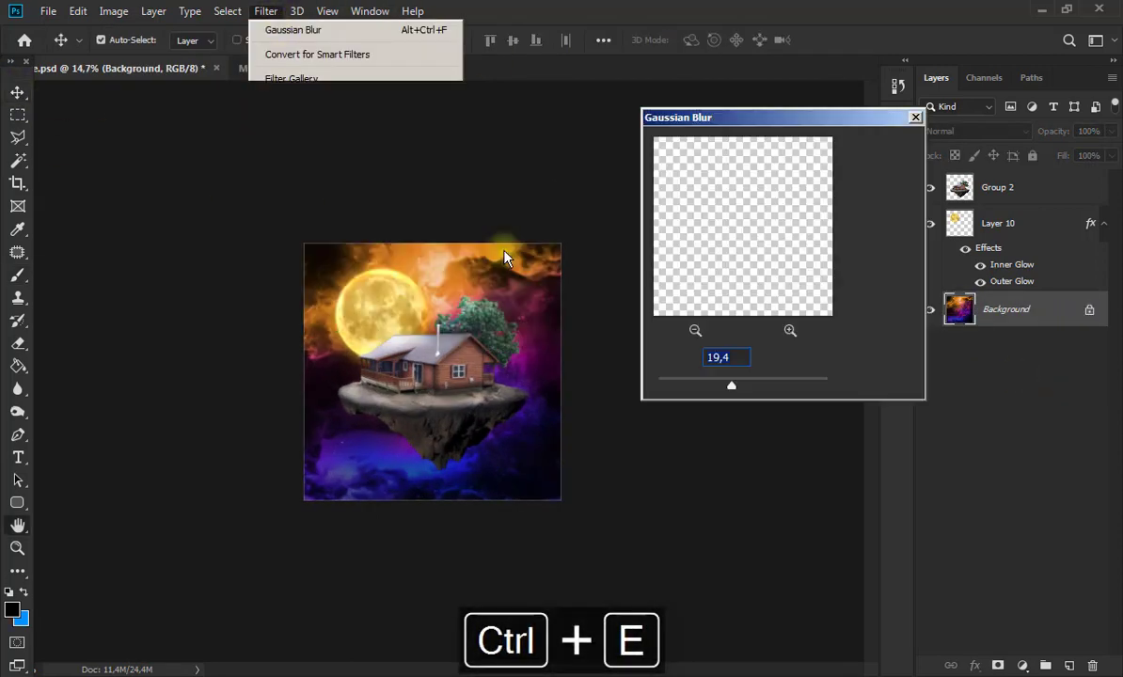
{"action": "left_click", "coordinate": [709, 386]}
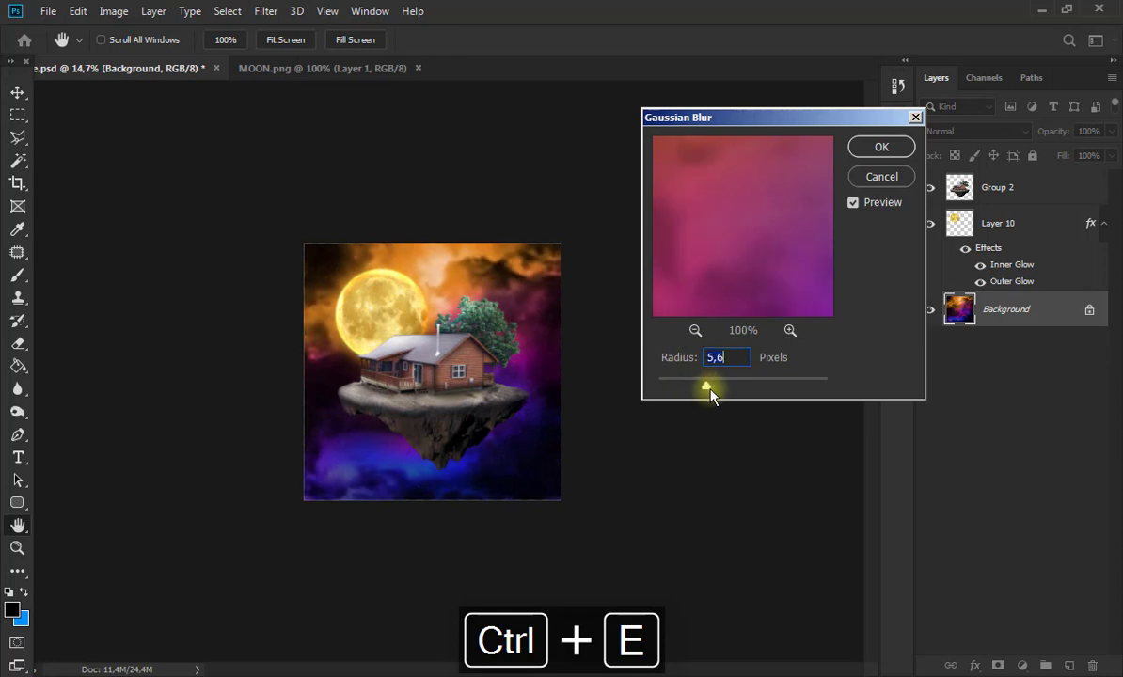
{"action": "left_click", "coordinate": [882, 176]}
Open GALAXY 4.jpg, copy a large rectangular area of it and paste it above the Background in the composite.
{"action": "scroll", "coordinate": [442, 414], "scroll_direction": "up", "scroll_amount": 3}
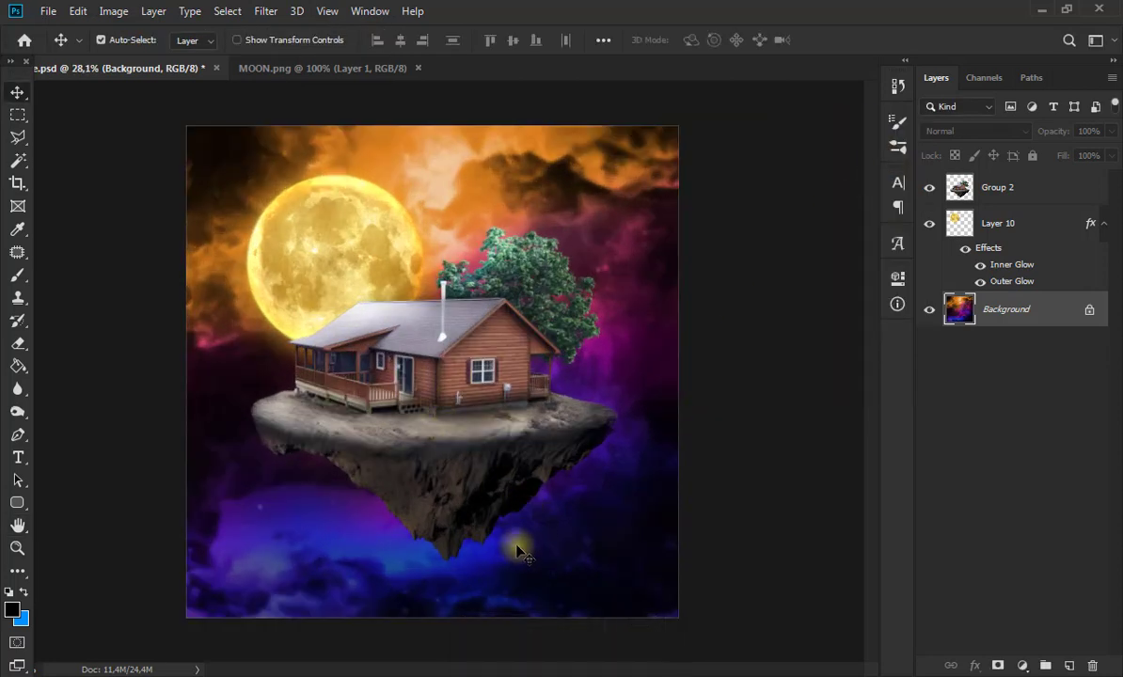
{"action": "left_click", "coordinate": [47, 11]}
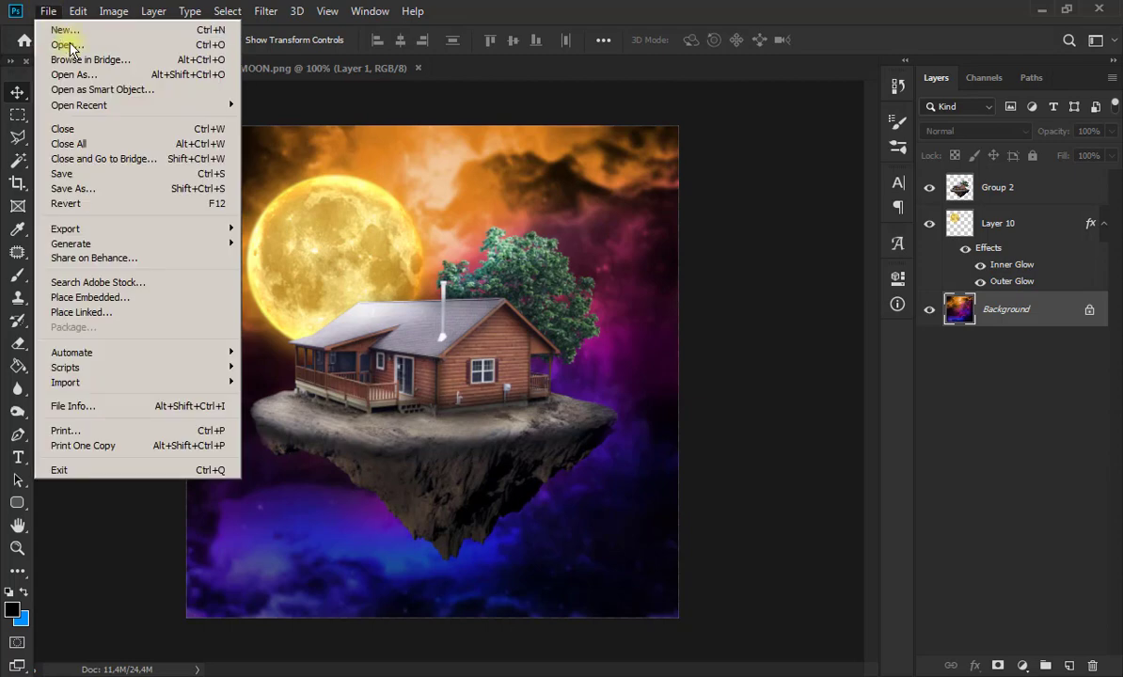
{"action": "left_click", "coordinate": [60, 41]}
{"action": "double_click", "coordinate": [475, 136]}
{"action": "left_click", "coordinate": [16, 115]}
{"action": "left_click_drag", "start_coordinate": [116, 175], "coordinate": [750, 570]}
{"action": "key", "text": "ctrl+c"}
{"action": "left_click", "coordinate": [145, 68]}
{"action": "key", "text": "ctrl+v"}
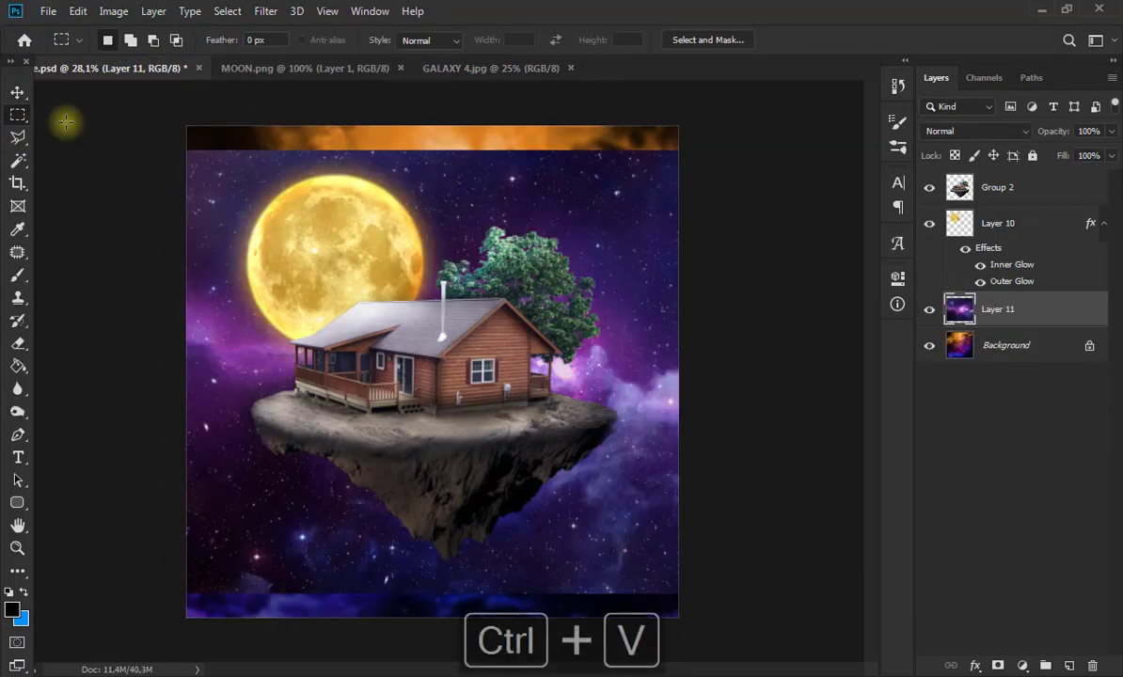
Scale the pasted galaxy layer to 119.64% so that it covers the whole canvas.
{"action": "key", "text": "ctrl+t"}
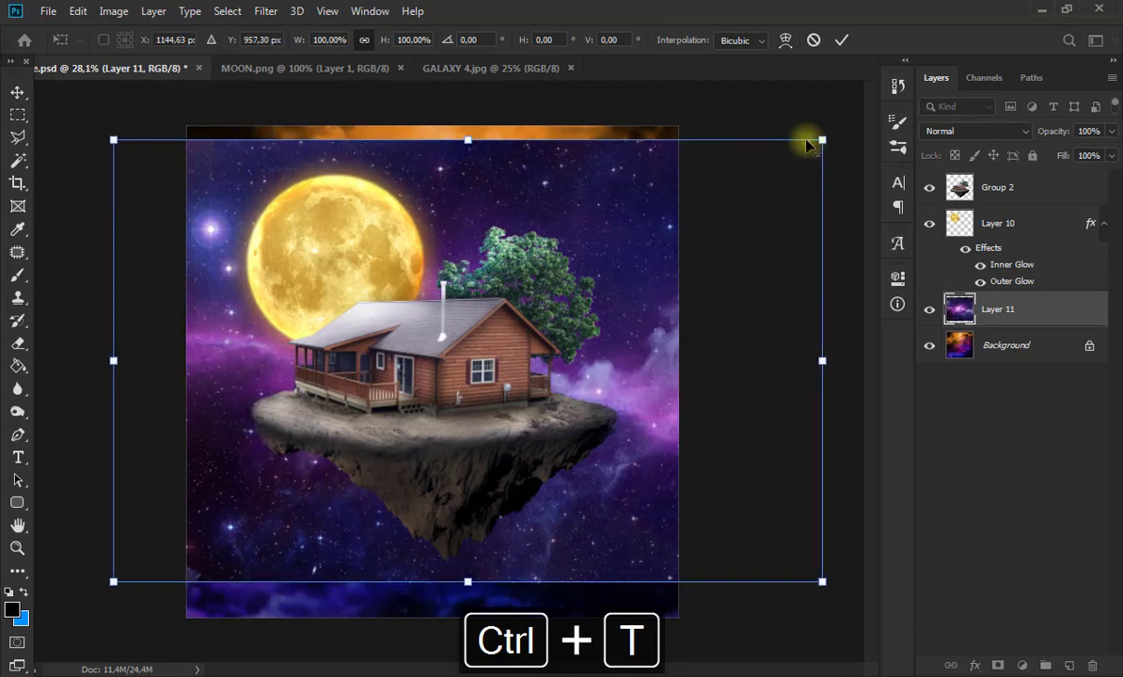
{"action": "left_click_drag", "start_coordinate": [809, 142], "coordinate": [793, 121]}
{"action": "left_click", "coordinate": [841, 40]}
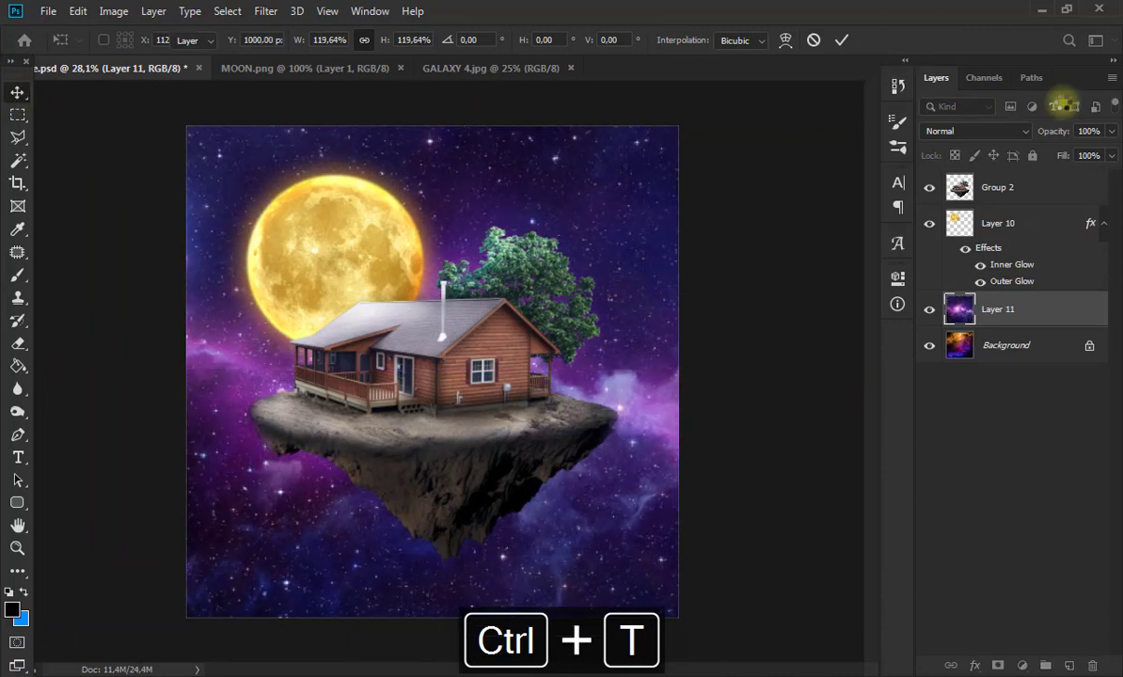
Set the galaxy layer's blend mode to Lighten and merge it down into the Background.
{"action": "left_click", "coordinate": [975, 130]}
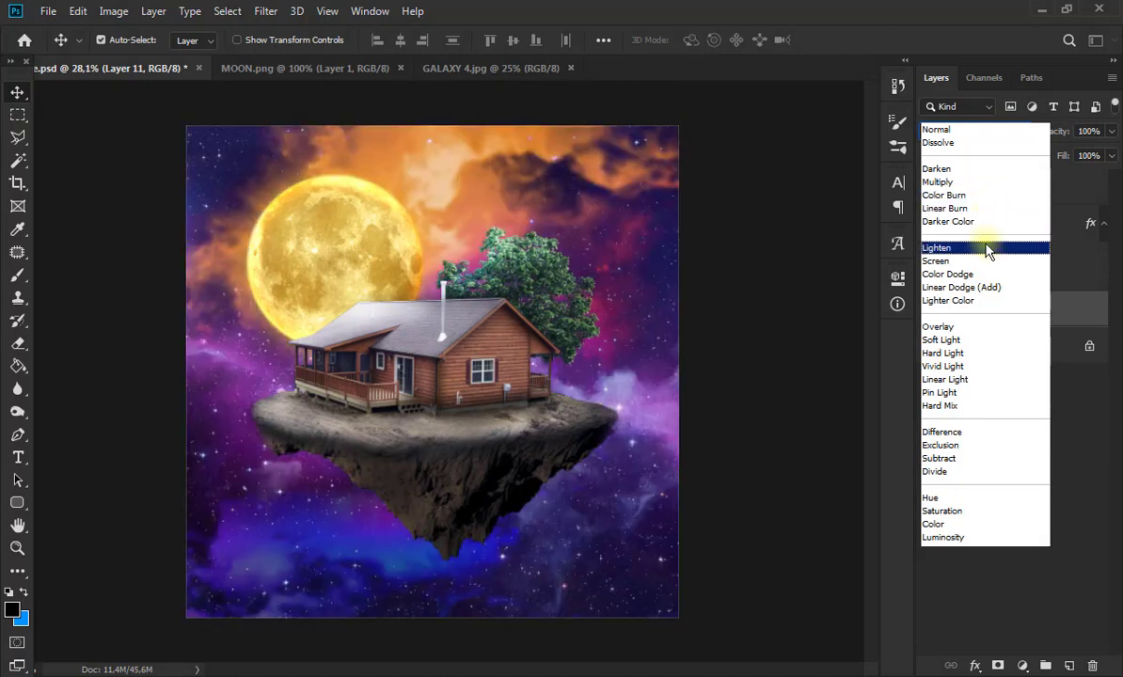
{"action": "left_click", "coordinate": [987, 248]}
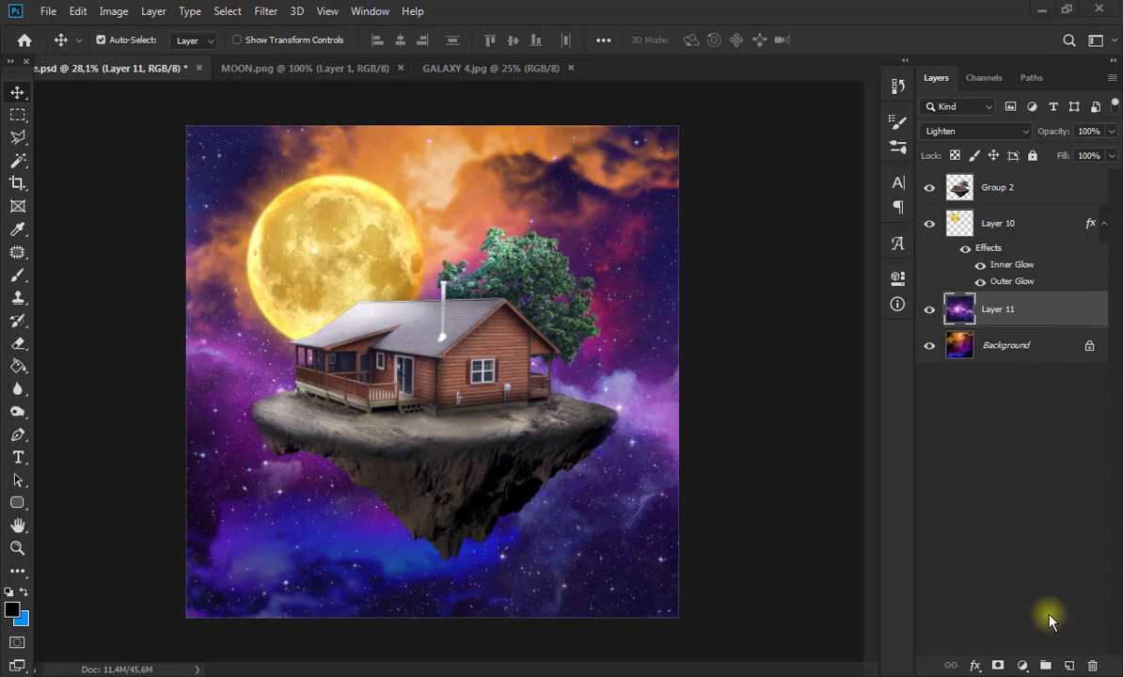
{"action": "key", "text": "ctrl+e"}
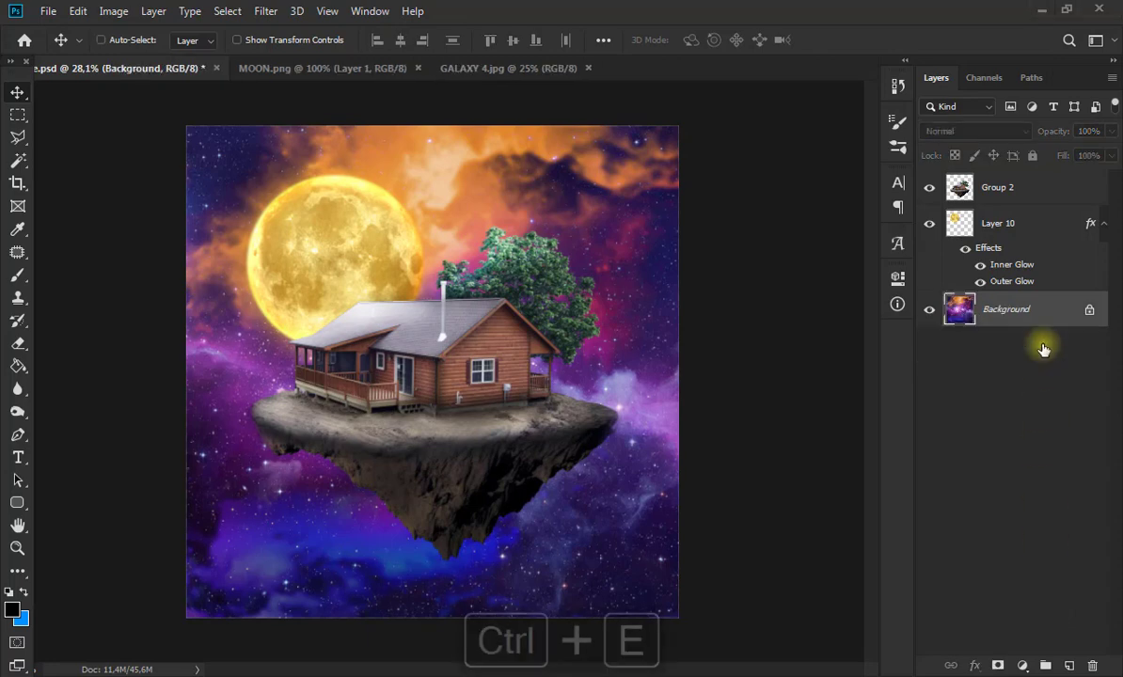
Duplicate the Background layer and darken the copy slightly by pulling down the midtones of its RGB curve with Curves.
{"action": "key", "text": "ctrl+j"}
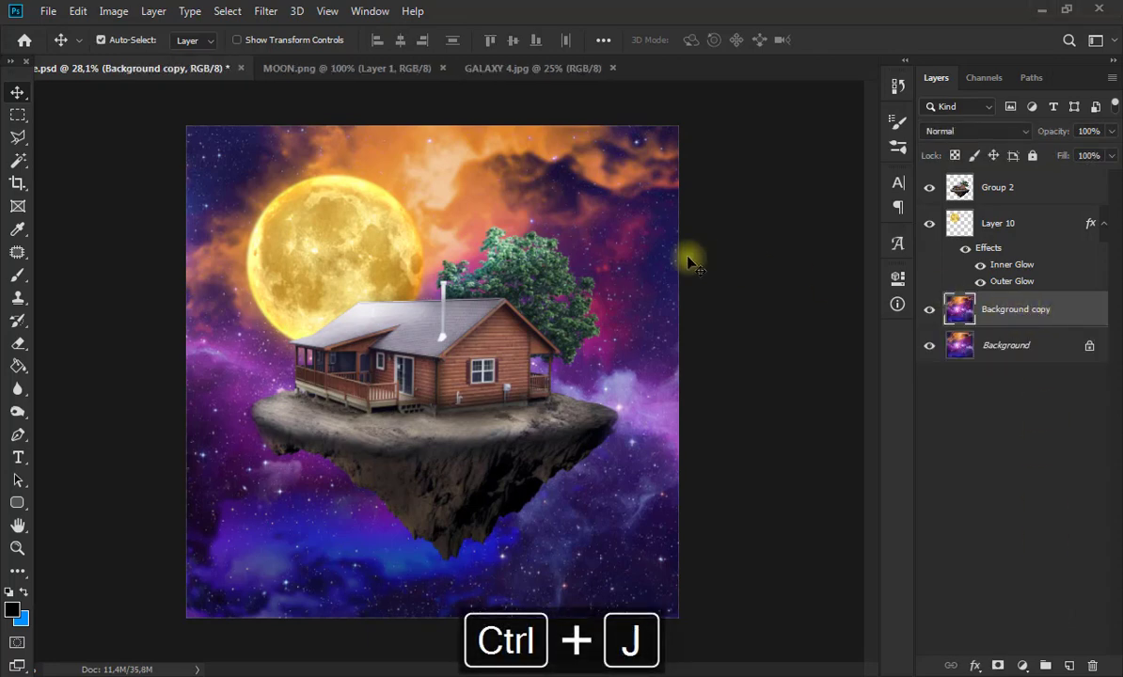
{"action": "left_click", "coordinate": [113, 11]}
{"action": "mouse_move", "coordinate": [139, 52]}
{"action": "left_click", "coordinate": [301, 78]}
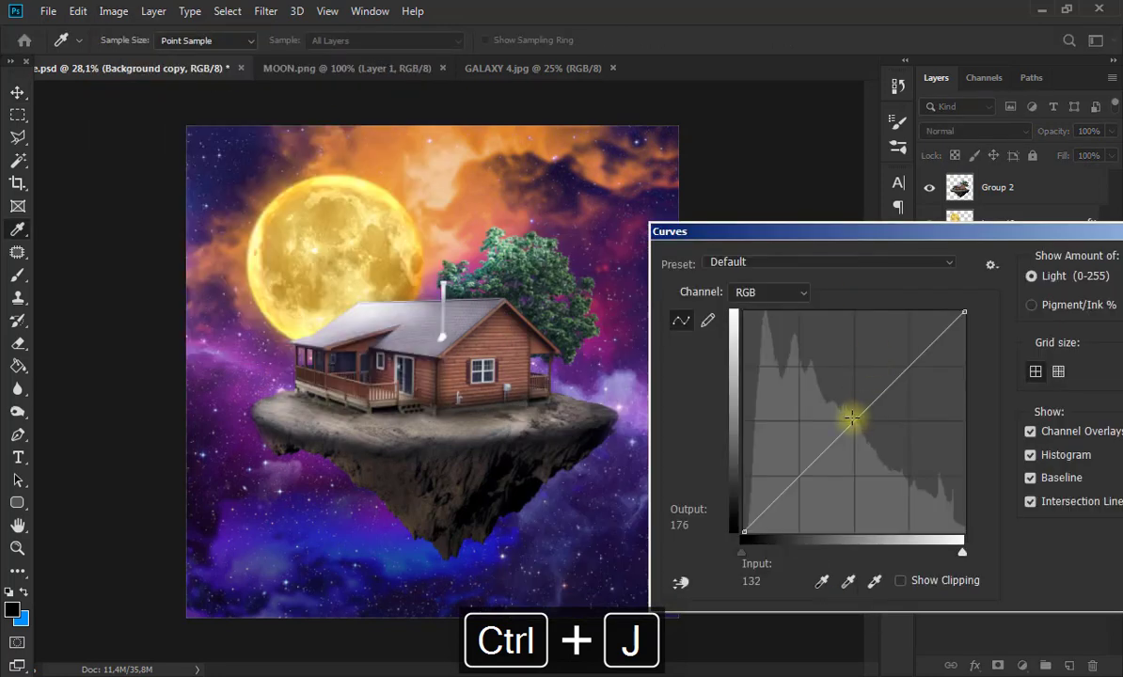
{"action": "mouse_move", "coordinate": [851, 418]}
{"action": "left_mouse_down"}
{"action": "mouse_move", "coordinate": [877, 446]}
{"action": "mouse_move", "coordinate": [863, 430]}
{"action": "left_mouse_up"}
{"action": "left_click_drag", "start_coordinate": [893, 232], "coordinate": [486, 260]}
{"action": "left_click", "coordinate": [810, 294]}
{"action": "scroll", "coordinate": [621, 322], "scroll_direction": "down", "scroll_amount": 3}
{"action": "scroll", "coordinate": [609, 326], "scroll_direction": "up", "scroll_amount": 3}
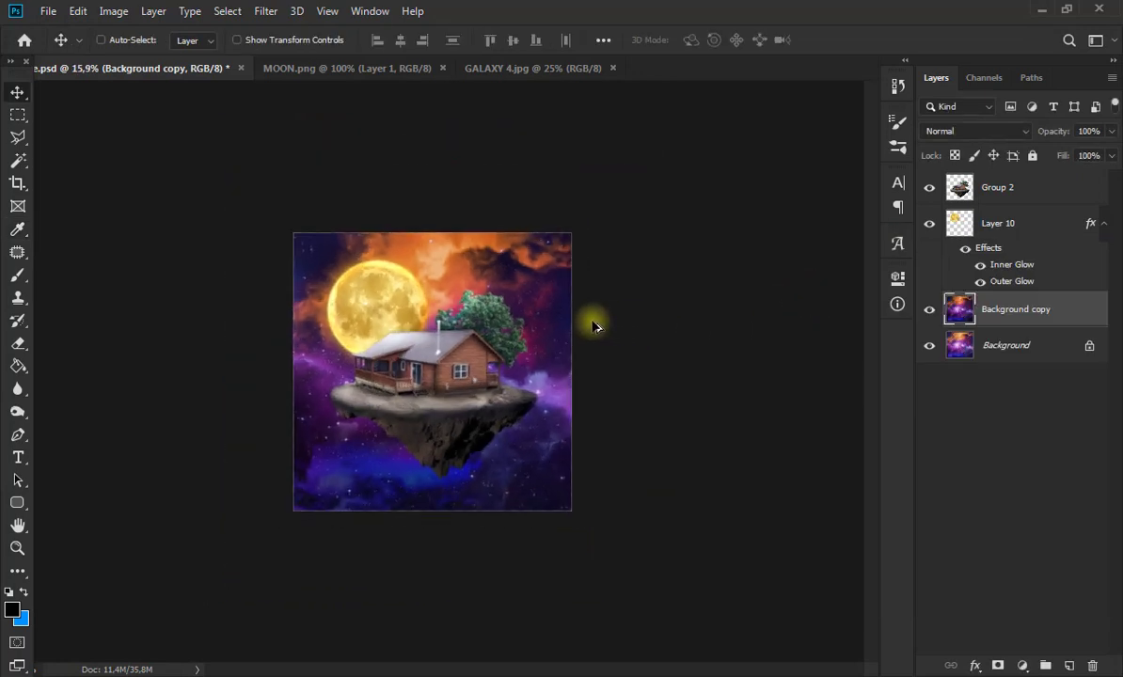
Open SMOKE.jpg, copy the whole image and paste it as a new layer at the top of the cabin composite.
{"action": "left_click", "coordinate": [52, 17]}
{"action": "left_click", "coordinate": [66, 45]}
{"action": "double_click", "coordinate": [219, 330]}
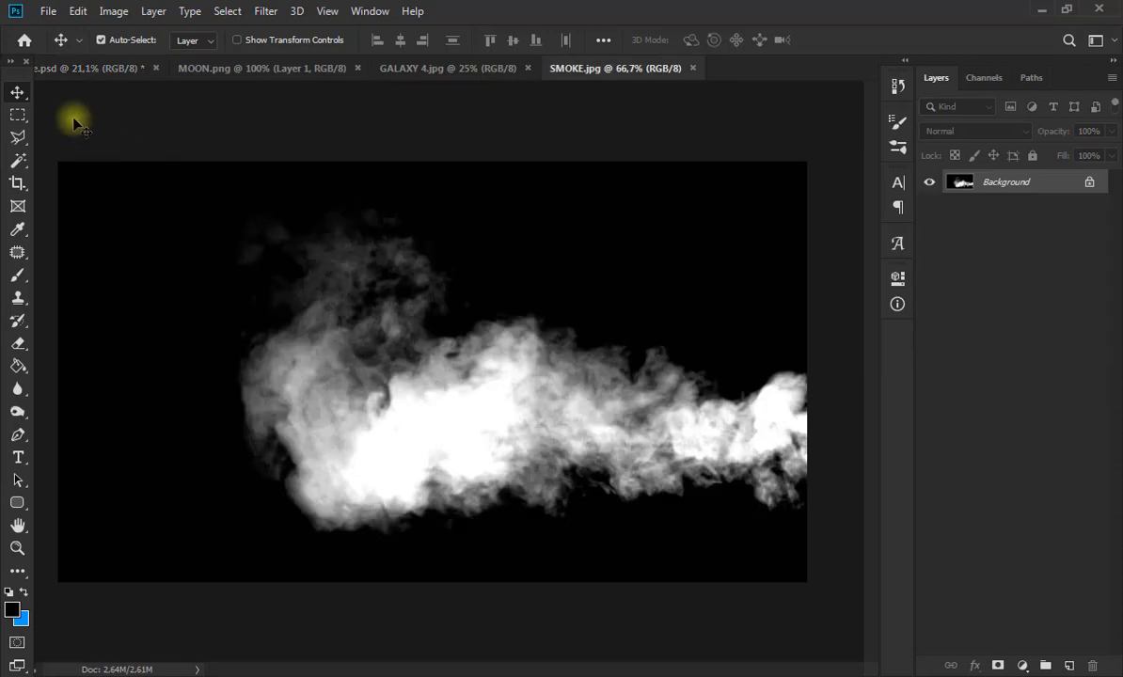
{"action": "key", "text": "m"}
{"action": "left_click_drag", "start_coordinate": [42, 143], "coordinate": [817, 594]}
{"action": "key", "text": "ctrl+c"}
{"action": "left_click", "coordinate": [97, 70]}
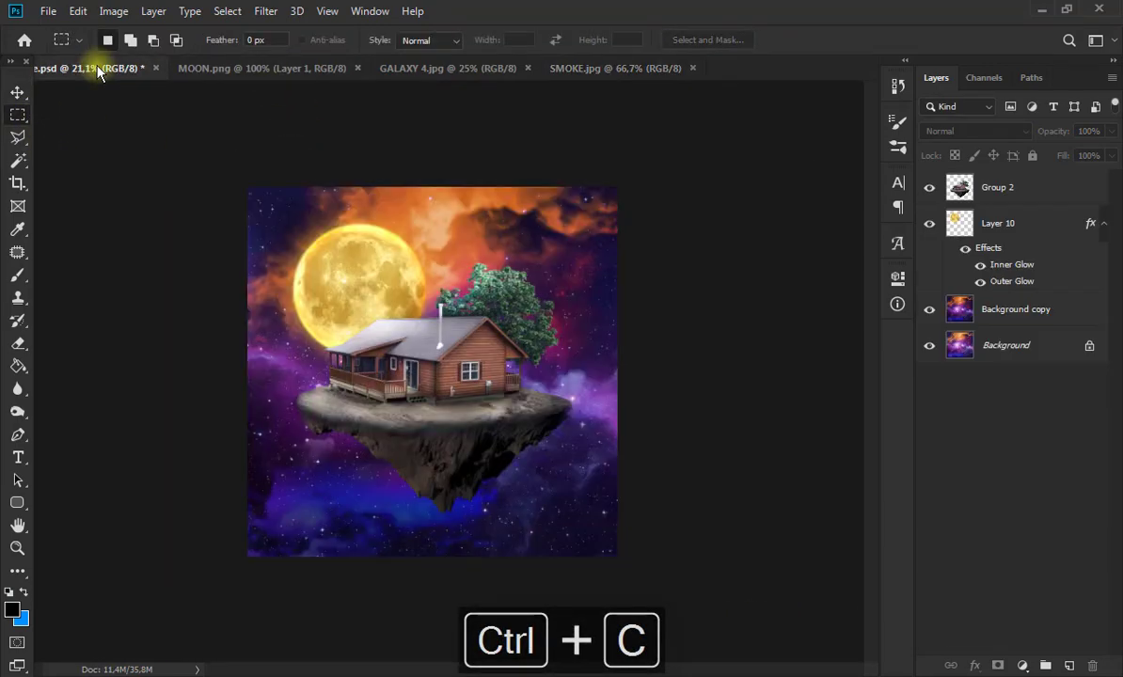
{"action": "key", "text": "ctrl+v"}
Set the smoke layer's blend mode to Screen, and rotate it upright, shrink it and place it on top of the chimney.
{"action": "left_click", "coordinate": [978, 131]}
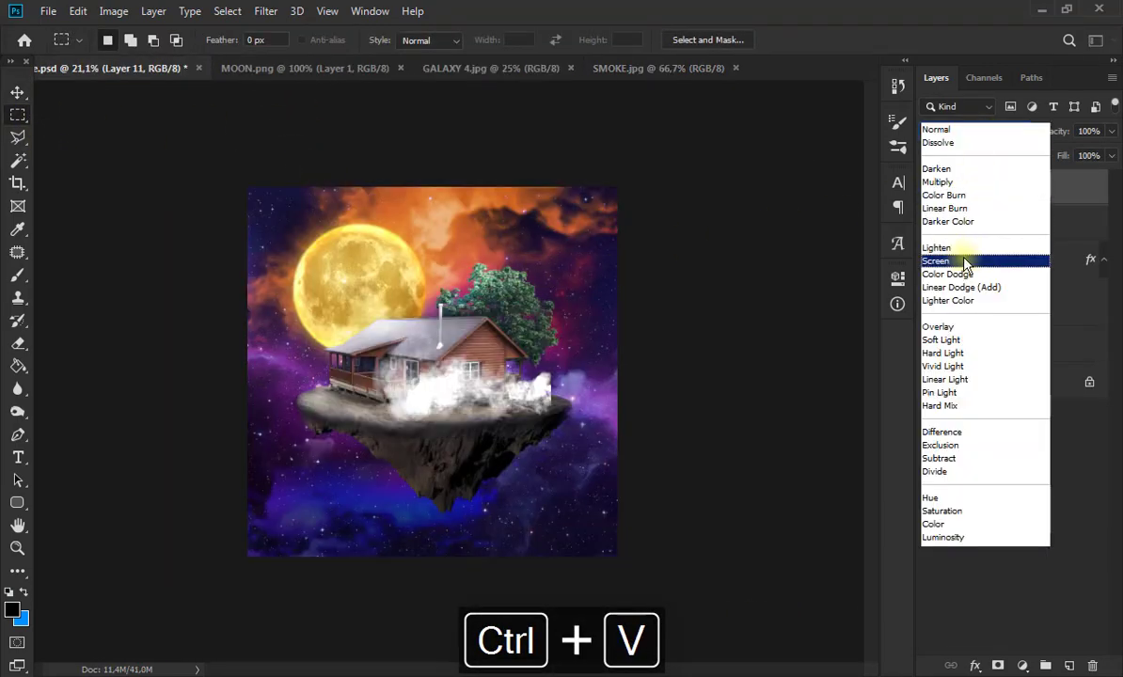
{"action": "left_click", "coordinate": [987, 258]}
{"action": "key", "text": "ctrl+t"}
{"action": "left_click_drag", "start_coordinate": [562, 265], "coordinate": [496, 451]}
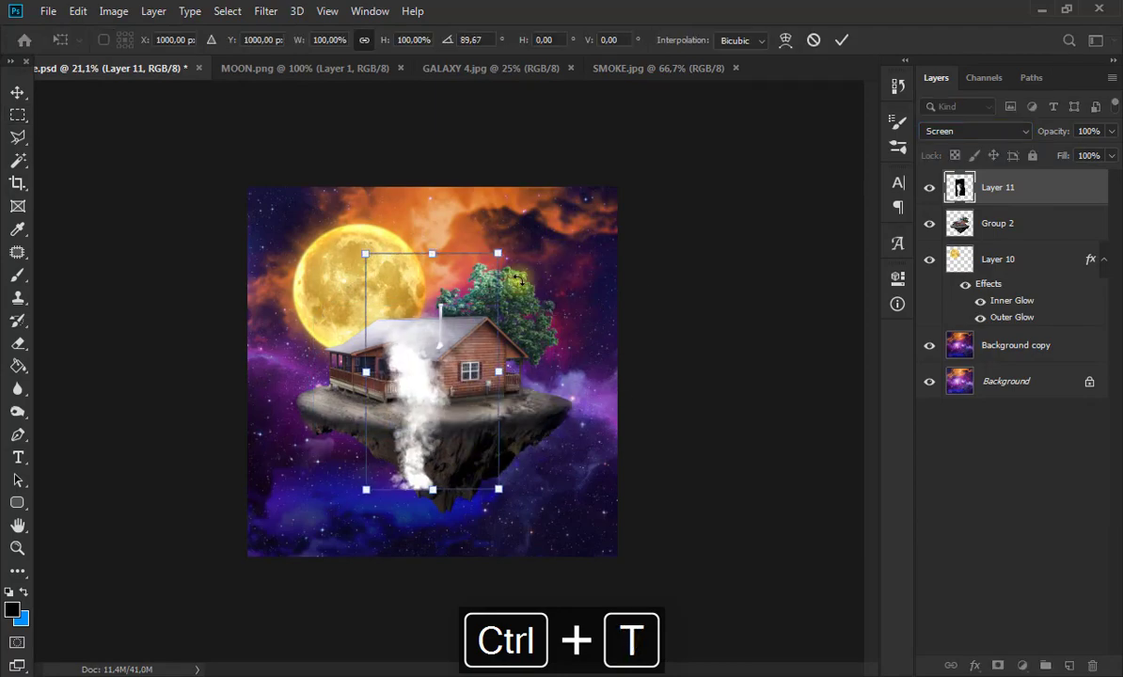
{"action": "left_click_drag", "start_coordinate": [498, 253], "coordinate": [469, 303]}
{"action": "left_click_drag", "start_coordinate": [425, 355], "coordinate": [436, 221]}
{"action": "left_click_drag", "start_coordinate": [481, 170], "coordinate": [473, 184]}
{"action": "left_click_drag", "start_coordinate": [444, 257], "coordinate": [449, 255]}
{"action": "left_click", "coordinate": [17, 92]}
{"action": "scroll", "coordinate": [522, 256], "scroll_direction": "up", "scroll_amount": 8}
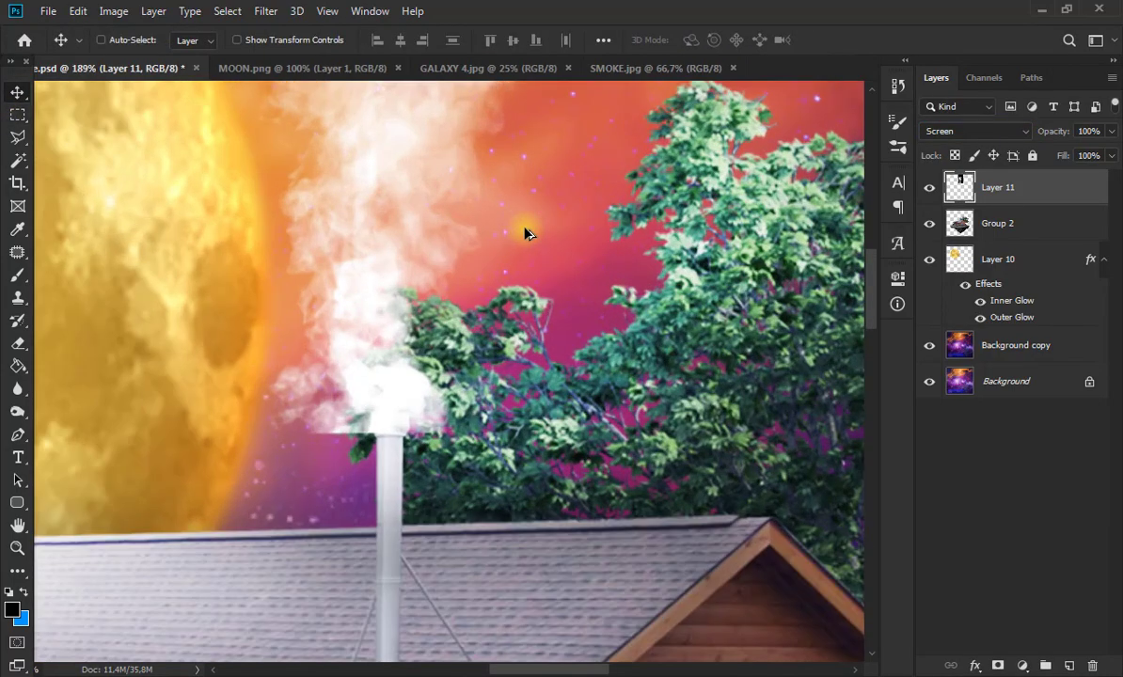
Apply a Perspective transform to the smoke layer so that its lower end narrows toward the chimney.
{"action": "left_click_drag", "start_coordinate": [997, 188], "coordinate": [1014, 233]}
{"action": "left_click_drag", "start_coordinate": [1012, 187], "coordinate": [1010, 181]}
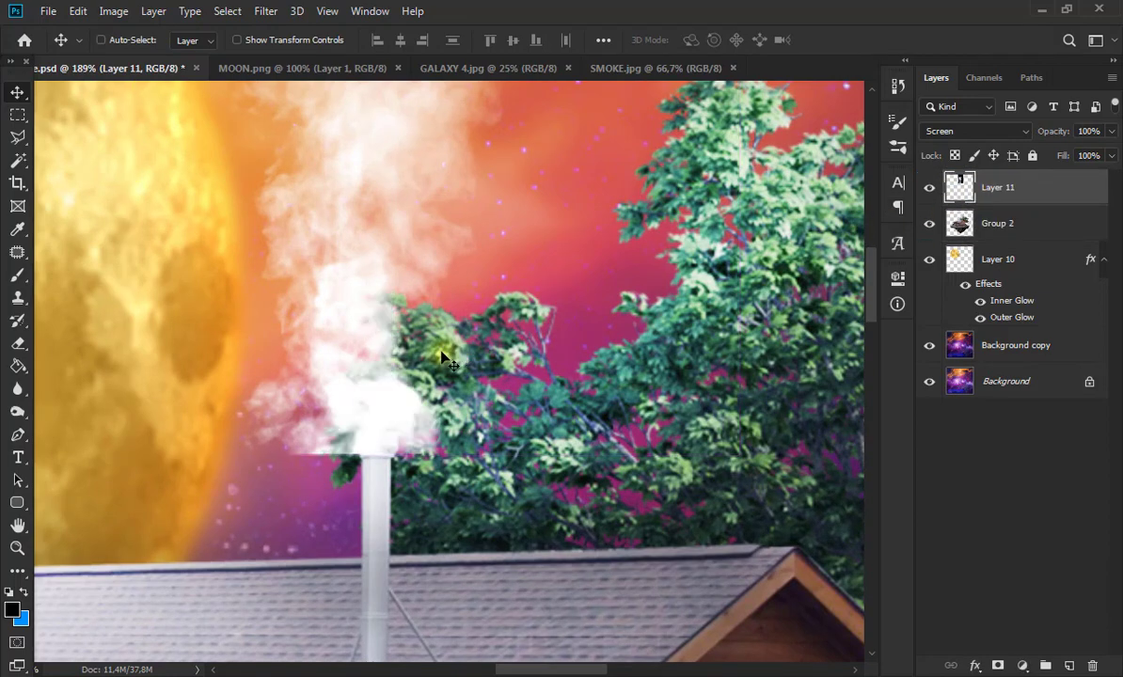
{"action": "key", "text": "ctrl+t"}
{"action": "scroll", "coordinate": [513, 416], "scroll_direction": "down", "scroll_amount": 5}
{"action": "right_click", "coordinate": [485, 389]}
{"action": "left_click", "coordinate": [547, 488]}
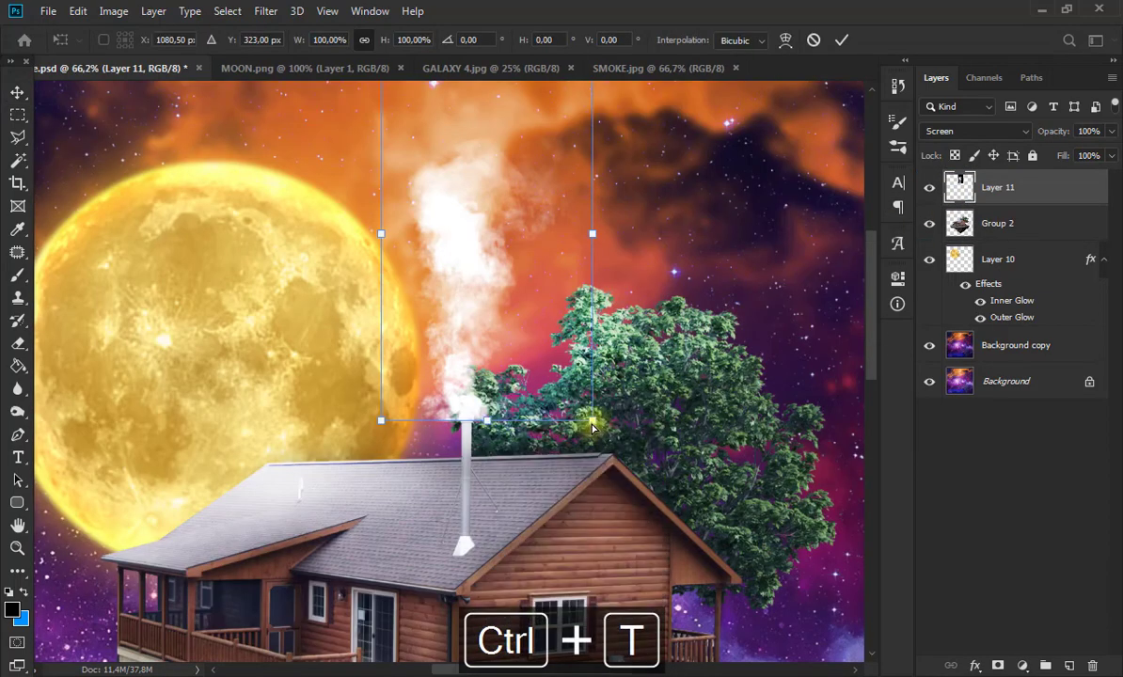
{"action": "left_click_drag", "start_coordinate": [592, 421], "coordinate": [553, 428]}
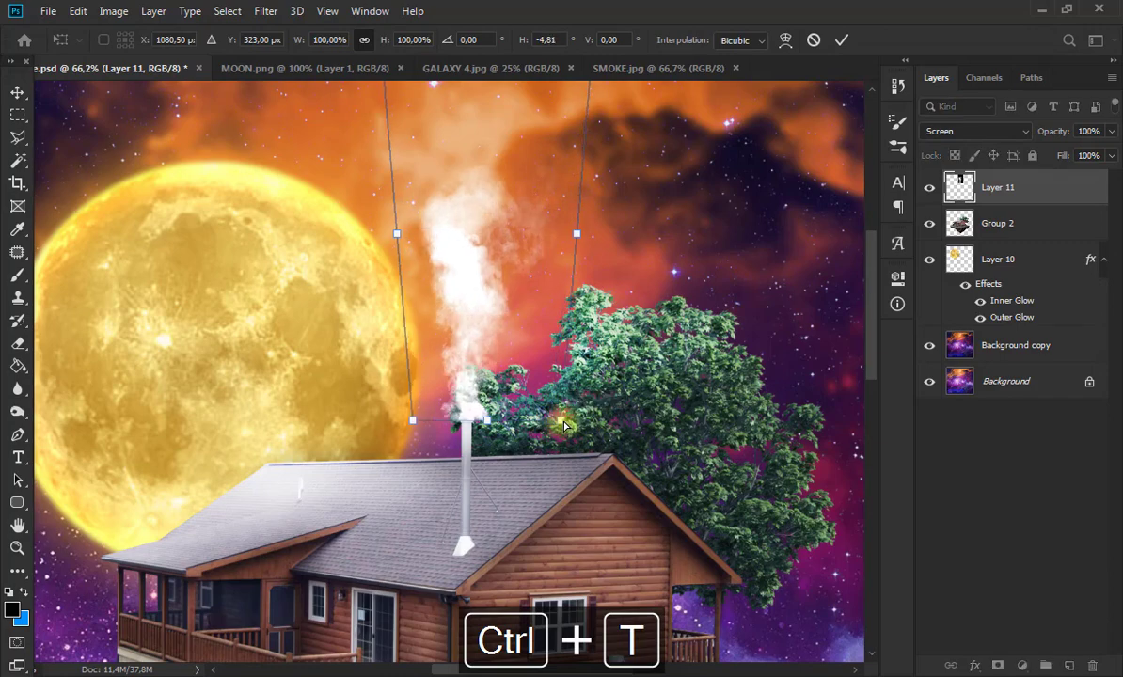
{"action": "key", "text": "Return"}
Erase the smoke's hard lower edge around the chimney top with a soft 36-pixel Eraser at 65% opacity.
{"action": "scroll", "coordinate": [459, 421], "scroll_direction": "up", "scroll_amount": 6}
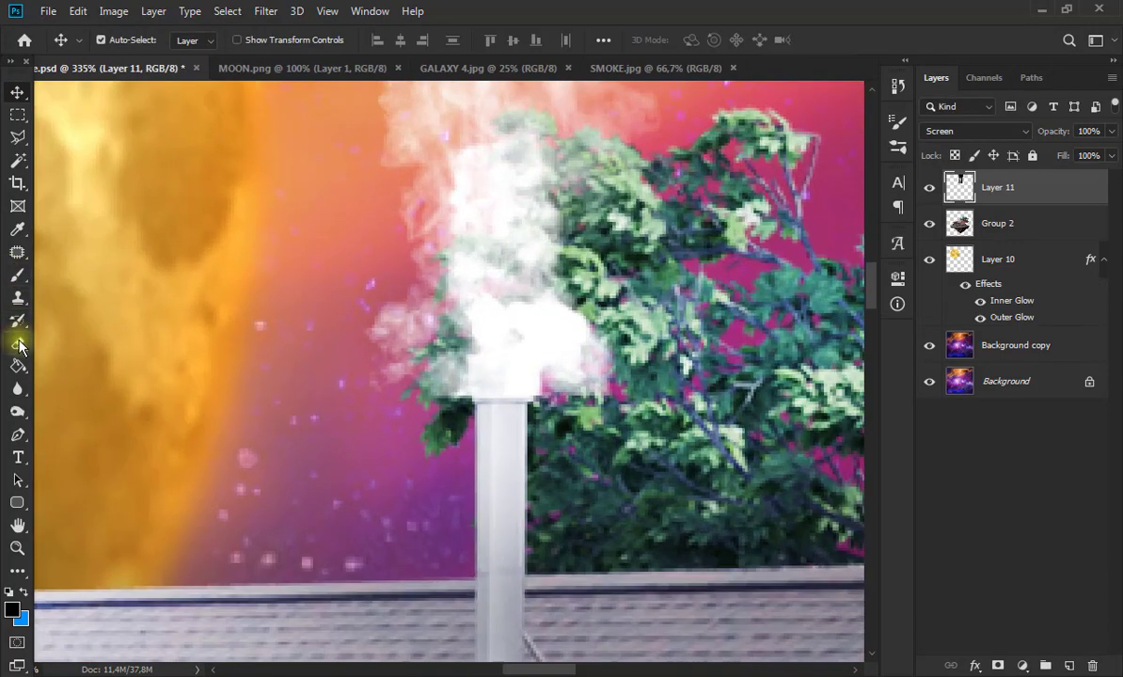
{"action": "left_click", "coordinate": [19, 346]}
{"action": "left_click", "coordinate": [121, 45]}
{"action": "left_click", "coordinate": [333, 41]}
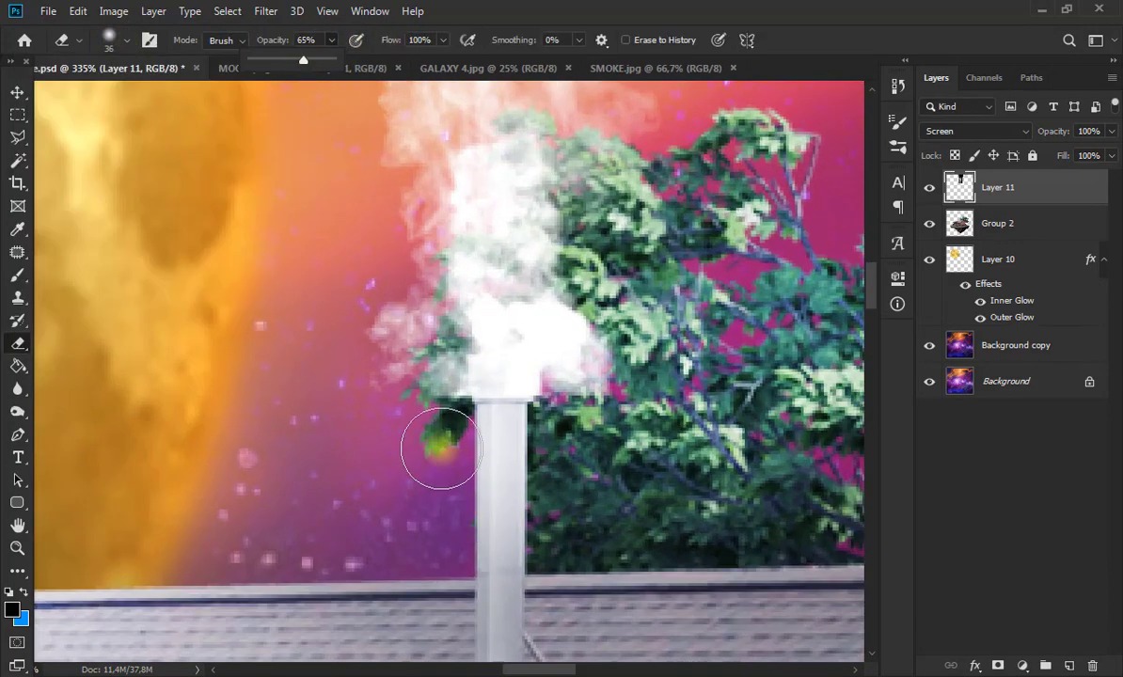
{"action": "mouse_move", "coordinate": [441, 449]}
{"action": "left_mouse_down"}
{"action": "mouse_move", "coordinate": [503, 443]}
{"action": "mouse_move", "coordinate": [505, 379]}
{"action": "mouse_move", "coordinate": [560, 455]}
{"action": "left_mouse_up"}
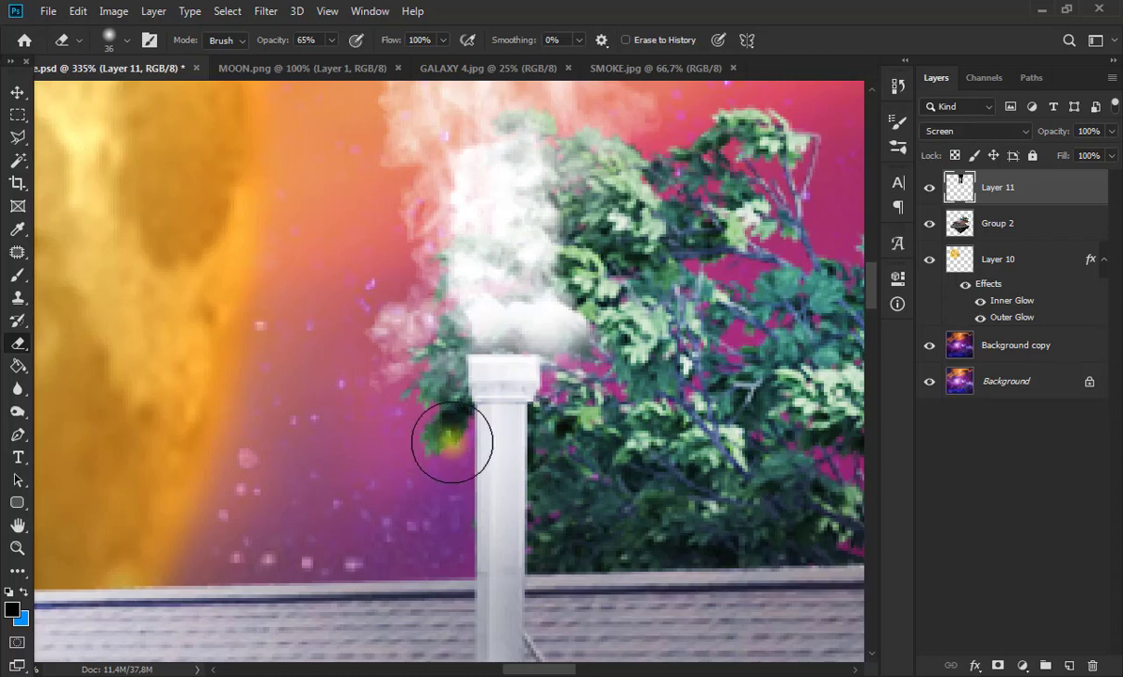
{"action": "key", "text": "ctrl+0"}
{"action": "key", "text": "v"}
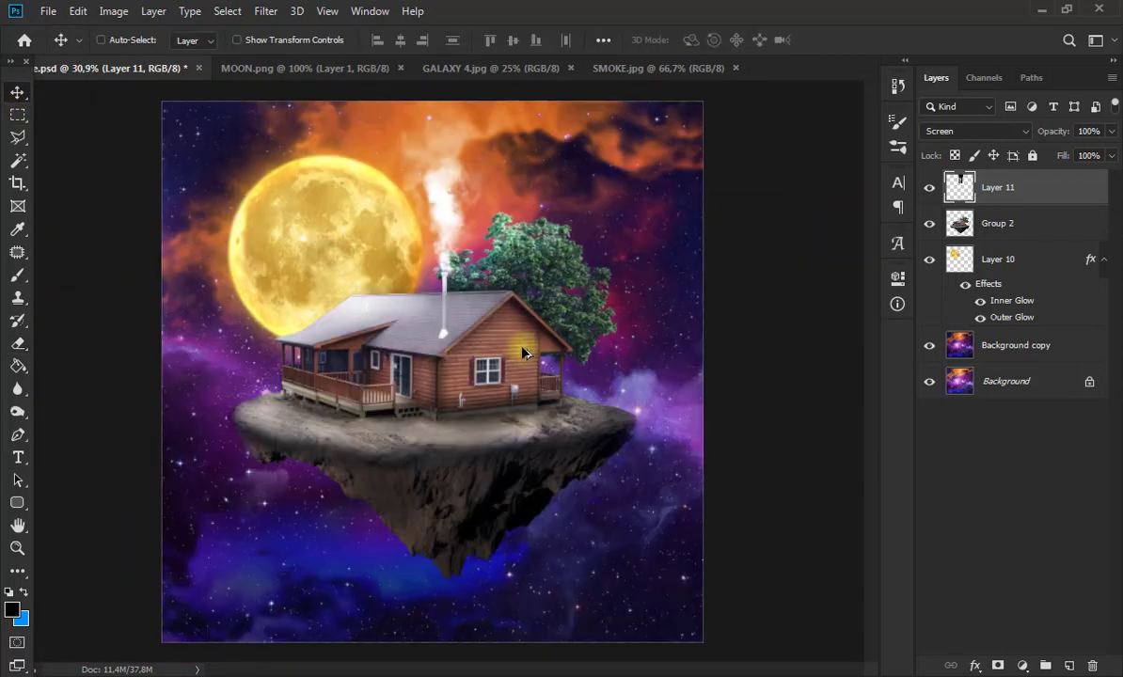
Lighten the moon's Outer Glow color to a paler orange, with a spread of 24% and a size of 174 px.
{"action": "double_click", "coordinate": [1012, 317]}
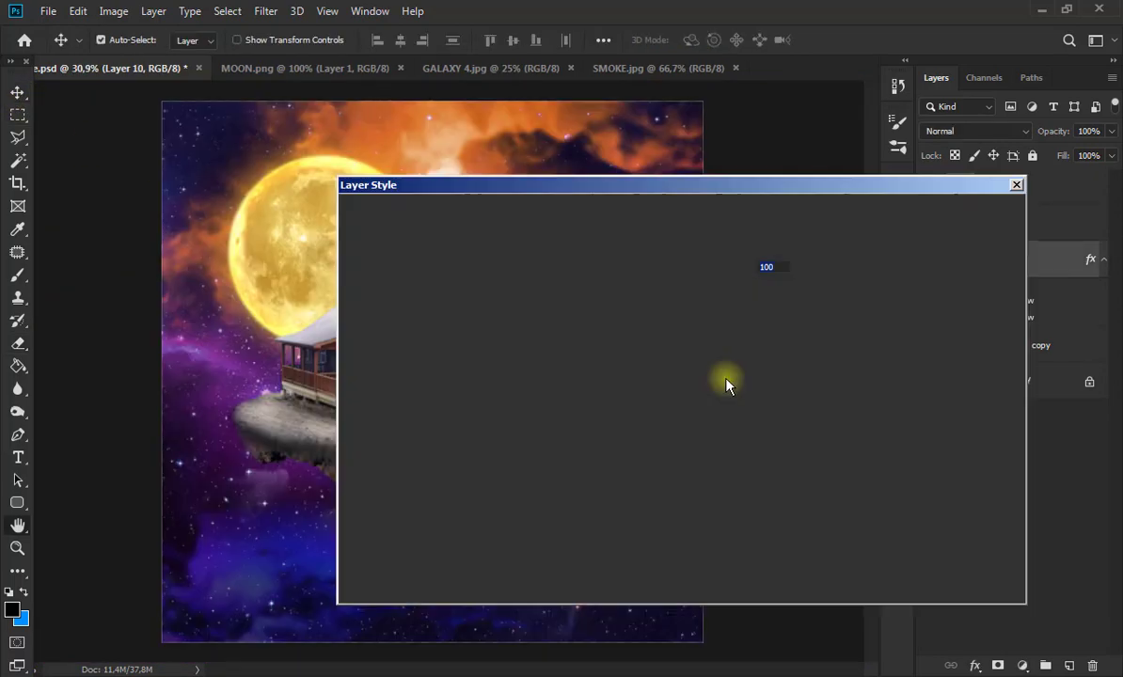
{"action": "left_click_drag", "start_coordinate": [684, 195], "coordinate": [801, 188]}
{"action": "left_click", "coordinate": [743, 302]}
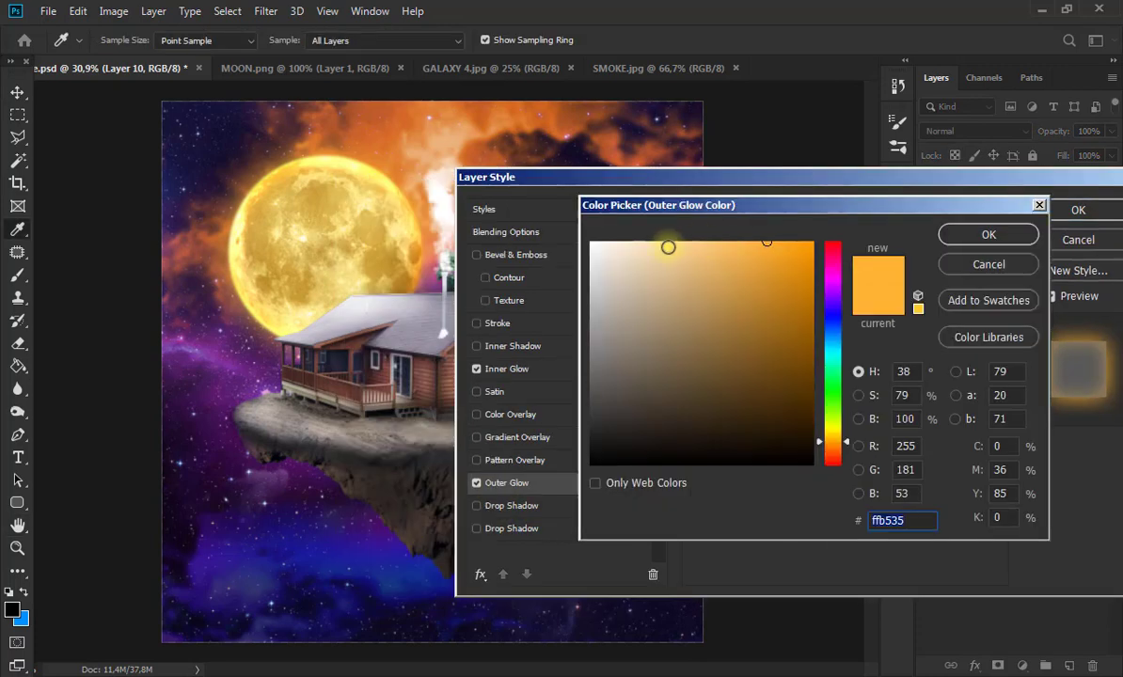
{"action": "left_click", "coordinate": [724, 242]}
{"action": "left_click", "coordinate": [989, 234]}
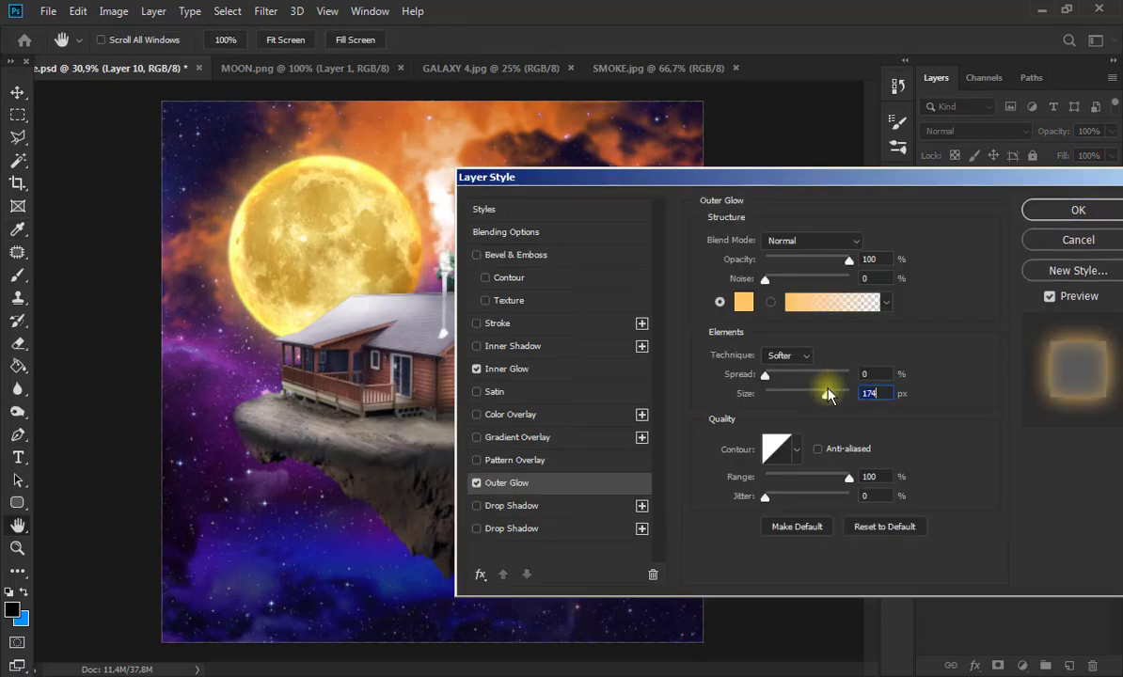
{"action": "left_click_drag", "start_coordinate": [828, 376], "coordinate": [783, 374]}
{"action": "left_click_drag", "start_coordinate": [666, 192], "coordinate": [856, 191]}
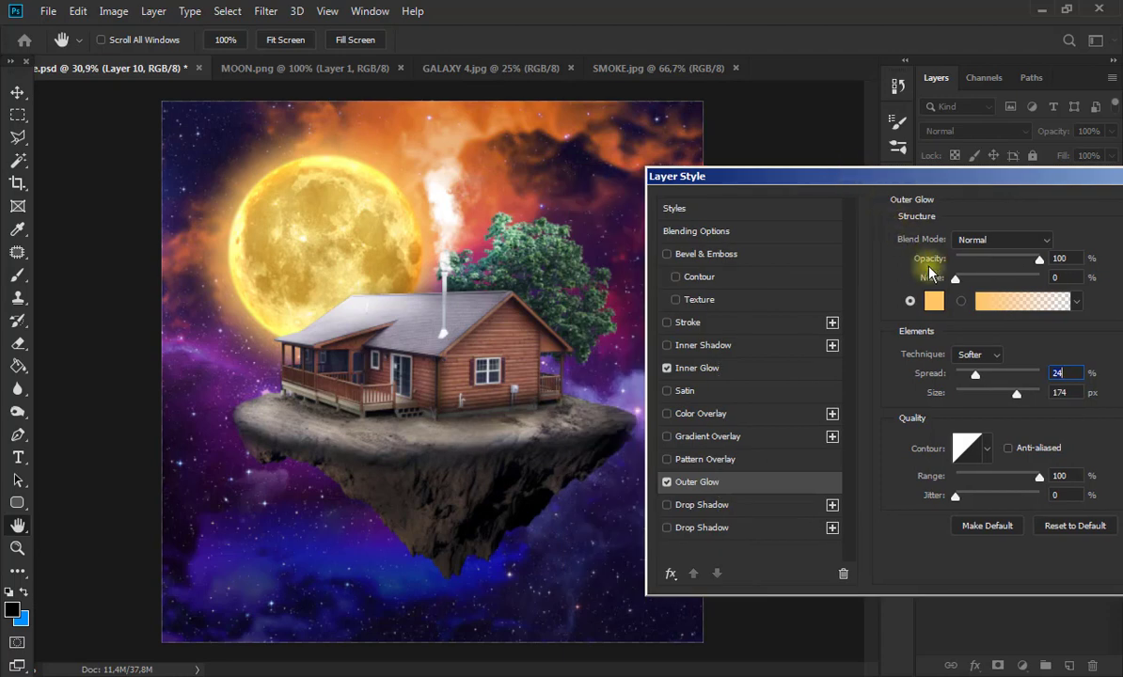
Fine-tune the hue of the moon's Outer Glow color and set the glow's spread to 21% and size to 250 px.
{"action": "left_click", "coordinate": [931, 302]}
{"action": "left_click", "coordinate": [834, 436]}
{"action": "left_click", "coordinate": [834, 440]}
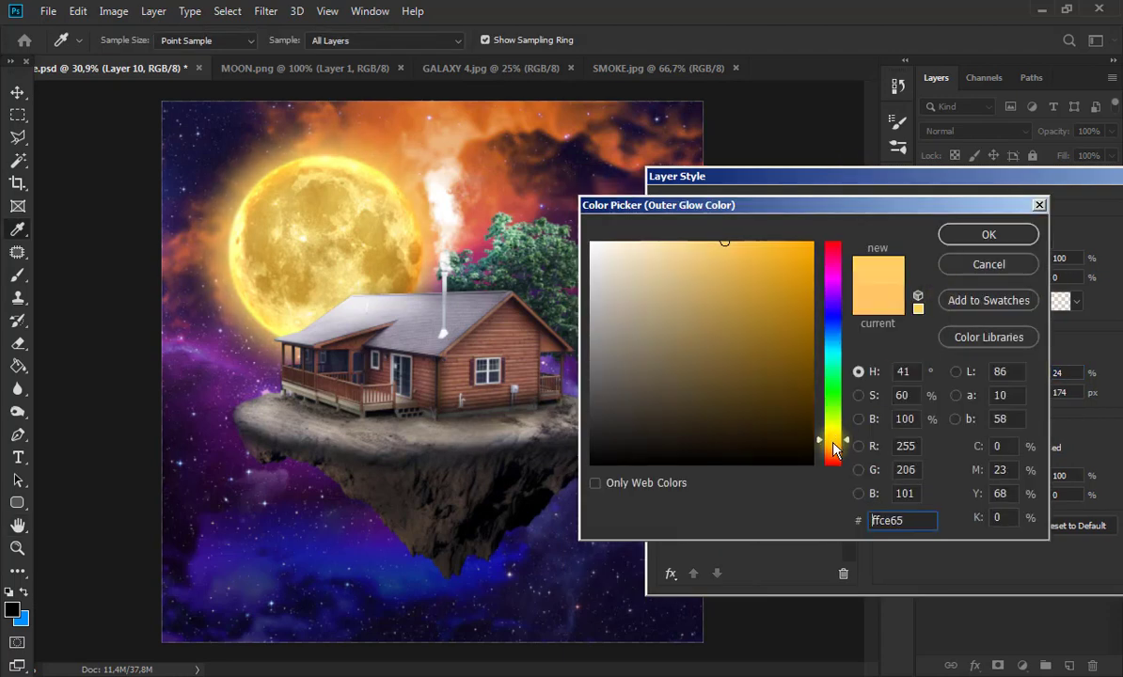
{"action": "left_click", "coordinate": [994, 236]}
{"action": "mouse_move", "coordinate": [976, 392]}
{"action": "left_mouse_down"}
{"action": "mouse_move", "coordinate": [1043, 394]}
{"action": "mouse_move", "coordinate": [959, 373]}
{"action": "mouse_move", "coordinate": [973, 377]}
{"action": "left_mouse_up"}
{"action": "left_click_drag", "start_coordinate": [894, 183], "coordinate": [686, 202]}
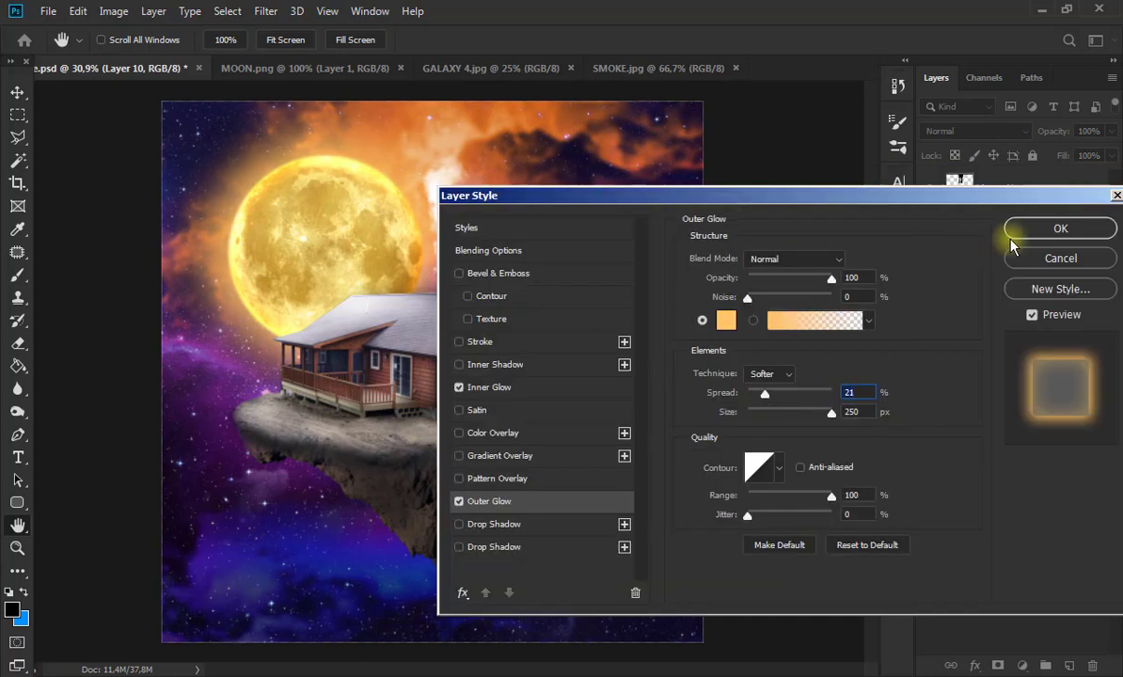
{"action": "left_click", "coordinate": [1030, 227]}
{"action": "key", "text": "v"}
Apply a Gaussian Blur with a radius of 3.9 pixels to the Background copy layer and reduce its opacity to 82%.
{"action": "scroll", "coordinate": [612, 424], "scroll_direction": "down", "scroll_amount": 3}
{"action": "scroll", "coordinate": [511, 390], "scroll_direction": "up", "scroll_amount": 1}
{"action": "scroll", "coordinate": [511, 390], "scroll_direction": "up", "scroll_amount": 3}
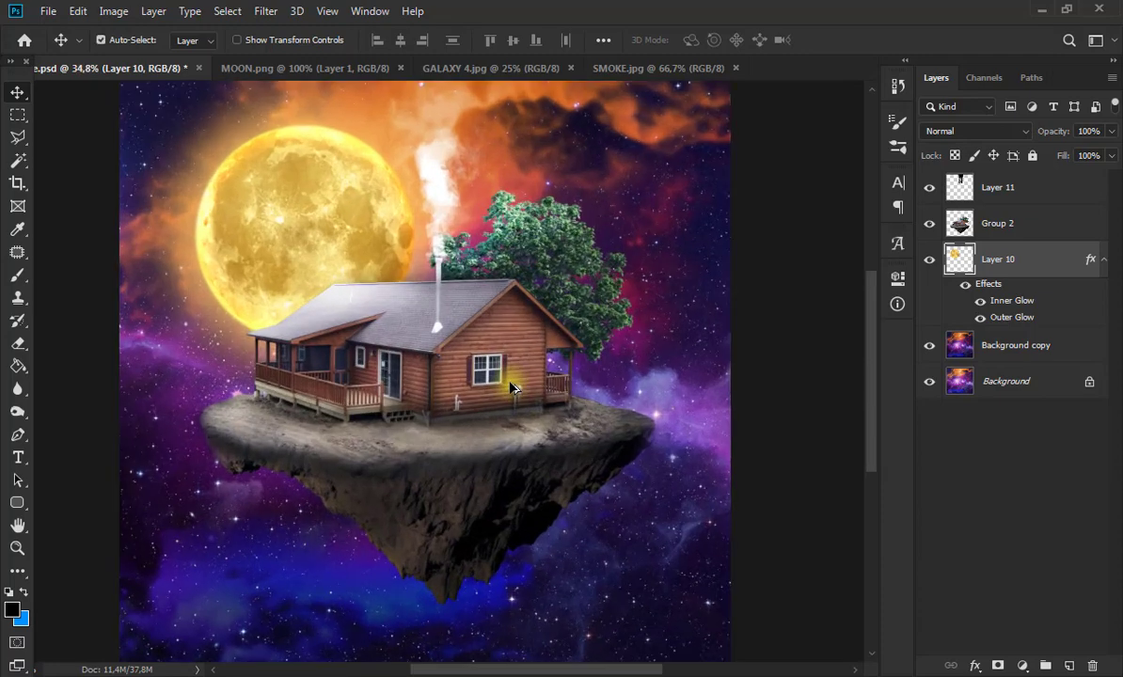
{"action": "left_click", "coordinate": [953, 350]}
{"action": "scroll", "coordinate": [700, 353], "scroll_direction": "down", "scroll_amount": 3}
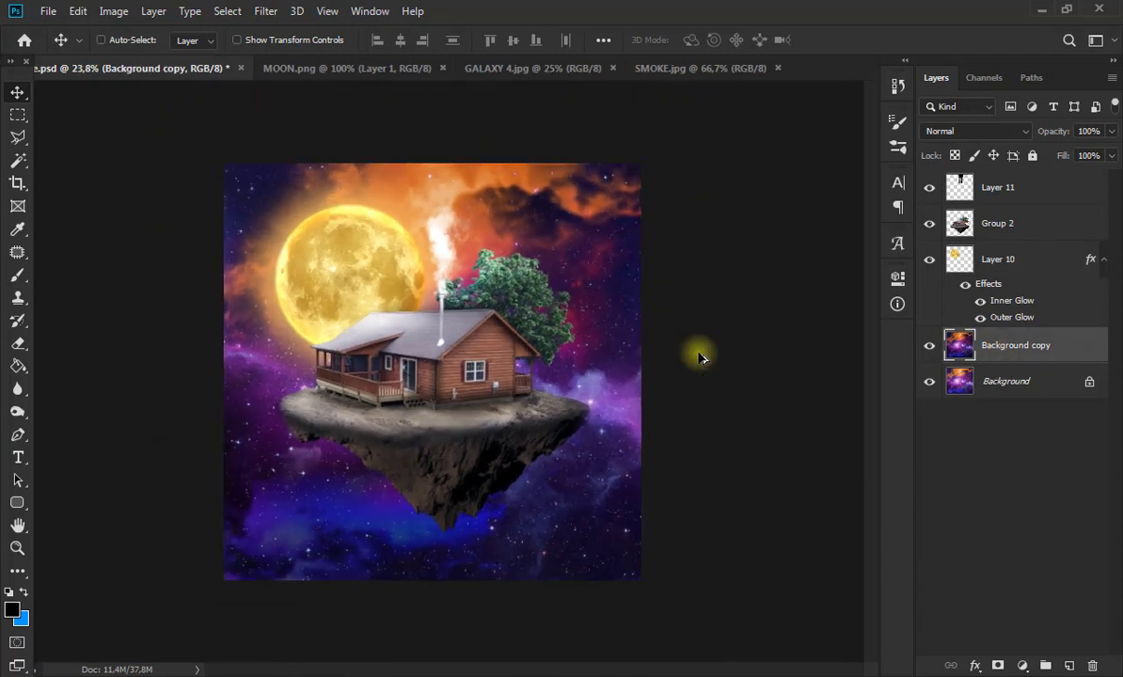
{"action": "left_click", "coordinate": [268, 11]}
{"action": "left_click", "coordinate": [475, 230]}
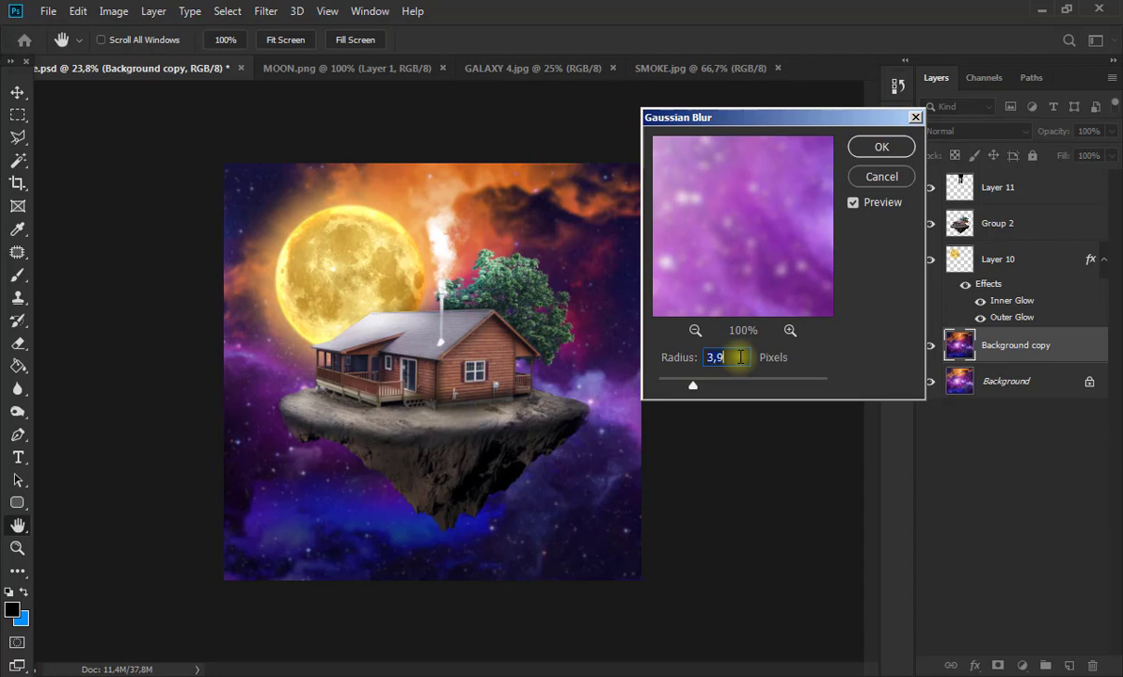
{"action": "left_click", "coordinate": [880, 147]}
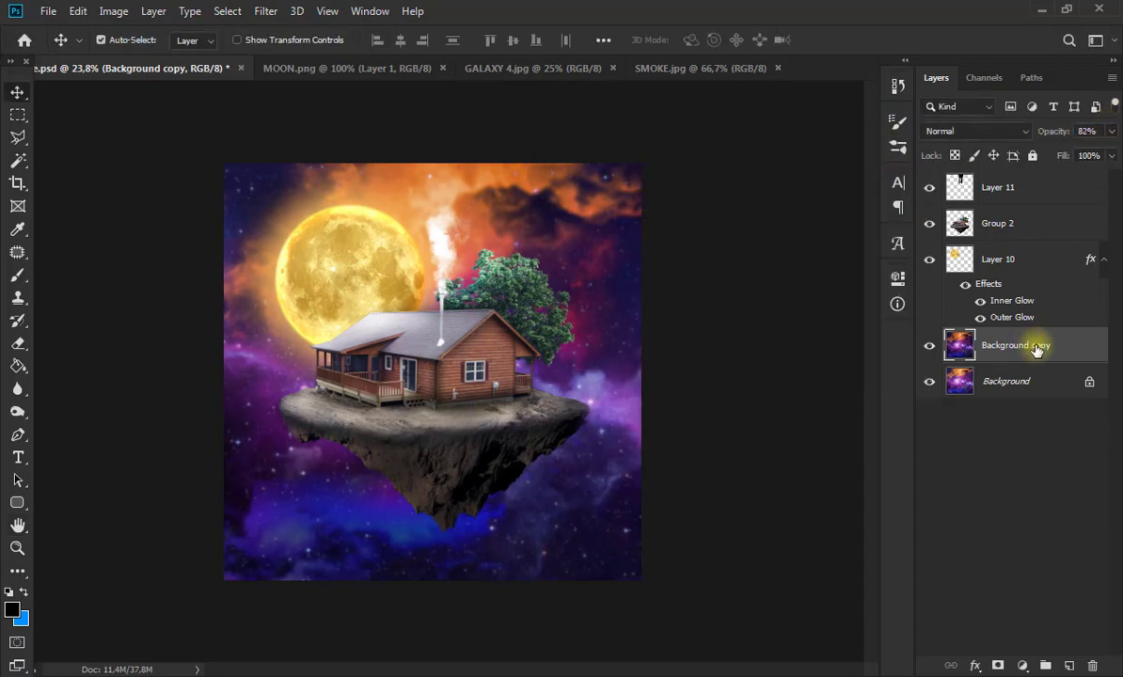
{"action": "left_click", "coordinate": [1016, 259]}
{"action": "left_click", "coordinate": [1015, 230]}
{"action": "left_click", "coordinate": [1016, 259]}
{"action": "key", "text": "ctrl+0"}
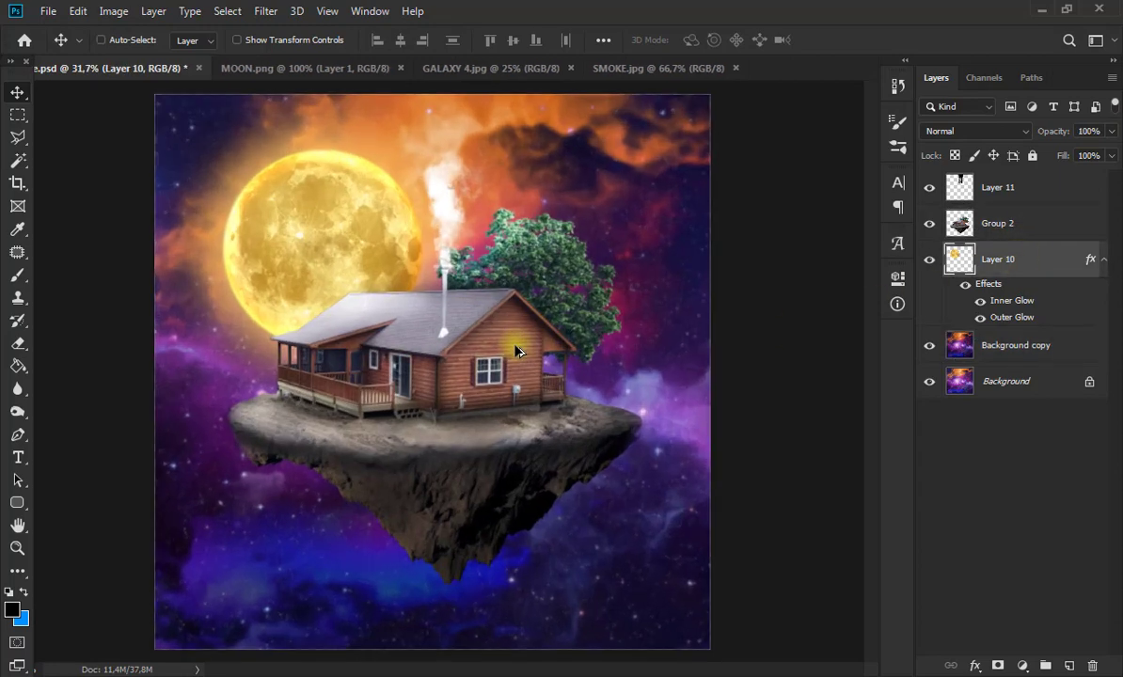
{"action": "scroll", "coordinate": [515, 351], "scroll_direction": "up", "scroll_amount": 2}
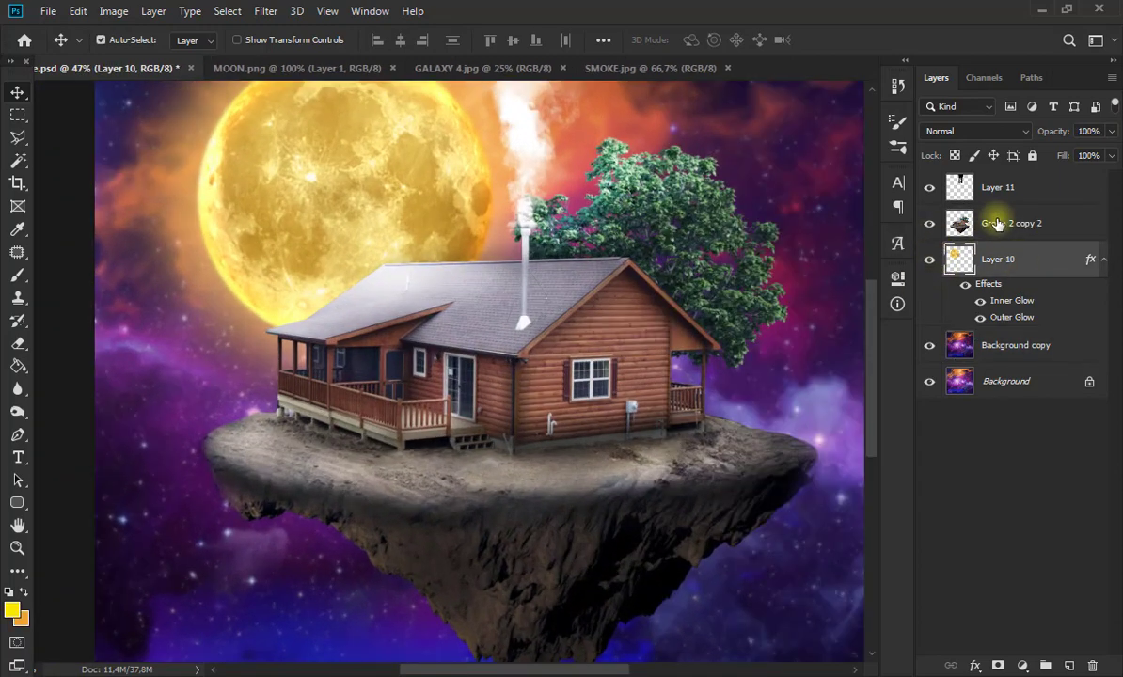
Duplicate the cabin island layer and colorize the copy with Hue/Saturation, using hue 37 and saturation 55.
{"action": "left_click", "coordinate": [997, 223]}
{"action": "scroll", "coordinate": [560, 247], "scroll_direction": "down", "scroll_amount": 2}
{"action": "key", "text": "ctrl+j"}
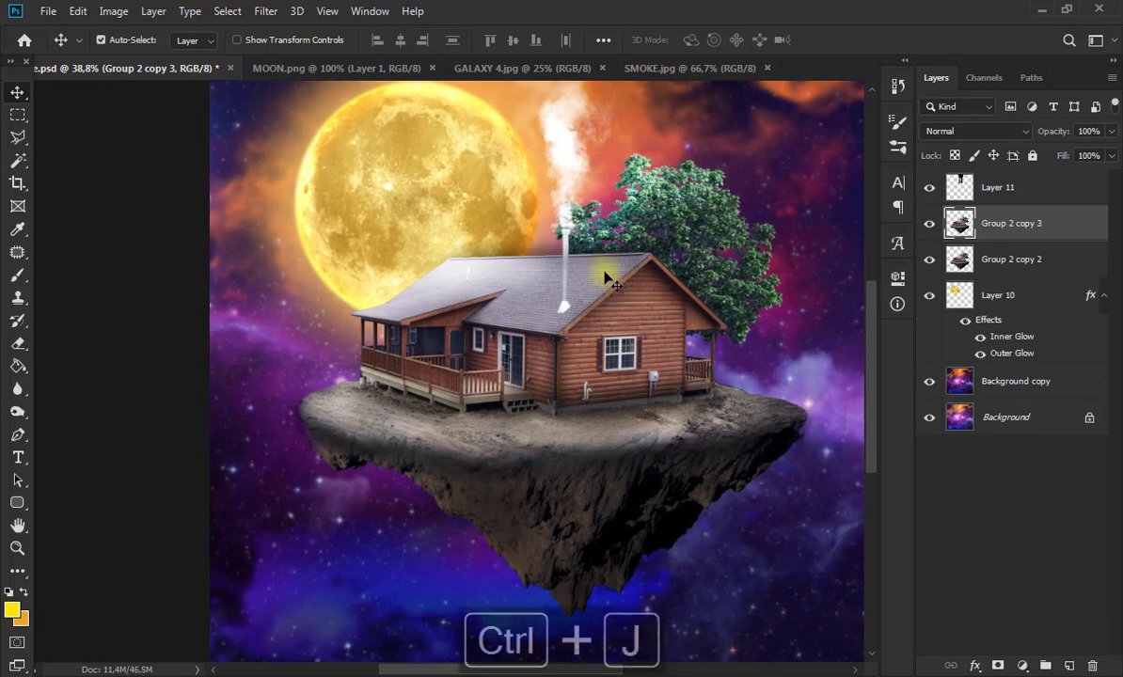
{"action": "left_click", "coordinate": [114, 10]}
{"action": "mouse_move", "coordinate": [146, 50]}
{"action": "left_click", "coordinate": [310, 131]}
{"action": "left_click", "coordinate": [895, 404]}
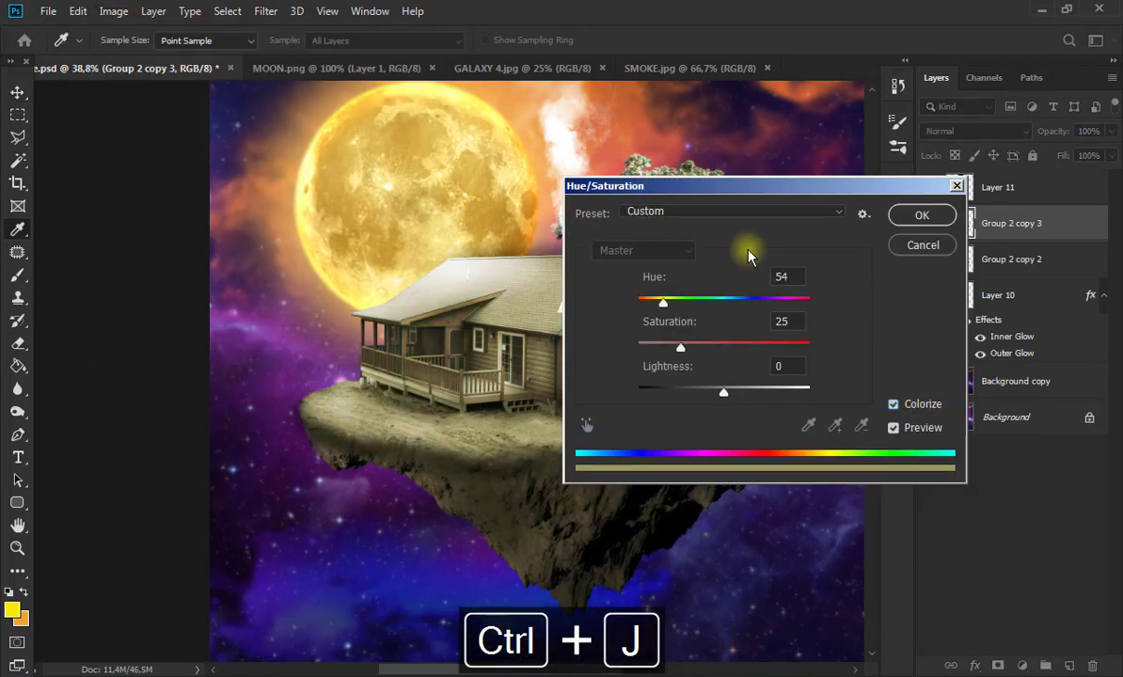
{"action": "left_click_drag", "start_coordinate": [771, 193], "coordinate": [955, 204]}
{"action": "left_click_drag", "start_coordinate": [847, 311], "coordinate": [838, 312]}
{"action": "left_click_drag", "start_coordinate": [864, 358], "coordinate": [915, 359]}
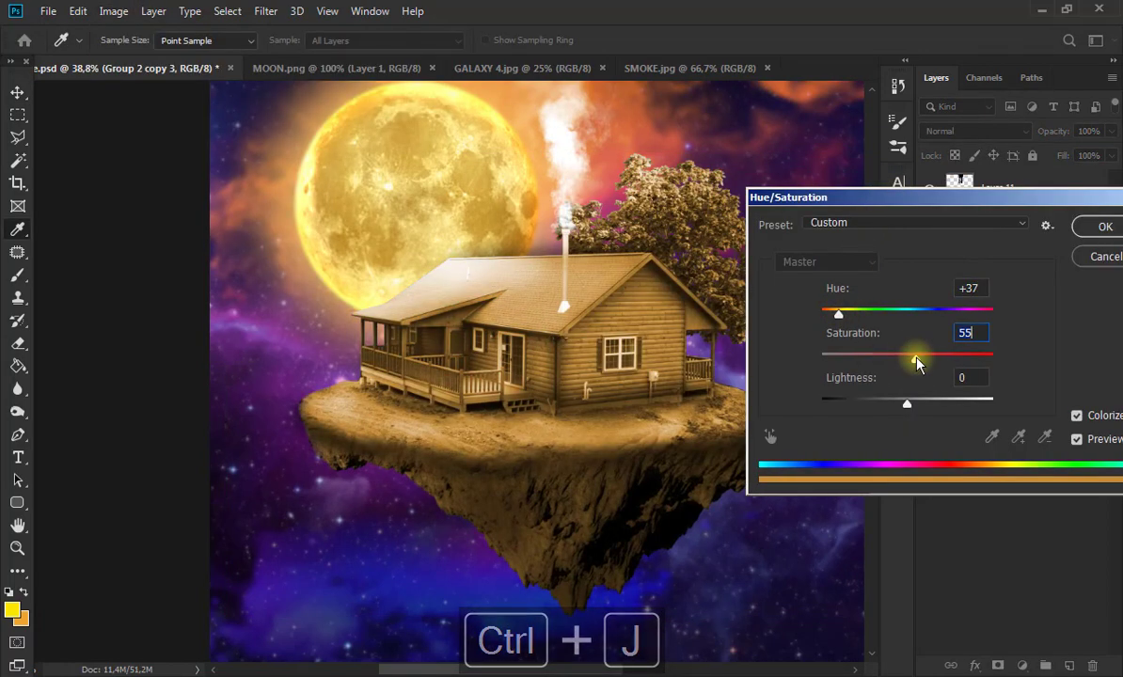
{"action": "left_click", "coordinate": [1105, 228]}
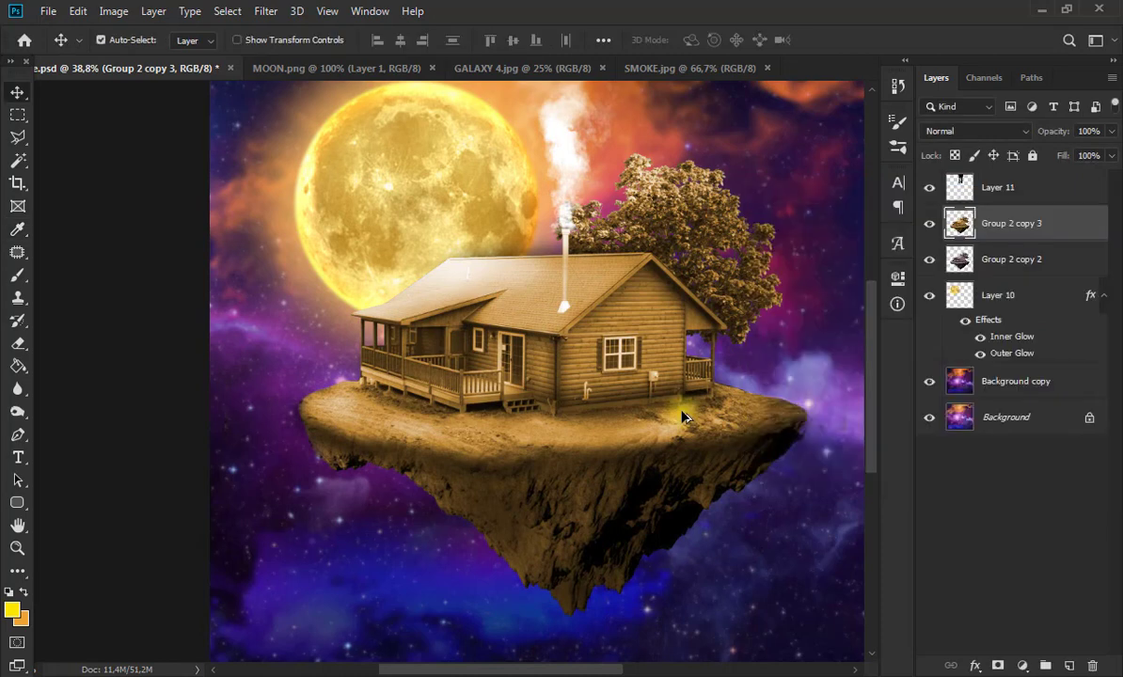
Set the colorized cabin island copy to the Multiply blend mode with 65% opacity.
{"action": "scroll", "coordinate": [681, 417], "scroll_direction": "down", "scroll_amount": 2}
{"action": "left_click", "coordinate": [959, 131]}
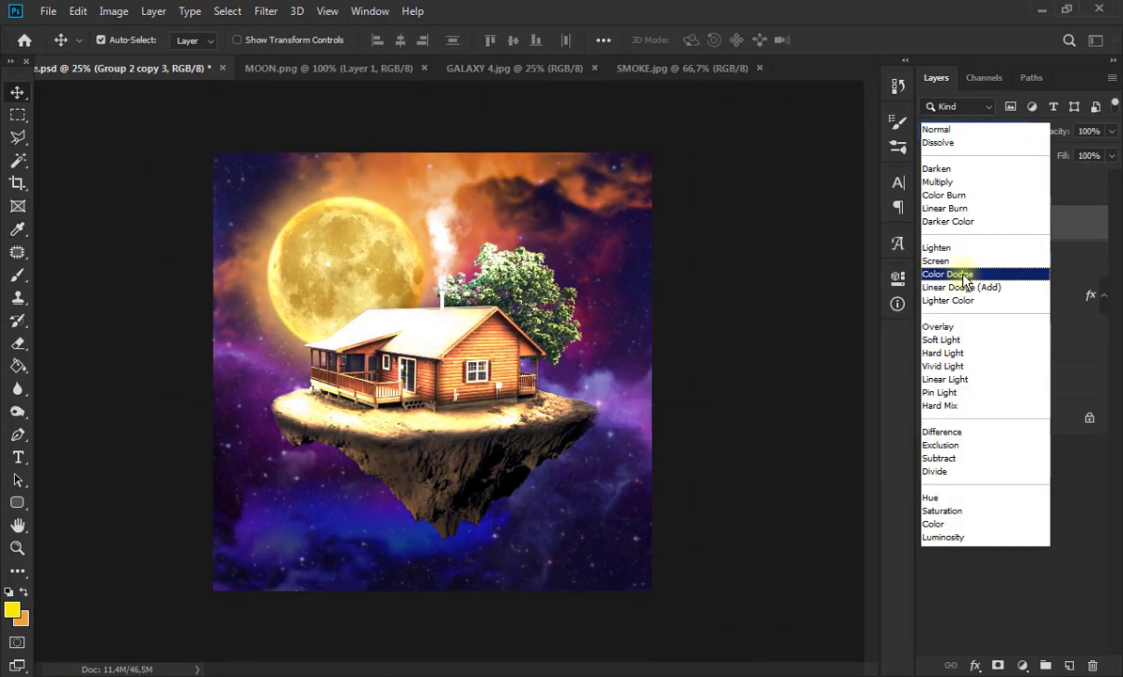
{"action": "left_click", "coordinate": [947, 182]}
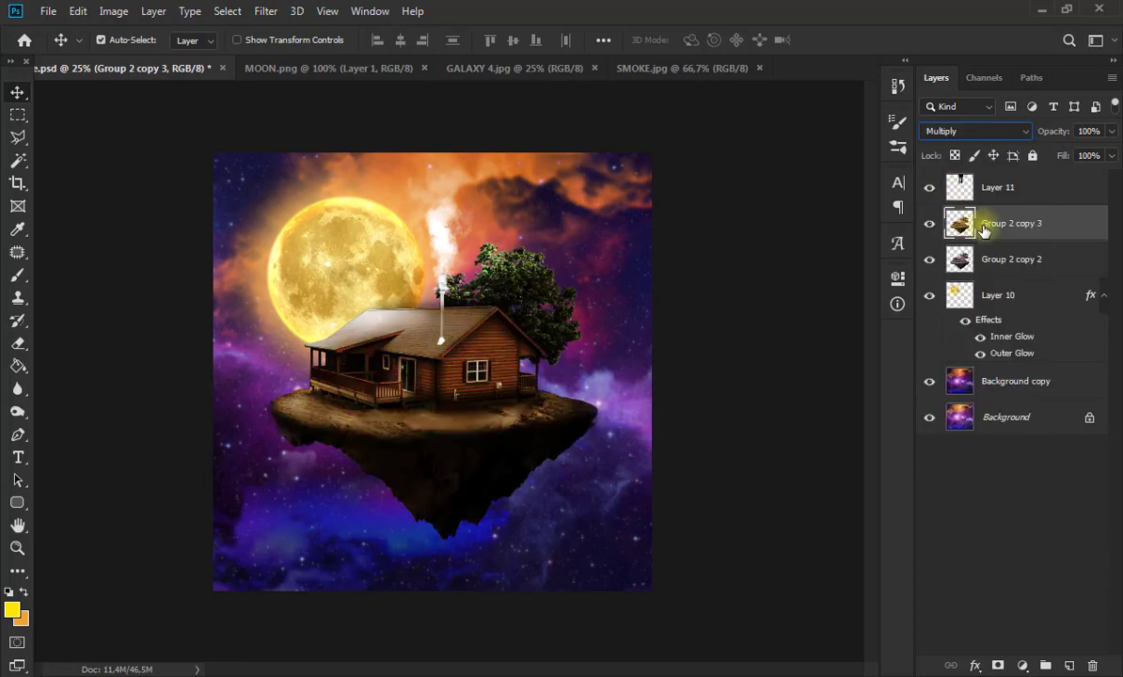
{"action": "left_click_drag", "start_coordinate": [1110, 131], "coordinate": [1082, 154]}
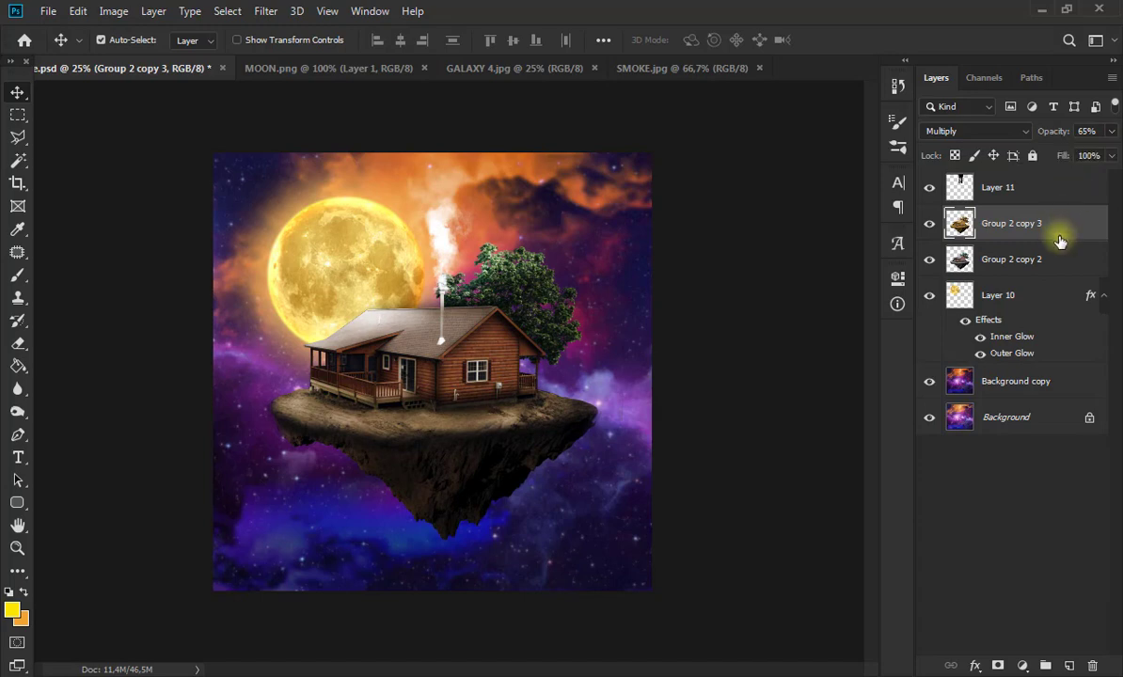
Add a layer mask to the Multiply island copy and paint black at 26% brush opacity over the island's ground and the tree.
{"action": "left_click", "coordinate": [998, 666]}
{"action": "left_click", "coordinate": [17, 275]}
{"action": "scroll", "coordinate": [453, 393], "scroll_direction": "up", "scroll_amount": 8}
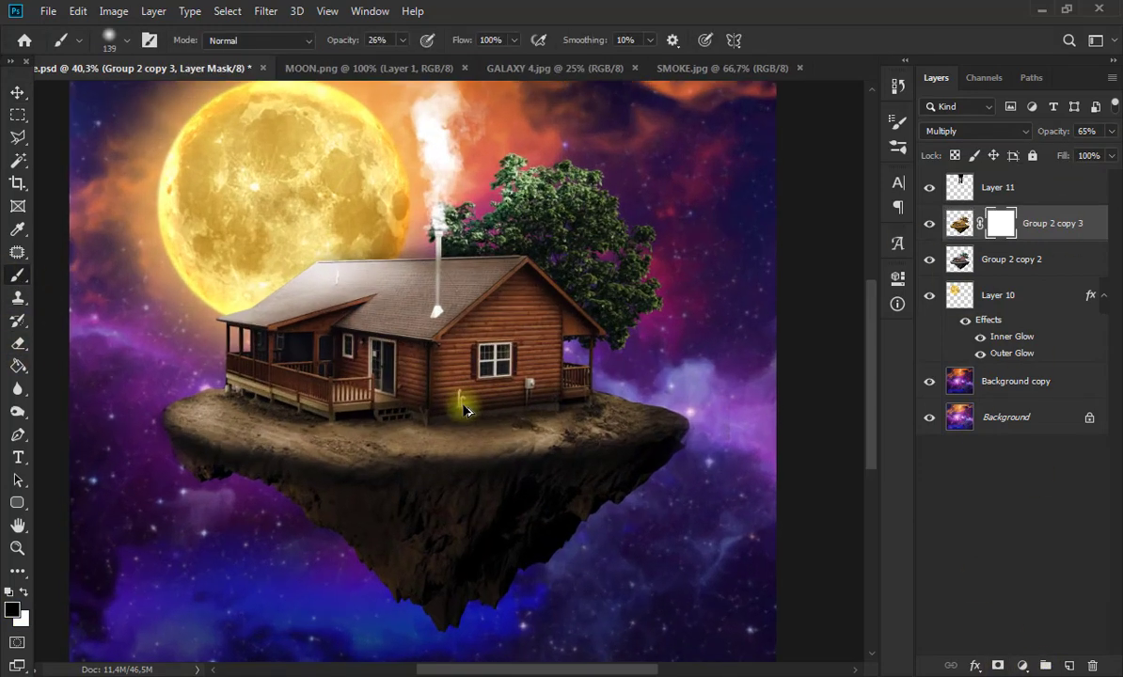
{"action": "left_click_drag", "start_coordinate": [383, 453], "coordinate": [662, 421]}
{"action": "scroll", "coordinate": [569, 241], "scroll_direction": "up", "scroll_amount": 1}
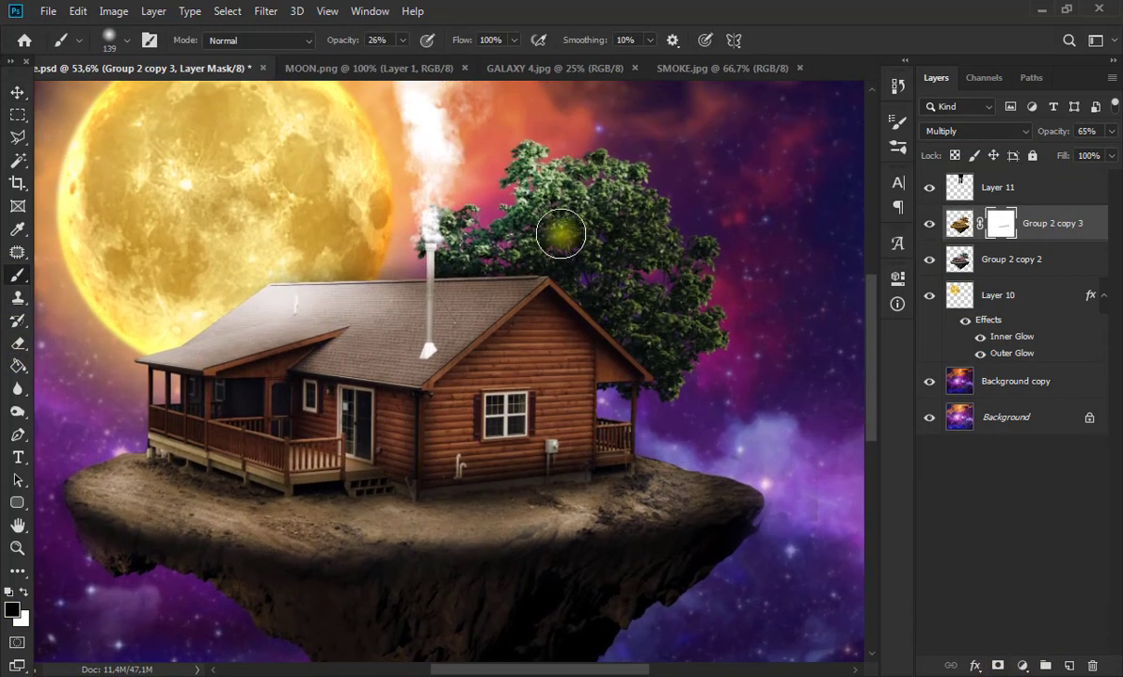
{"action": "mouse_move", "coordinate": [561, 236]}
{"action": "left_mouse_down"}
{"action": "mouse_move", "coordinate": [612, 297]}
{"action": "mouse_move", "coordinate": [624, 218]}
{"action": "mouse_move", "coordinate": [571, 284]}
{"action": "mouse_move", "coordinate": [624, 227]}
{"action": "left_mouse_up"}
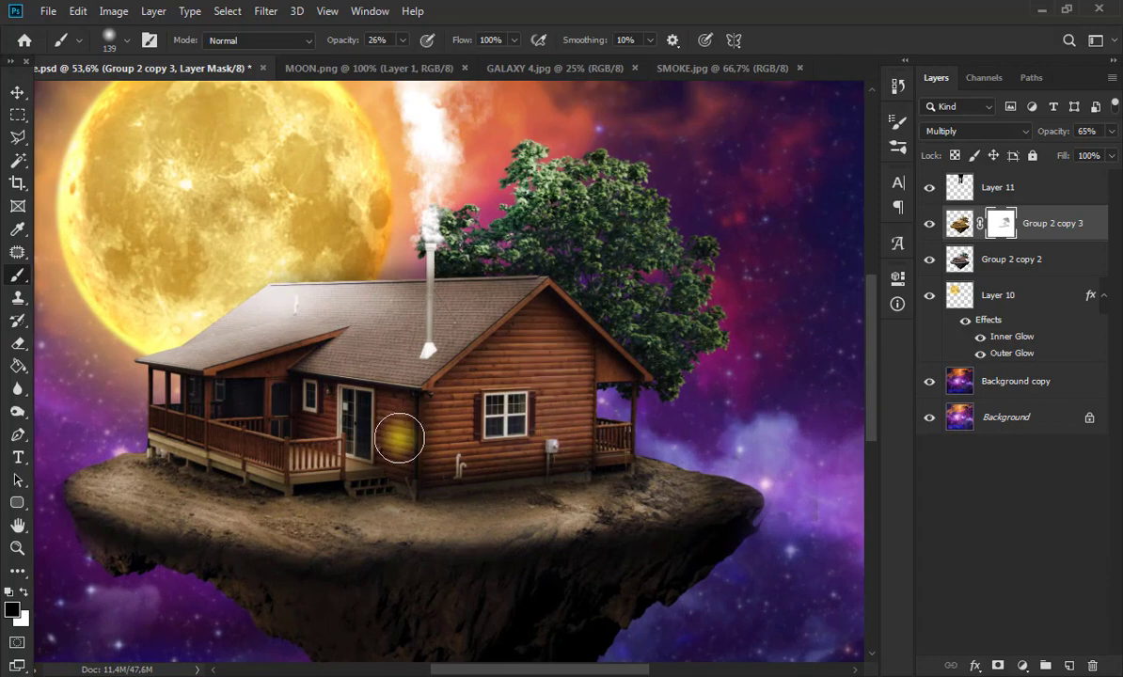
{"action": "scroll", "coordinate": [432, 524], "scroll_direction": "down", "scroll_amount": 8}
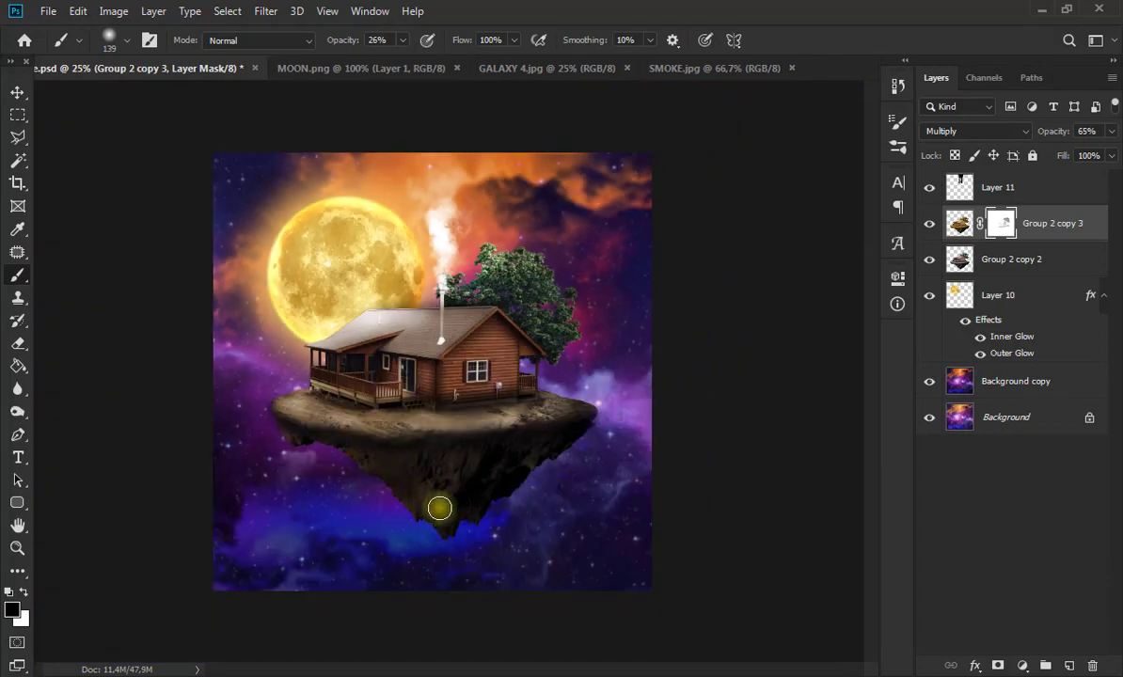
Enlarge the brush to 193 px and paint black on the mask across the island's rocky underside.
{"action": "left_click", "coordinate": [127, 41]}
{"action": "left_click_drag", "start_coordinate": [171, 98], "coordinate": [180, 98]}
{"action": "mouse_move", "coordinate": [392, 464]}
{"action": "left_mouse_down"}
{"action": "mouse_move", "coordinate": [496, 459]}
{"action": "mouse_move", "coordinate": [405, 479]}
{"action": "mouse_move", "coordinate": [564, 441]}
{"action": "left_mouse_up"}
{"action": "scroll", "coordinate": [641, 438], "scroll_direction": "down", "scroll_amount": 4}
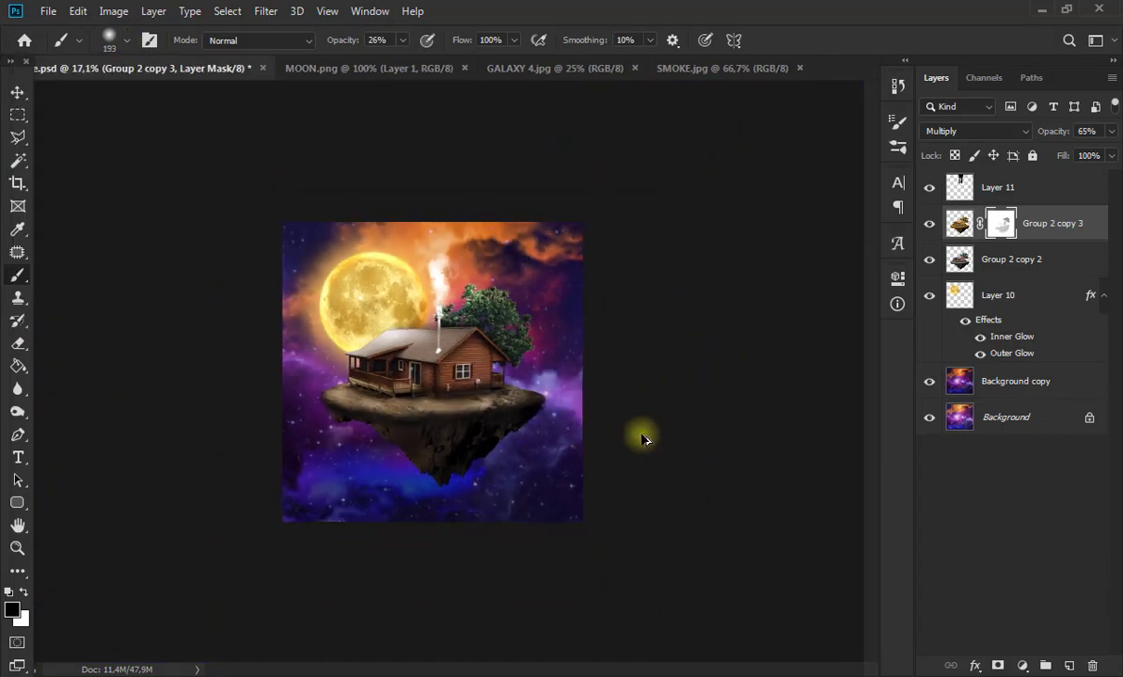
{"action": "scroll", "coordinate": [631, 421], "scroll_direction": "up", "scroll_amount": 4}
{"action": "scroll", "coordinate": [454, 404], "scroll_direction": "up", "scroll_amount": 4}
Compare the image with and without the Multiply island copy, and raise that layer's opacity to 88%.
{"action": "left_click", "coordinate": [16, 93]}
{"action": "left_click", "coordinate": [929, 225]}
{"action": "left_click", "coordinate": [929, 225]}
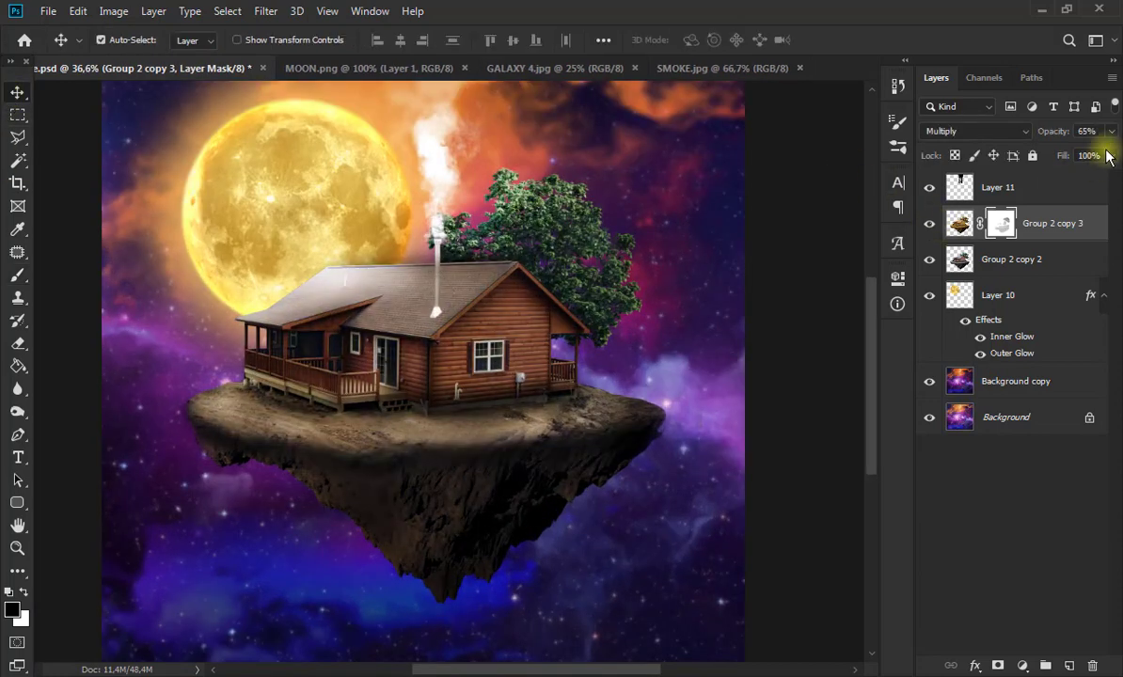
{"action": "left_click", "coordinate": [959, 226]}
{"action": "left_click_drag", "start_coordinate": [1063, 155], "coordinate": [1111, 155]}
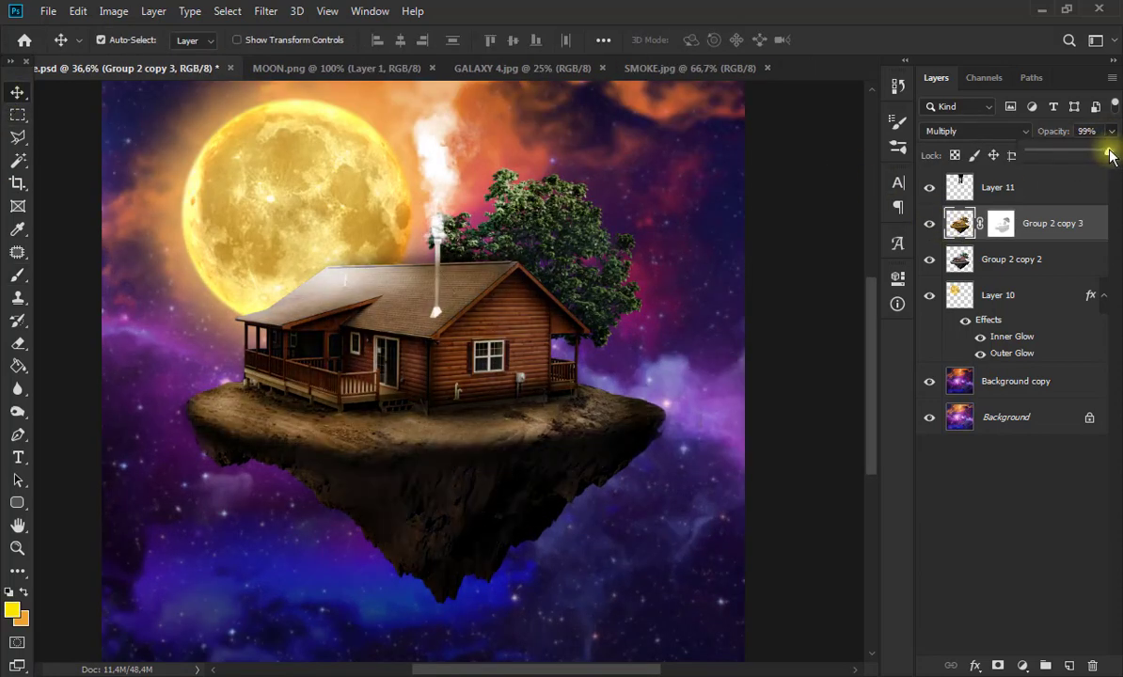
Soften the Multiply copy's effect along the island's ground by painting its mask black, and reduce the brush size to 40 px.
{"action": "left_click", "coordinate": [1003, 224]}
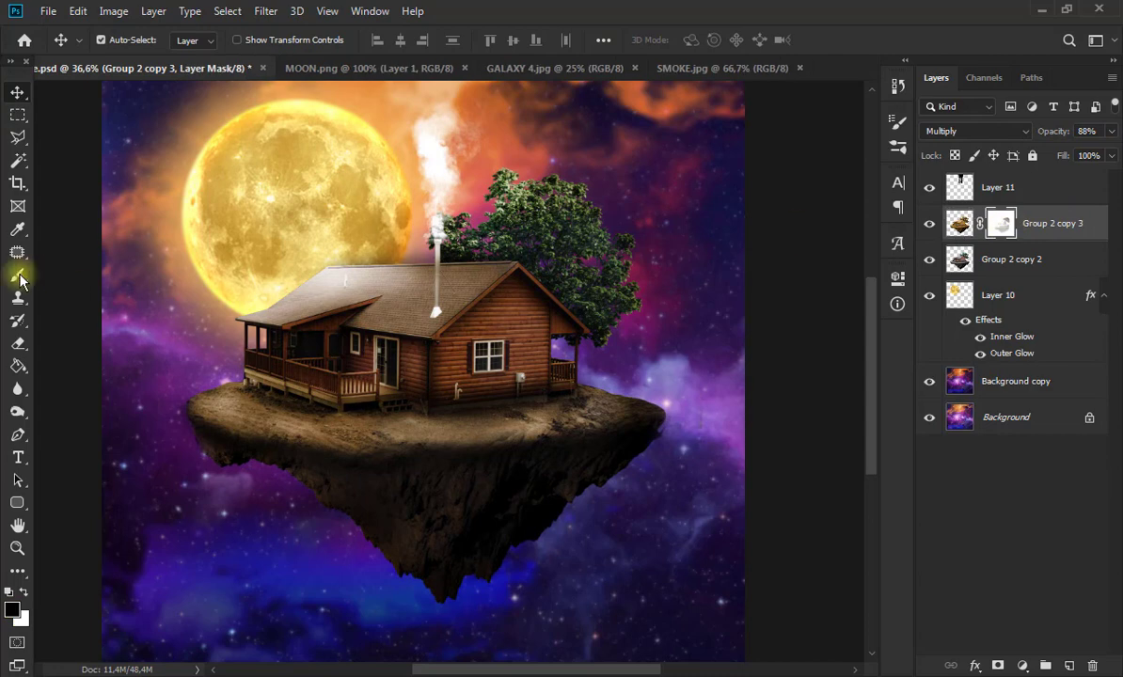
{"action": "left_click", "coordinate": [17, 275]}
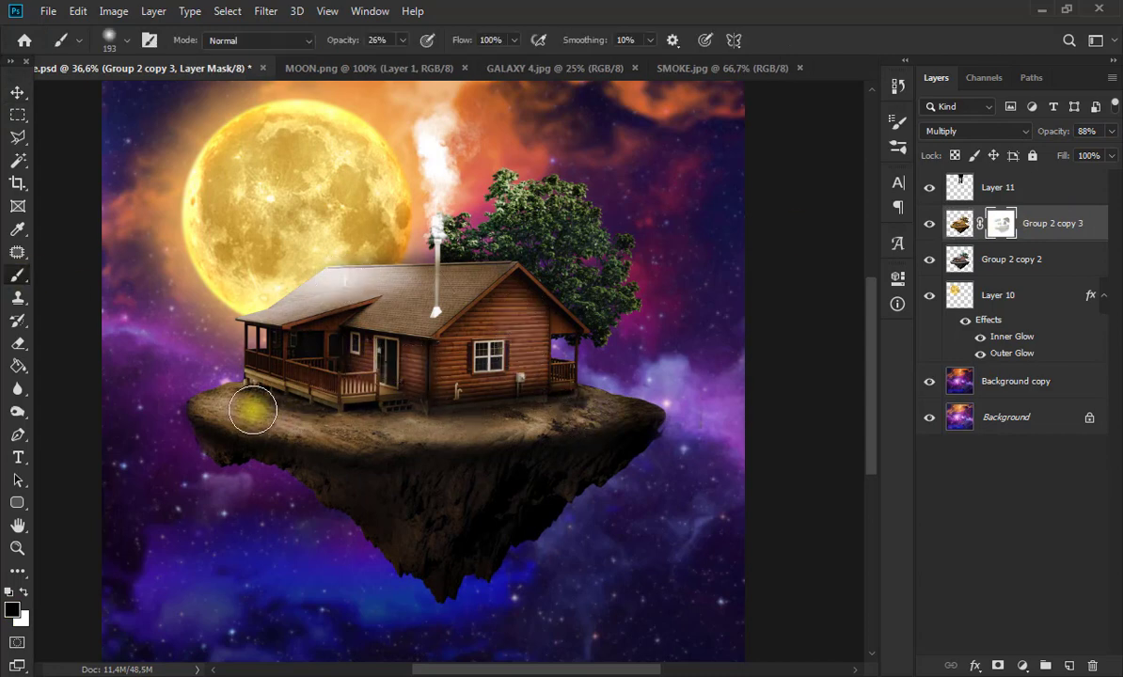
{"action": "left_click", "coordinate": [113, 39]}
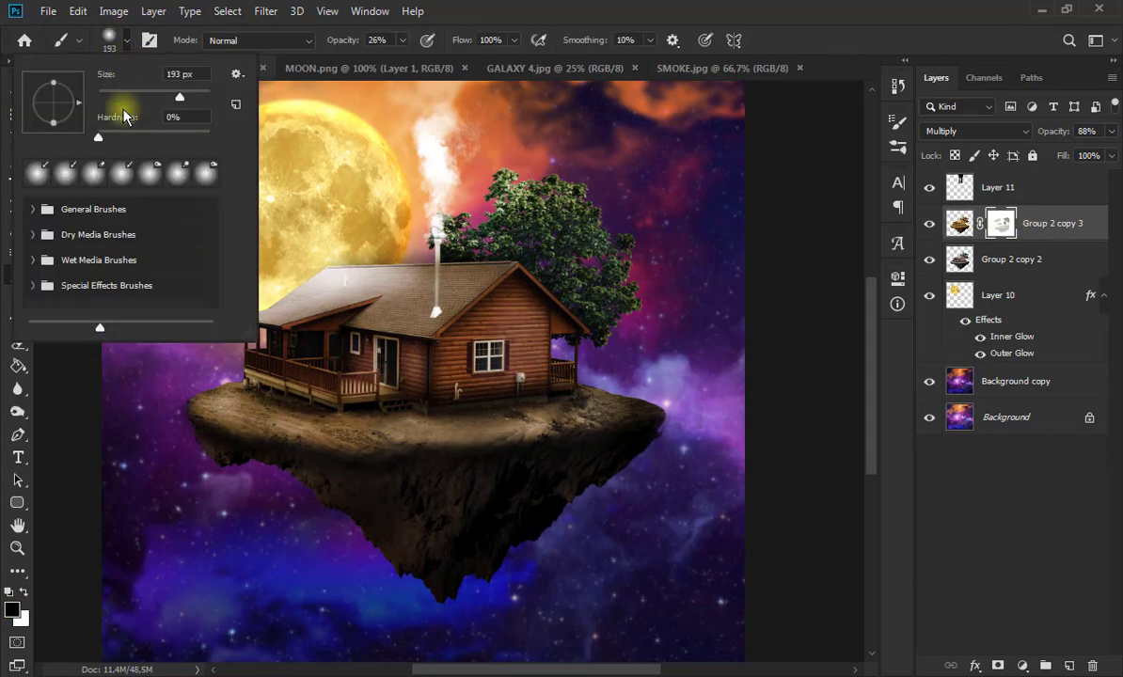
{"action": "key", "text": "Return"}
{"action": "scroll", "coordinate": [411, 479], "scroll_direction": "down", "scroll_amount": 8}
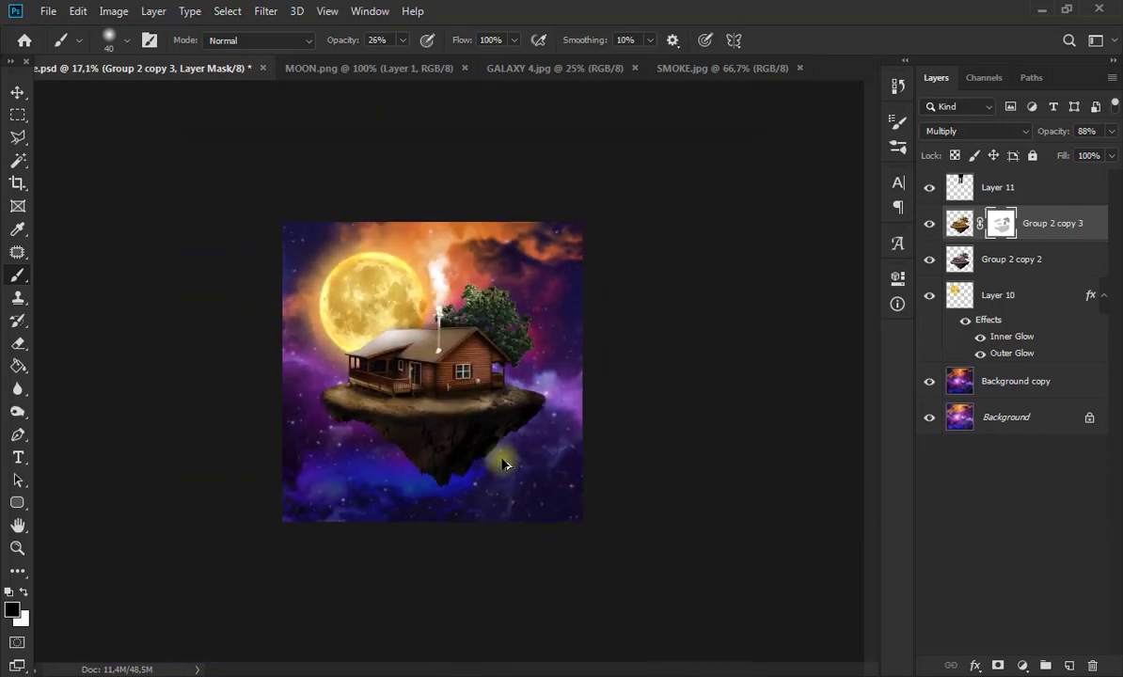
Set the brush to 165 px and continue painting the Multiply copy's mask to lighten the island's underside.
{"action": "scroll", "coordinate": [501, 461], "scroll_direction": "up", "scroll_amount": 10}
{"action": "left_click", "coordinate": [127, 40]}
{"action": "left_click_drag", "start_coordinate": [136, 94], "coordinate": [170, 94]}
{"action": "key", "text": "Return"}
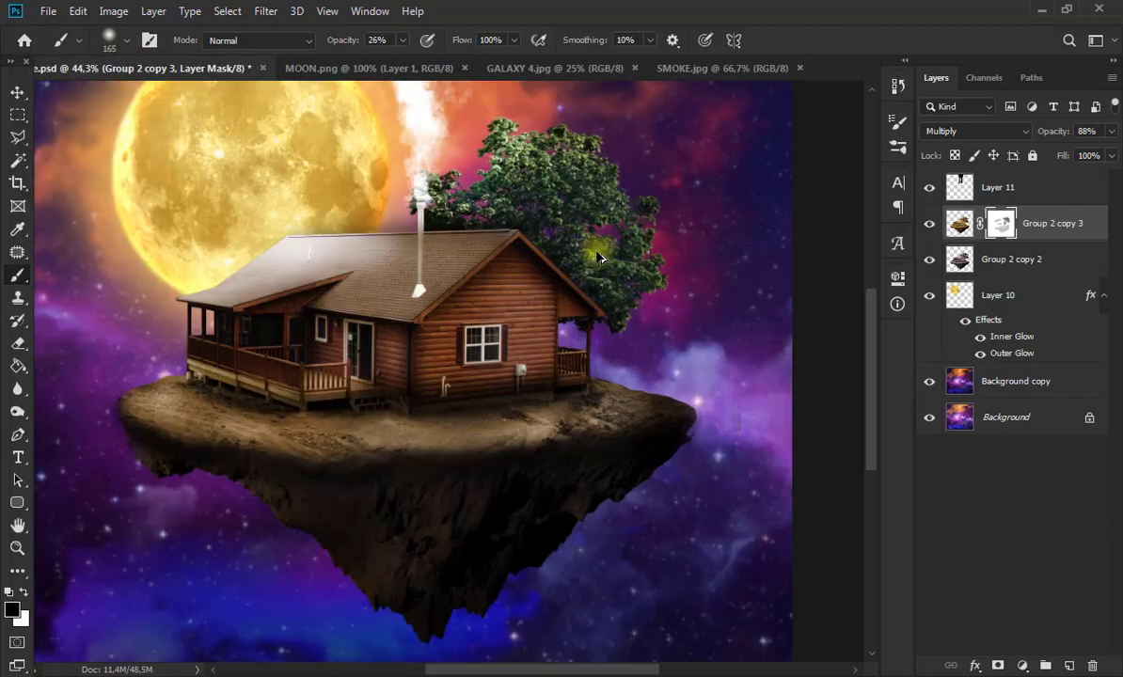
{"action": "scroll", "coordinate": [502, 150], "scroll_direction": "down", "scroll_amount": 4}
{"action": "left_click", "coordinate": [18, 92]}
{"action": "left_click", "coordinate": [960, 224]}
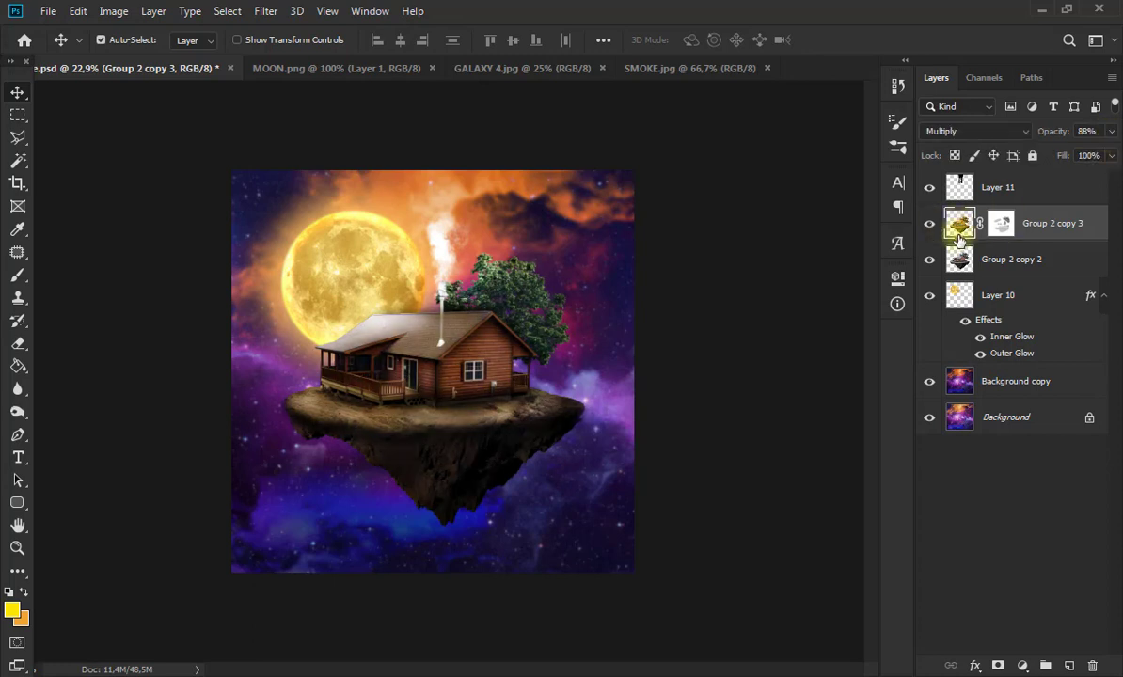
{"action": "left_click", "coordinate": [1001, 223]}
{"action": "key", "text": "b"}
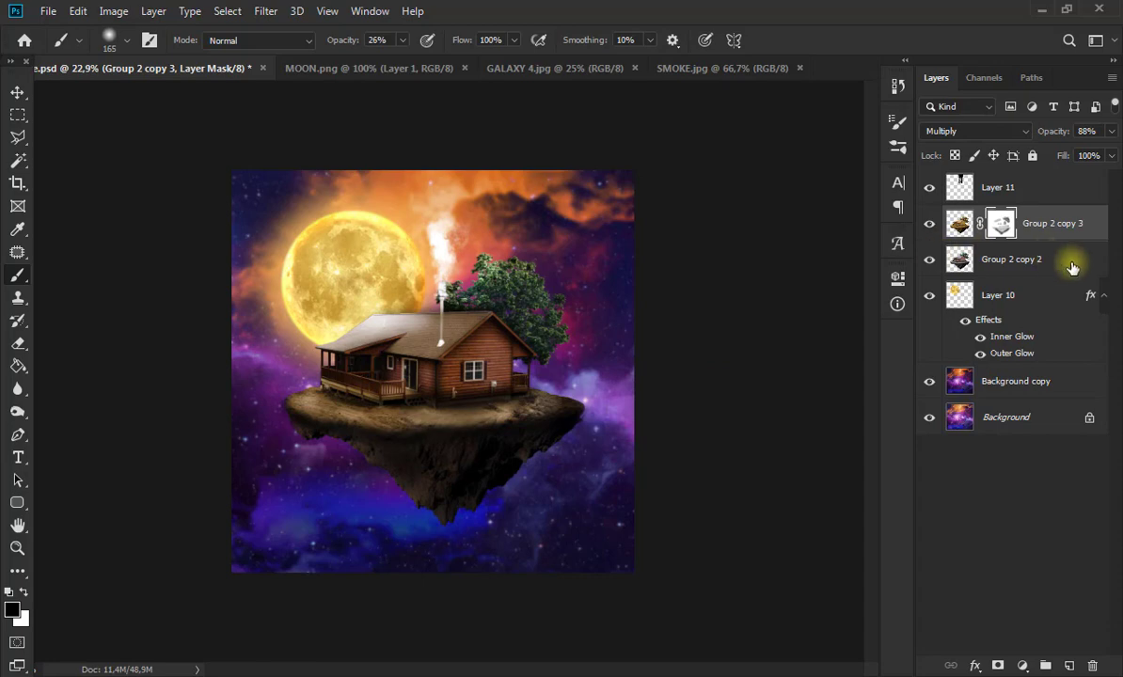
Merge the masked Multiply copy with the island layer below it and duplicate the merged layer.
{"action": "key", "text": "ctrl+e"}
{"action": "key", "text": "ctrl+j"}
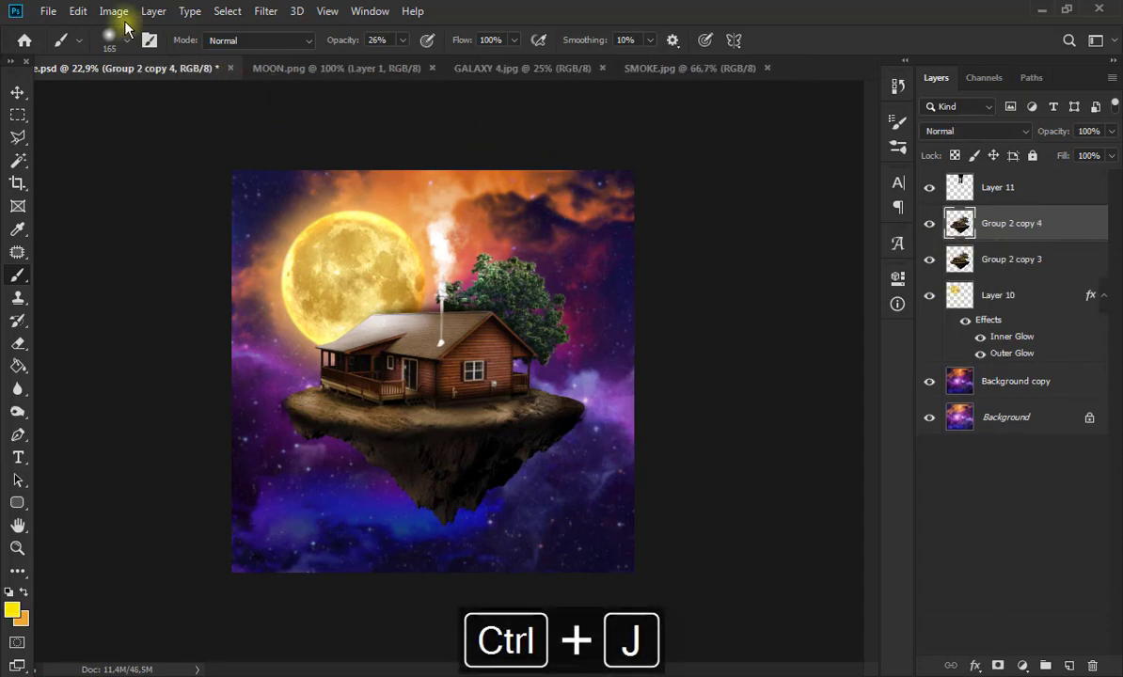
Try colorizing the duplicated island layer with Hue/Saturation, using hue 37 and saturation 78.
{"action": "left_click", "coordinate": [114, 11]}
{"action": "mouse_move", "coordinate": [158, 54]}
{"action": "left_click", "coordinate": [351, 140]}
{"action": "left_click", "coordinate": [685, 331]}
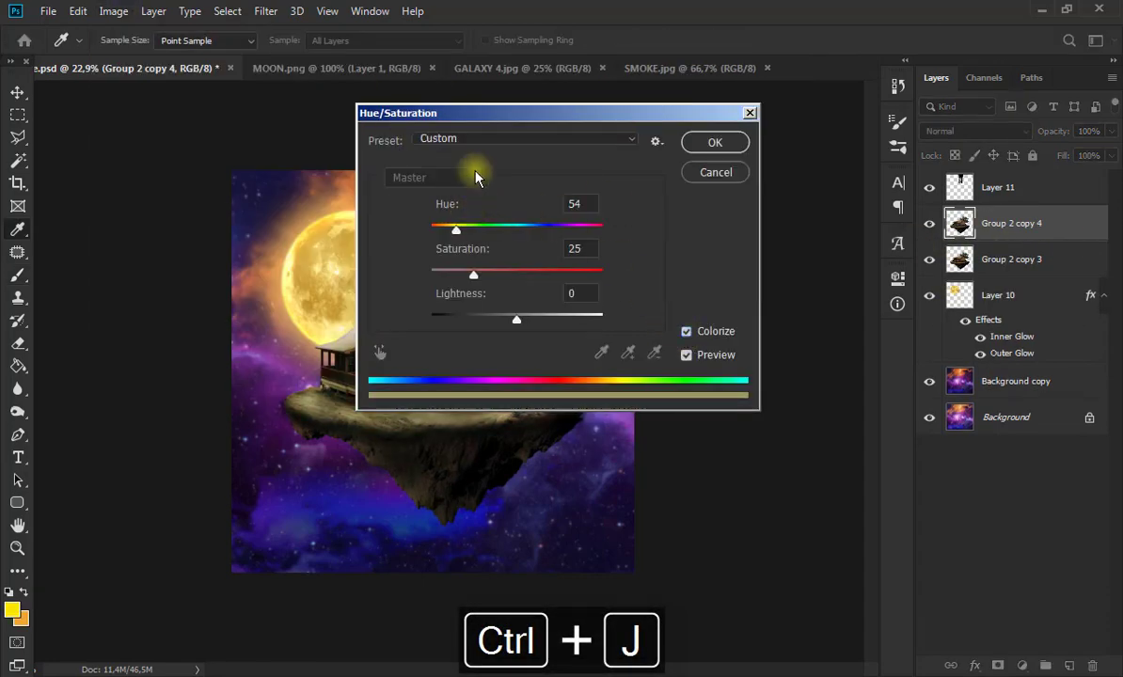
{"action": "left_click_drag", "start_coordinate": [475, 113], "coordinate": [635, 110]}
{"action": "left_click_drag", "start_coordinate": [632, 271], "coordinate": [724, 271]}
{"action": "left_click_drag", "start_coordinate": [617, 224], "coordinate": [609, 224]}
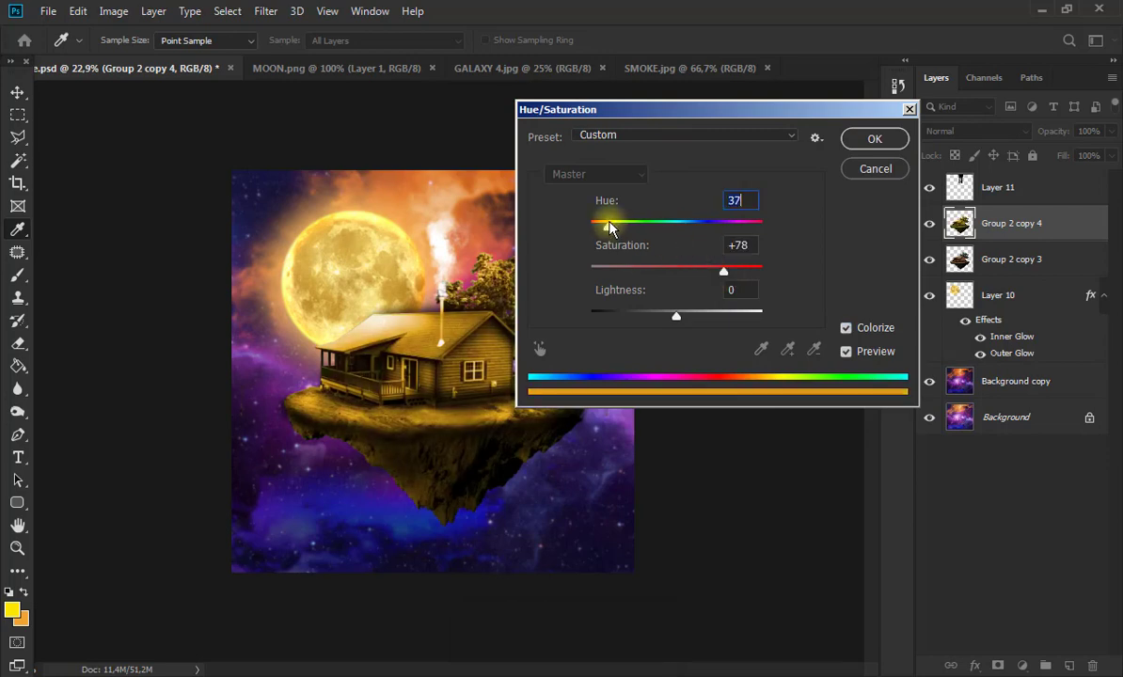
{"action": "left_click", "coordinate": [874, 139]}
{"action": "key", "text": "b"}
Set the duplicated island layer to Color Dodge and colorize it a saturated yellow with Hue/Saturation.
{"action": "left_click", "coordinate": [978, 131]}
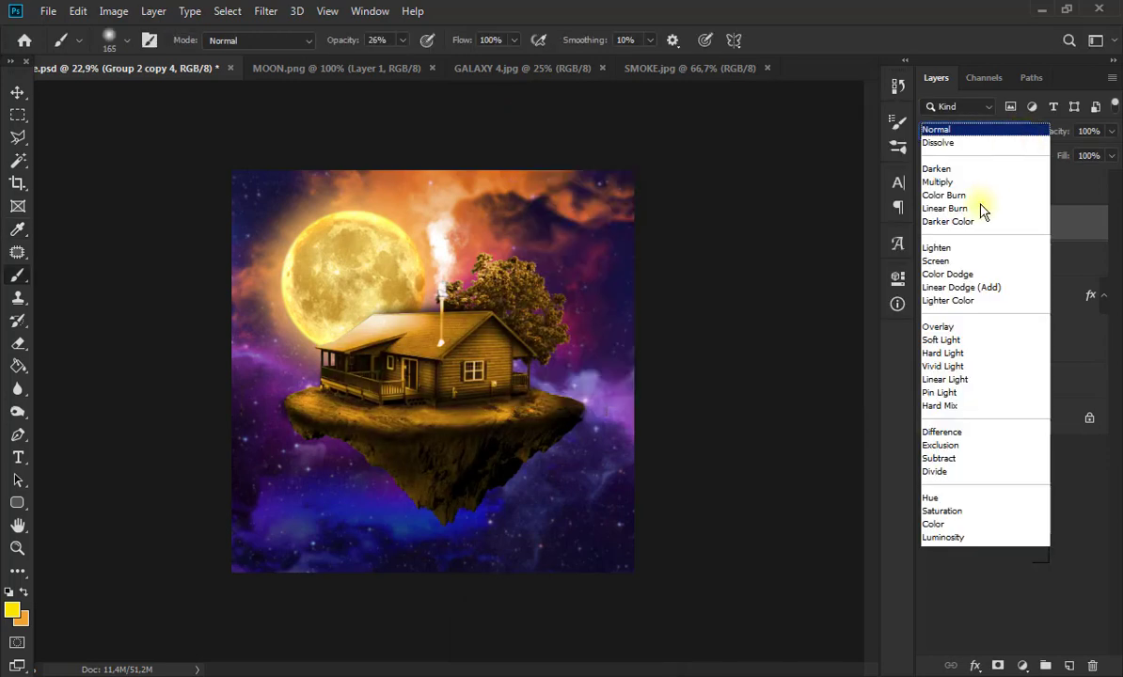
{"action": "left_click", "coordinate": [965, 282]}
{"action": "left_click", "coordinate": [112, 11]}
{"action": "mouse_move", "coordinate": [141, 51]}
{"action": "left_click", "coordinate": [365, 144]}
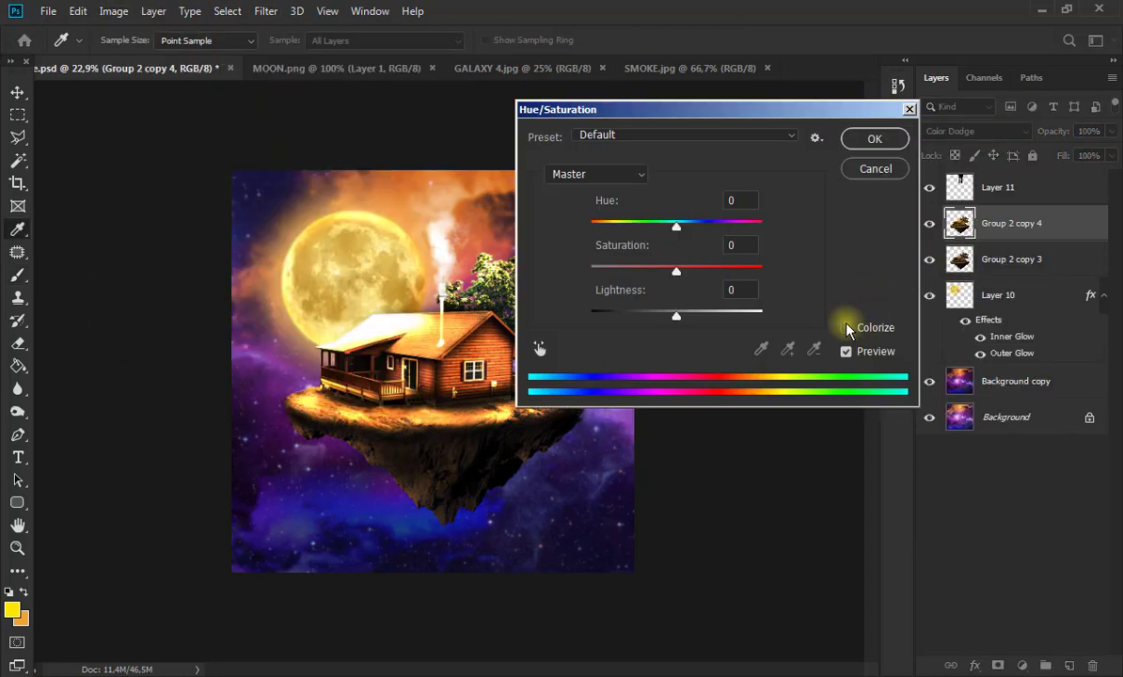
{"action": "left_click", "coordinate": [846, 328]}
{"action": "left_click_drag", "start_coordinate": [614, 228], "coordinate": [601, 228]}
{"action": "left_click_drag", "start_coordinate": [633, 271], "coordinate": [735, 273]}
{"action": "left_click_drag", "start_coordinate": [602, 227], "coordinate": [619, 226]}
{"action": "key", "text": "Return"}
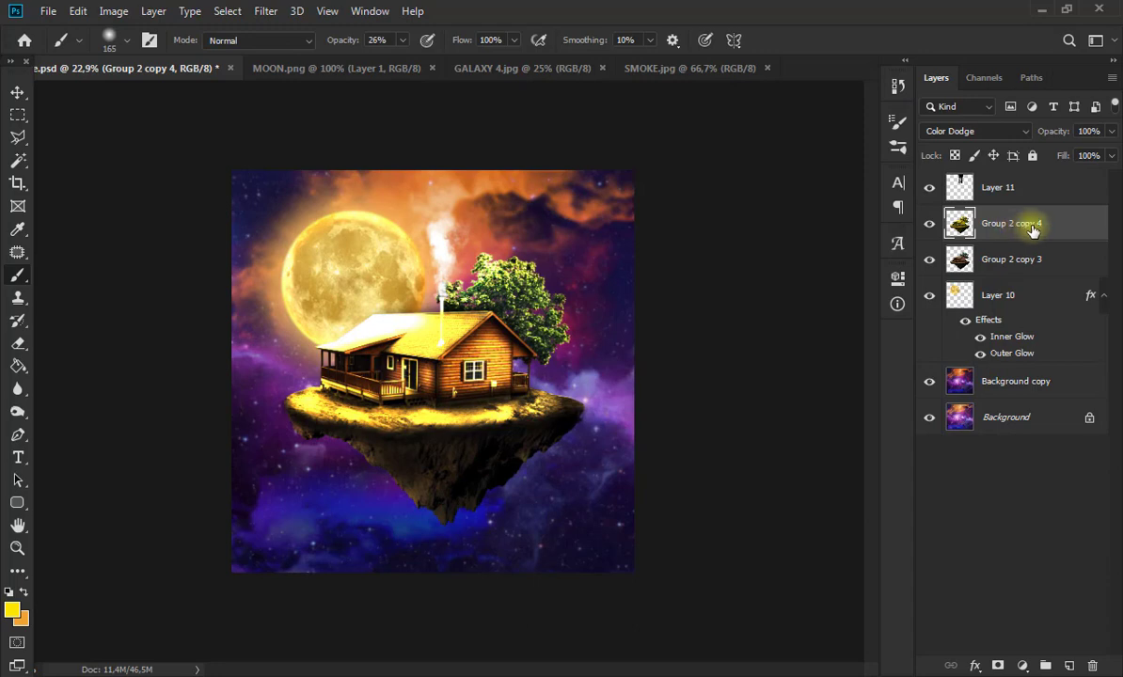
Try placing the Color Dodge copy beneath the normal island layer and brushing a mask on that layer over the cabin wall.
{"action": "left_click_drag", "start_coordinate": [1031, 229], "coordinate": [1044, 275]}
{"action": "left_click", "coordinate": [1023, 237]}
{"action": "left_click", "coordinate": [998, 666]}
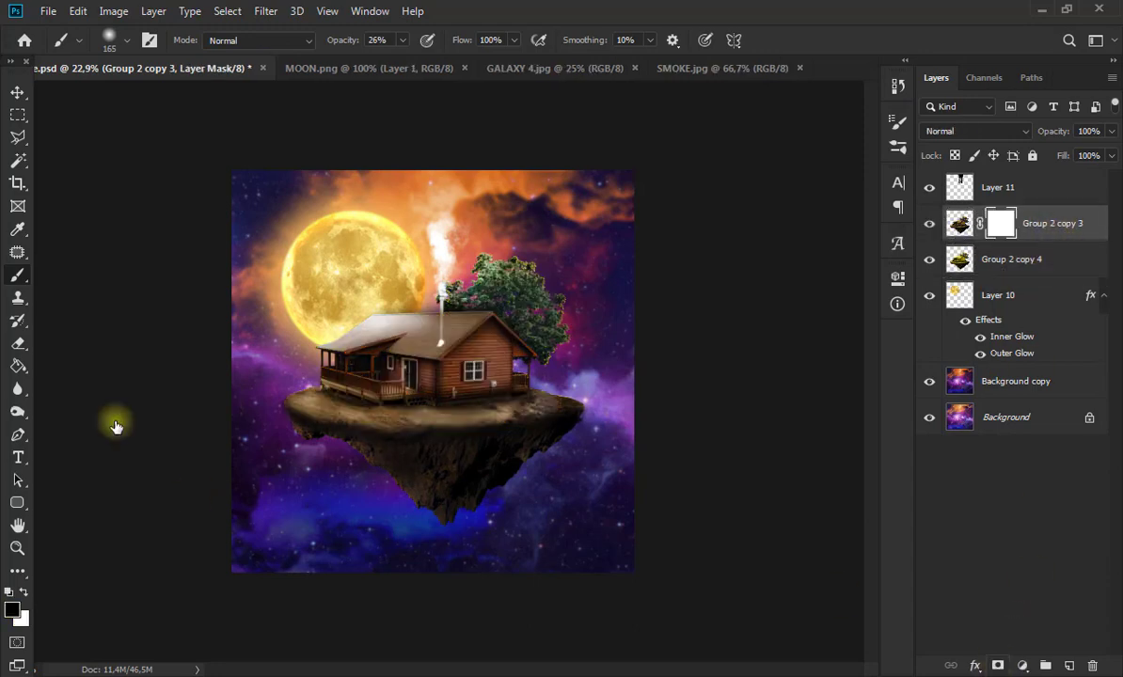
{"action": "scroll", "coordinate": [514, 406], "scroll_direction": "up", "scroll_amount": 10}
{"action": "left_click_drag", "start_coordinate": [534, 364], "coordinate": [527, 339]}
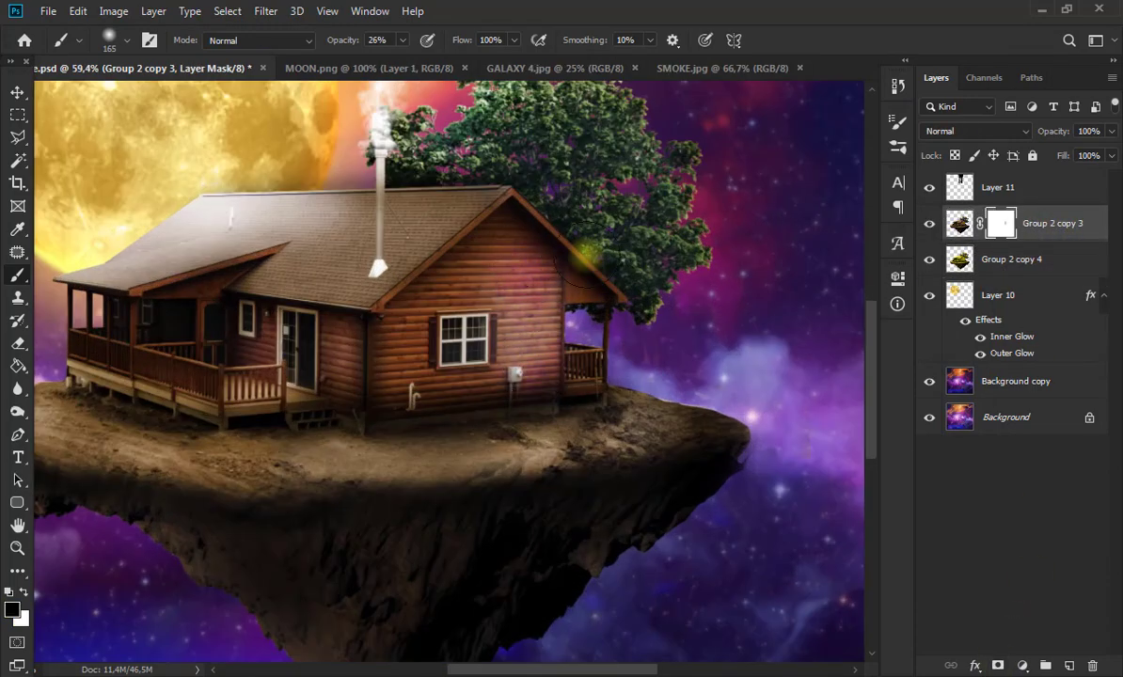
{"action": "key", "text": "ctrl+z"}
{"action": "left_click", "coordinate": [965, 224]}
{"action": "key", "text": "ctrl+z"}
{"action": "left_click_drag", "start_coordinate": [1046, 262], "coordinate": [1044, 214]}
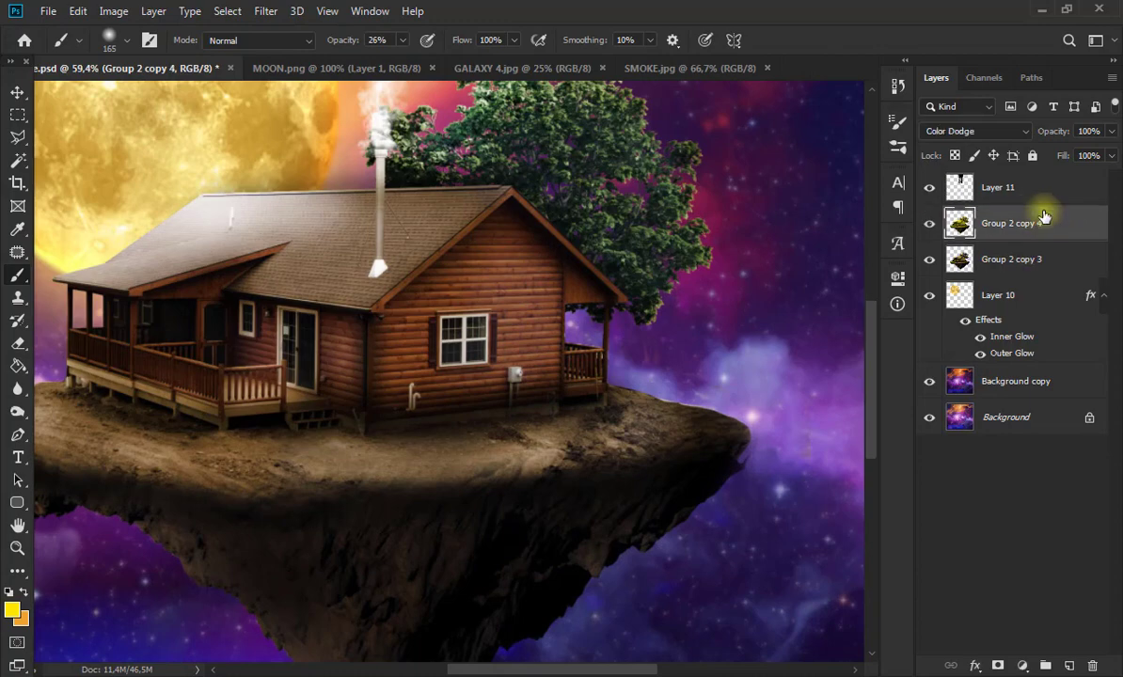
Add a mask to the Color Dodge copy from its own outline, invert the mask, and make white the painting color.
{"action": "left_click", "coordinate": [965, 224], "text": "ctrl"}
{"action": "left_click", "coordinate": [998, 666]}
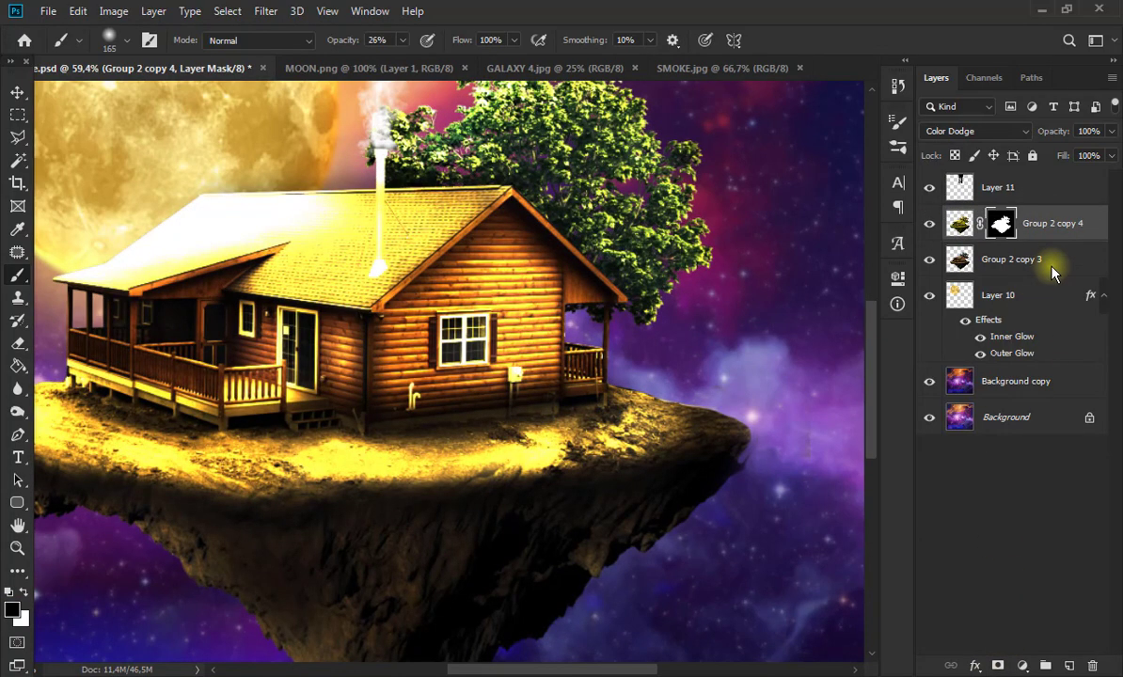
{"action": "key", "text": "ctrl+i"}
{"action": "key", "text": "x"}
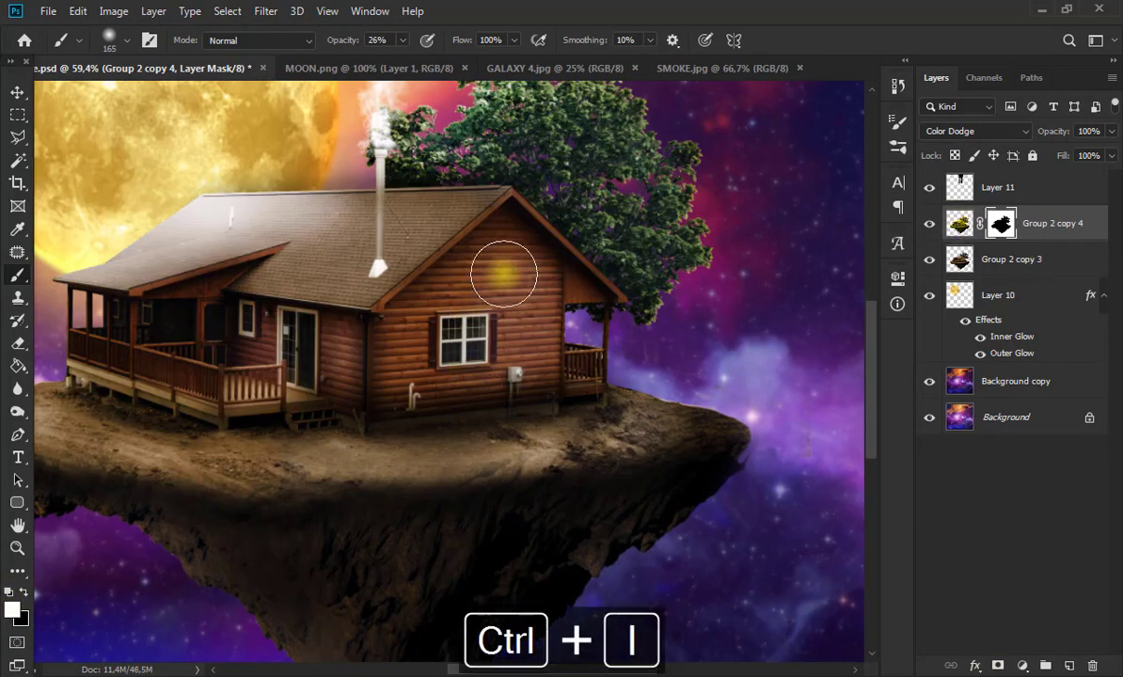
Paint white on the Color Dodge copy's mask to bring warm light onto the cabin wall, roof, tree and ground.
{"action": "mouse_move", "coordinate": [496, 268]}
{"action": "left_mouse_down"}
{"action": "mouse_move", "coordinate": [522, 291]}
{"action": "mouse_move", "coordinate": [474, 368]}
{"action": "mouse_move", "coordinate": [530, 337]}
{"action": "left_mouse_up"}
{"action": "scroll", "coordinate": [569, 366], "scroll_direction": "down", "scroll_amount": 5}
{"action": "scroll", "coordinate": [399, 328], "scroll_direction": "up", "scroll_amount": 3}
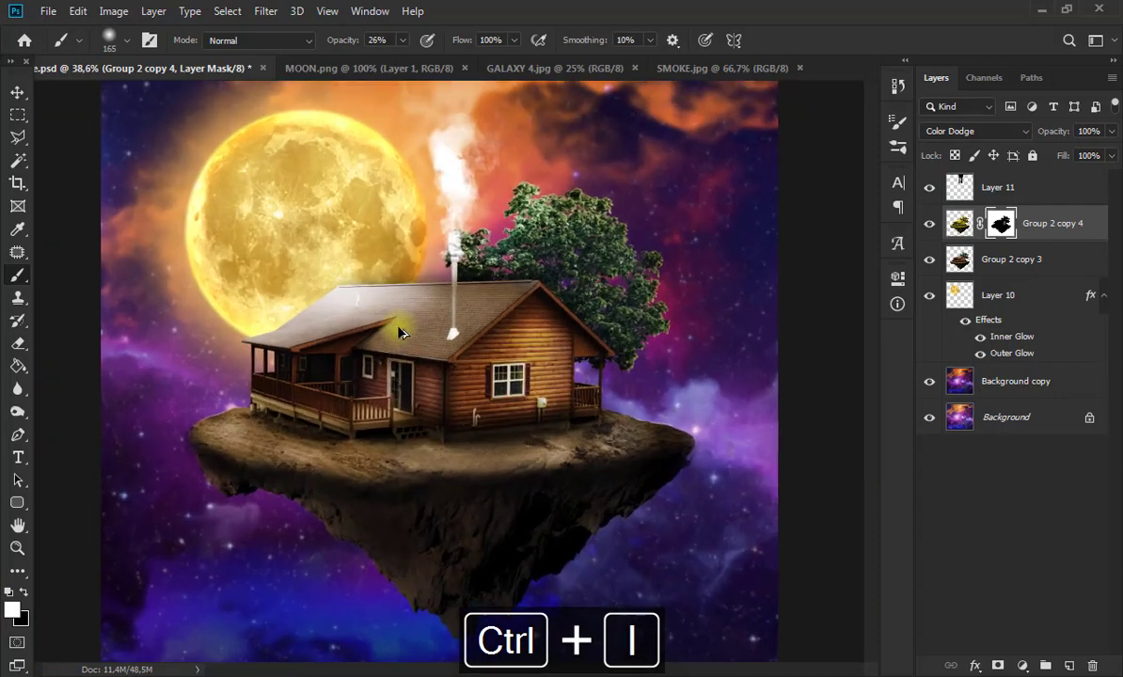
{"action": "mouse_move", "coordinate": [278, 324]}
{"action": "left_mouse_down"}
{"action": "mouse_move", "coordinate": [422, 277]}
{"action": "mouse_move", "coordinate": [455, 294]}
{"action": "mouse_move", "coordinate": [414, 324]}
{"action": "mouse_move", "coordinate": [589, 269]}
{"action": "mouse_move", "coordinate": [224, 392]}
{"action": "mouse_move", "coordinate": [302, 343]}
{"action": "mouse_move", "coordinate": [249, 369]}
{"action": "mouse_move", "coordinate": [189, 471]}
{"action": "mouse_move", "coordinate": [339, 563]}
{"action": "mouse_move", "coordinate": [399, 522]}
{"action": "mouse_move", "coordinate": [729, 458]}
{"action": "left_mouse_up"}
{"action": "scroll", "coordinate": [730, 458], "scroll_direction": "down", "scroll_amount": 5}
{"action": "scroll", "coordinate": [461, 296], "scroll_direction": "up", "scroll_amount": 8}
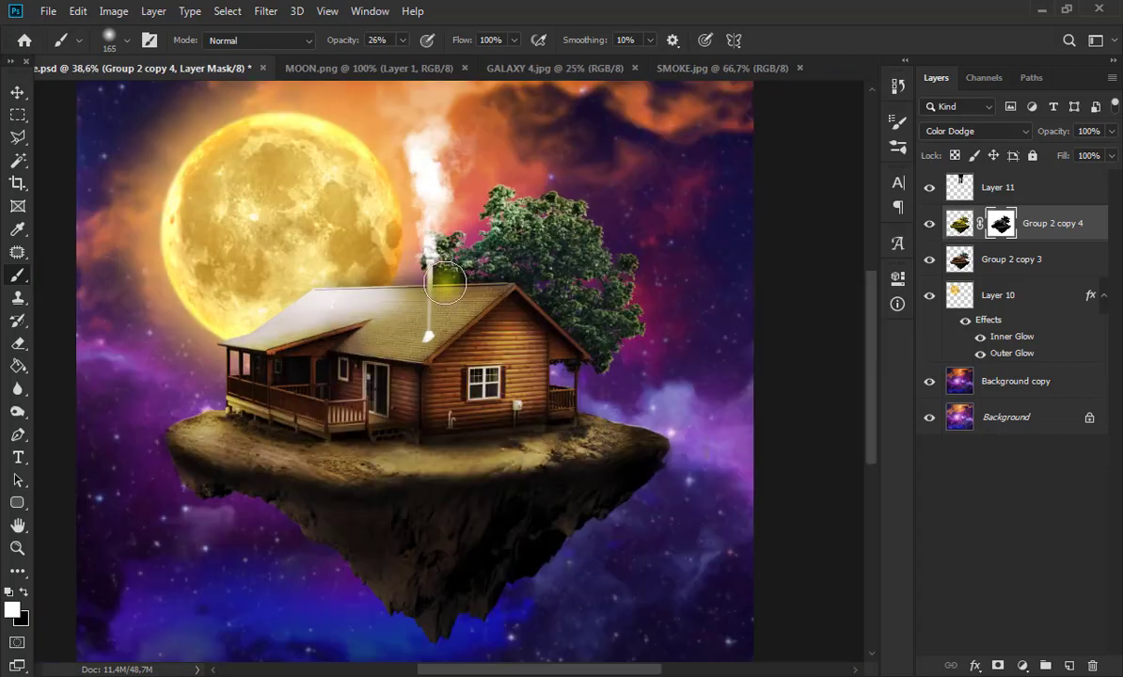
Retouch the Color Dodge mask with black to tone down the yellow light on the cabin and roof, and restore white for painting.
{"action": "left_click", "coordinate": [24, 593]}
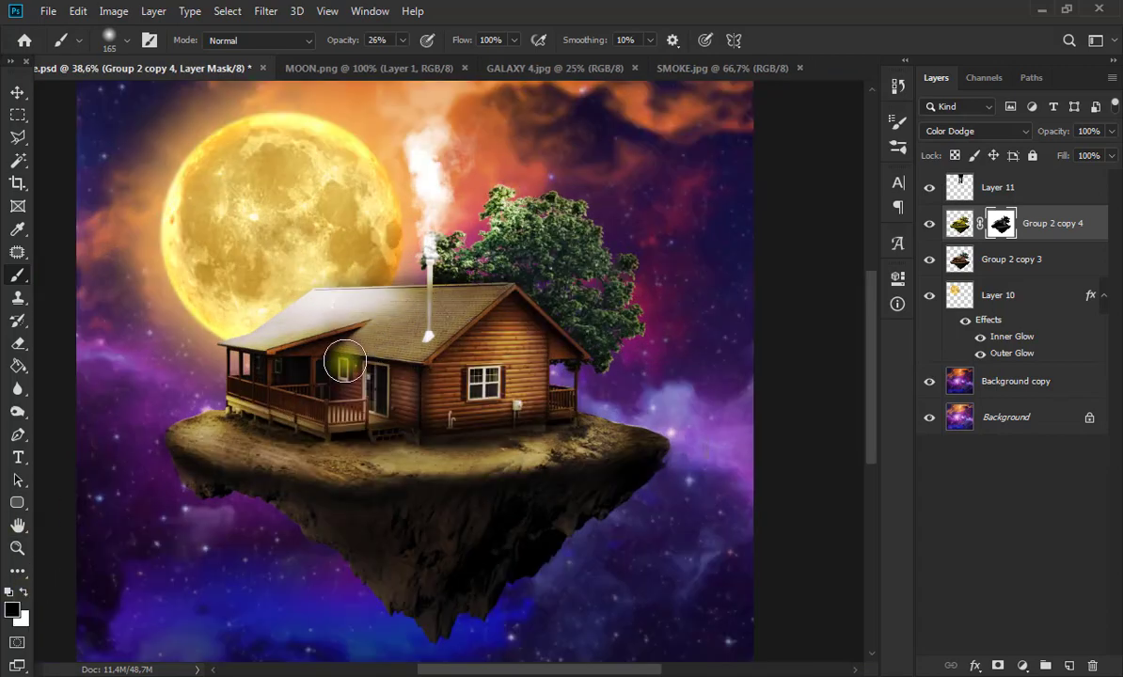
{"action": "scroll", "coordinate": [344, 363], "scroll_direction": "down", "scroll_amount": 3}
{"action": "left_click", "coordinate": [18, 92]}
{"action": "scroll", "coordinate": [582, 456], "scroll_direction": "up", "scroll_amount": 4}
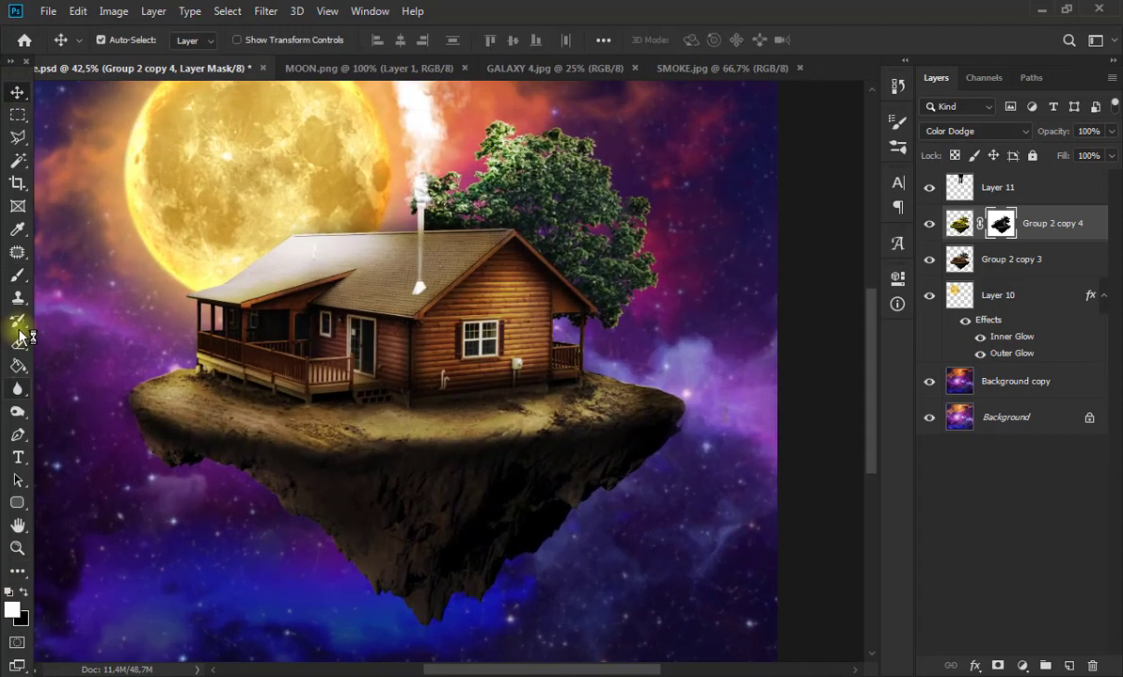
{"action": "left_click", "coordinate": [18, 275]}
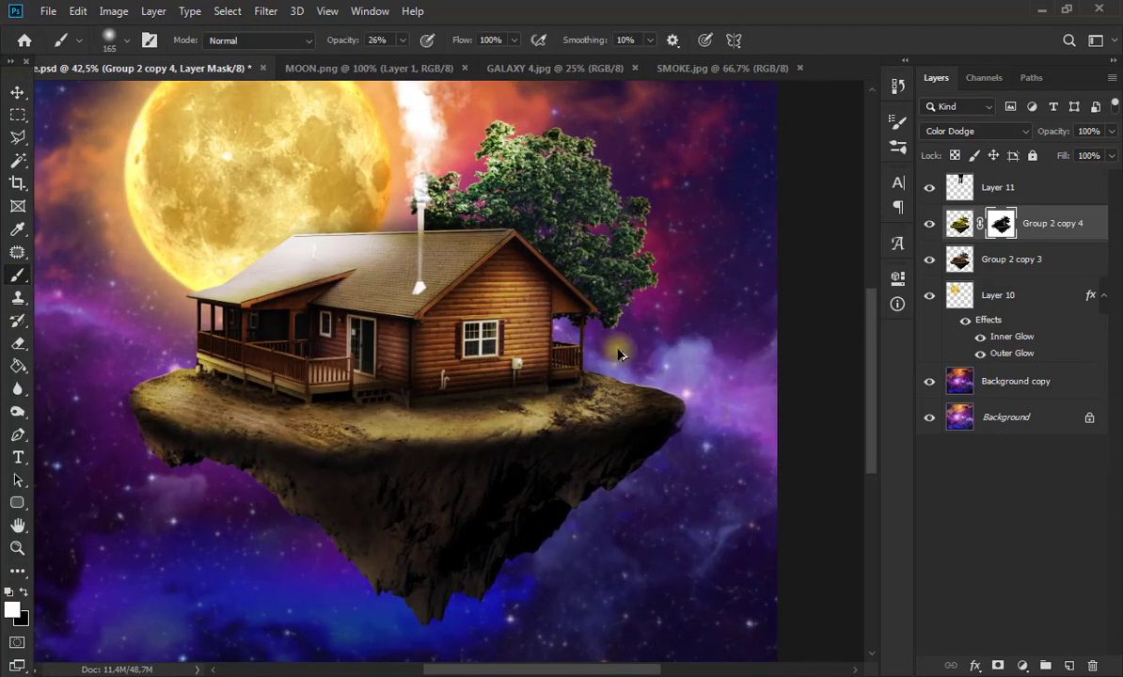
{"action": "scroll", "coordinate": [618, 354], "scroll_direction": "down", "scroll_amount": 4}
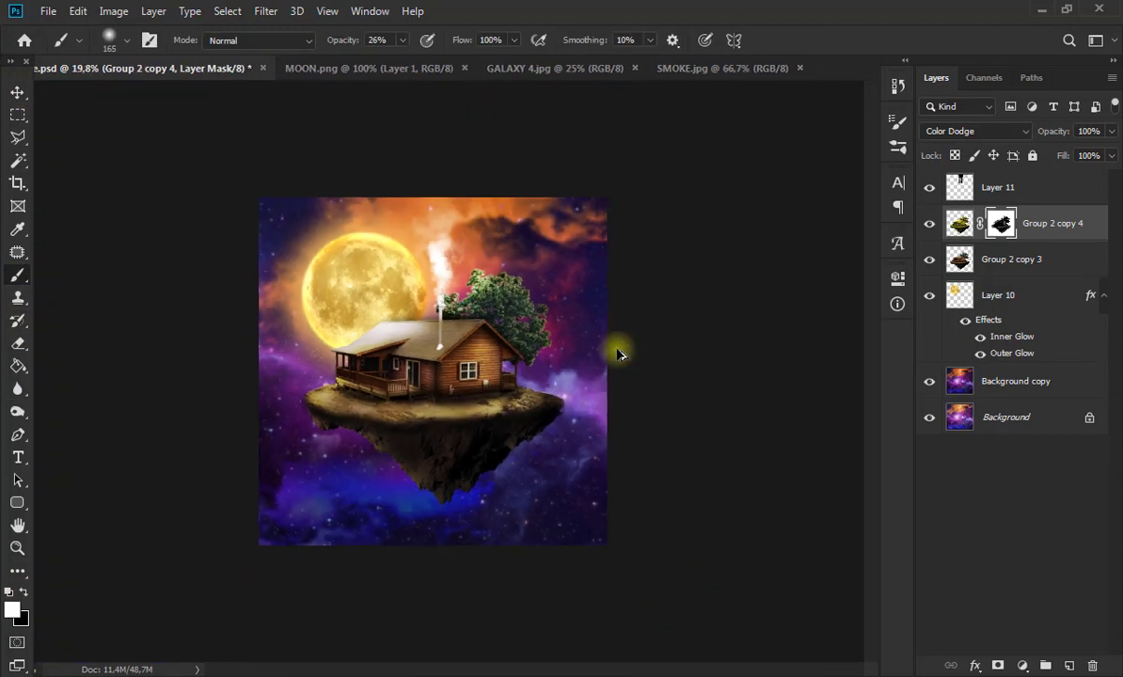
Group the Color Dodge copy and the island layer beneath it.
{"action": "left_click", "coordinate": [18, 92]}
{"action": "scroll", "coordinate": [549, 420], "scroll_direction": "up", "scroll_amount": 3}
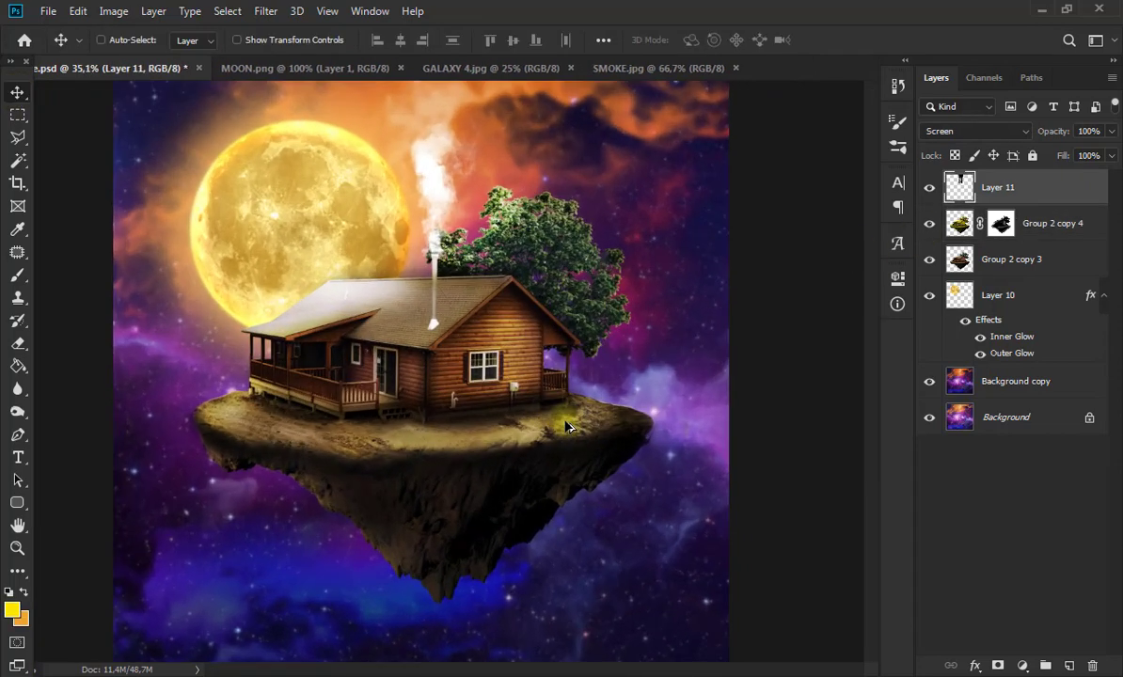
{"action": "left_click", "coordinate": [1044, 667]}
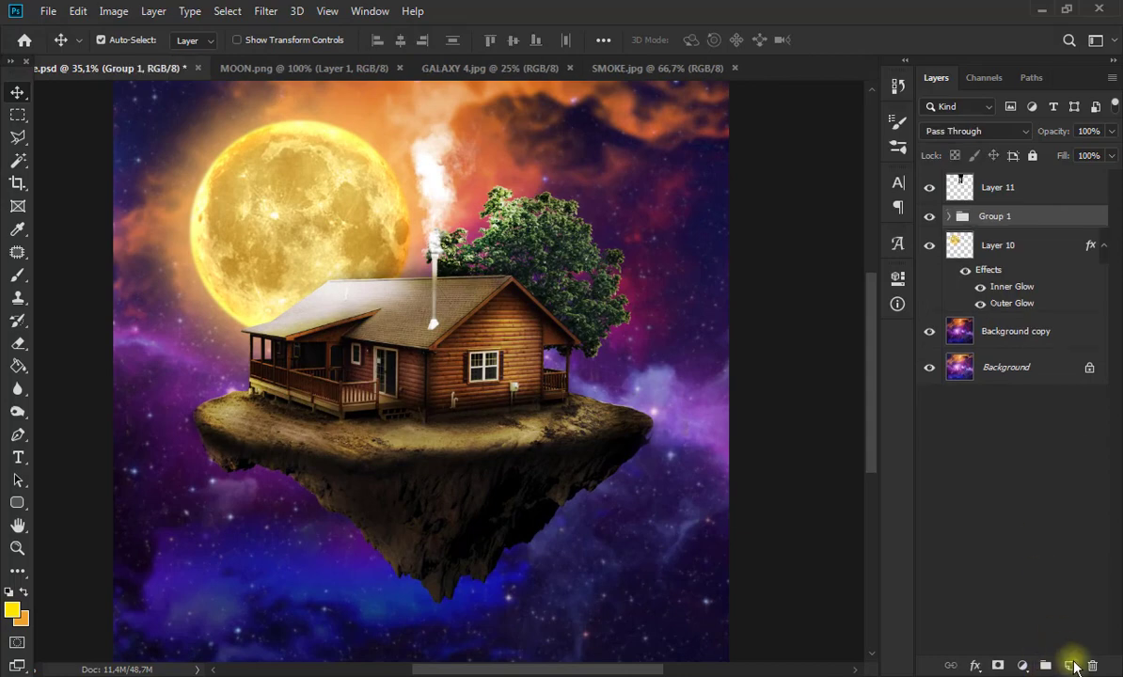
Add a new layer above the cabin group and outline the front window with the Polygonal Lasso.
{"action": "left_click", "coordinate": [1071, 665]}
{"action": "left_click", "coordinate": [20, 138]}
{"action": "scroll", "coordinate": [483, 345], "scroll_direction": "up", "scroll_amount": 10}
{"action": "scroll", "coordinate": [481, 348], "scroll_direction": "up", "scroll_amount": 2}
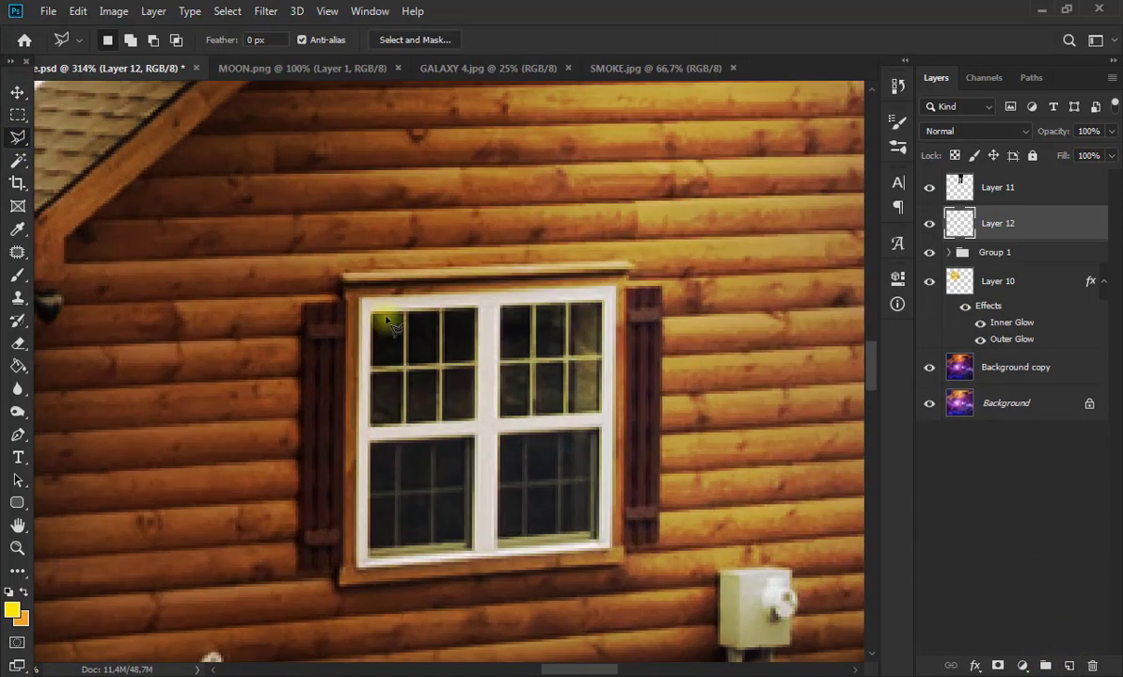
{"action": "left_click", "coordinate": [362, 298]}
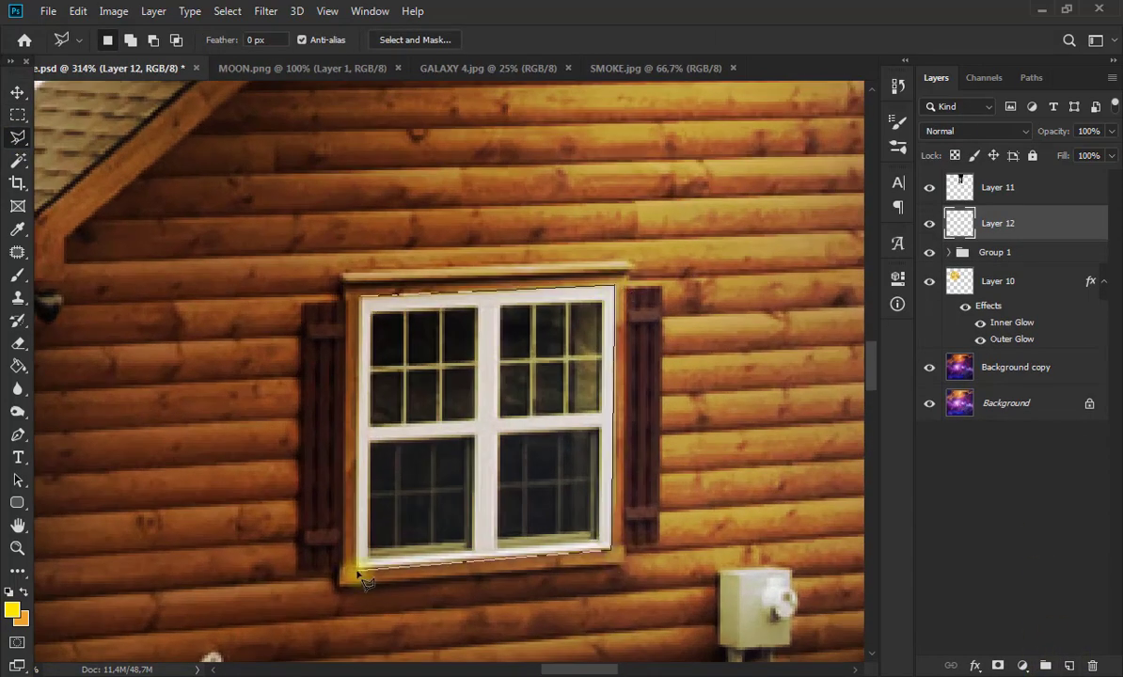
{"action": "left_click", "coordinate": [362, 298]}
Add the small side window on the porch wall to the selection.
{"action": "left_click_drag", "start_coordinate": [579, 670], "coordinate": [498, 670]}
{"action": "scroll", "coordinate": [506, 524], "scroll_direction": "down", "scroll_amount": 2}
{"action": "left_click", "coordinate": [289, 328], "text": "shift"}
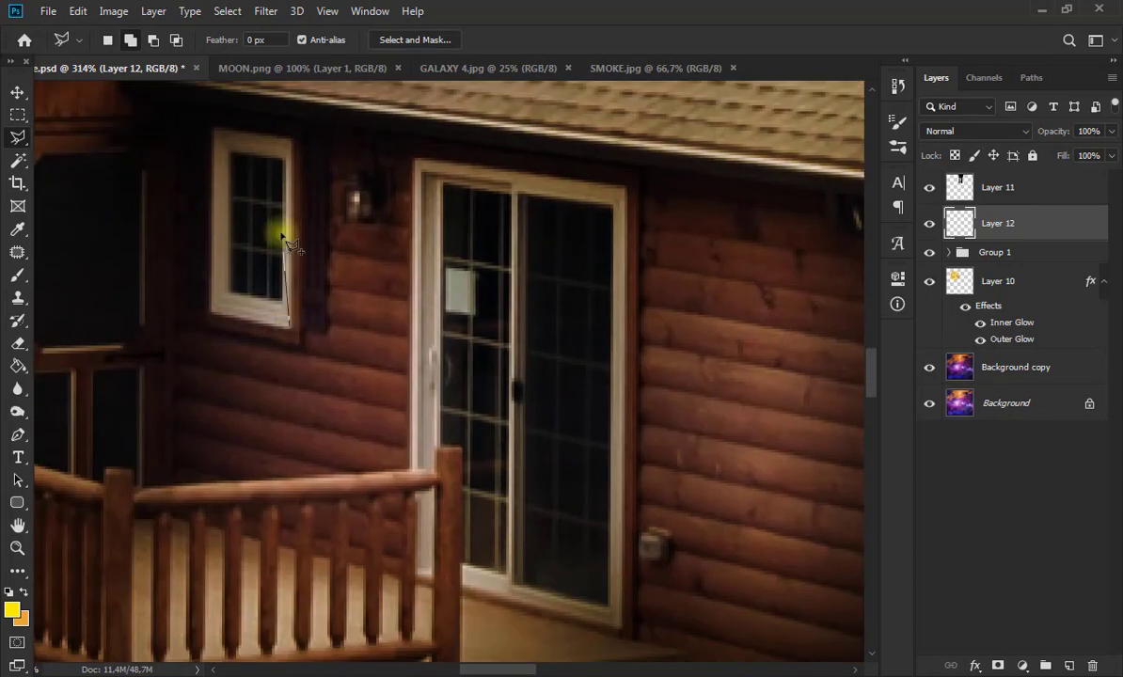
{"action": "left_click", "coordinate": [289, 329]}
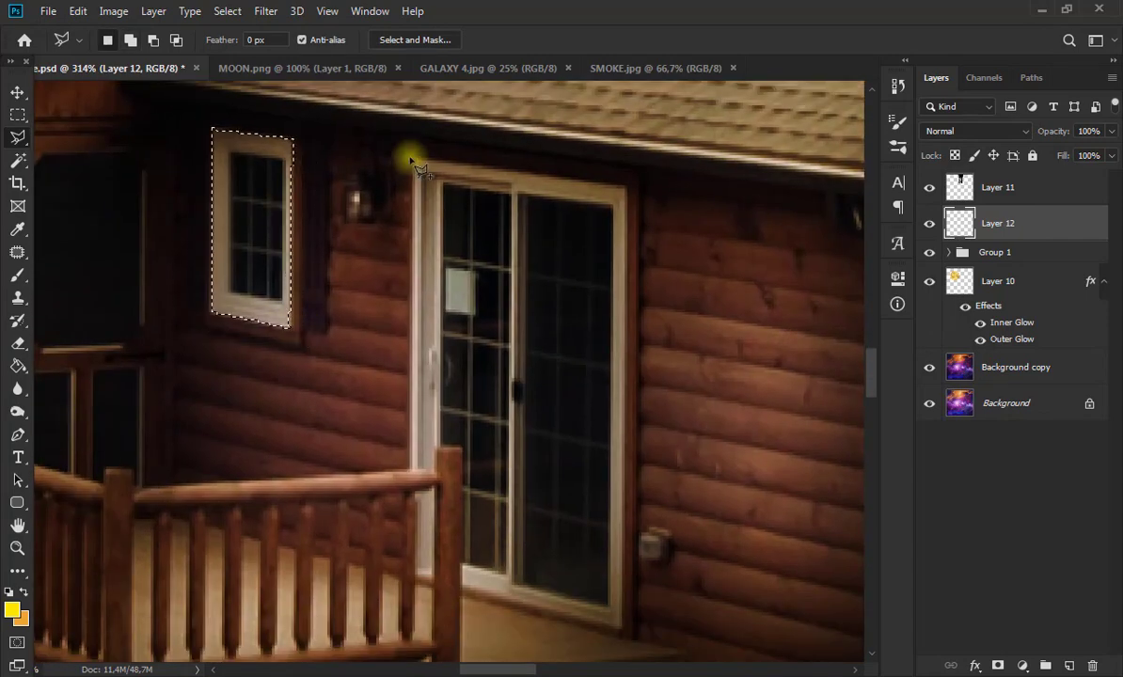
Add the sliding glass door to the selection, tracing around the railing and its post.
{"action": "left_click", "coordinate": [415, 162], "text": "shift"}
{"action": "left_click", "coordinate": [624, 186]}
{"action": "left_click", "coordinate": [621, 632]}
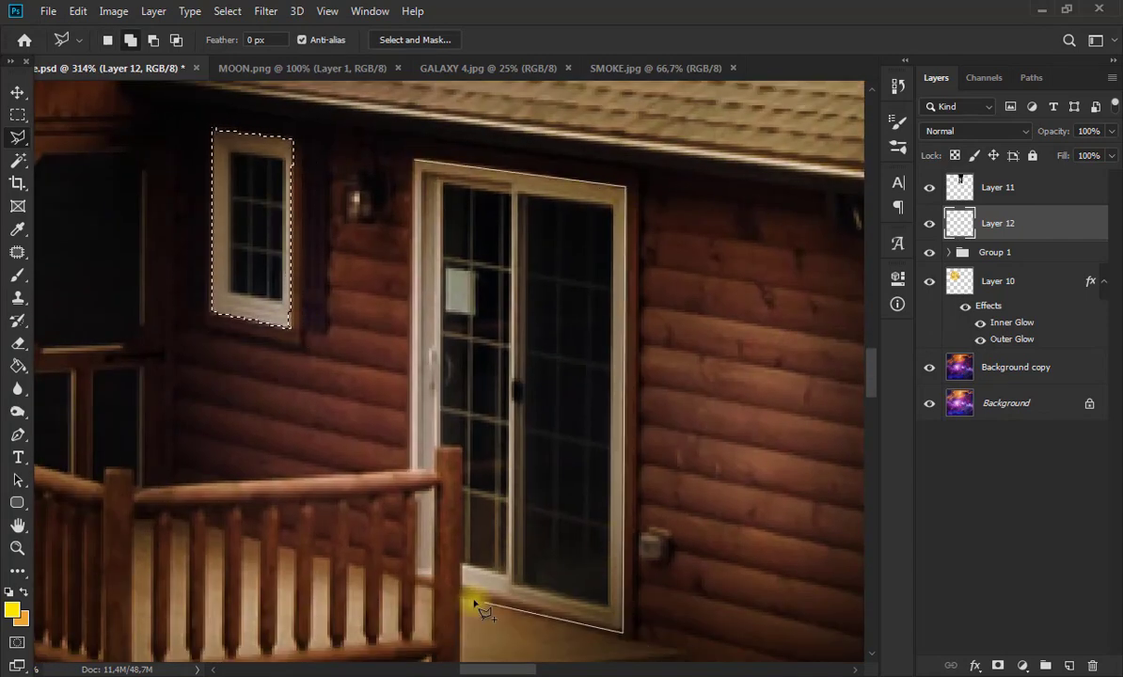
{"action": "left_click", "coordinate": [463, 591]}
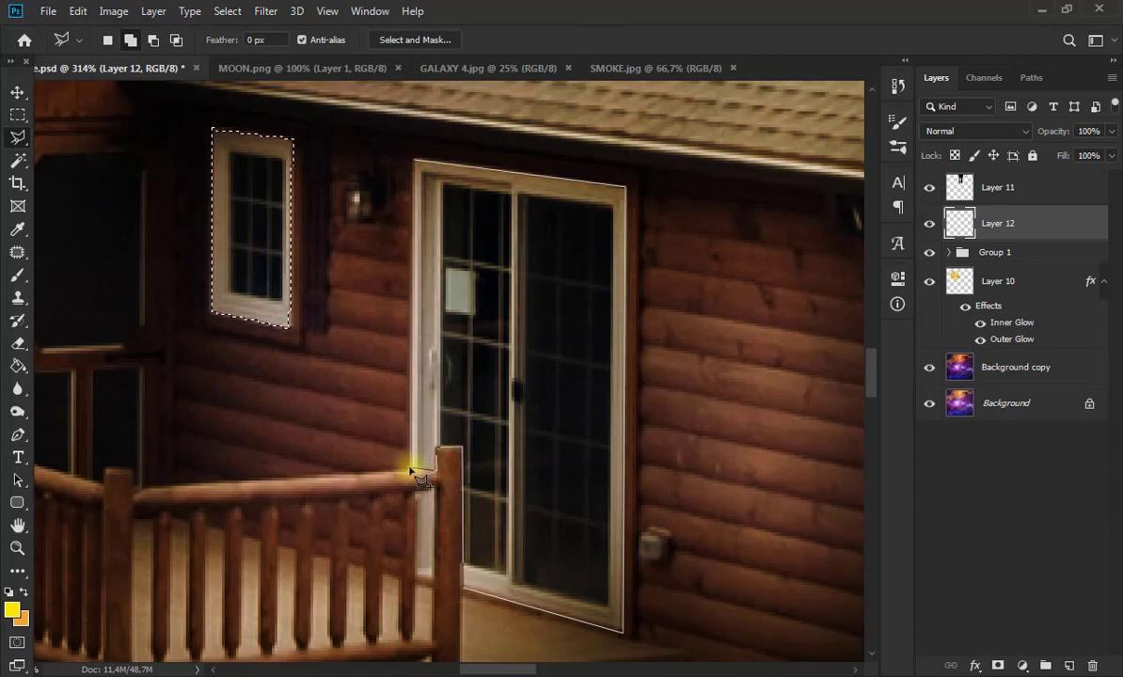
{"action": "left_click", "coordinate": [411, 468]}
{"action": "left_click", "coordinate": [414, 161]}
Add the narrow strip of door frame visible between the railing posts to the selection.
{"action": "left_click", "coordinate": [417, 492]}
{"action": "left_click", "coordinate": [434, 487]}
{"action": "left_click", "coordinate": [434, 577]}
{"action": "left_click", "coordinate": [420, 574]}
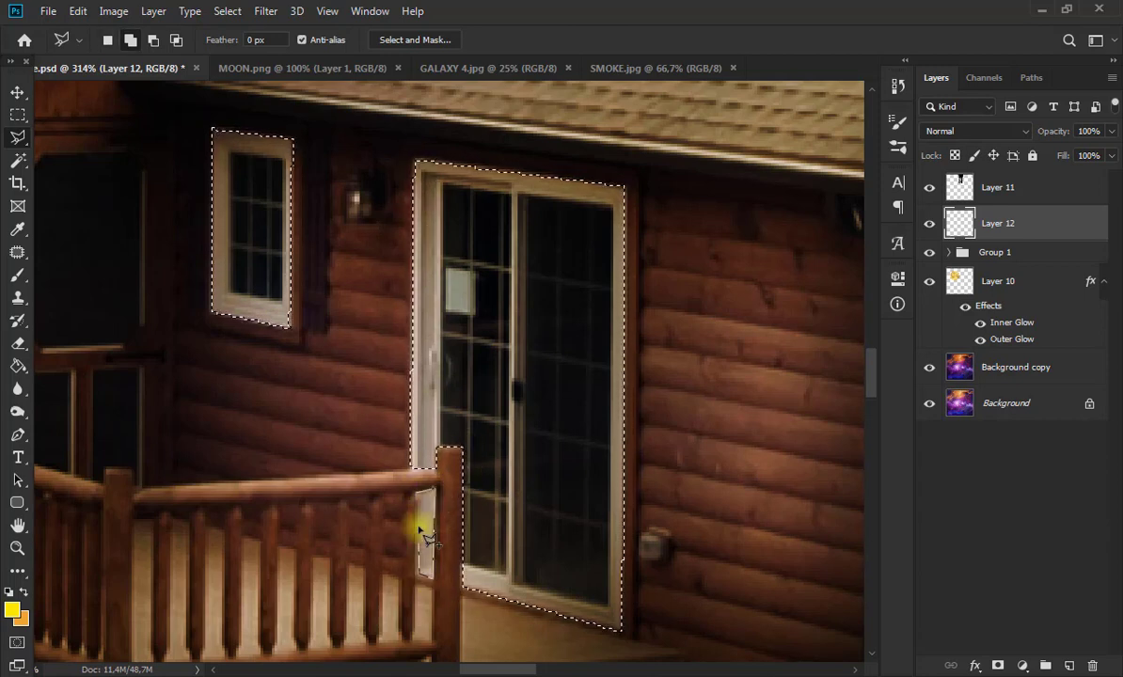
{"action": "left_click", "coordinate": [417, 492]}
{"action": "scroll", "coordinate": [430, 579], "scroll_direction": "down", "scroll_amount": 12}
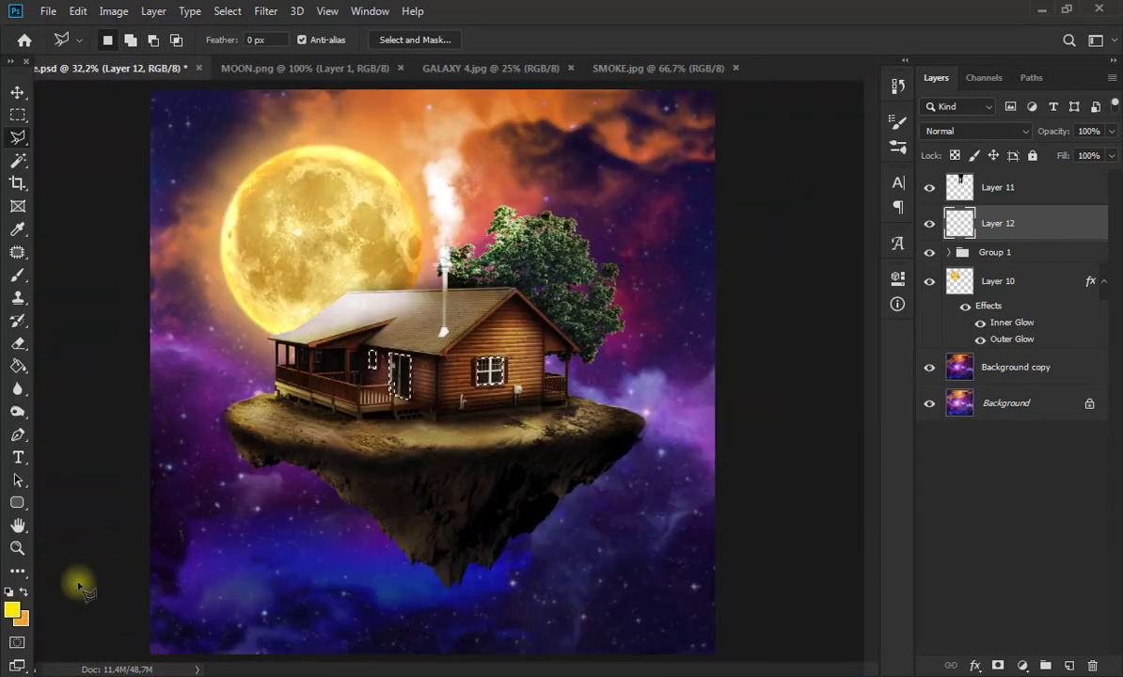
Choose light blue as the foreground color, fill the selected windows and door with it, and deselect.
{"action": "left_click", "coordinate": [14, 610]}
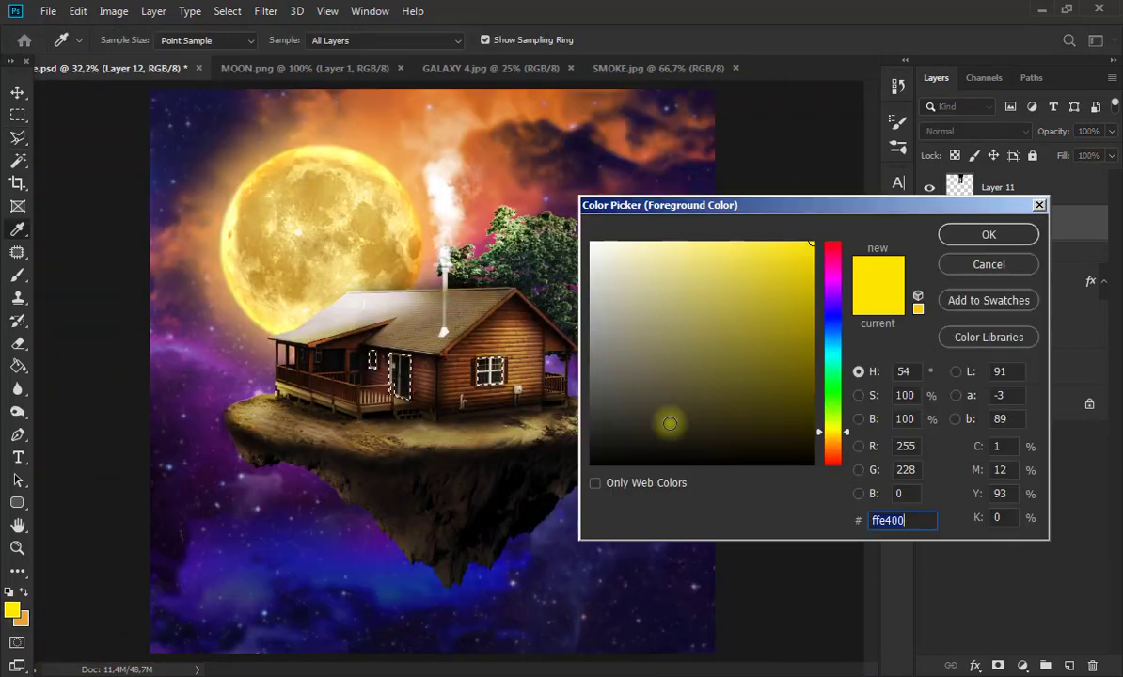
{"action": "left_click", "coordinate": [833, 353]}
{"action": "left_click", "coordinate": [835, 339]}
{"action": "left_click", "coordinate": [714, 243]}
{"action": "left_click", "coordinate": [989, 236]}
{"action": "key", "text": "g"}
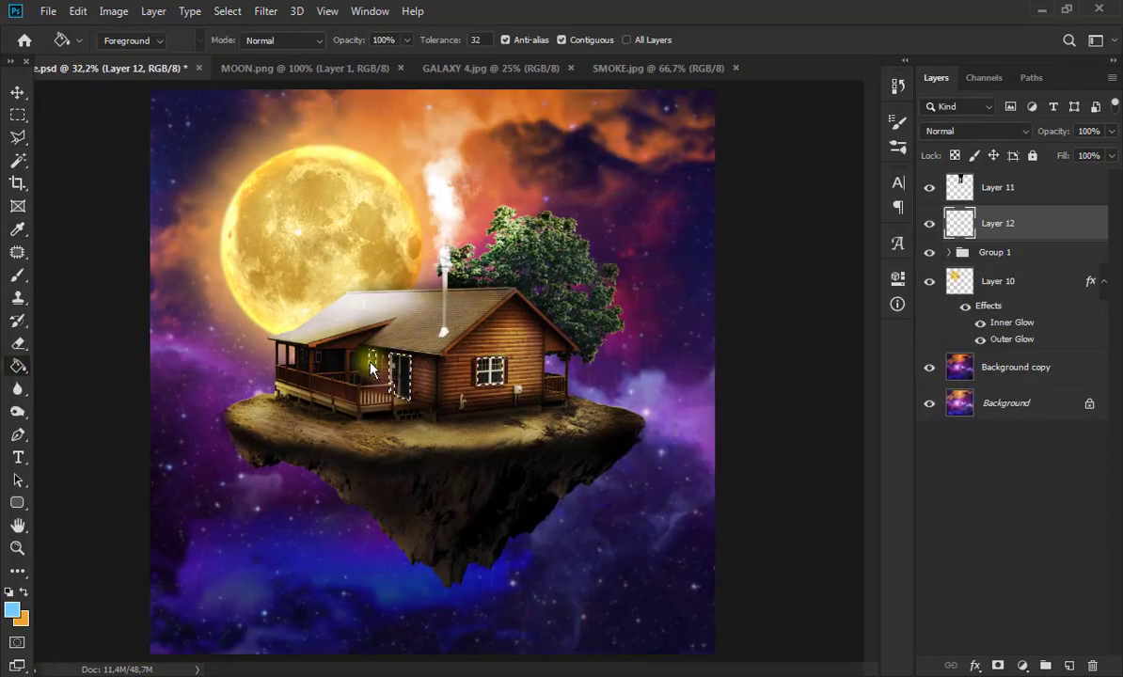
{"action": "left_click", "coordinate": [17, 114]}
{"action": "left_click", "coordinate": [71, 121]}
{"action": "left_click", "coordinate": [17, 92]}
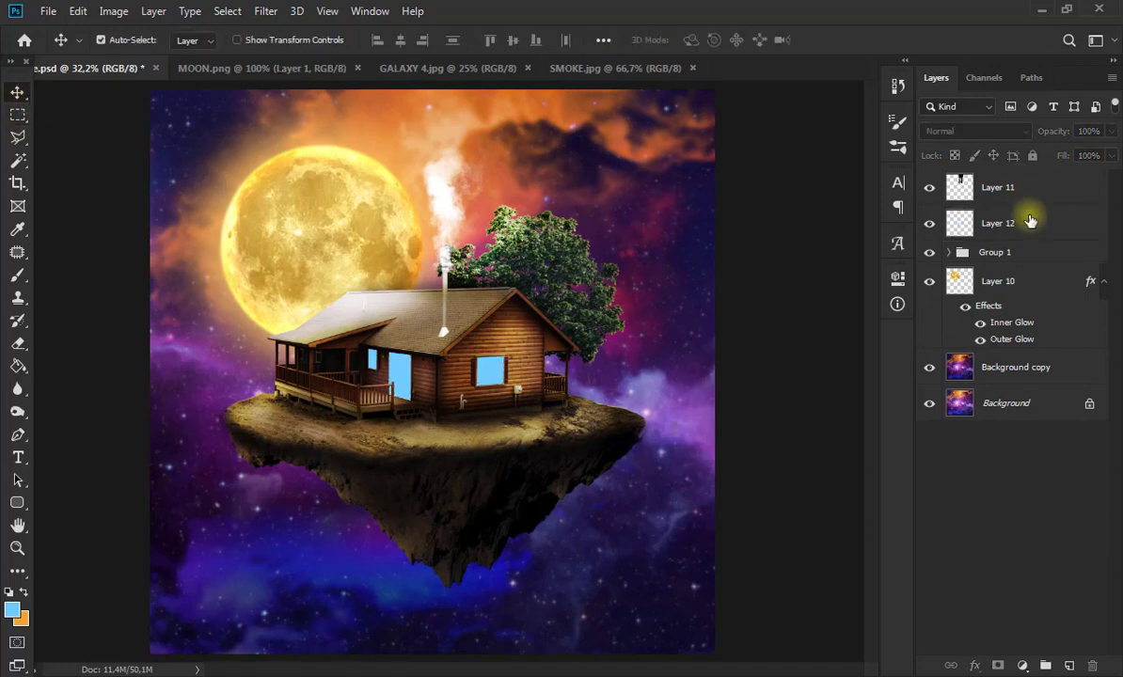
Blend the blue window layer with Color Dodge and apply a Gaussian Blur with a radius of 22.2 pixels.
{"action": "left_click", "coordinate": [976, 131]}
{"action": "left_click", "coordinate": [967, 274]}
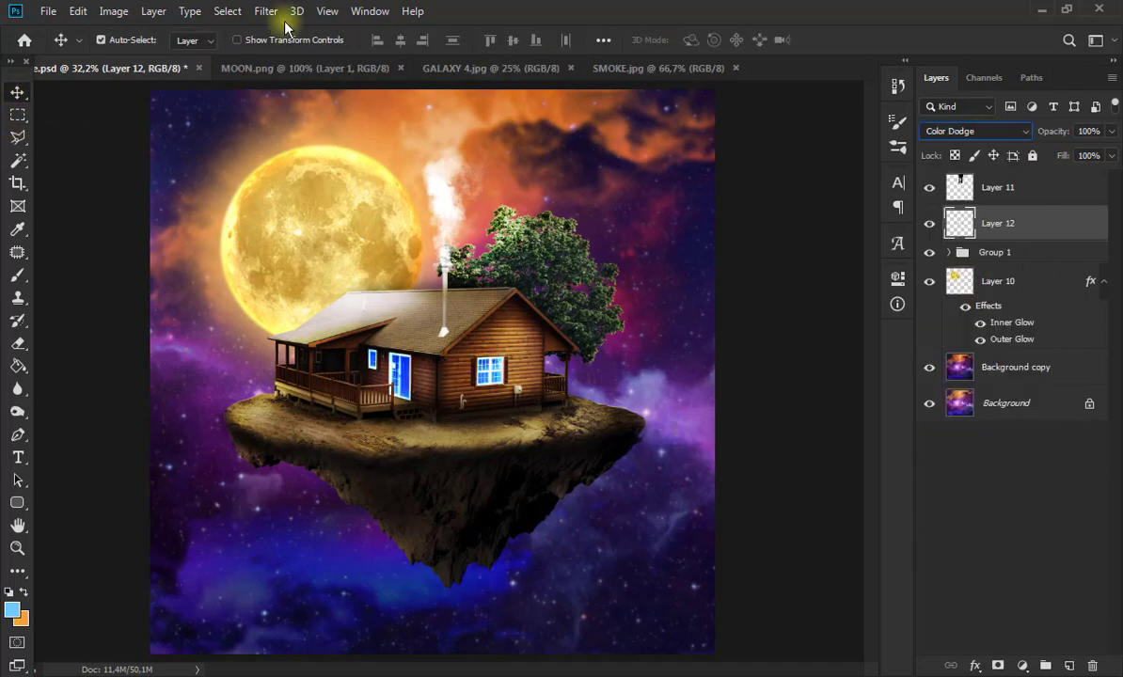
{"action": "left_click", "coordinate": [266, 11]}
{"action": "mouse_move", "coordinate": [376, 190]}
{"action": "left_click", "coordinate": [466, 260]}
{"action": "left_click_drag", "start_coordinate": [719, 388], "coordinate": [741, 385]}
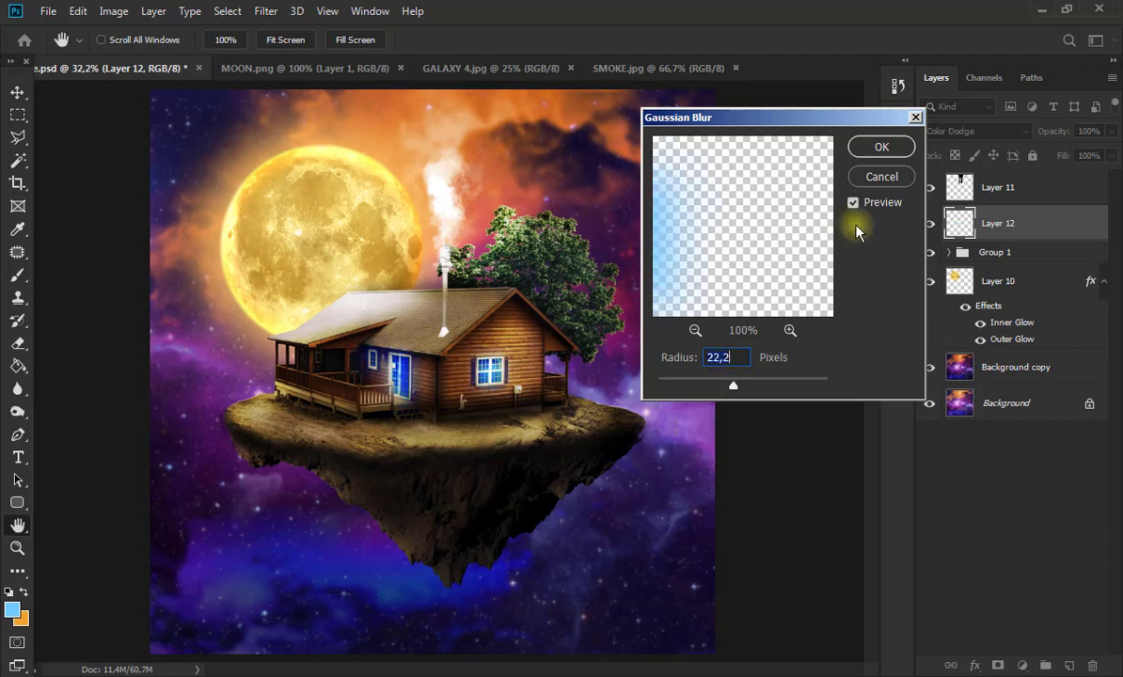
{"action": "left_click", "coordinate": [878, 148]}
Duplicate the window glow layer, place the copy beneath the original, and apply a stronger Gaussian Blur to it.
{"action": "key", "text": "ctrl+j"}
{"action": "left_click_drag", "start_coordinate": [965, 221], "coordinate": [1047, 275]}
{"action": "left_click", "coordinate": [266, 10]}
{"action": "left_click", "coordinate": [292, 29]}
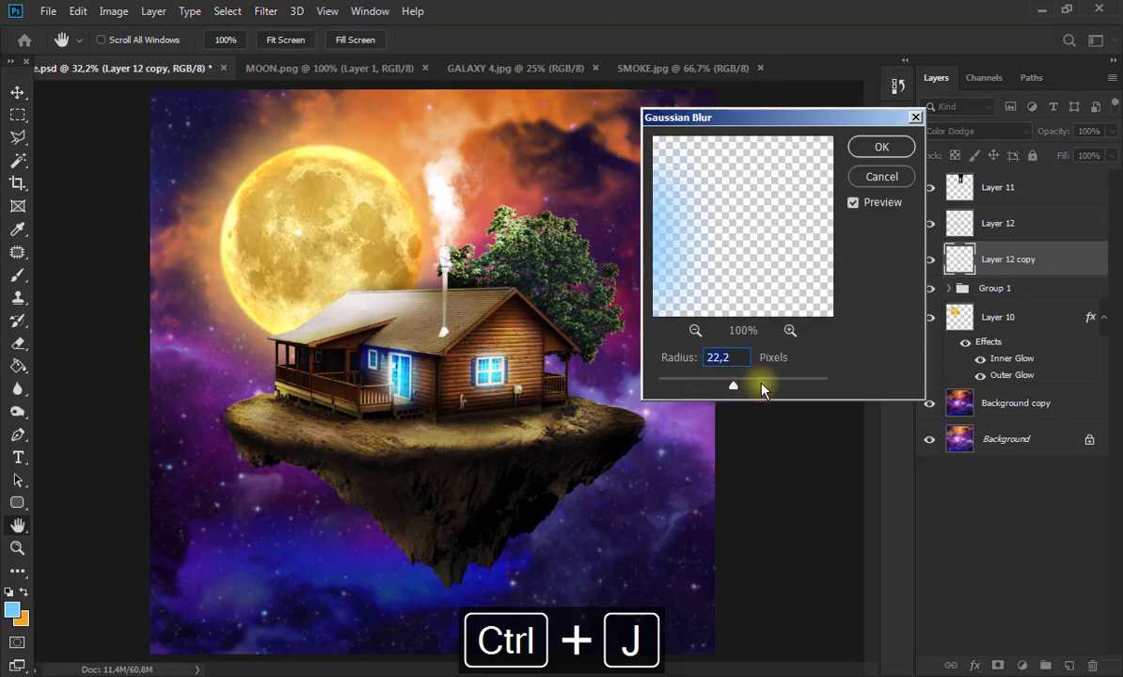
{"action": "left_click_drag", "start_coordinate": [739, 382], "coordinate": [760, 389]}
{"action": "left_click", "coordinate": [876, 148]}
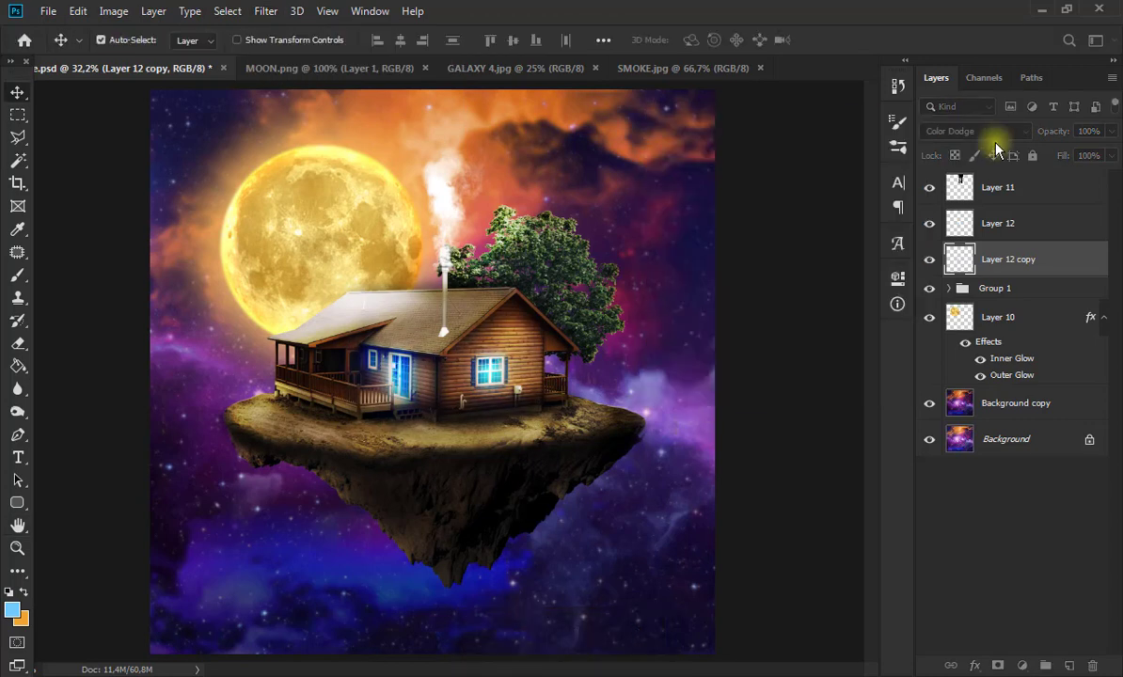
Try Soft Light blending on the window glow copy and return it to Color Dodge.
{"action": "left_click", "coordinate": [955, 130]}
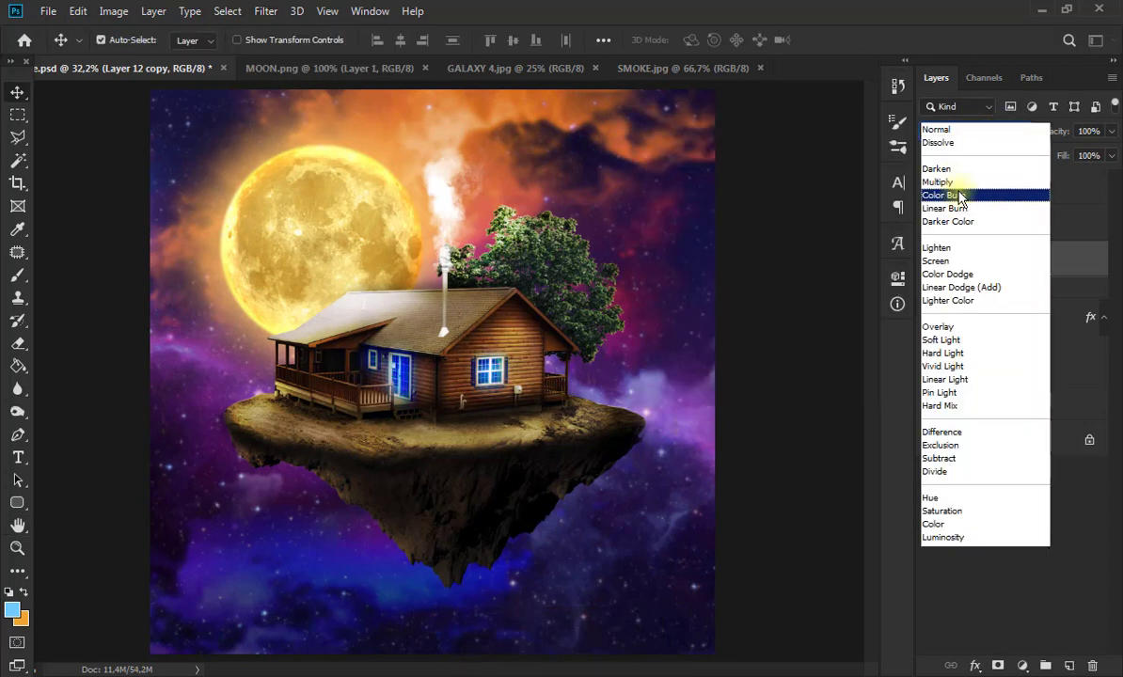
{"action": "left_click", "coordinate": [945, 339]}
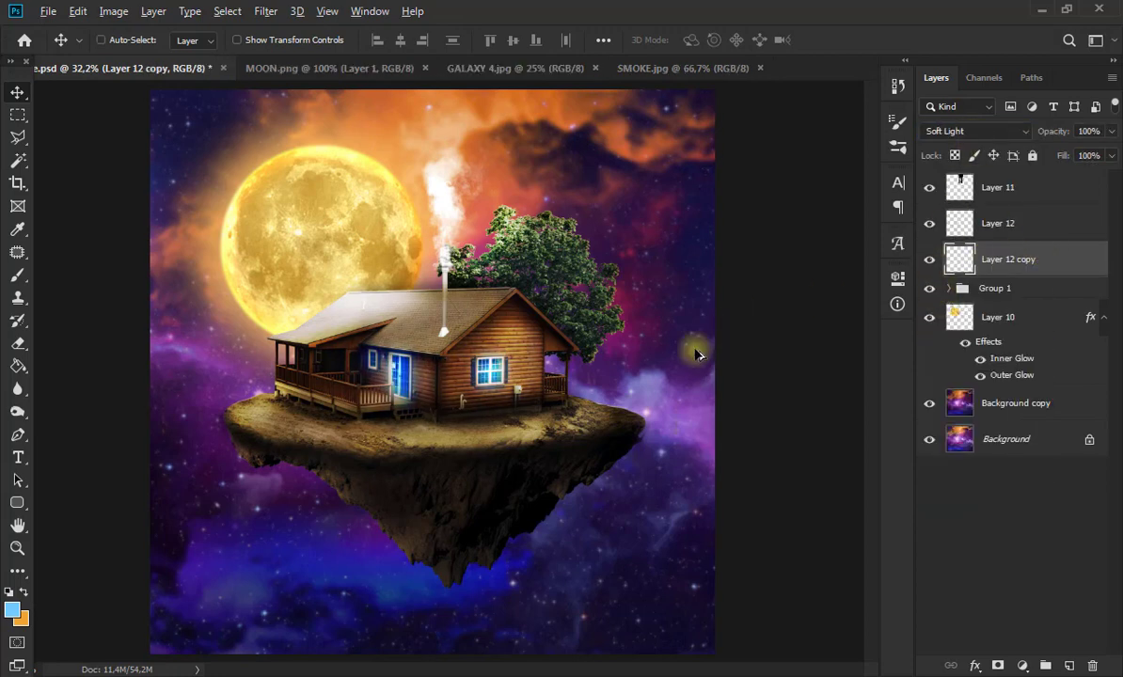
{"action": "left_click", "coordinate": [976, 131]}
{"action": "left_click", "coordinate": [957, 280]}
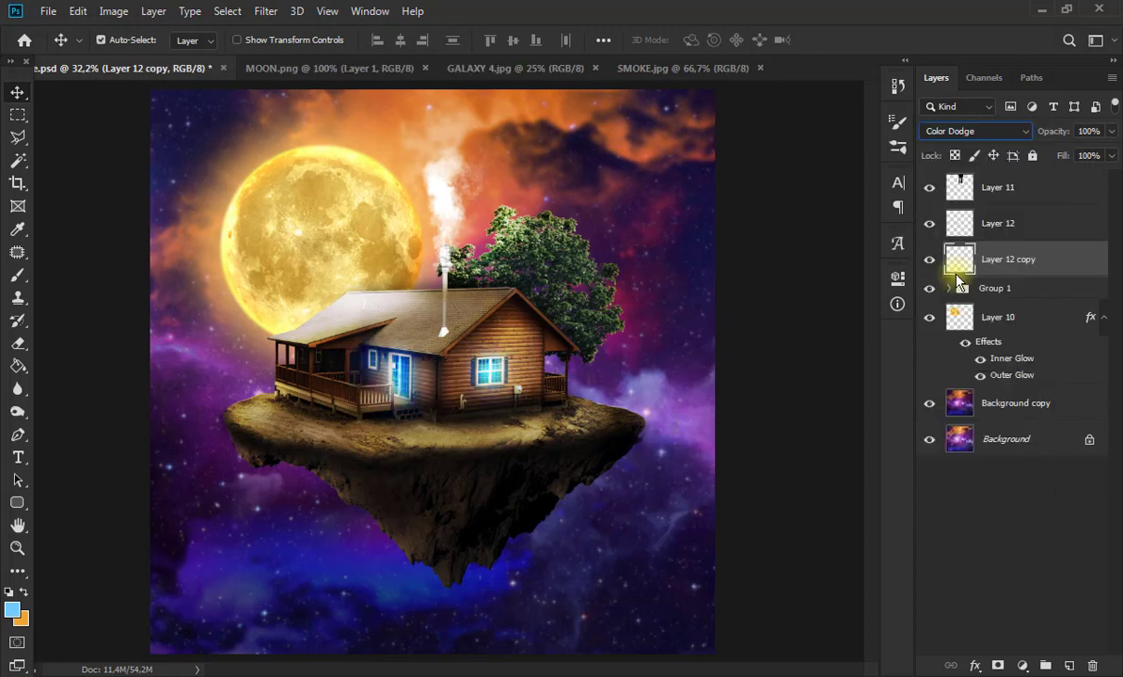
On a new layer, outline a slanted light beam running from the front window down toward the ground.
{"action": "left_click", "coordinate": [1070, 665]}
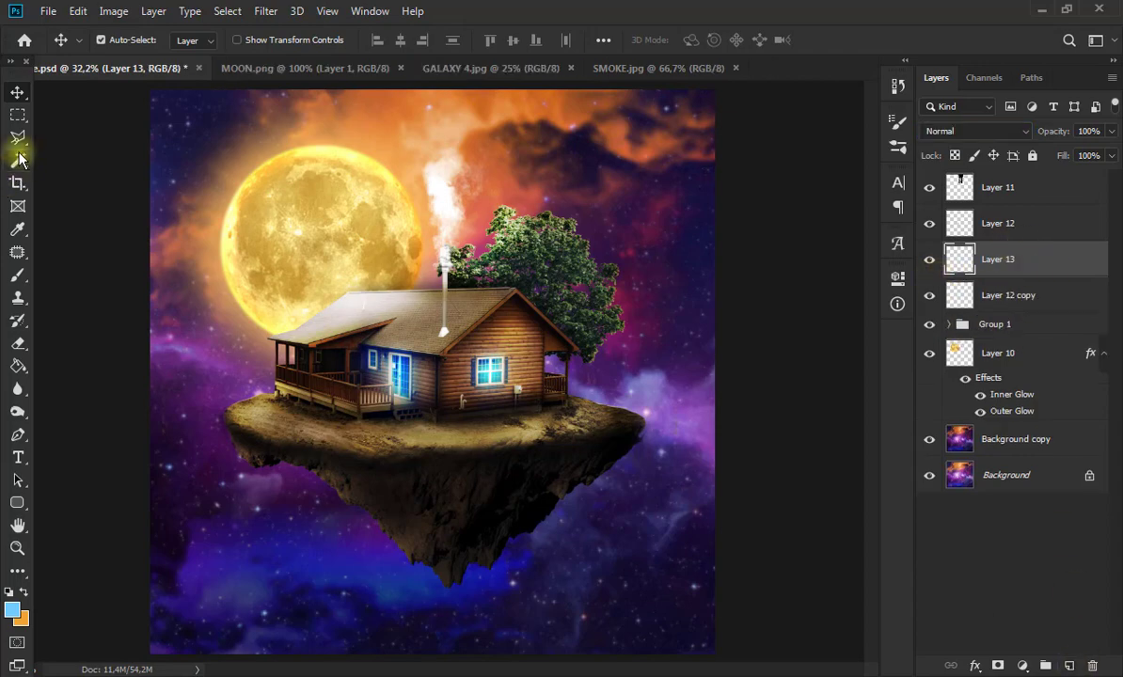
{"action": "left_click", "coordinate": [17, 136]}
{"action": "scroll", "coordinate": [487, 373], "scroll_direction": "up", "scroll_amount": 8}
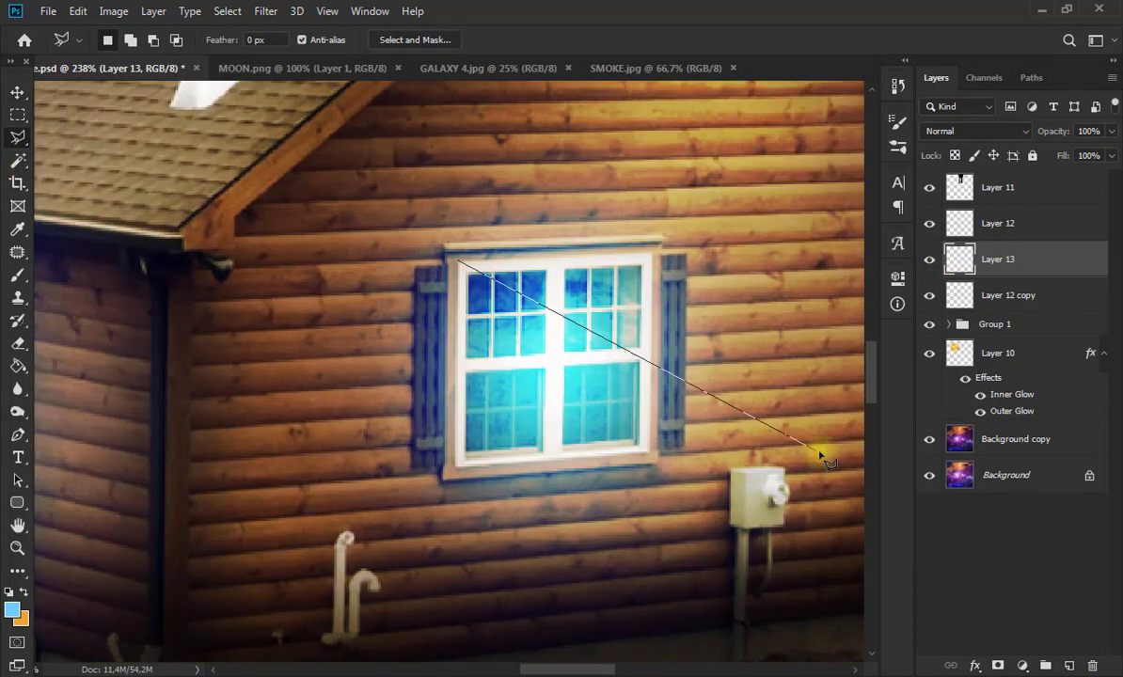
{"action": "left_click", "coordinate": [458, 261]}
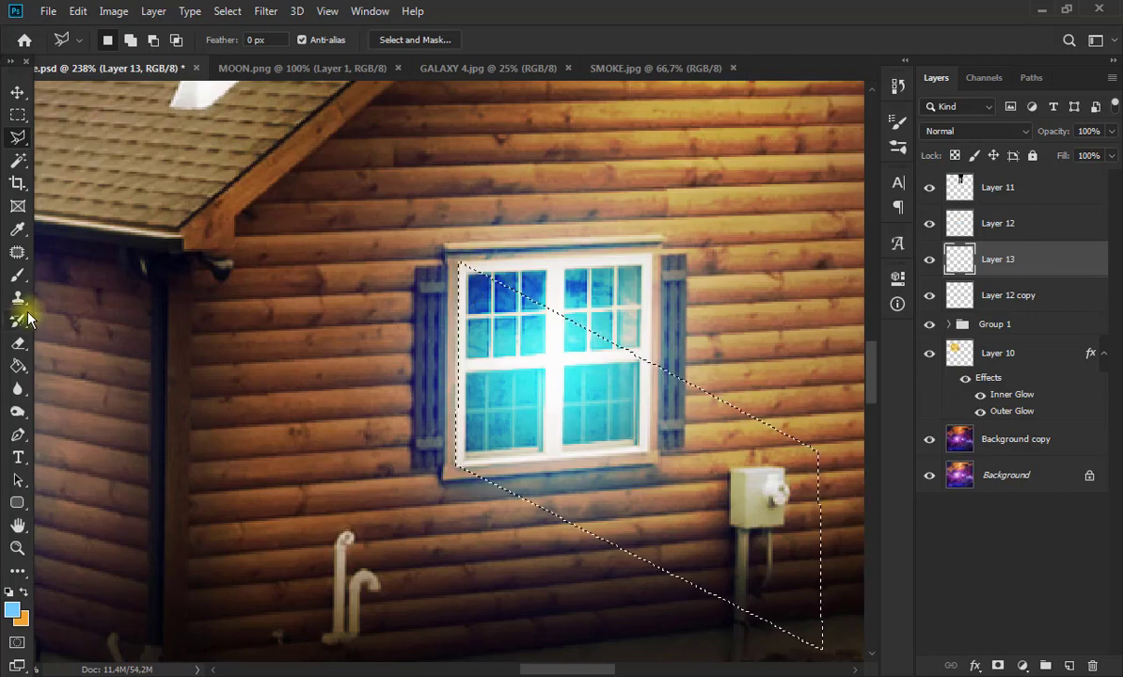
Fill the beam selection with light blue and deselect it.
{"action": "left_click", "coordinate": [17, 367]}
{"action": "left_click", "coordinate": [508, 357]}
{"action": "left_click", "coordinate": [17, 92]}
{"action": "left_click", "coordinate": [16, 114]}
{"action": "left_click", "coordinate": [929, 261]}
{"action": "left_click", "coordinate": [929, 260]}
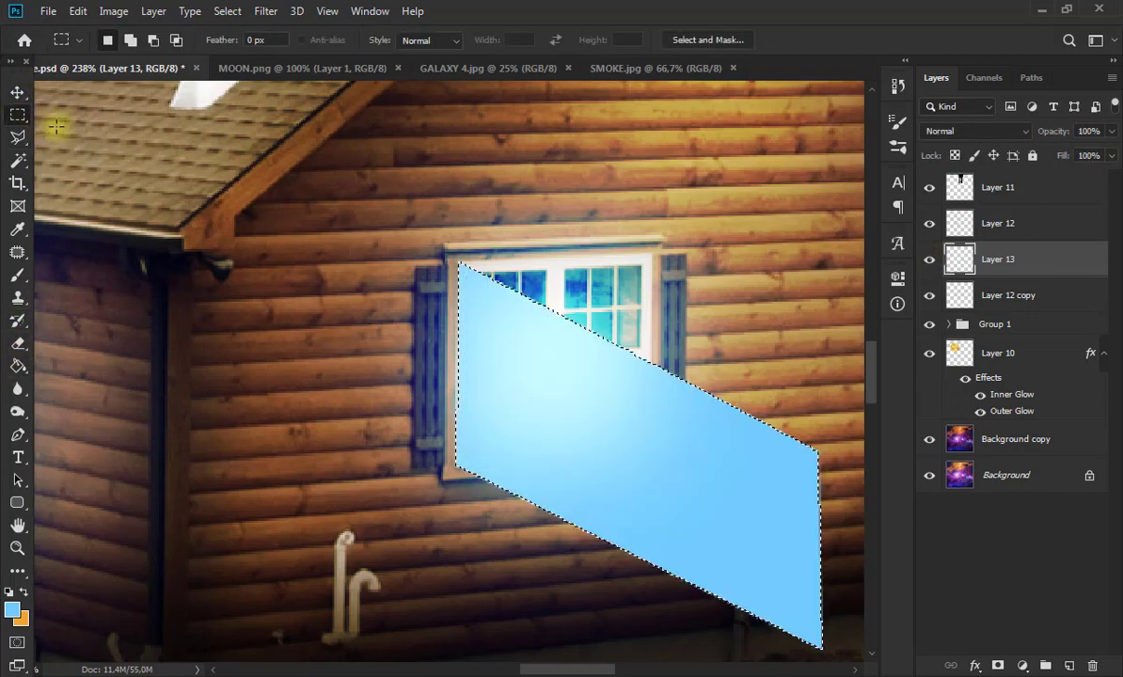
{"action": "left_click", "coordinate": [56, 126]}
{"action": "left_click", "coordinate": [17, 93]}
Set the light beam layer's blending mode to Color Dodge.
{"action": "scroll", "coordinate": [301, 222], "scroll_direction": "down", "scroll_amount": 10}
{"action": "left_click", "coordinate": [952, 132]}
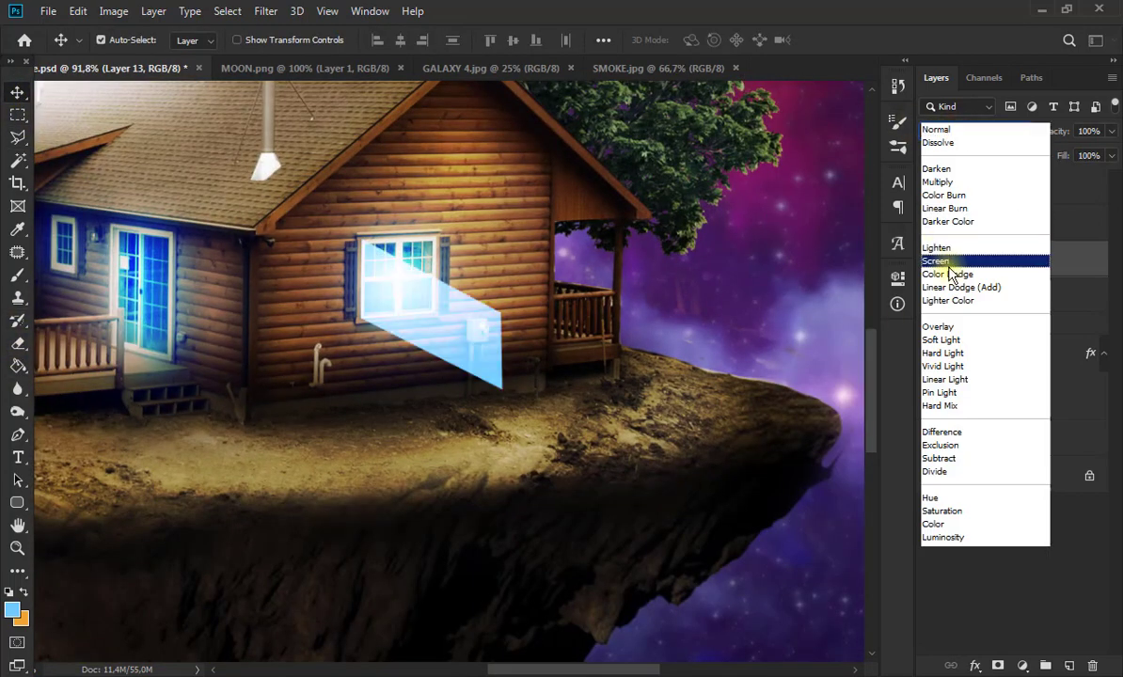
{"action": "left_click", "coordinate": [948, 274]}
Apply a Motion Blur to the light beam at an angle of -30° and a distance of 190 pixels.
{"action": "left_click", "coordinate": [265, 10]}
{"action": "mouse_move", "coordinate": [310, 193]}
{"action": "left_click", "coordinate": [526, 286]}
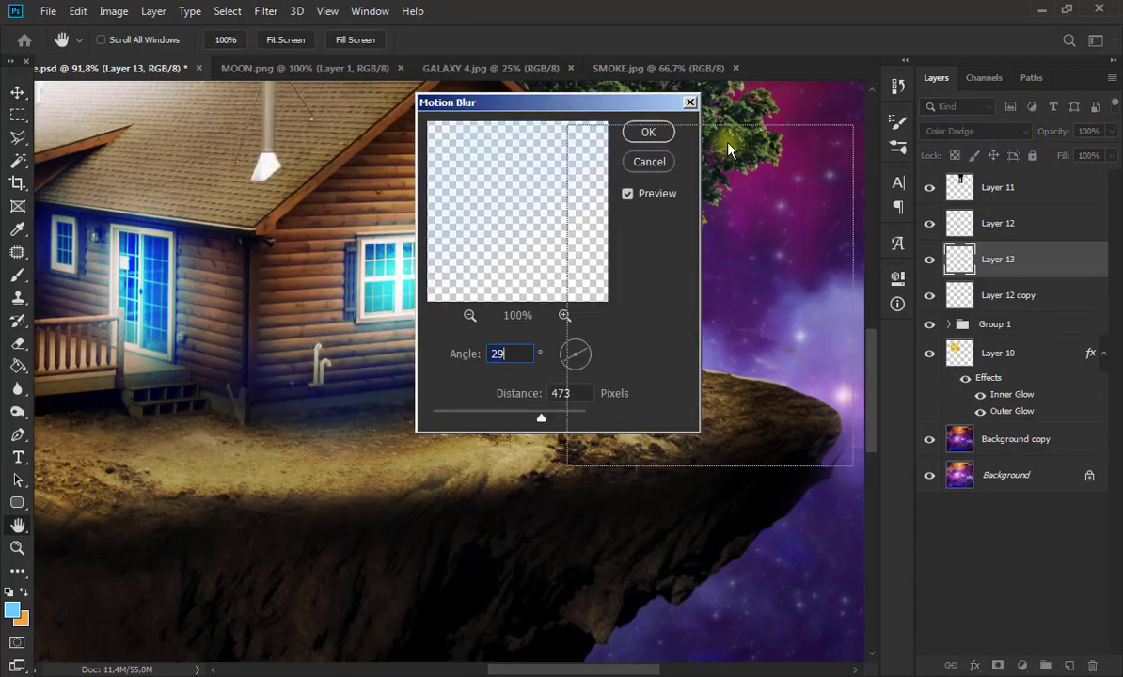
{"action": "left_click_drag", "start_coordinate": [513, 102], "coordinate": [678, 137]}
{"action": "left_click_drag", "start_coordinate": [742, 384], "coordinate": [750, 395]}
{"action": "left_click_drag", "start_coordinate": [704, 452], "coordinate": [669, 452]}
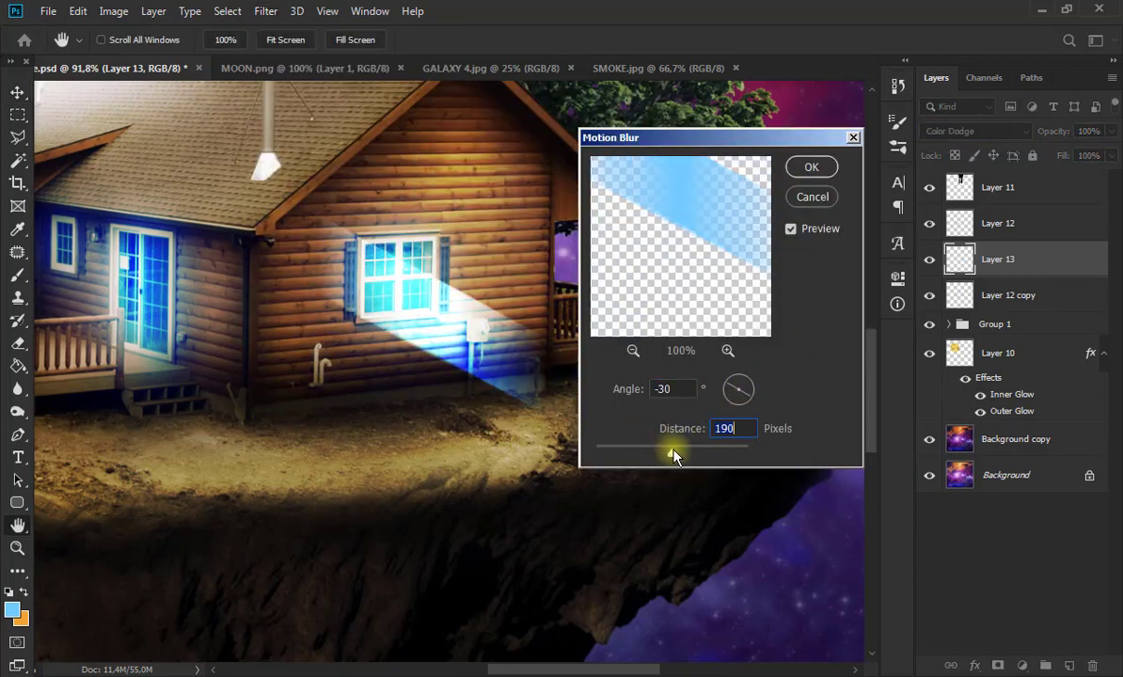
{"action": "left_click", "coordinate": [811, 166]}
Resize and reposition the light beam with Free Transform so it shines out of the front window.
{"action": "left_click", "coordinate": [17, 92]}
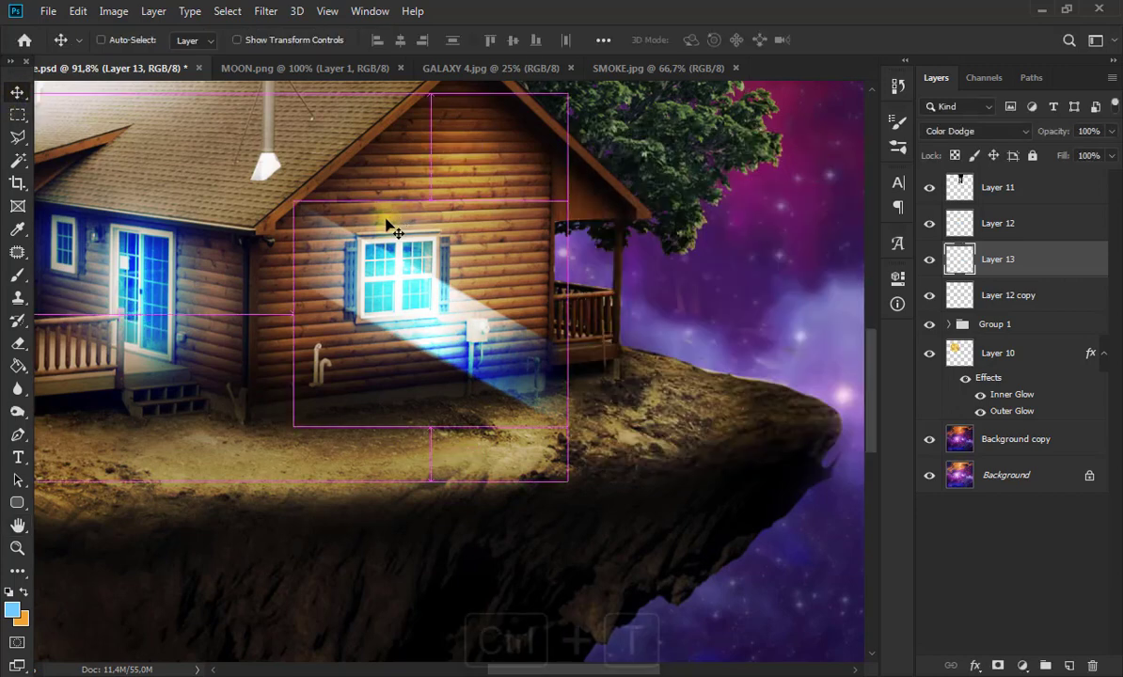
{"action": "key", "text": "ctrl+t"}
{"action": "left_click_drag", "start_coordinate": [293, 316], "coordinate": [329, 315]}
{"action": "left_click_drag", "start_coordinate": [430, 305], "coordinate": [454, 335]}
{"action": "left_click_drag", "start_coordinate": [565, 226], "coordinate": [557, 214]}
{"action": "left_click_drag", "start_coordinate": [463, 315], "coordinate": [468, 303]}
{"action": "left_click_drag", "start_coordinate": [557, 331], "coordinate": [486, 301]}
{"action": "left_click_drag", "start_coordinate": [523, 338], "coordinate": [437, 328]}
{"action": "left_click", "coordinate": [16, 92]}
Try transforming the light beam to a steeper angle and undo the change.
{"action": "scroll", "coordinate": [448, 320], "scroll_direction": "up", "scroll_amount": 1}
{"action": "key", "text": "ctrl+t"}
{"action": "key", "text": "ctrl+z"}
{"action": "left_click", "coordinate": [17, 92]}
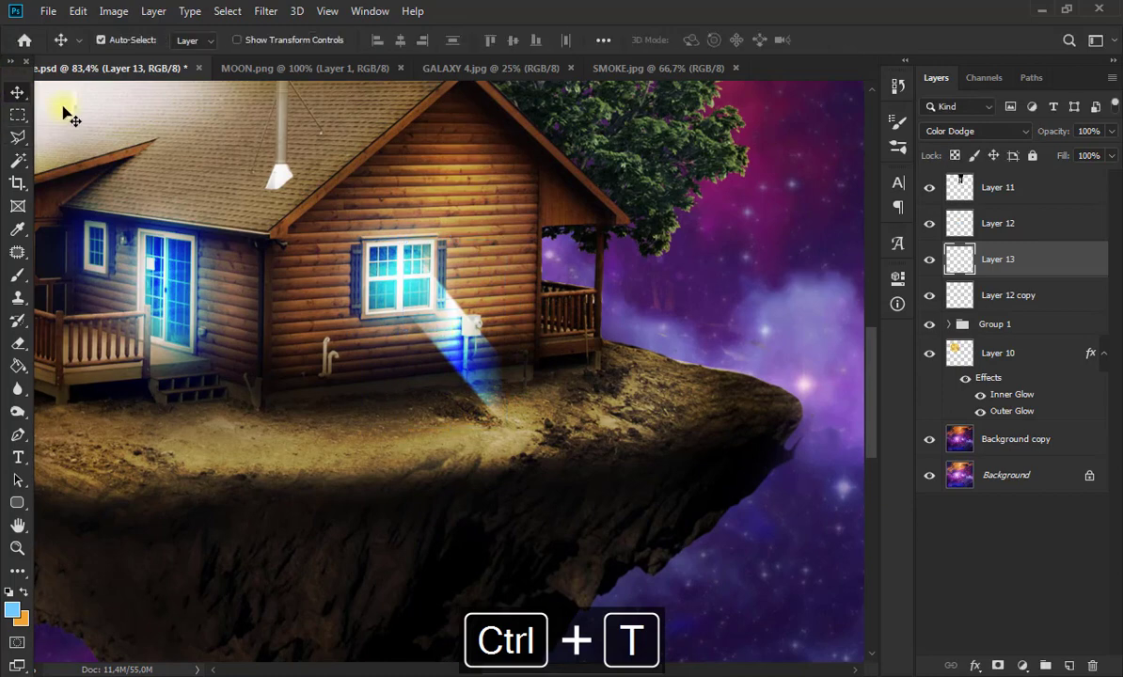
{"action": "key", "text": "ctrl+0"}
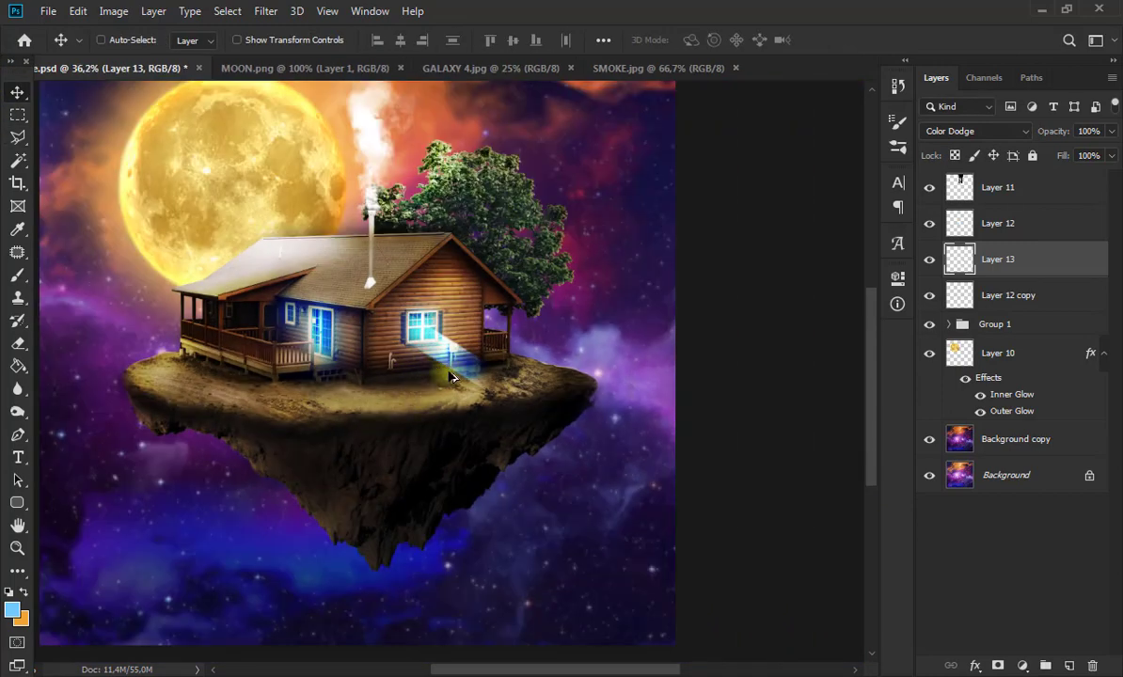
Duplicate the light beam, place the copy beneath the original, and shift it to form a second ray from the window.
{"action": "scroll", "coordinate": [501, 305], "scroll_direction": "up", "scroll_amount": 5}
{"action": "key", "text": "ctrl+j"}
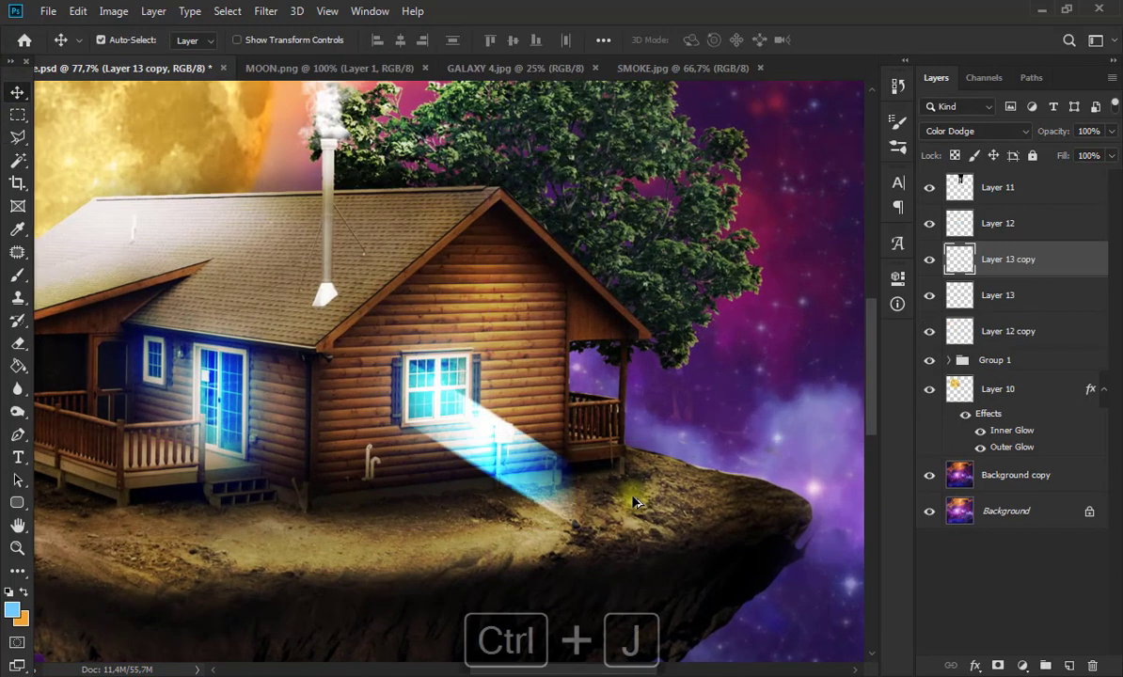
{"action": "left_click_drag", "start_coordinate": [1016, 259], "coordinate": [1034, 297]}
{"action": "key", "text": "ctrl+t"}
{"action": "left_click_drag", "start_coordinate": [551, 399], "coordinate": [544, 403]}
{"action": "key", "text": "Return"}
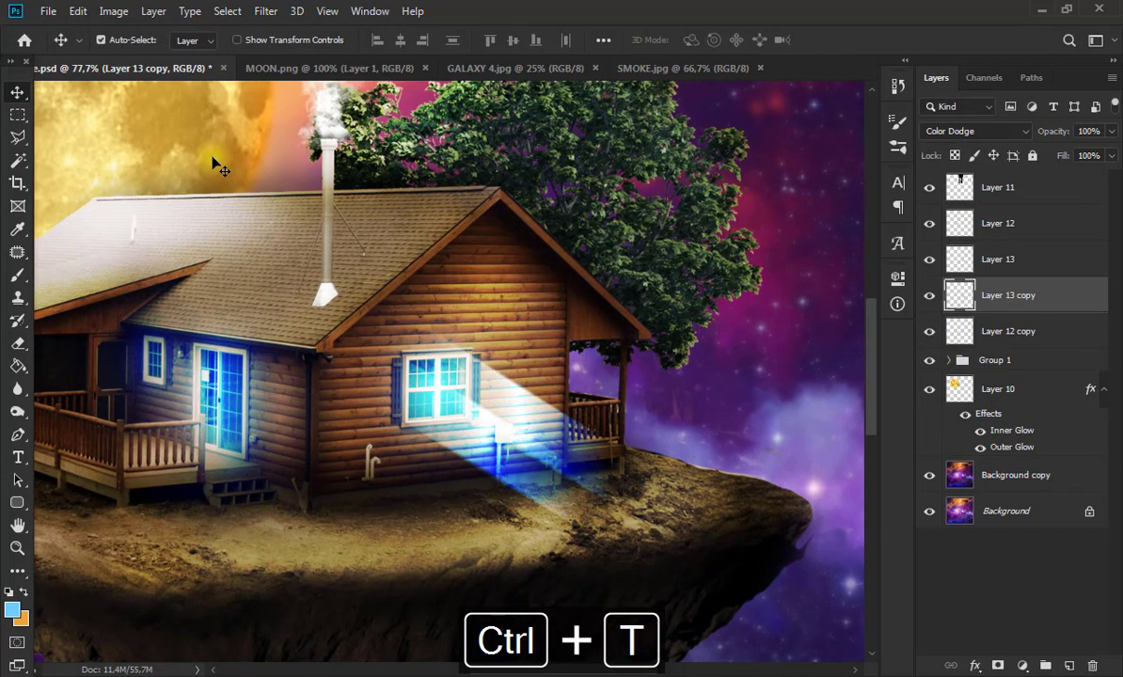
Try duplicating the second light beam and the blurred window glow layers together.
{"action": "key", "text": "ctrl+0"}
{"action": "scroll", "coordinate": [544, 388], "scroll_direction": "up", "scroll_amount": 6}
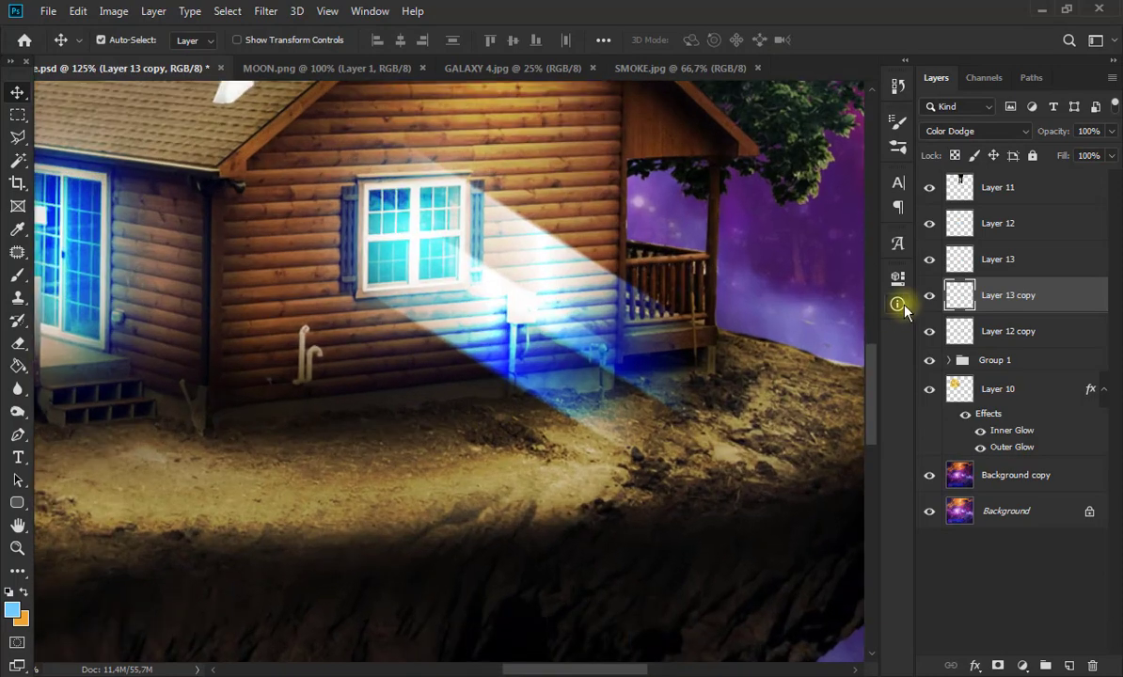
{"action": "left_click", "coordinate": [1051, 334], "text": "shift"}
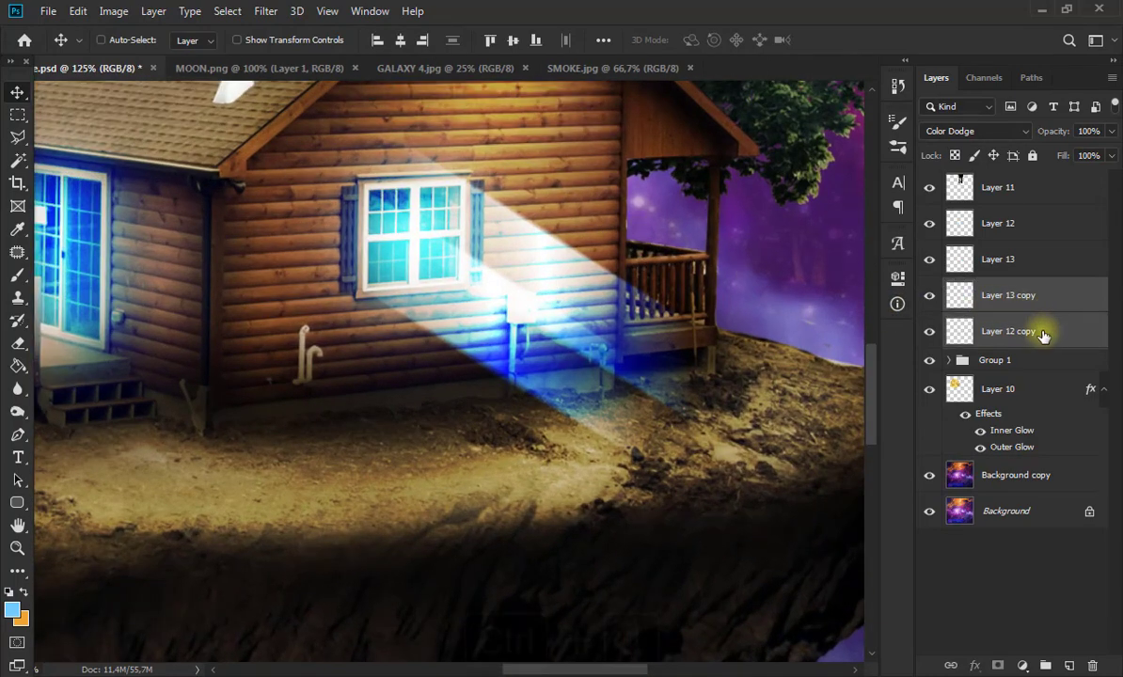
{"action": "key", "text": "ctrl+j"}
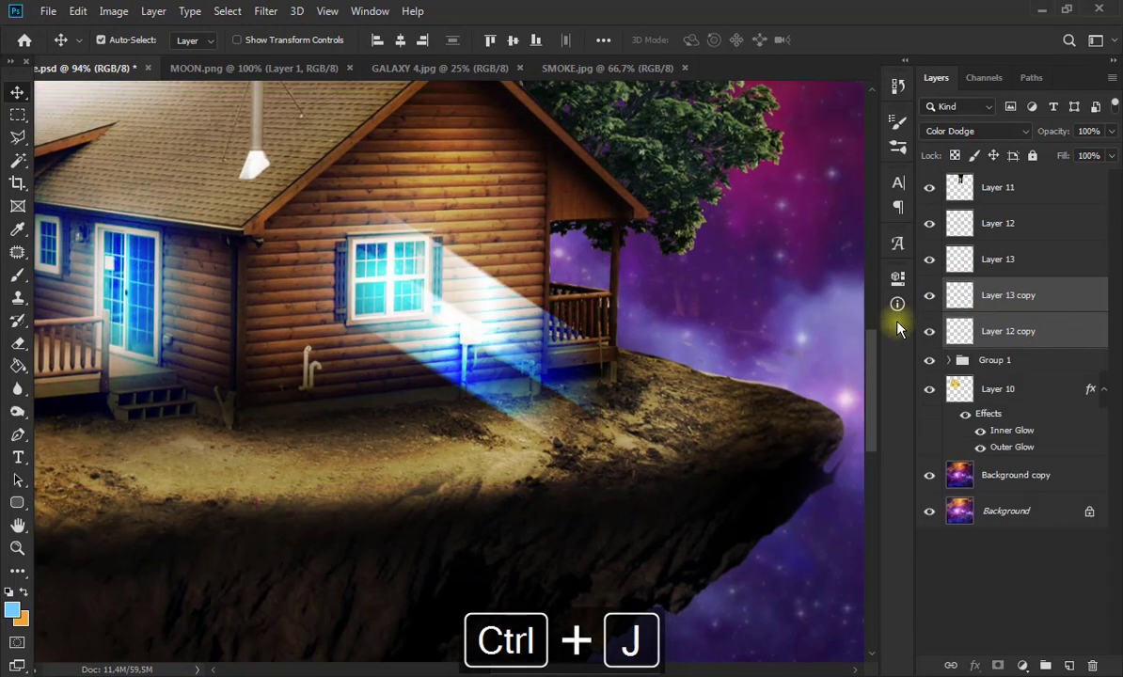
Hide and show Layer 12 copy and Layer 13 copy to check what each contributes to the window light.
{"action": "left_click", "coordinate": [931, 330]}
{"action": "left_click", "coordinate": [929, 331]}
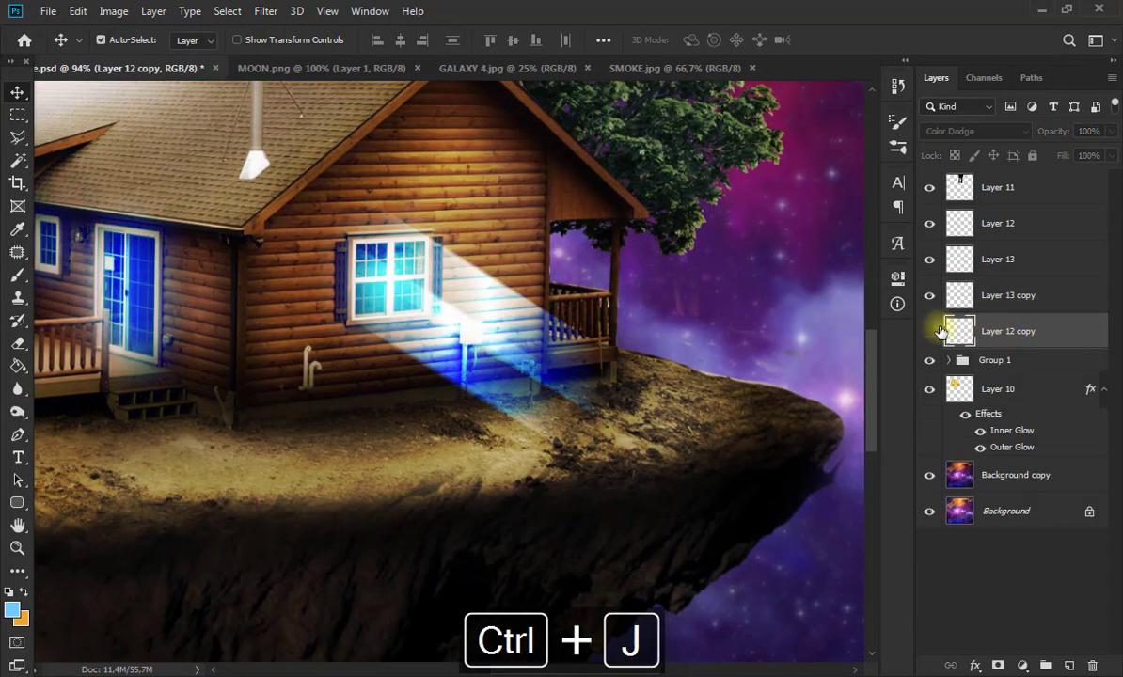
{"action": "left_click", "coordinate": [931, 325]}
{"action": "left_click", "coordinate": [930, 297]}
{"action": "left_click", "coordinate": [930, 297]}
{"action": "left_click", "coordinate": [930, 297]}
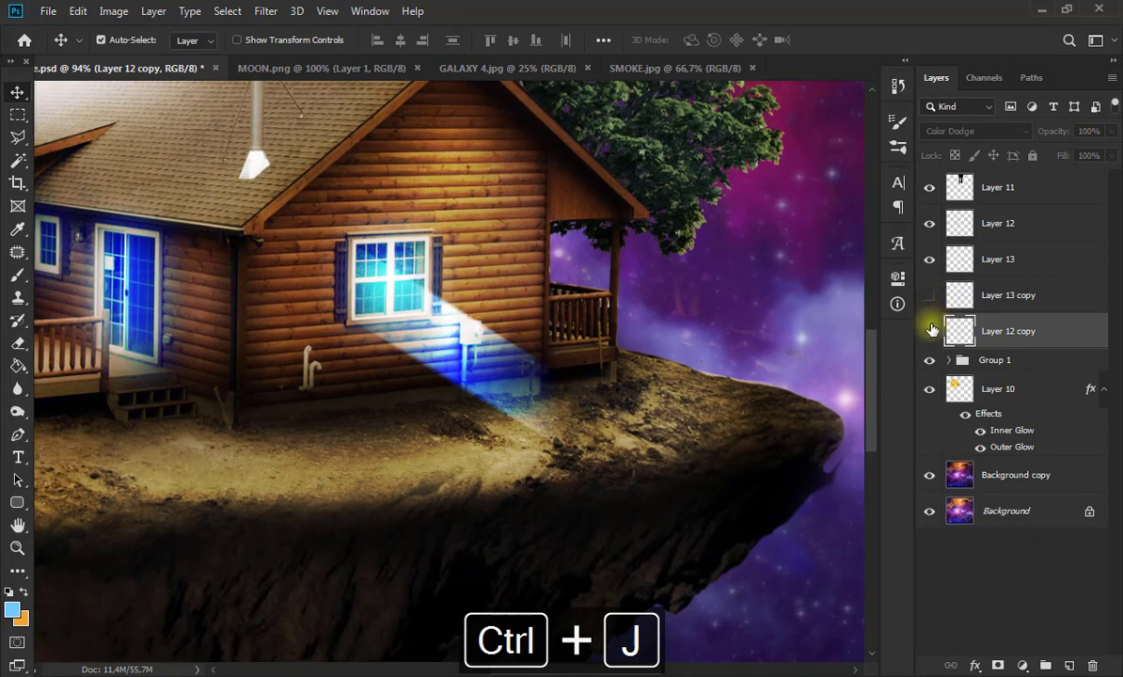
{"action": "left_click", "coordinate": [929, 302]}
{"action": "left_click", "coordinate": [930, 332]}
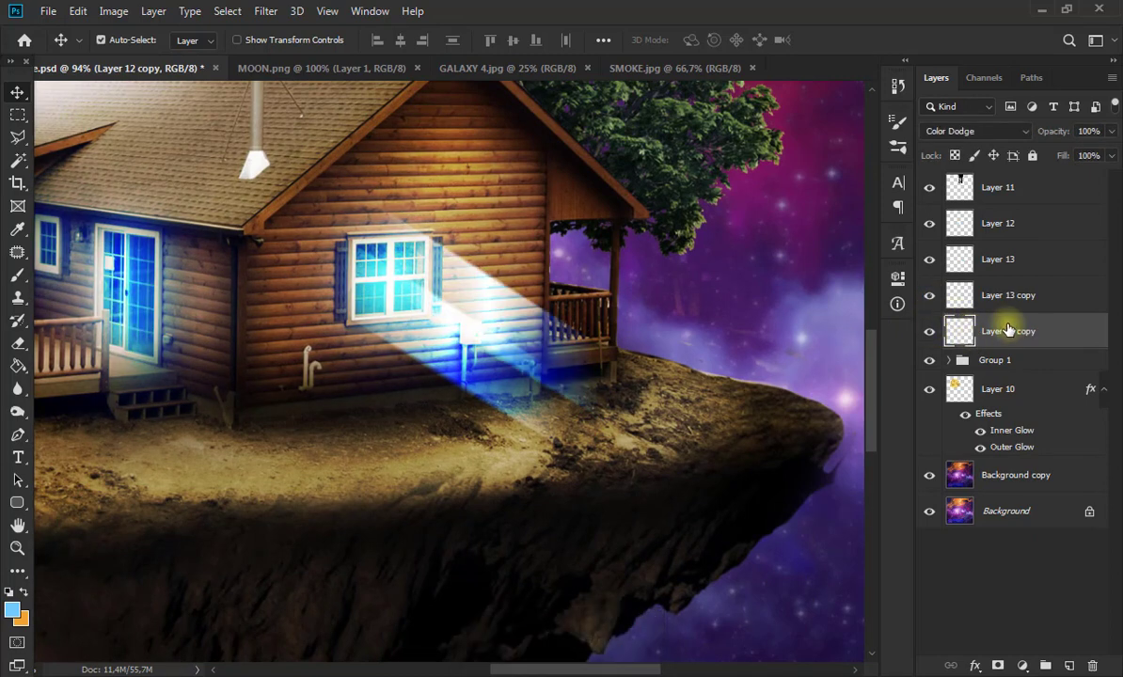
{"action": "left_click", "coordinate": [931, 329]}
Select the two window light beams, Layer 13 and Layer 13 copy, and duplicate them together.
{"action": "left_click", "coordinate": [986, 299]}
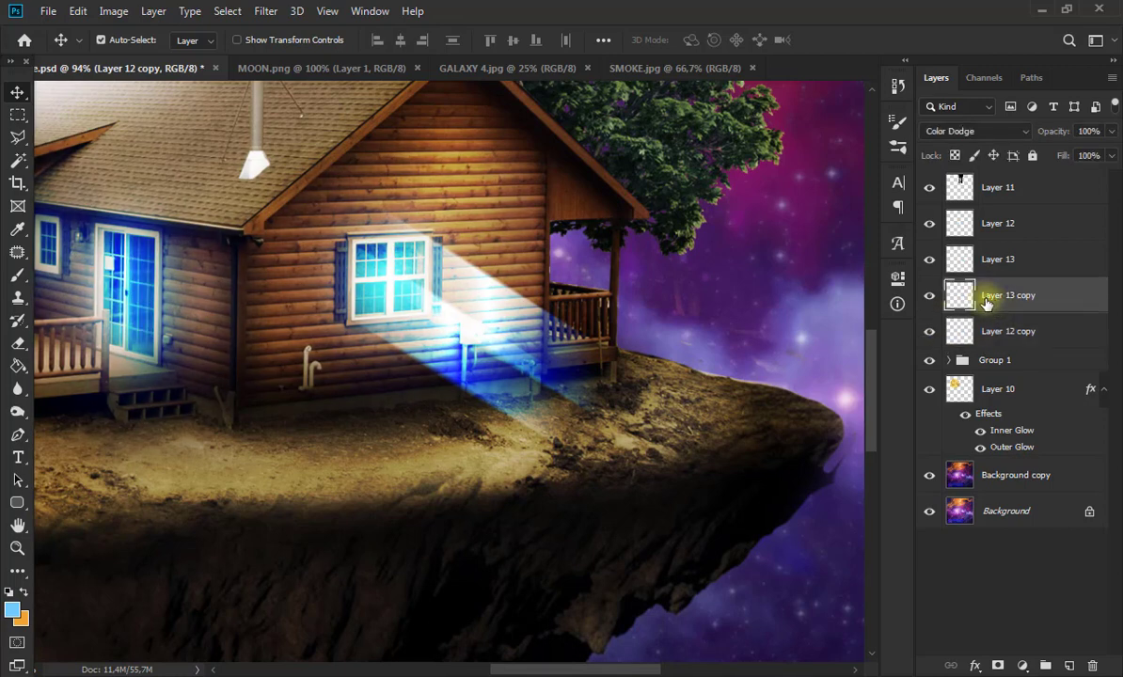
{"action": "left_click", "coordinate": [929, 259]}
{"action": "left_click", "coordinate": [929, 260]}
{"action": "left_click", "coordinate": [930, 296]}
{"action": "left_click", "coordinate": [930, 295]}
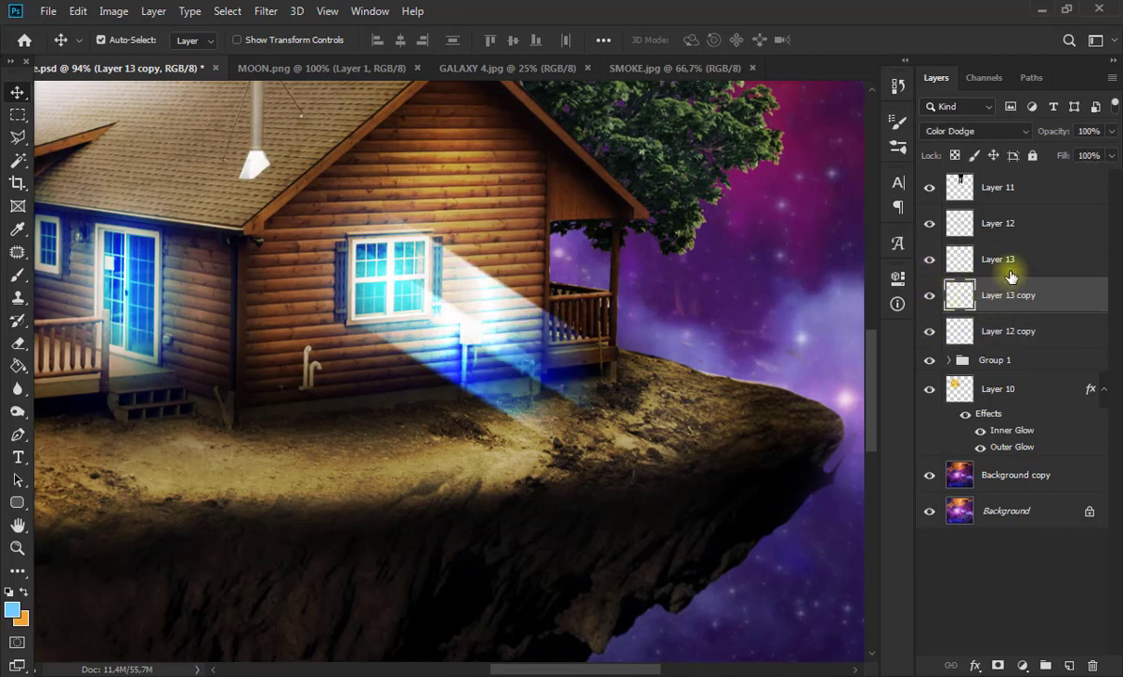
{"action": "left_click", "coordinate": [1011, 271], "text": "shift"}
{"action": "key", "text": "ctrl+j"}
{"action": "scroll", "coordinate": [414, 303], "scroll_direction": "down", "scroll_amount": 2}
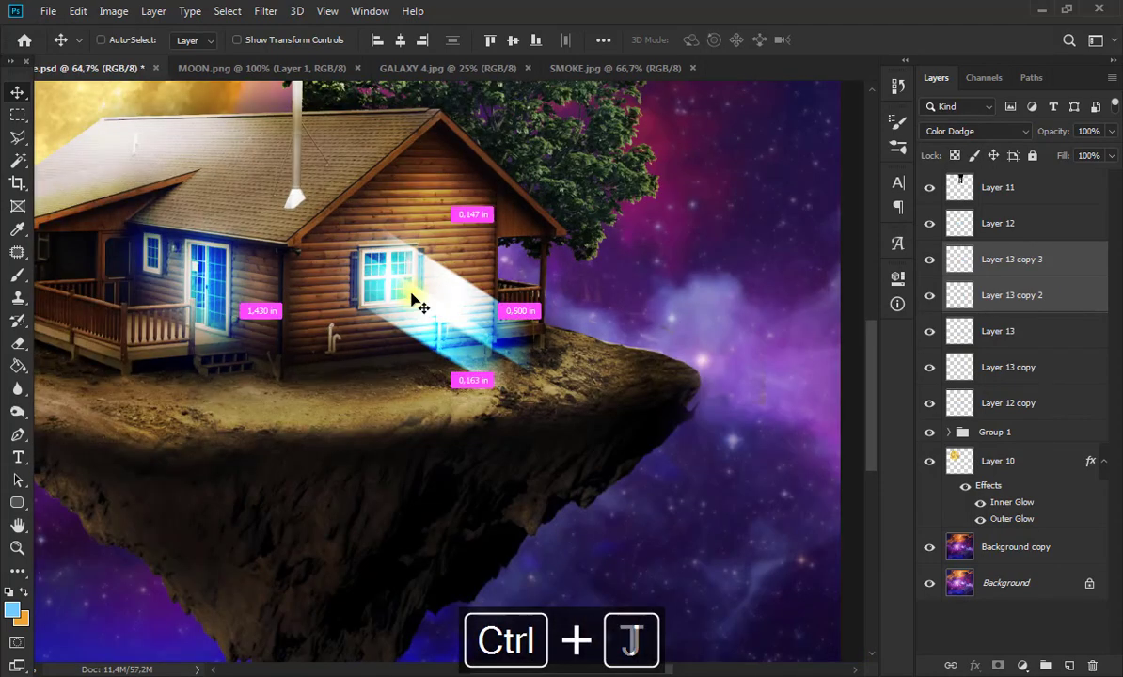
Flip the duplicated beams with Free Transform, rotate them about 12.9°, and place them shining out of the glass door.
{"action": "key", "text": "ctrl+t"}
{"action": "right_click", "coordinate": [446, 432]}
{"action": "left_click", "coordinate": [501, 410]}
{"action": "left_click_drag", "start_coordinate": [473, 314], "coordinate": [186, 318]}
{"action": "left_click_drag", "start_coordinate": [245, 225], "coordinate": [266, 247]}
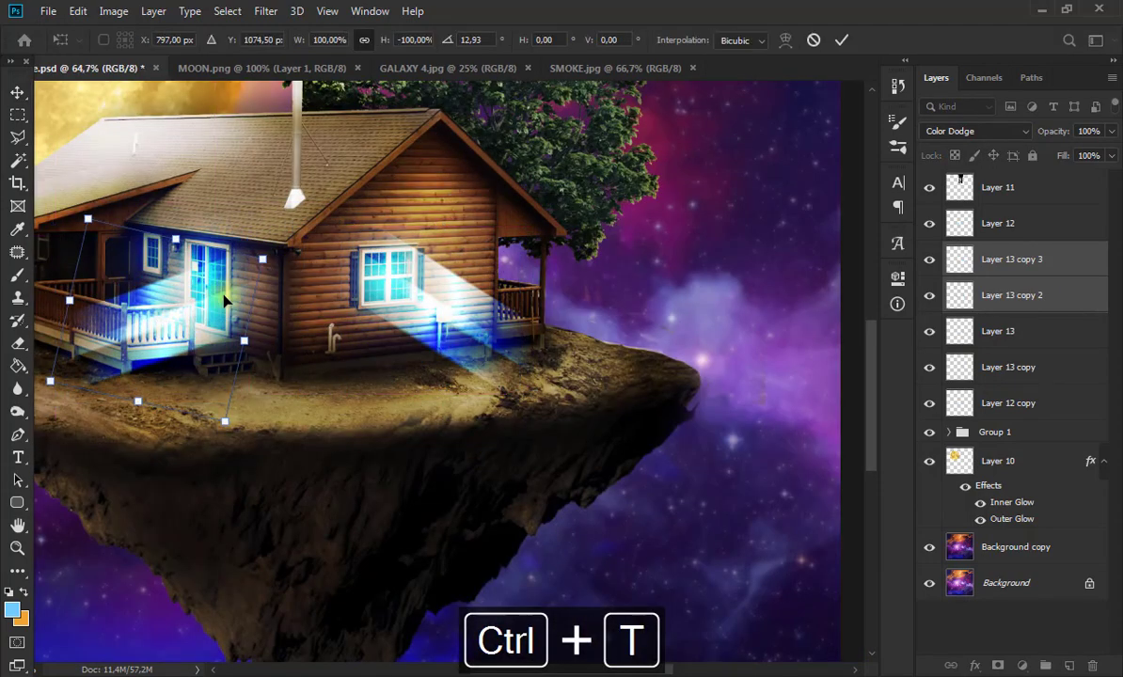
{"action": "left_click_drag", "start_coordinate": [224, 300], "coordinate": [196, 268]}
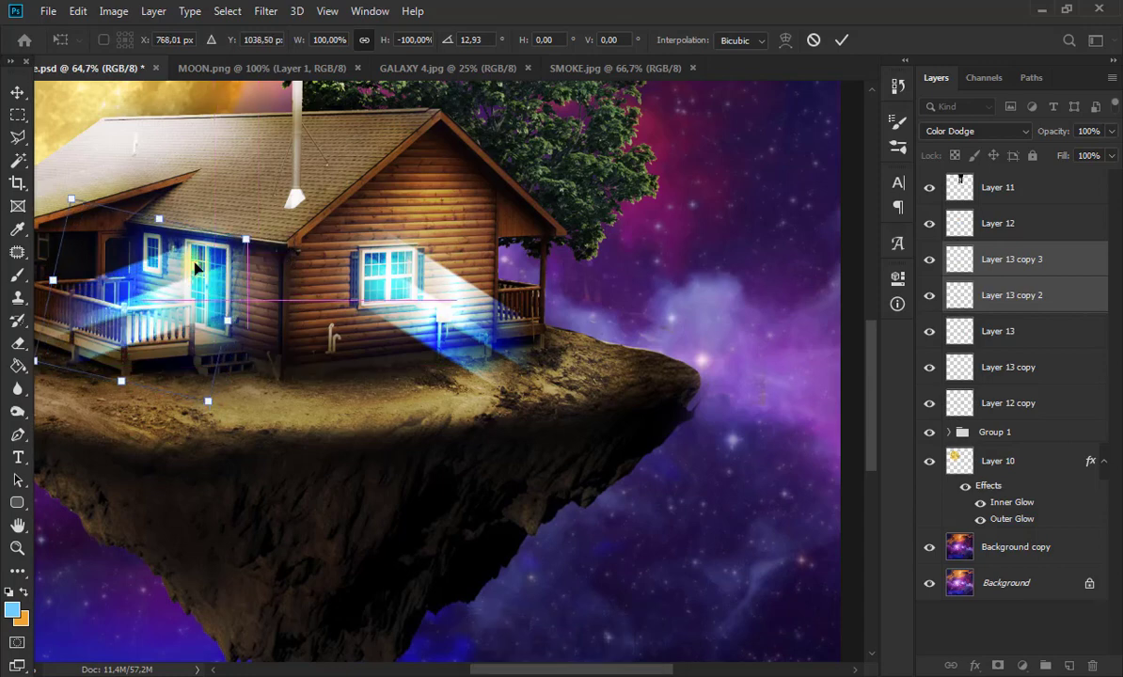
{"action": "key", "text": "Return"}
{"action": "scroll", "coordinate": [517, 508], "scroll_direction": "down", "scroll_amount": 5}
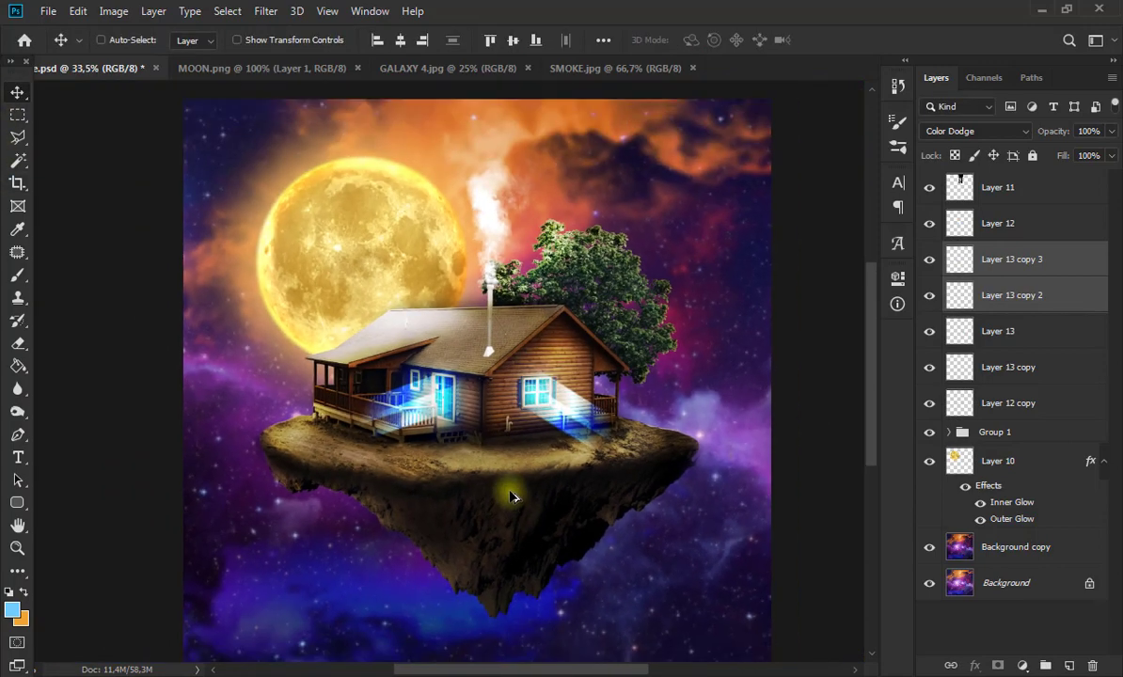
Duplicate Layer 13 copy 3 and shift the copy straight down about 0.15 in to add a lower door ray.
{"action": "scroll", "coordinate": [511, 497], "scroll_direction": "up", "scroll_amount": 6}
{"action": "left_click", "coordinate": [1003, 296]}
{"action": "left_click", "coordinate": [997, 271]}
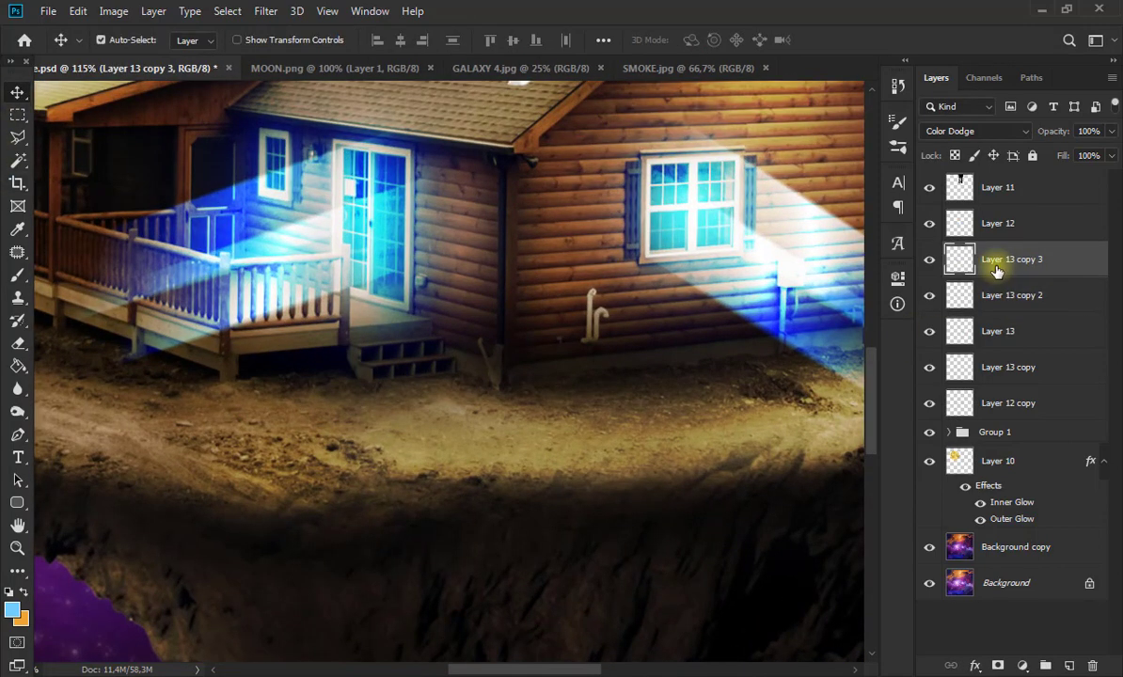
{"action": "key", "text": "ctrl+j"}
{"action": "key", "text": "ctrl+t"}
{"action": "left_click_drag", "start_coordinate": [386, 272], "coordinate": [387, 314]}
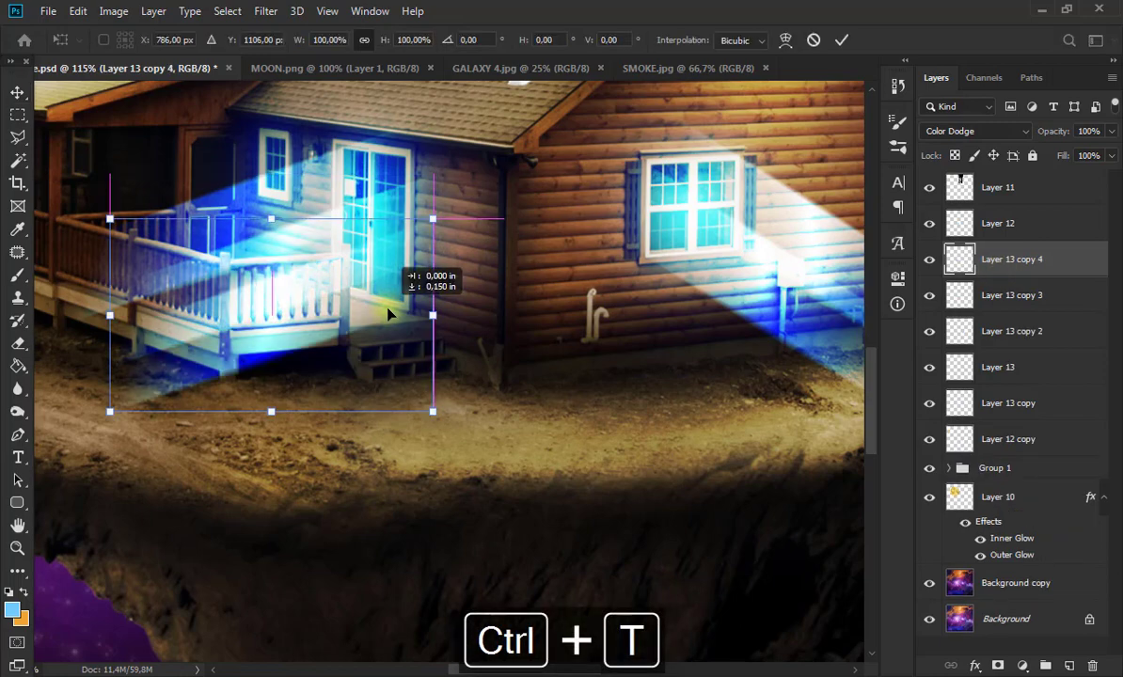
{"action": "key", "text": "Return"}
{"action": "scroll", "coordinate": [365, 220], "scroll_direction": "down", "scroll_amount": 5}
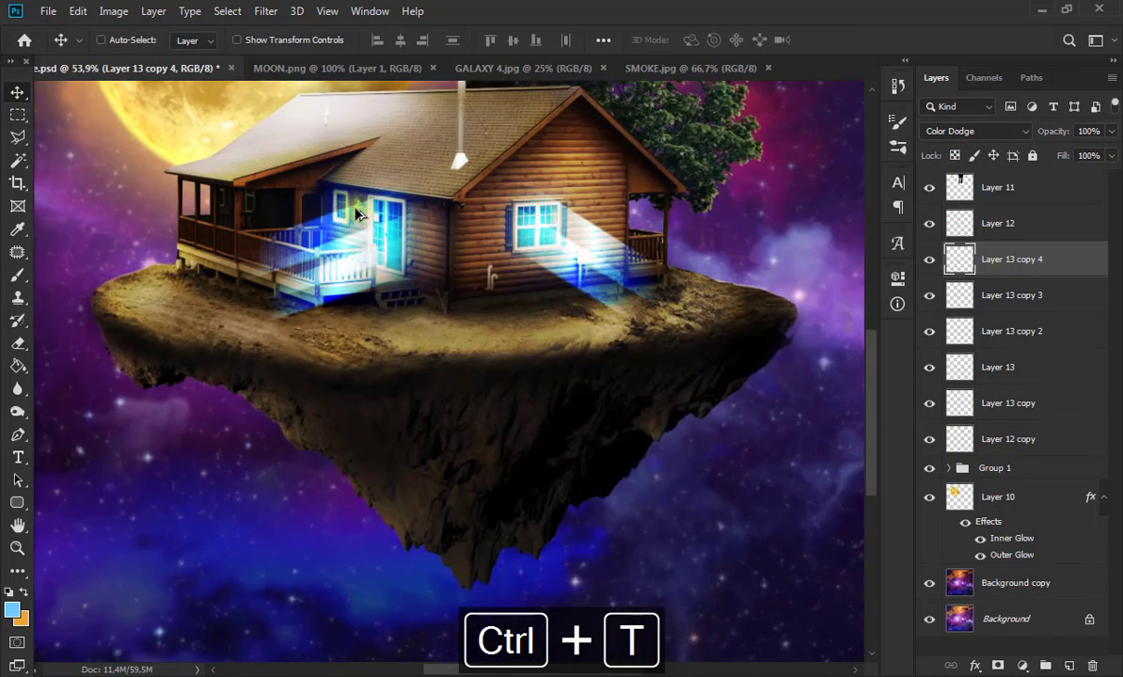
{"action": "scroll", "coordinate": [357, 215], "scroll_direction": "down", "scroll_amount": 2}
Select the three door beam layers together: Layer 13 copy 4, Layer 13 copy 3 and Layer 13 copy 2.
{"action": "left_click", "coordinate": [1011, 295], "text": "ctrl"}
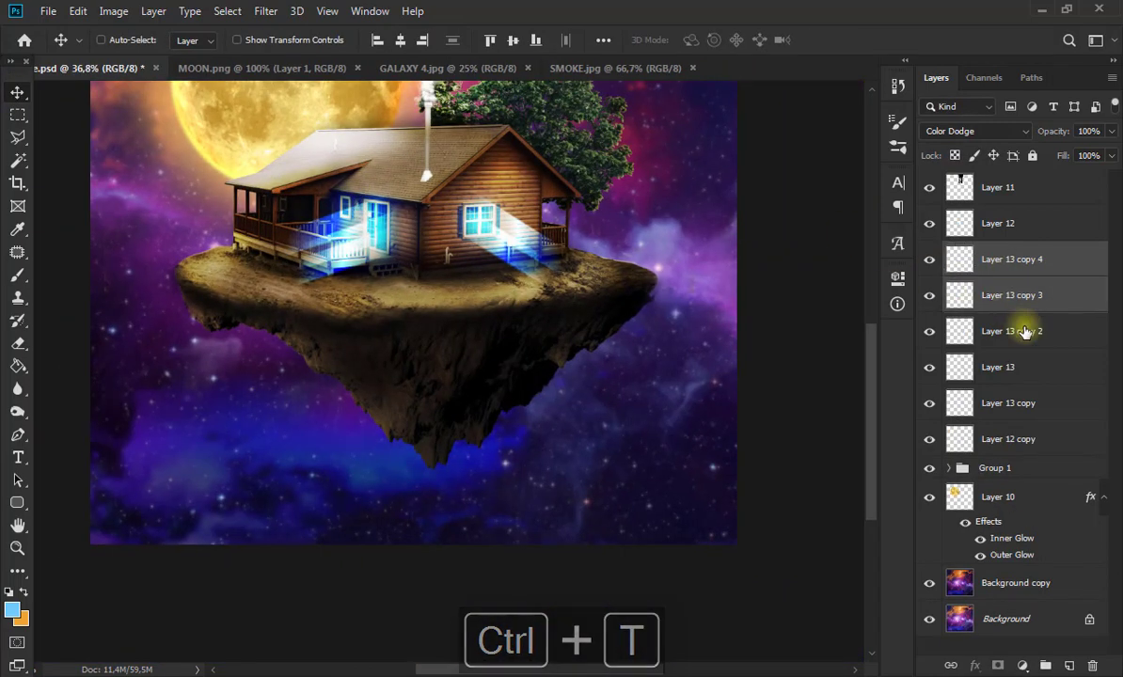
{"action": "left_click", "coordinate": [929, 227]}
{"action": "left_click", "coordinate": [928, 227]}
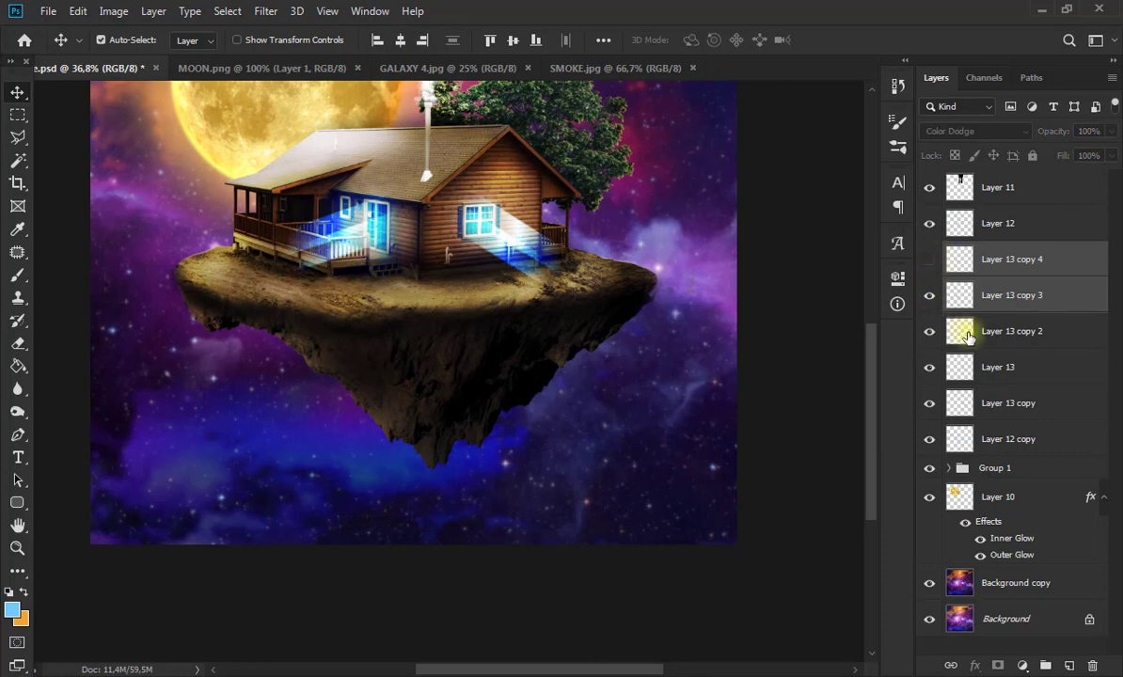
{"action": "left_click", "coordinate": [992, 329], "text": "ctrl"}
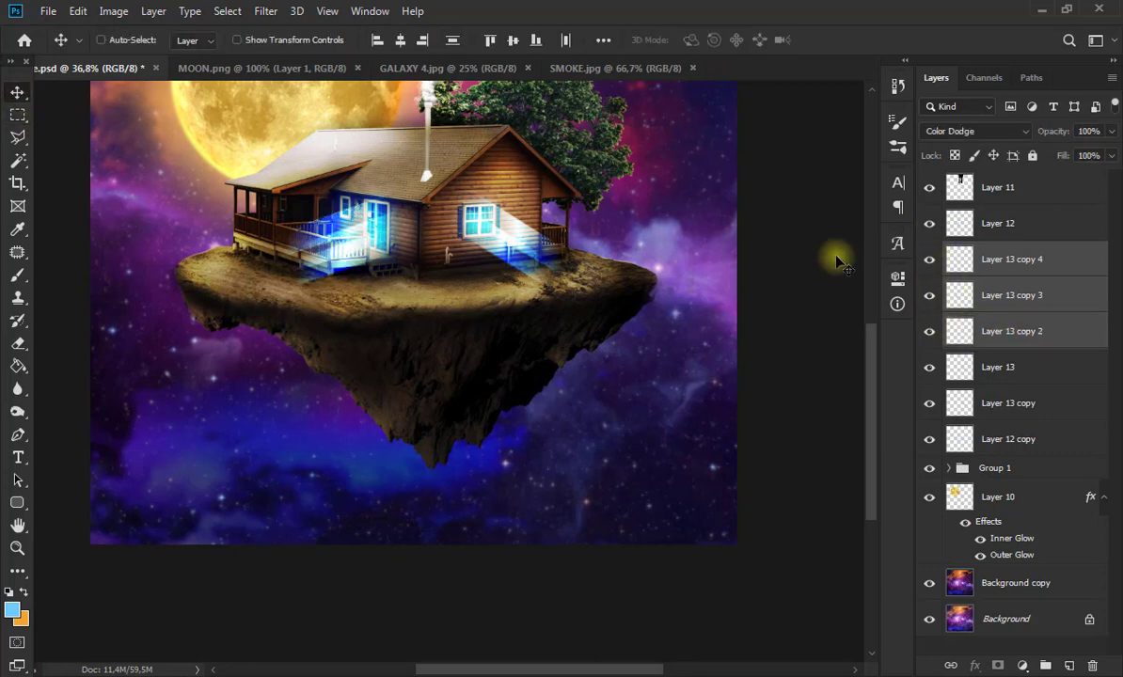
Try merging the three selected door beam layers into one layer.
{"action": "key", "text": "ctrl+e"}
{"action": "key", "text": "z"}
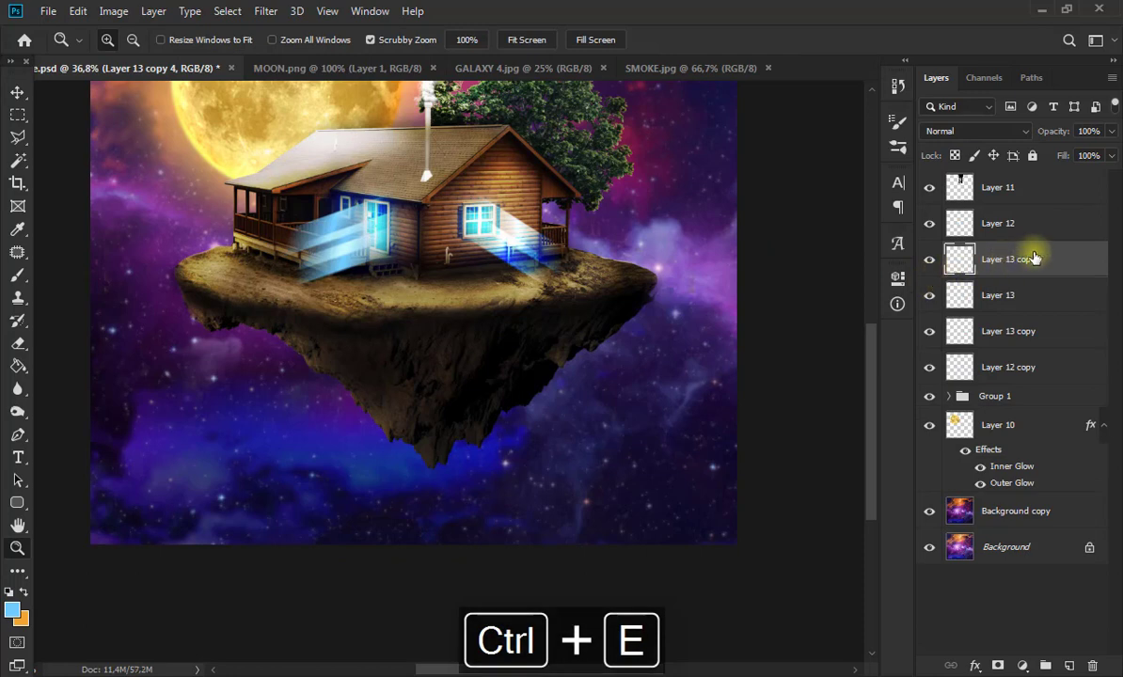
{"action": "key", "text": "ctrl+z"}
Group the three door beam layers, and group the front window beams Layer 13 and Layer 13 copy separately.
{"action": "left_click", "coordinate": [1046, 666]}
{"action": "left_click", "coordinate": [1010, 286]}
{"action": "left_click", "coordinate": [1023, 320], "text": "ctrl"}
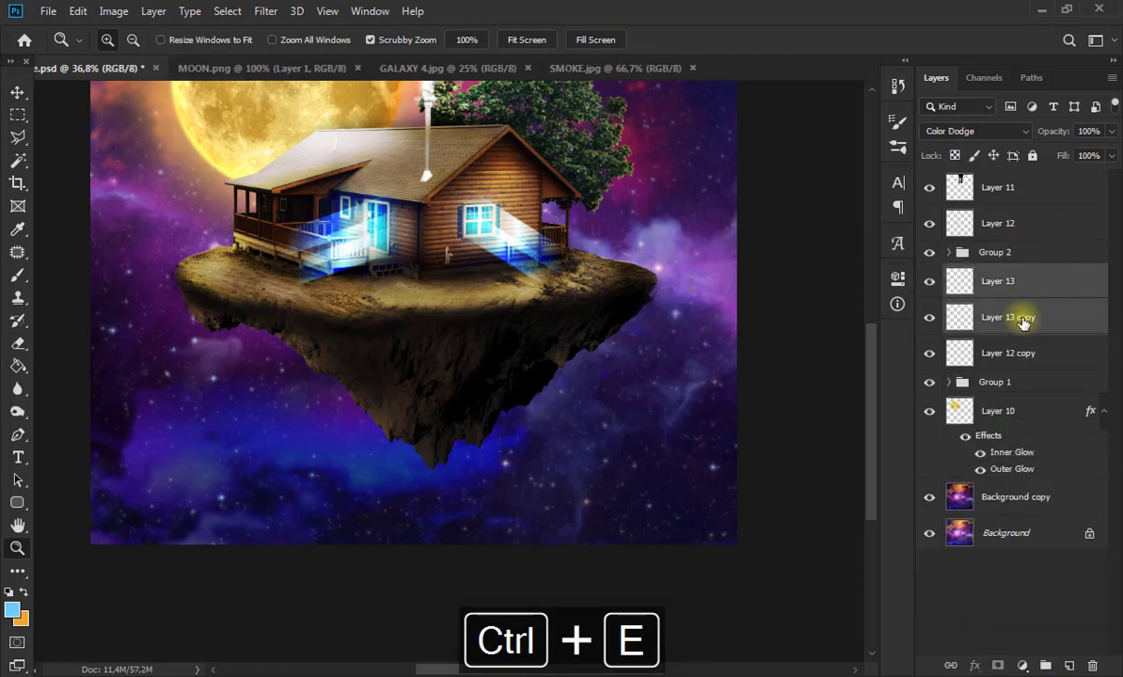
{"action": "left_click", "coordinate": [1046, 666]}
Duplicate the front window beam group, flip and rotate the copy, and place it shining from the small window beside the door.
{"action": "scroll", "coordinate": [828, 367], "scroll_direction": "up", "scroll_amount": 3}
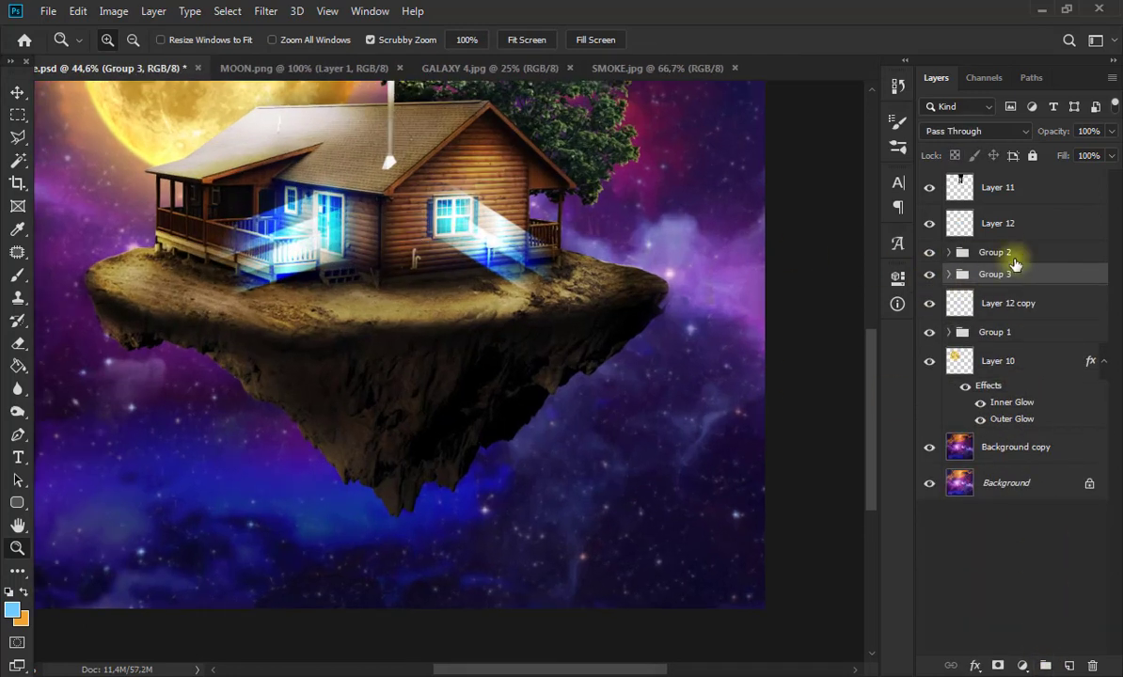
{"action": "key", "text": "ctrl+j"}
{"action": "key", "text": "ctrl+t"}
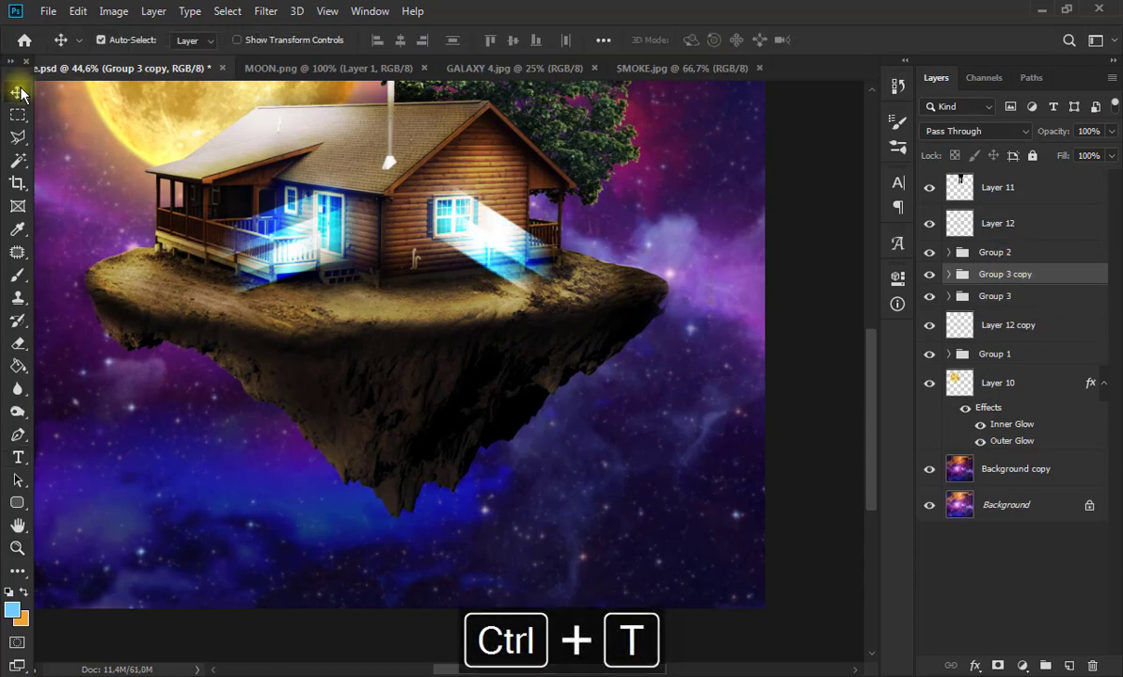
{"action": "right_click", "coordinate": [507, 255]}
{"action": "left_click", "coordinate": [557, 472]}
{"action": "left_click_drag", "start_coordinate": [493, 249], "coordinate": [273, 227]}
{"action": "left_click_drag", "start_coordinate": [333, 160], "coordinate": [322, 188]}
{"action": "left_click_drag", "start_coordinate": [291, 219], "coordinate": [285, 207]}
{"action": "left_click", "coordinate": [20, 94]}
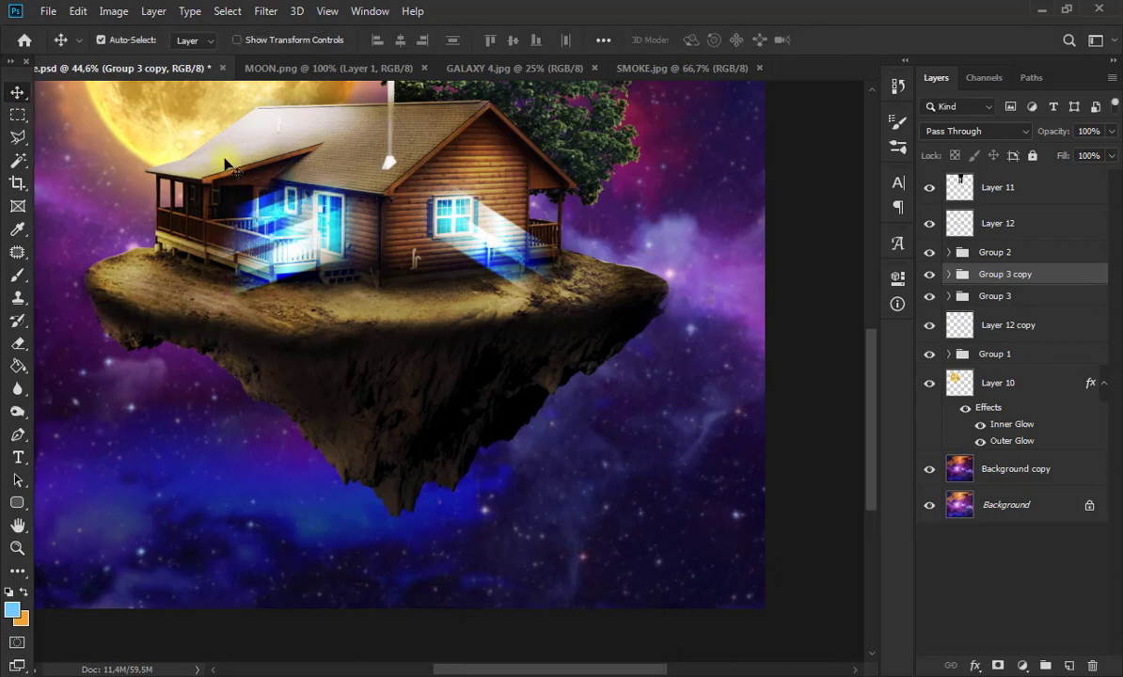
Select Group 2, Group 3 copy and Group 3 and lower their opacity to 70%.
{"action": "scroll", "coordinate": [225, 164], "scroll_direction": "up", "scroll_amount": 1}
{"action": "scroll", "coordinate": [225, 164], "scroll_direction": "down", "scroll_amount": 2}
{"action": "scroll", "coordinate": [358, 444], "scroll_direction": "up", "scroll_amount": 3}
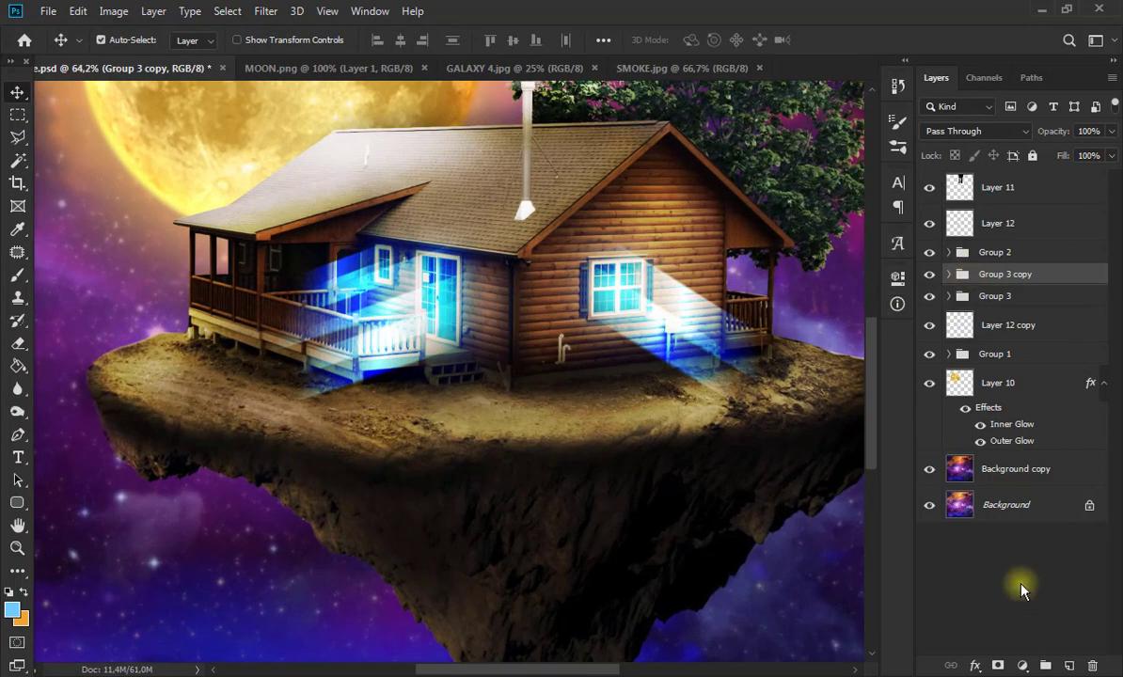
{"action": "left_click", "coordinate": [1021, 299], "text": "ctrl"}
{"action": "left_click", "coordinate": [1013, 254], "text": "ctrl"}
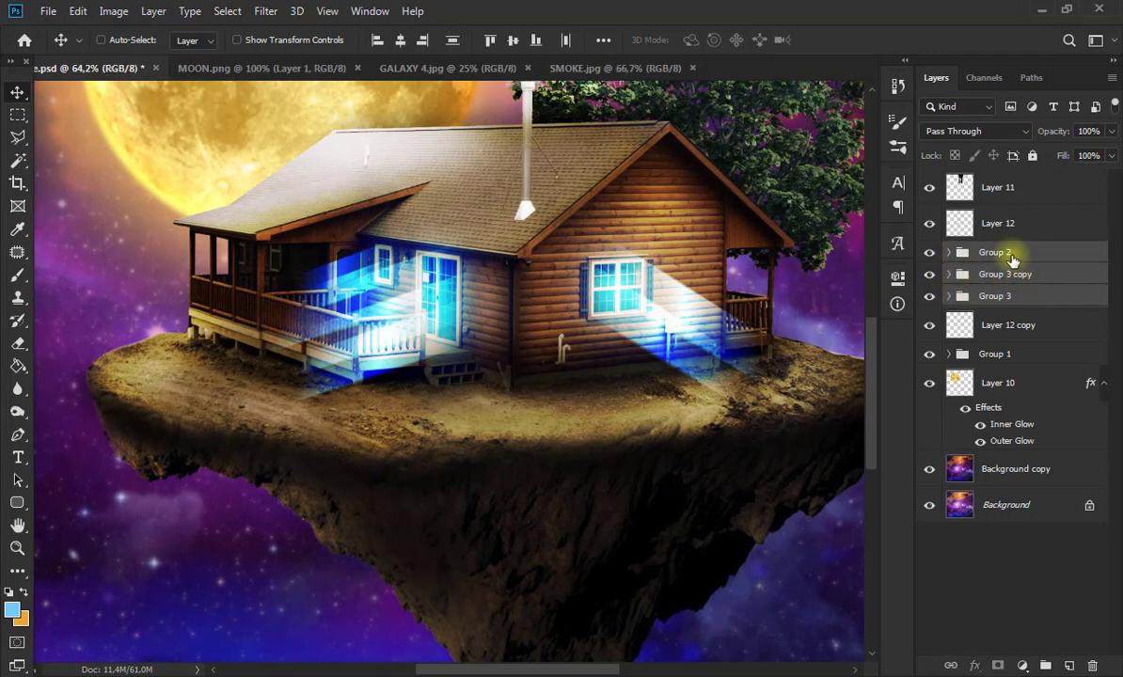
{"action": "left_click_drag", "start_coordinate": [1096, 155], "coordinate": [1083, 152]}
Add a layer mask to Group 3 and ready the Brush tool with black as the foreground color.
{"action": "left_click", "coordinate": [1025, 299]}
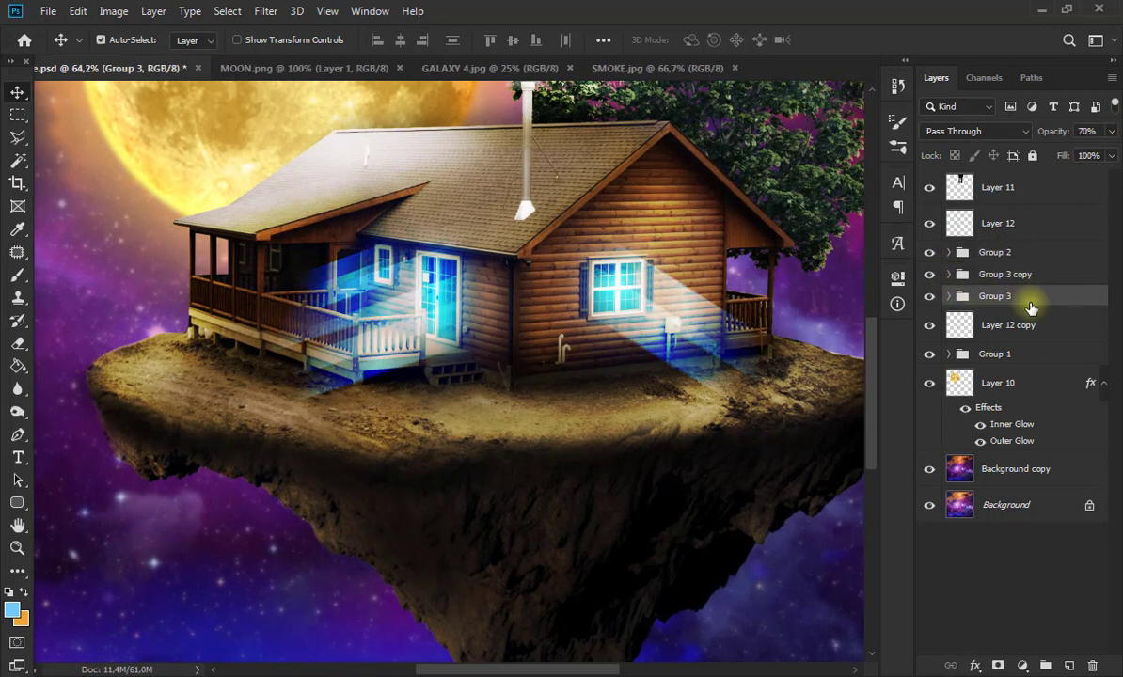
{"action": "left_click", "coordinate": [999, 666]}
{"action": "left_click", "coordinate": [16, 277]}
{"action": "left_click", "coordinate": [23, 592]}
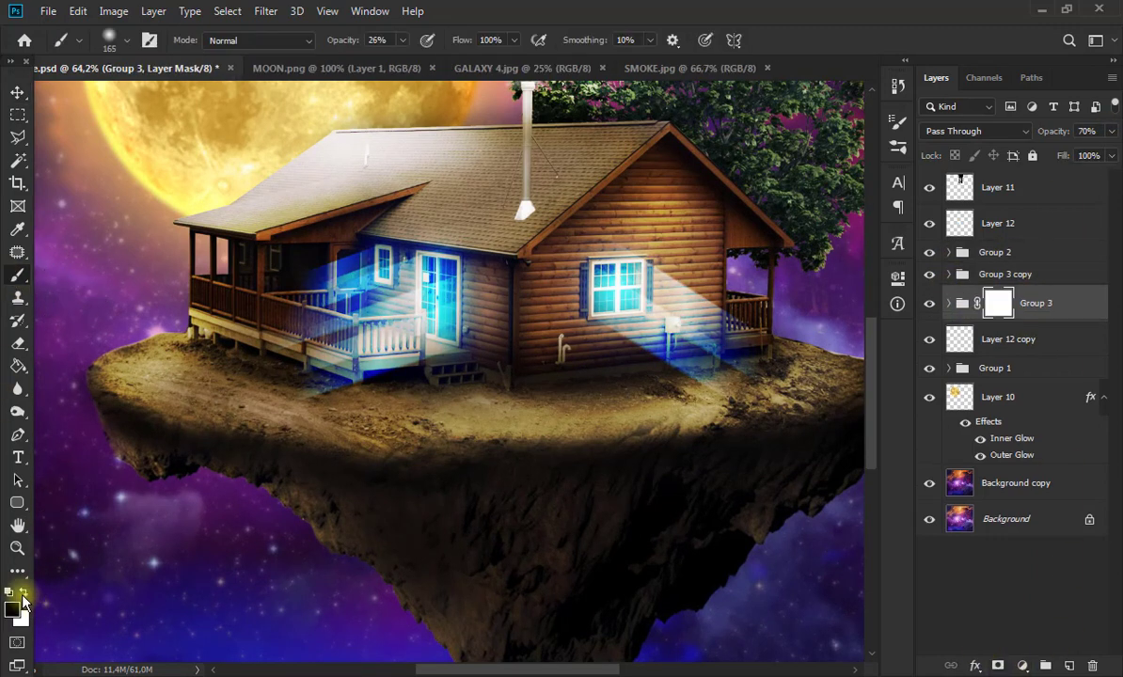
Set the soft brush size to 196 px and dab the Group 3 mask over the porch beams.
{"action": "left_click", "coordinate": [113, 43]}
{"action": "left_click", "coordinate": [121, 98]}
{"action": "left_click", "coordinate": [397, 278]}
{"action": "scroll", "coordinate": [314, 273], "scroll_direction": "up", "scroll_amount": 6}
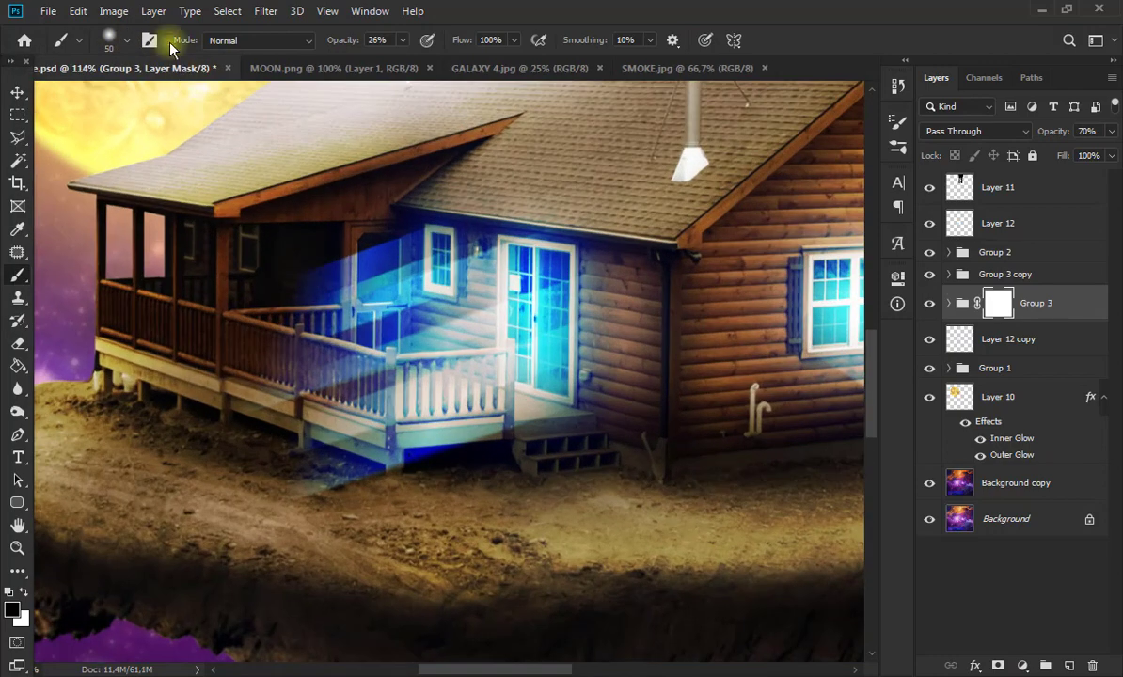
{"action": "left_click", "coordinate": [114, 41]}
{"action": "left_click", "coordinate": [179, 98]}
{"action": "left_click", "coordinate": [318, 293]}
Hide Group 2 and Group 3 copy, and paint the Group 3 mask to fade the far end of the front window beams.
{"action": "left_click_drag", "start_coordinate": [927, 274], "coordinate": [929, 252]}
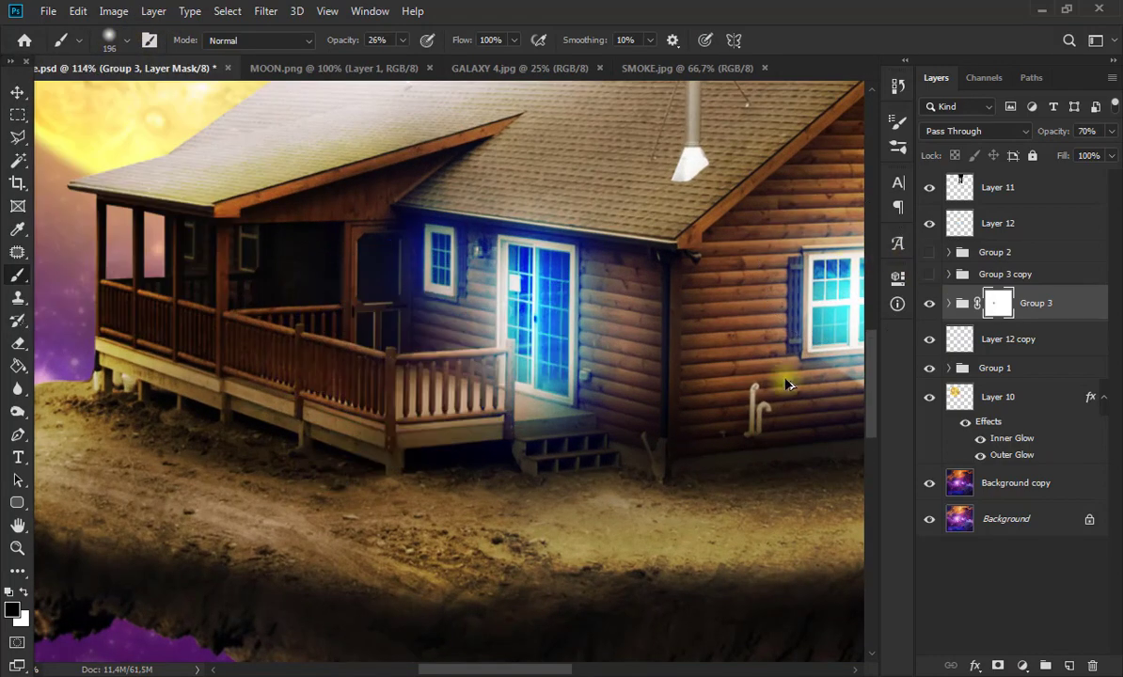
{"action": "scroll", "coordinate": [734, 424], "scroll_direction": "down", "scroll_amount": 6}
{"action": "left_click_drag", "start_coordinate": [552, 669], "coordinate": [600, 669]}
{"action": "left_click", "coordinate": [689, 438]}
{"action": "mouse_move", "coordinate": [749, 467]}
{"action": "left_mouse_down"}
{"action": "mouse_move", "coordinate": [705, 378]}
{"action": "mouse_move", "coordinate": [704, 333]}
{"action": "mouse_move", "coordinate": [752, 306]}
{"action": "mouse_move", "coordinate": [728, 401]}
{"action": "mouse_move", "coordinate": [688, 440]}
{"action": "left_mouse_up"}
Reduce the brush size to 31 px and dab the Group 3 mask just above the front window.
{"action": "left_click", "coordinate": [125, 40]}
{"action": "left_click", "coordinate": [120, 96]}
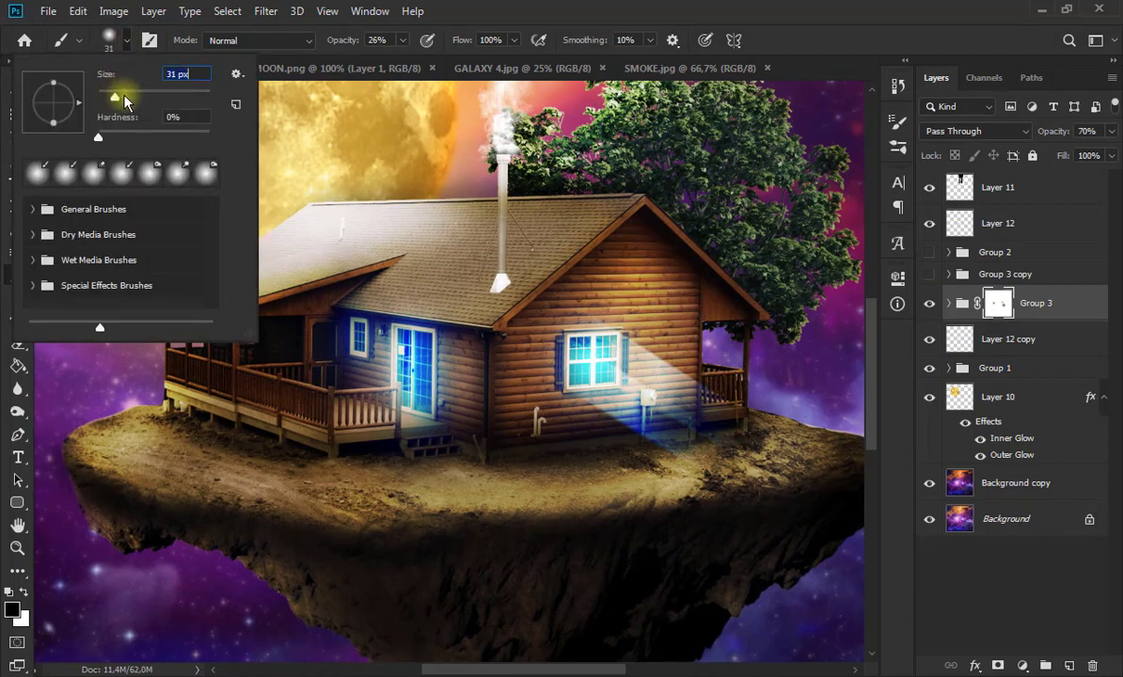
{"action": "left_click", "coordinate": [590, 320]}
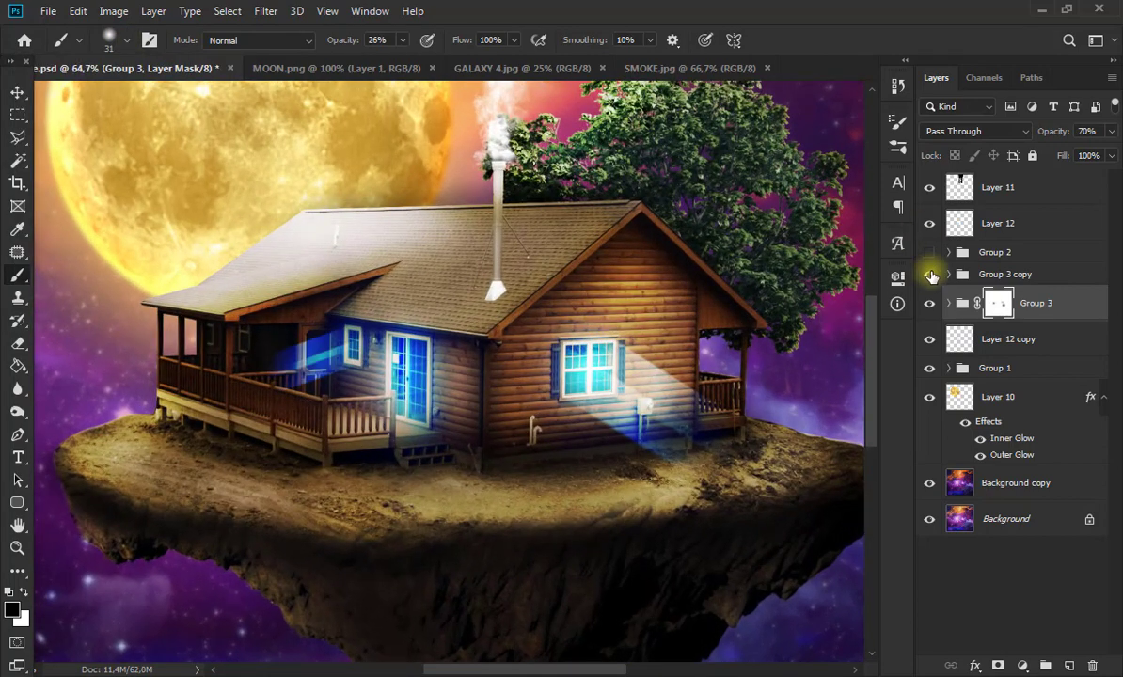
Add a layer mask to Group 3 copy and try masking the small window's beam with the brush at 80% opacity.
{"action": "key", "text": "ctrl+j"}
{"action": "scroll", "coordinate": [367, 329], "scroll_direction": "up", "scroll_amount": 5}
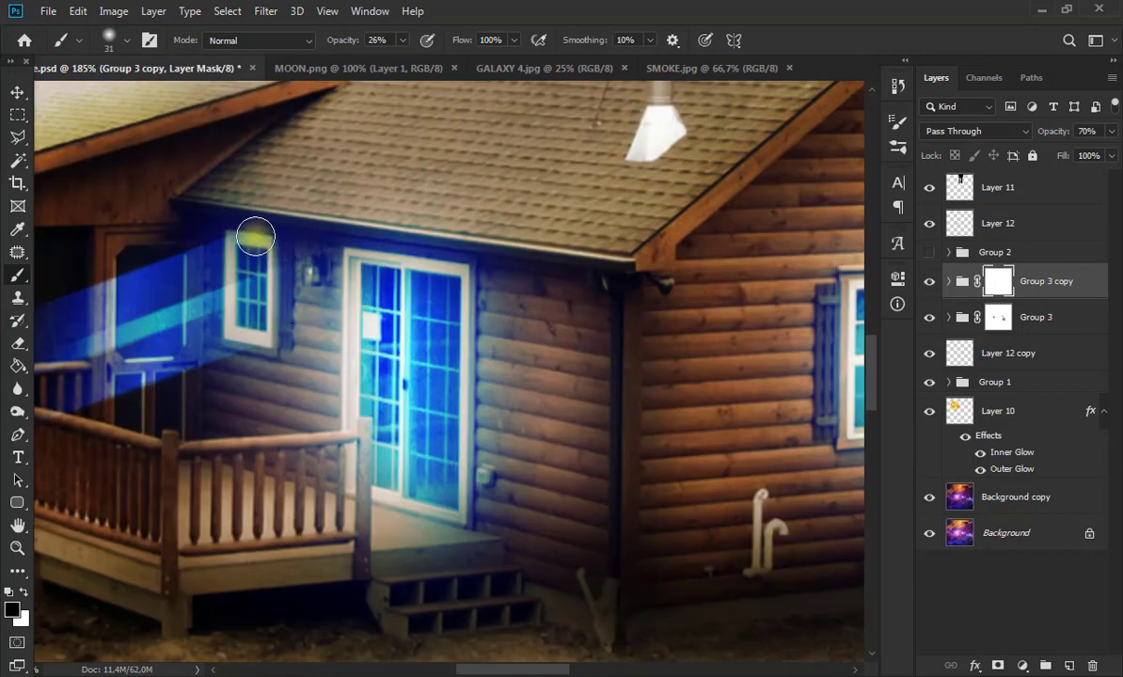
{"action": "left_click", "coordinate": [274, 237]}
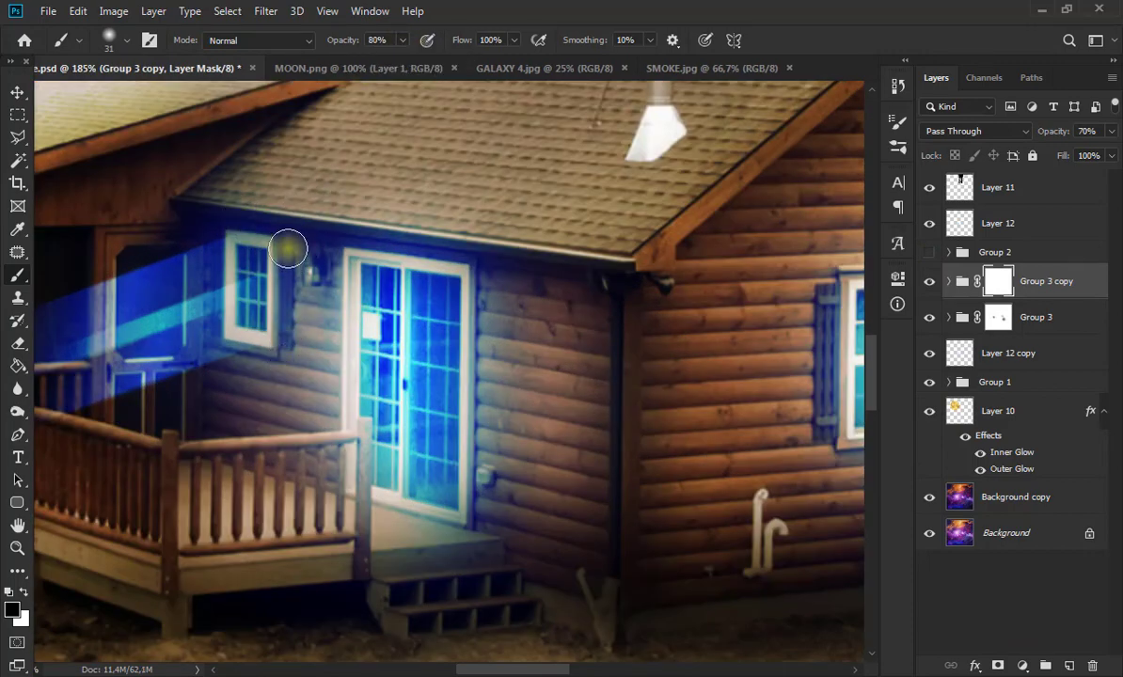
{"action": "left_click_drag", "start_coordinate": [557, 670], "coordinate": [524, 670]}
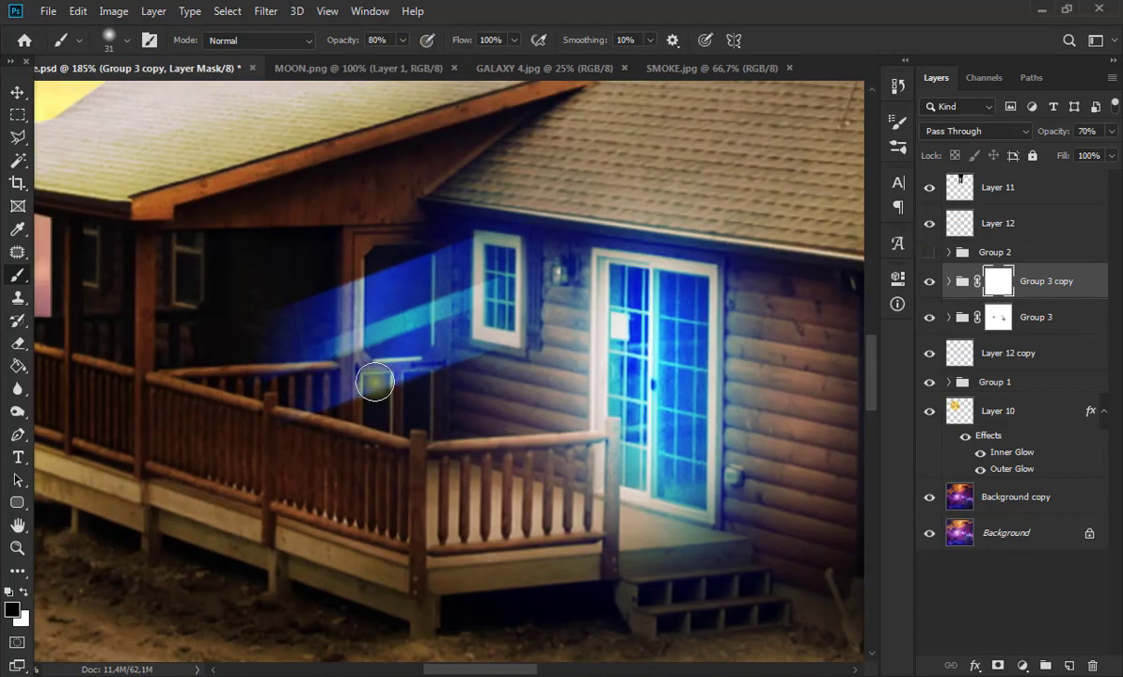
{"action": "key", "text": "ctrl+z"}
Set the brush to 171 px and 41% opacity, and fade the far end of the small window's beam on the mask.
{"action": "left_click", "coordinate": [127, 41]}
{"action": "left_click", "coordinate": [173, 98]}
{"action": "left_click", "coordinate": [402, 41]}
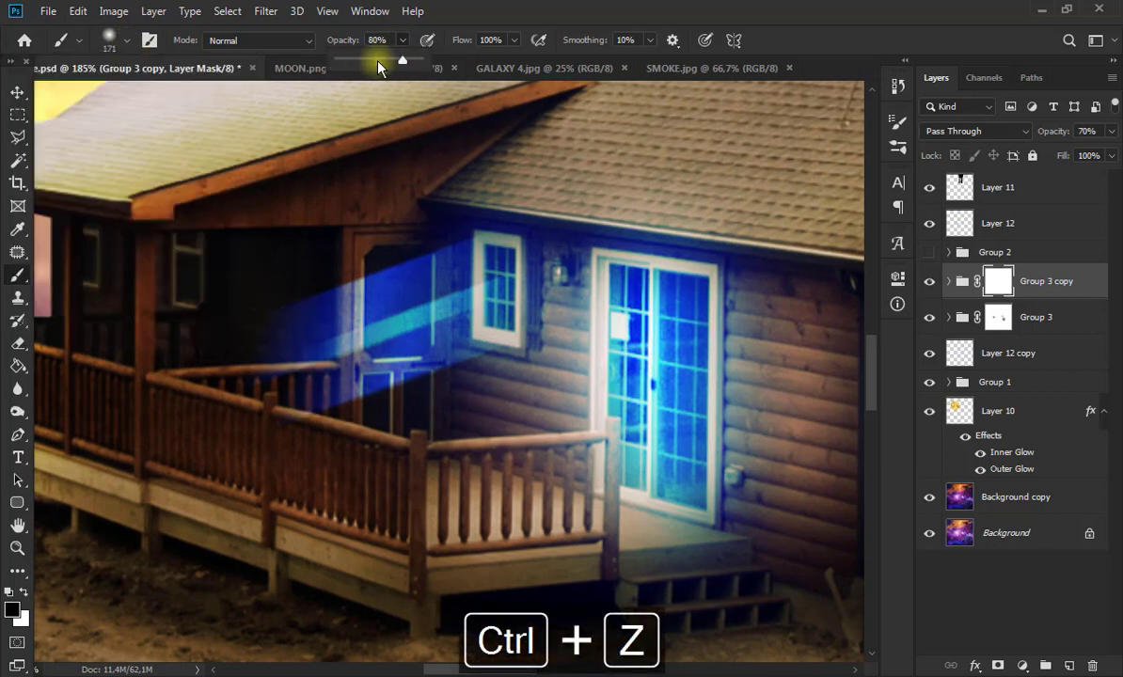
{"action": "left_click", "coordinate": [372, 60]}
{"action": "mouse_move", "coordinate": [291, 268]}
{"action": "left_mouse_down"}
{"action": "mouse_move", "coordinate": [321, 313]}
{"action": "mouse_move", "coordinate": [293, 339]}
{"action": "left_mouse_up"}
Show Group 2, add a layer mask to it, and paint with black to soften the far ends of the door beams.
{"action": "left_click", "coordinate": [929, 252]}
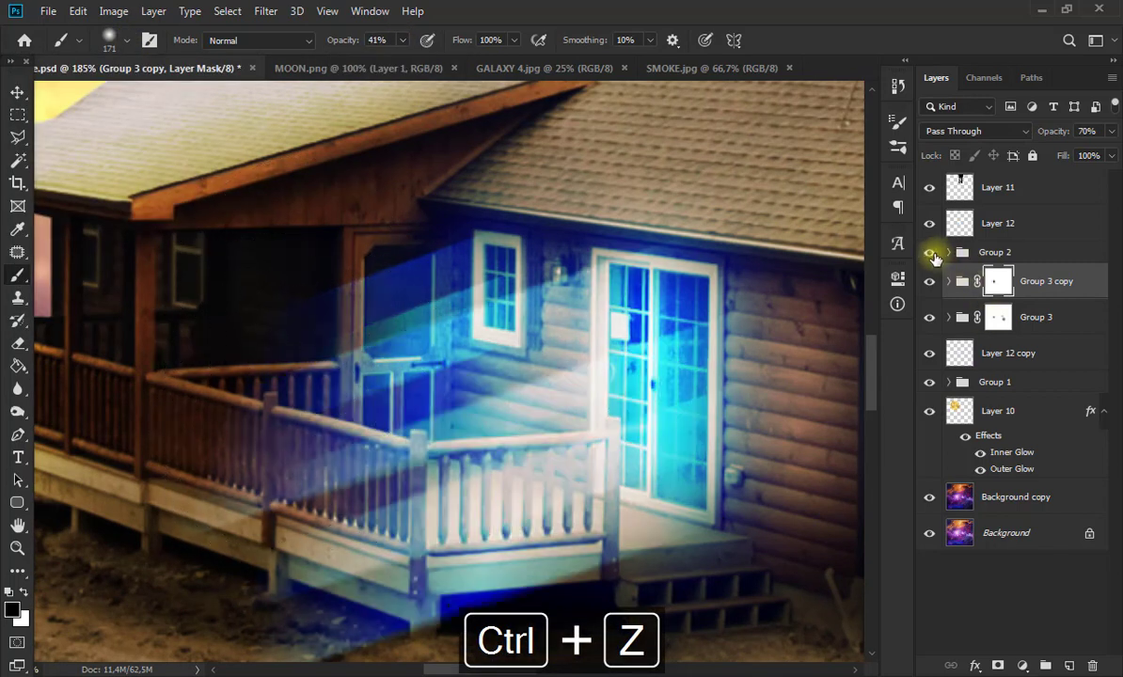
{"action": "left_click", "coordinate": [994, 252]}
{"action": "left_click", "coordinate": [998, 665]}
{"action": "key", "text": "d"}
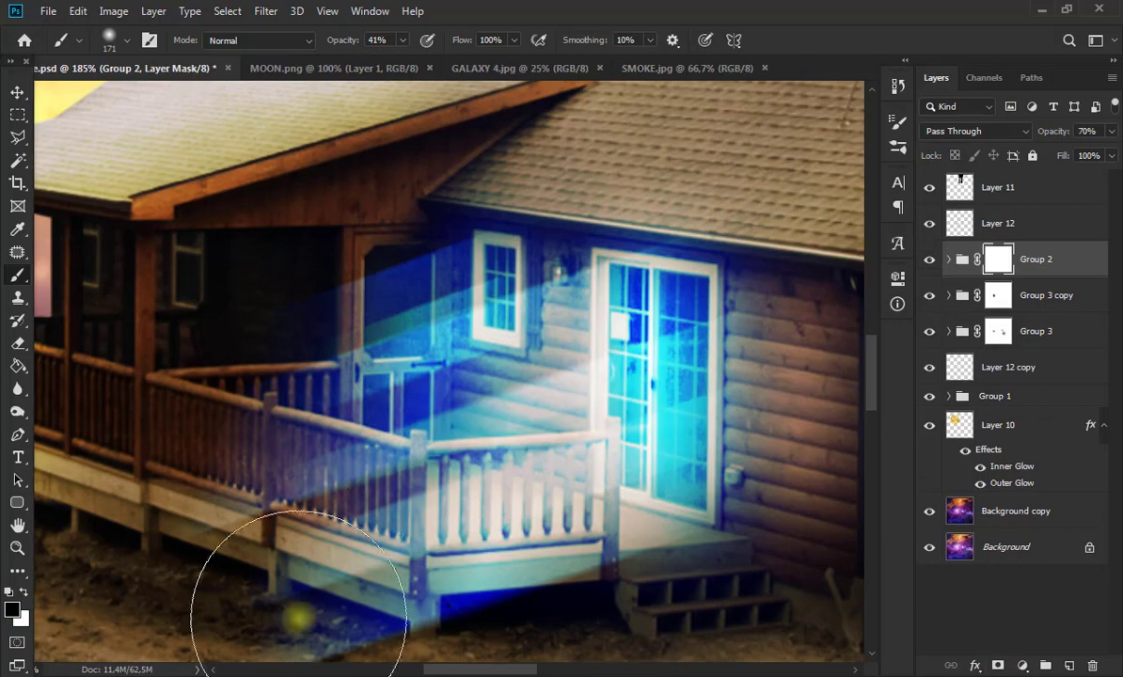
{"action": "scroll", "coordinate": [489, 534], "scroll_direction": "down", "scroll_amount": 3}
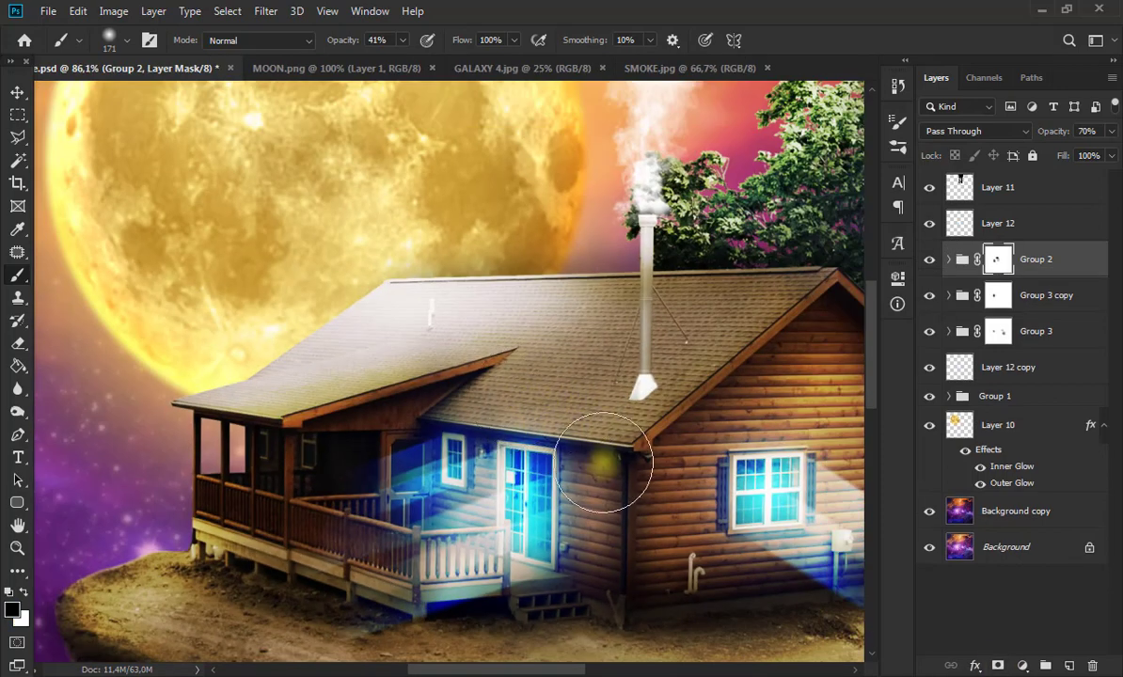
Combine Group 2, Group 3 copy and Group 3 into one new layer group.
{"action": "key", "text": "v"}
{"action": "scroll", "coordinate": [607, 451], "scroll_direction": "down", "scroll_amount": 4}
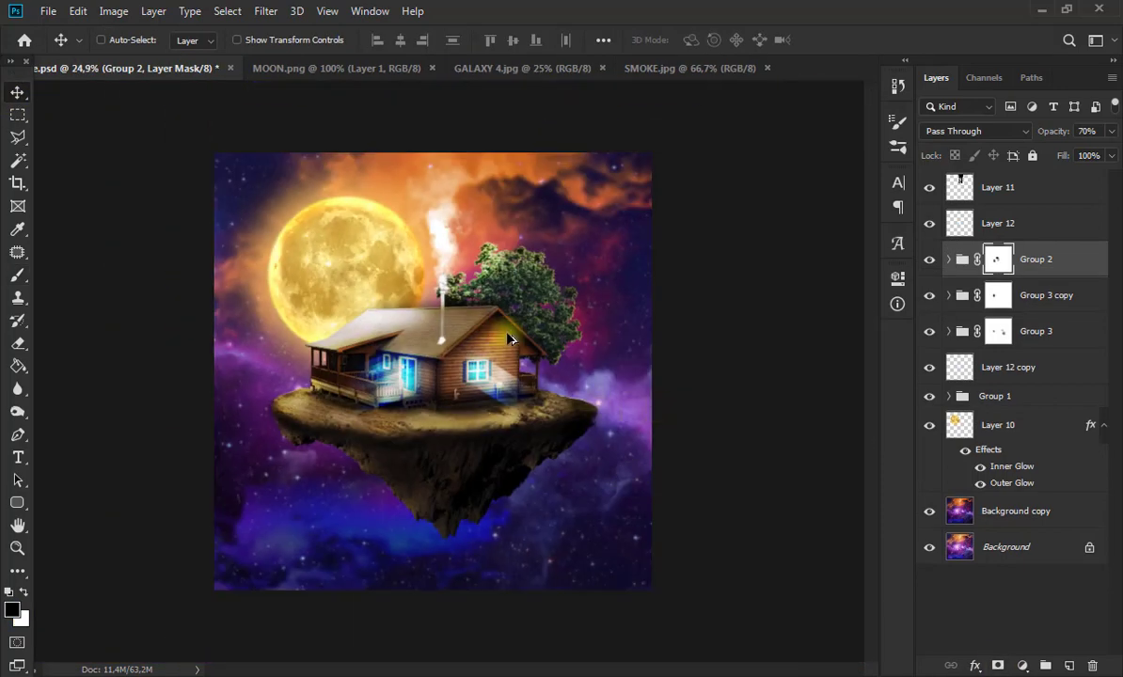
{"action": "scroll", "coordinate": [515, 414], "scroll_direction": "up", "scroll_amount": 4}
{"action": "left_click", "coordinate": [1087, 329], "text": "shift"}
{"action": "left_click", "coordinate": [1045, 665]}
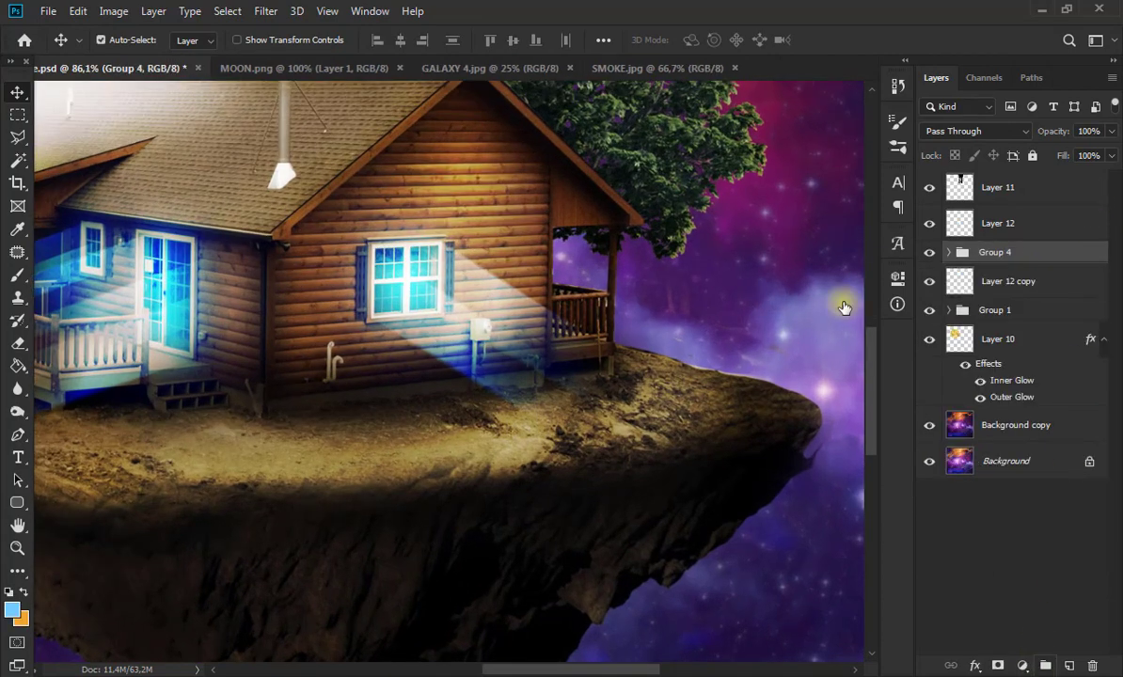
Set Group 4's blend mode to Soft Light and duplicate the group, leaving the copy unlocked.
{"action": "scroll", "coordinate": [585, 376], "scroll_direction": "down", "scroll_amount": 2}
{"action": "left_click", "coordinate": [978, 130]}
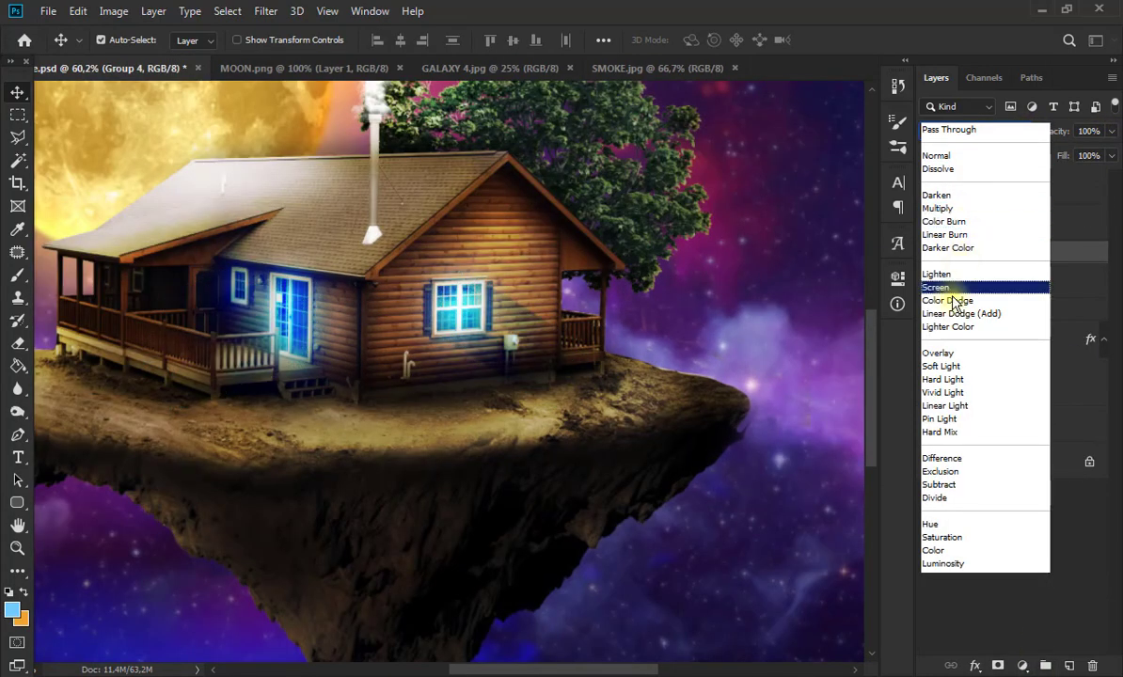
{"action": "left_click", "coordinate": [953, 367]}
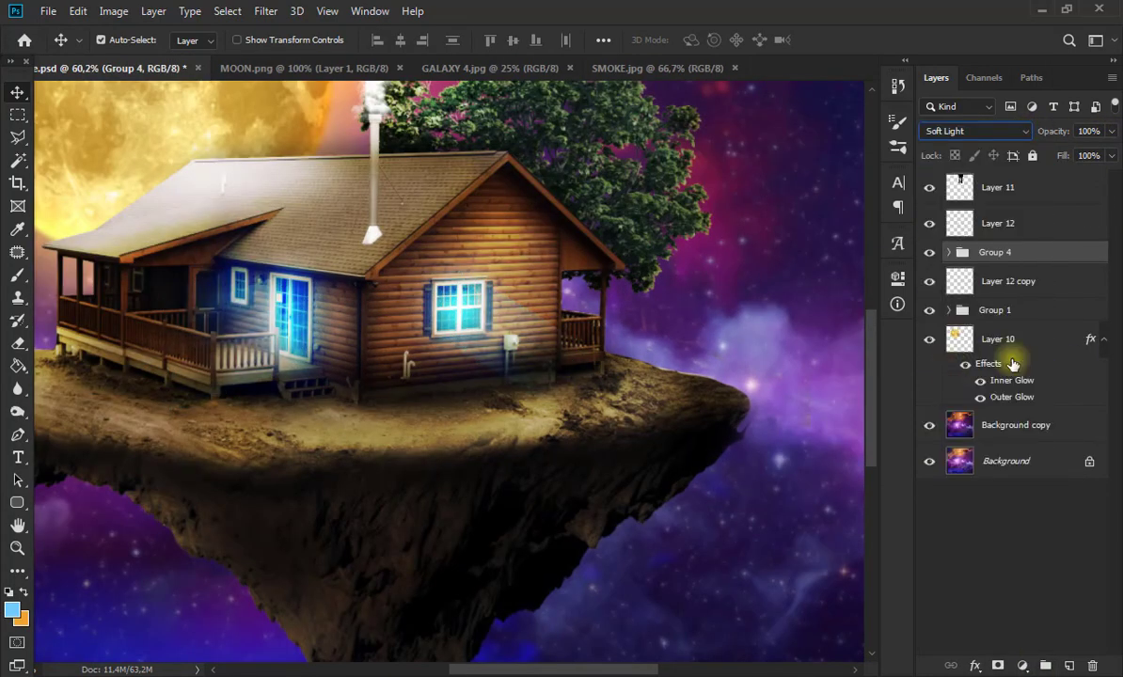
{"action": "key", "text": "ctrl+j"}
{"action": "key", "text": "ctrl+slash"}
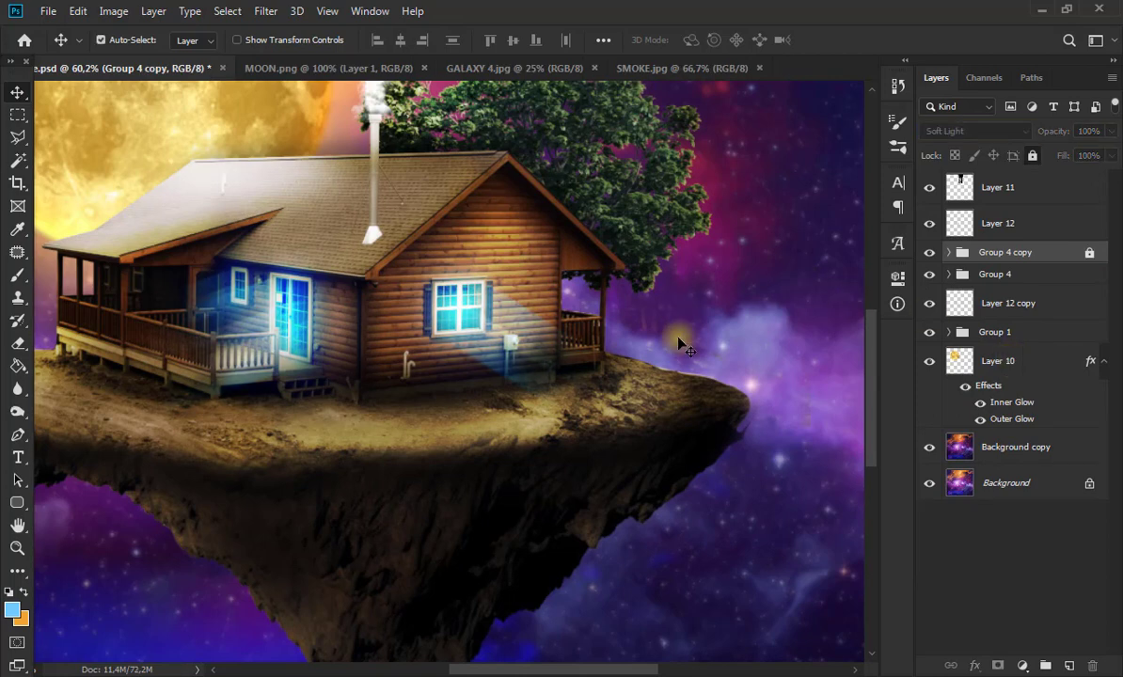
{"action": "left_click", "coordinate": [1032, 151]}
{"action": "left_click", "coordinate": [992, 591]}
{"action": "left_click_drag", "start_coordinate": [874, 448], "coordinate": [875, 438]}
Try Normal blending on the lower Group 4, then set it to Vivid Light at 35% opacity.
{"action": "left_click", "coordinate": [1013, 253]}
{"action": "left_click", "coordinate": [1011, 272]}
{"action": "left_click", "coordinate": [987, 134]}
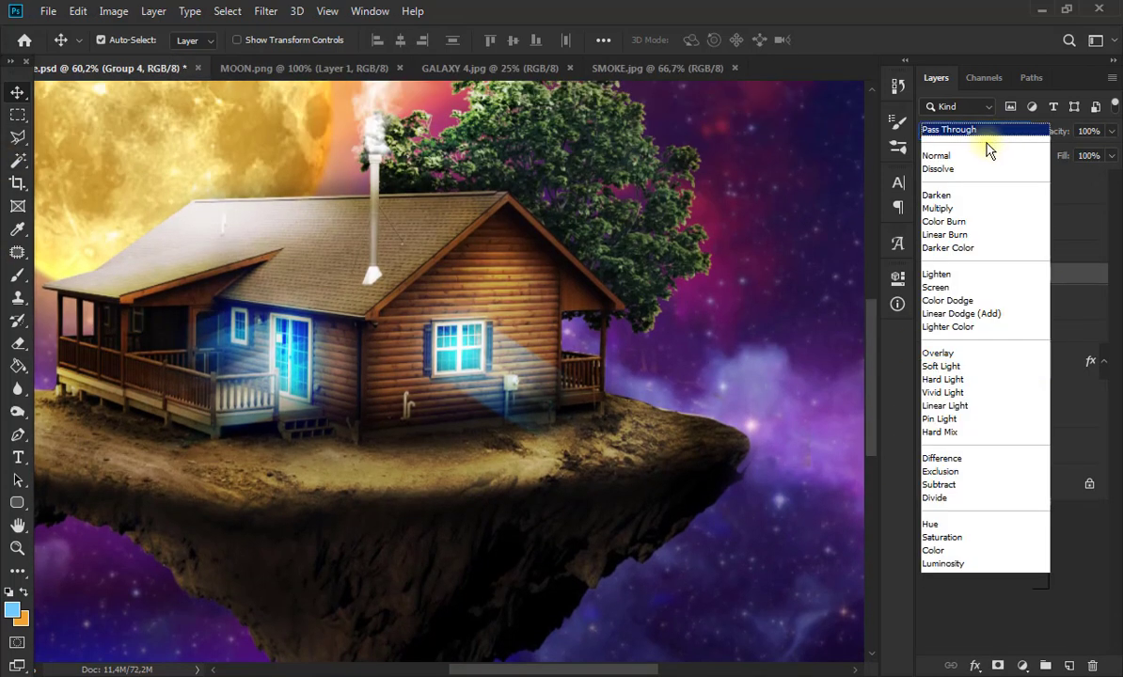
{"action": "left_click", "coordinate": [987, 154]}
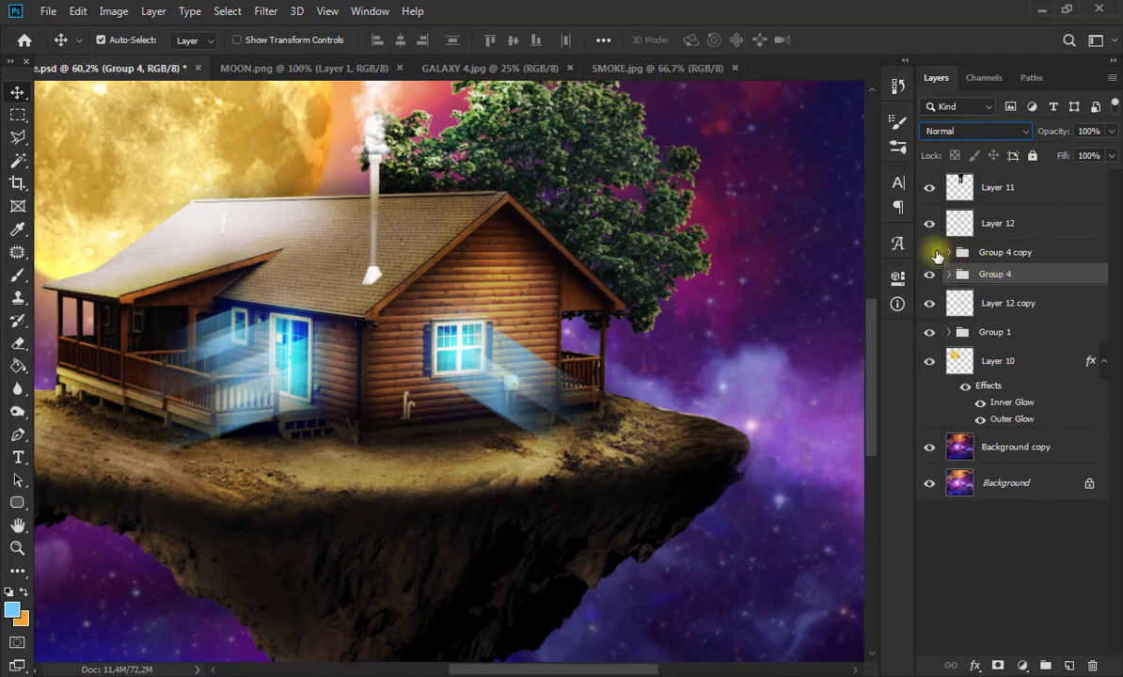
{"action": "left_click", "coordinate": [931, 253]}
{"action": "left_click", "coordinate": [929, 274]}
{"action": "left_click", "coordinate": [930, 274]}
{"action": "left_click", "coordinate": [978, 131]}
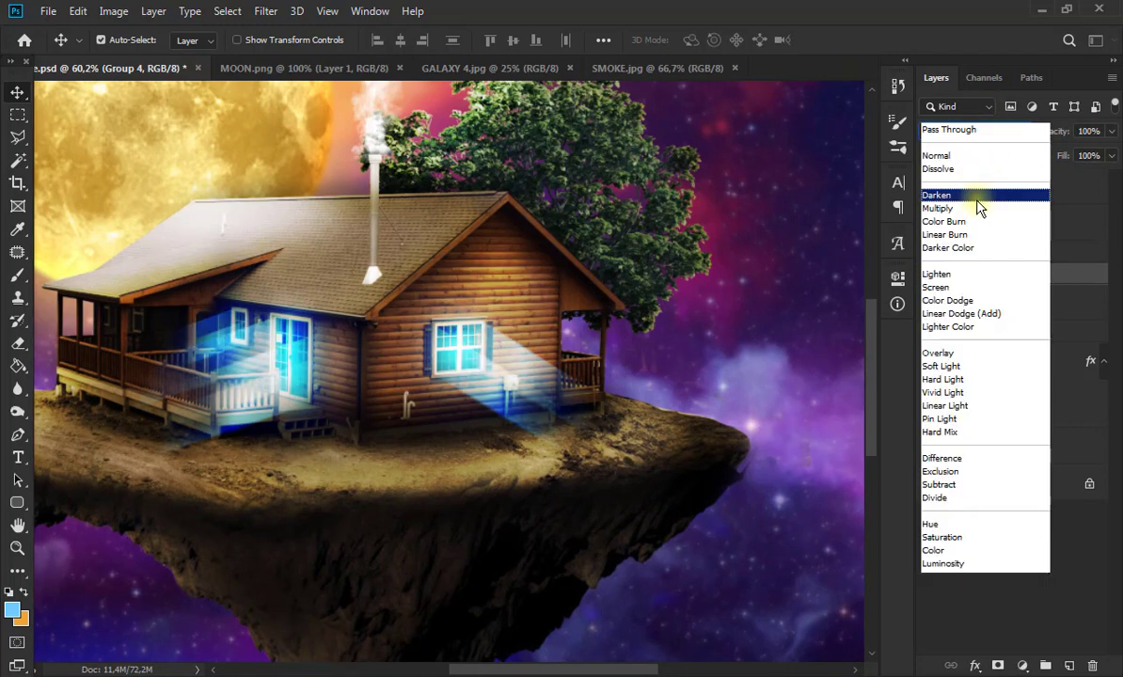
{"action": "left_click", "coordinate": [944, 393]}
{"action": "left_click_drag", "start_coordinate": [1110, 132], "coordinate": [1080, 154]}
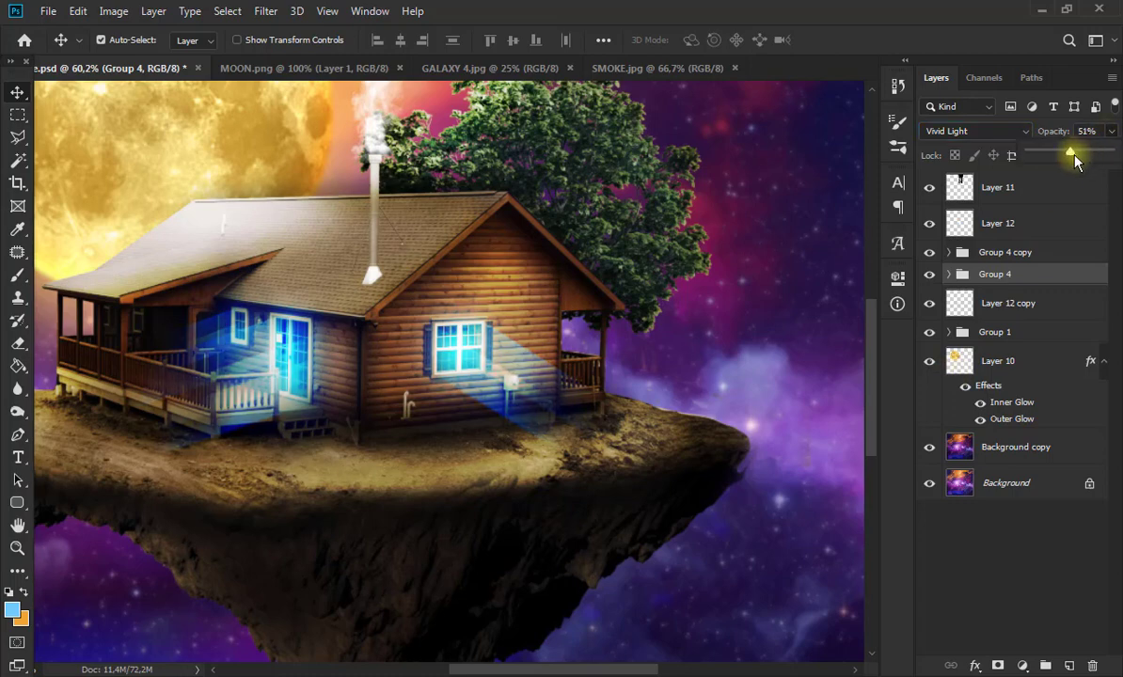
{"action": "key", "text": "ctrl+0"}
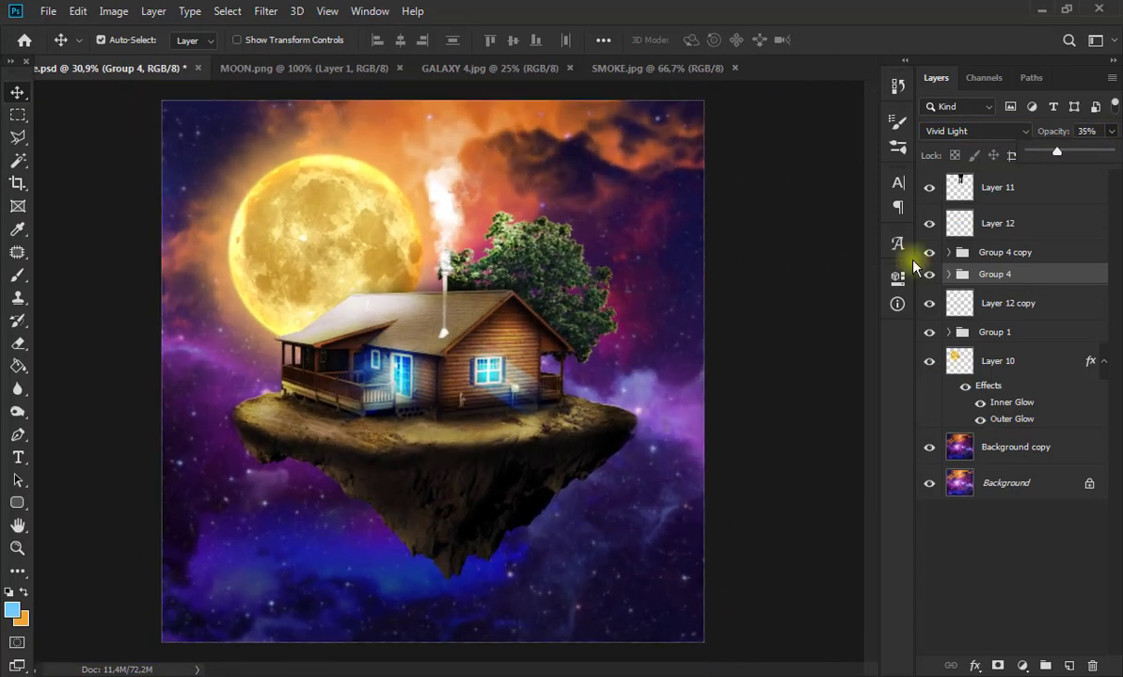
Compare the image with Group 1 and Layer 12 copy each hidden and shown.
{"action": "left_click", "coordinate": [952, 253]}
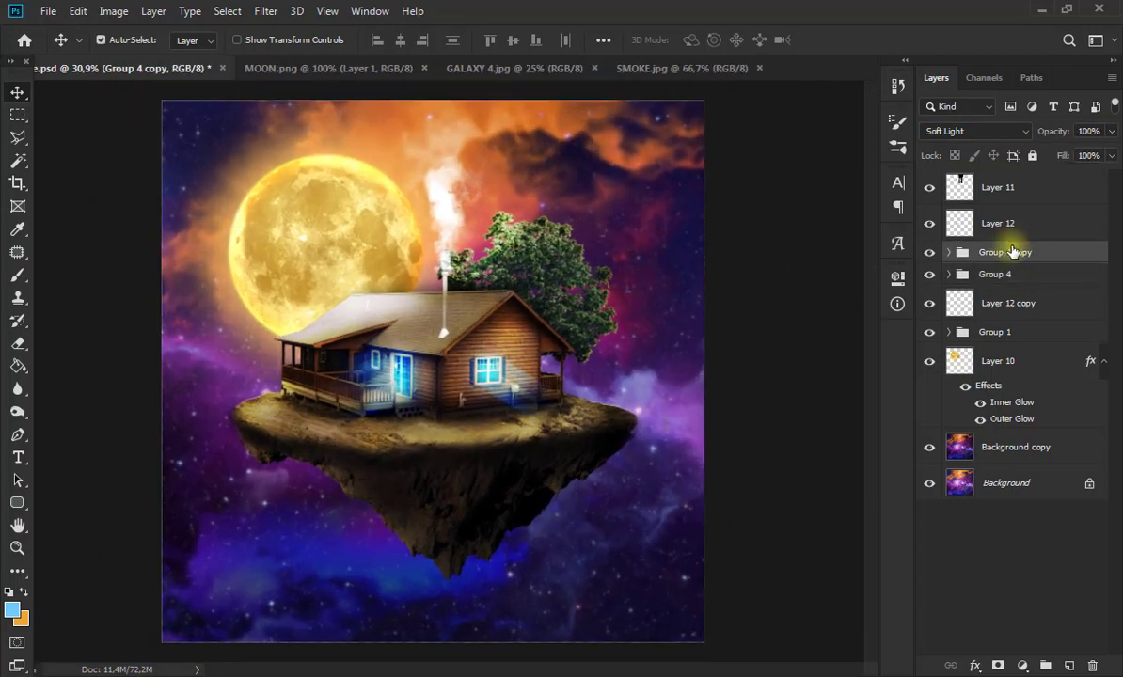
{"action": "left_click", "coordinate": [997, 274]}
{"action": "left_click", "coordinate": [995, 332]}
{"action": "left_click", "coordinate": [929, 336]}
{"action": "left_click", "coordinate": [929, 334]}
{"action": "left_click", "coordinate": [957, 302]}
{"action": "left_click", "coordinate": [930, 304]}
{"action": "left_click", "coordinate": [930, 304]}
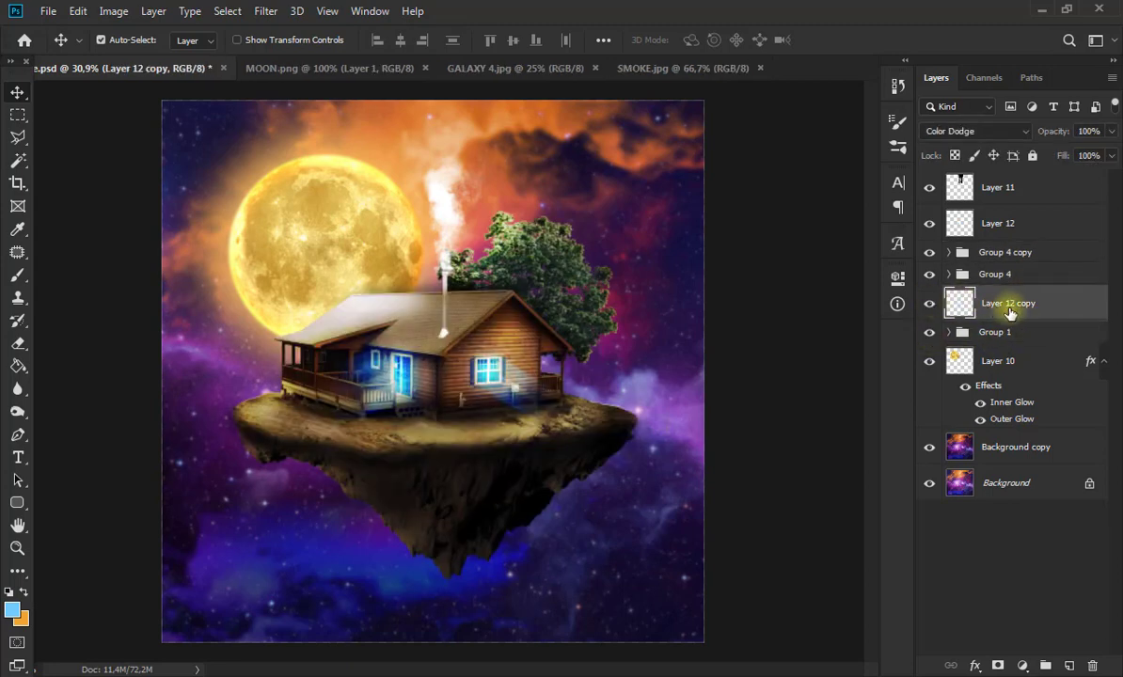
{"action": "left_click_drag", "start_coordinate": [1011, 309], "coordinate": [1015, 275]}
{"action": "key", "text": "ctrl+z"}
{"action": "key", "text": "ctrl+j"}
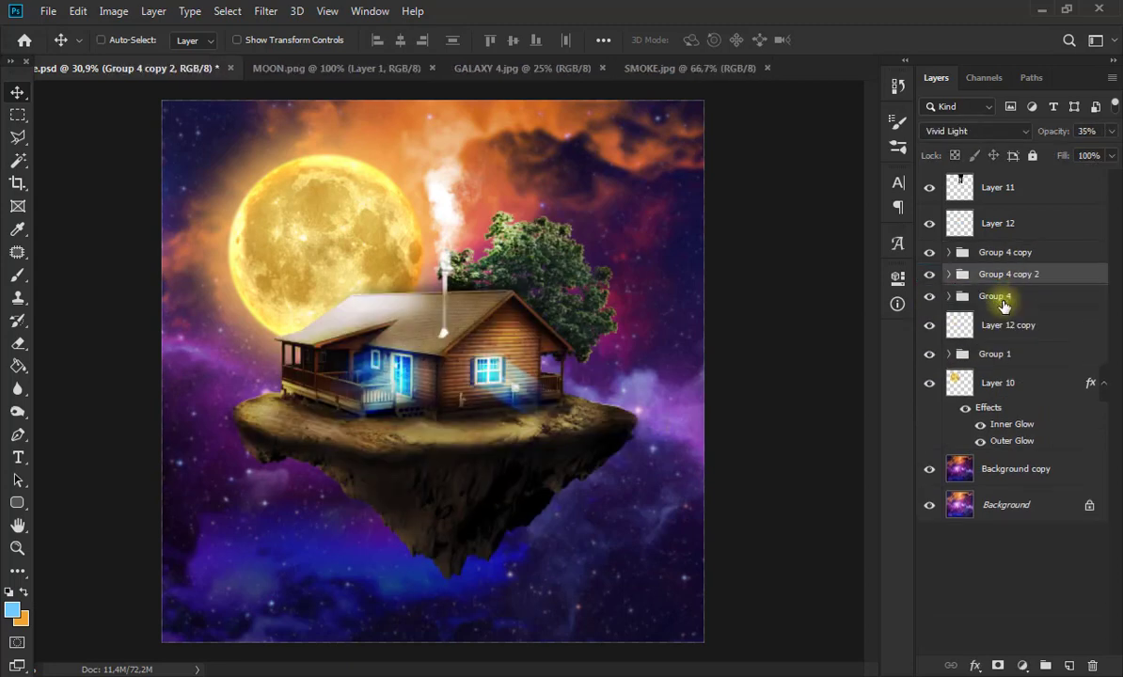
{"action": "key", "text": "ctrl+z"}
{"action": "left_click", "coordinate": [1026, 305]}
{"action": "key", "text": "ctrl+j"}
{"action": "key", "text": "ctrl+z"}
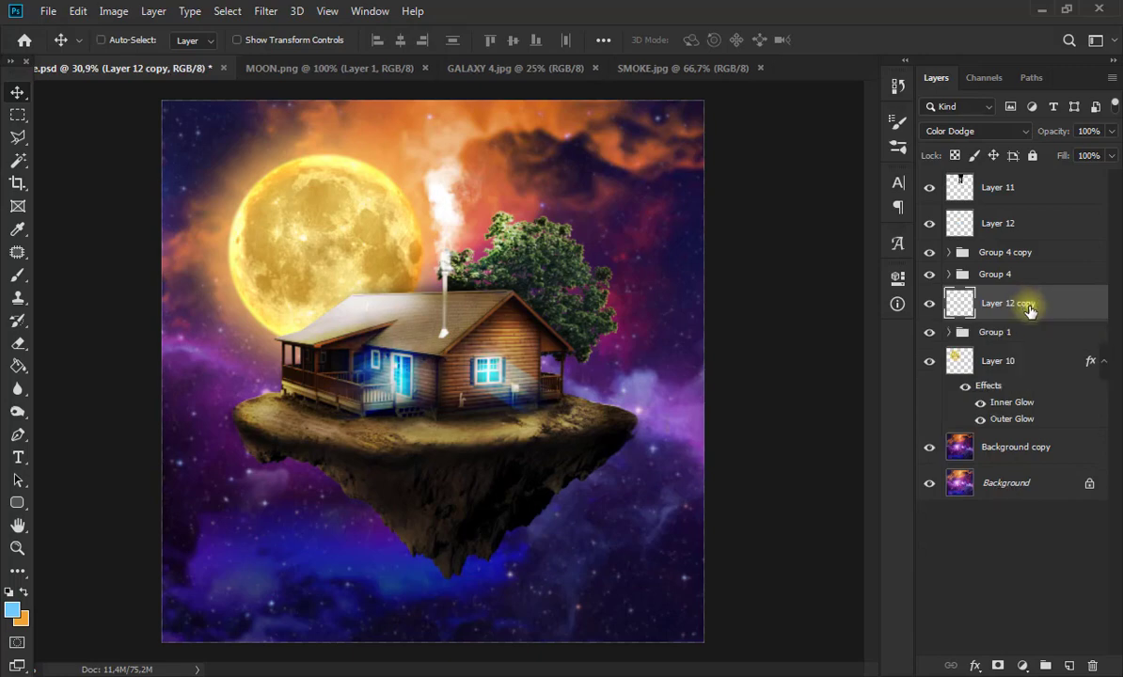
Add a layer above Layer 12 copy and paint light blue strokes beside the front window and door with a 21 px brush at 100% opacity.
{"action": "left_click", "coordinate": [1070, 666]}
{"action": "left_click", "coordinate": [18, 272]}
{"action": "scroll", "coordinate": [501, 427], "scroll_direction": "up", "scroll_amount": 4}
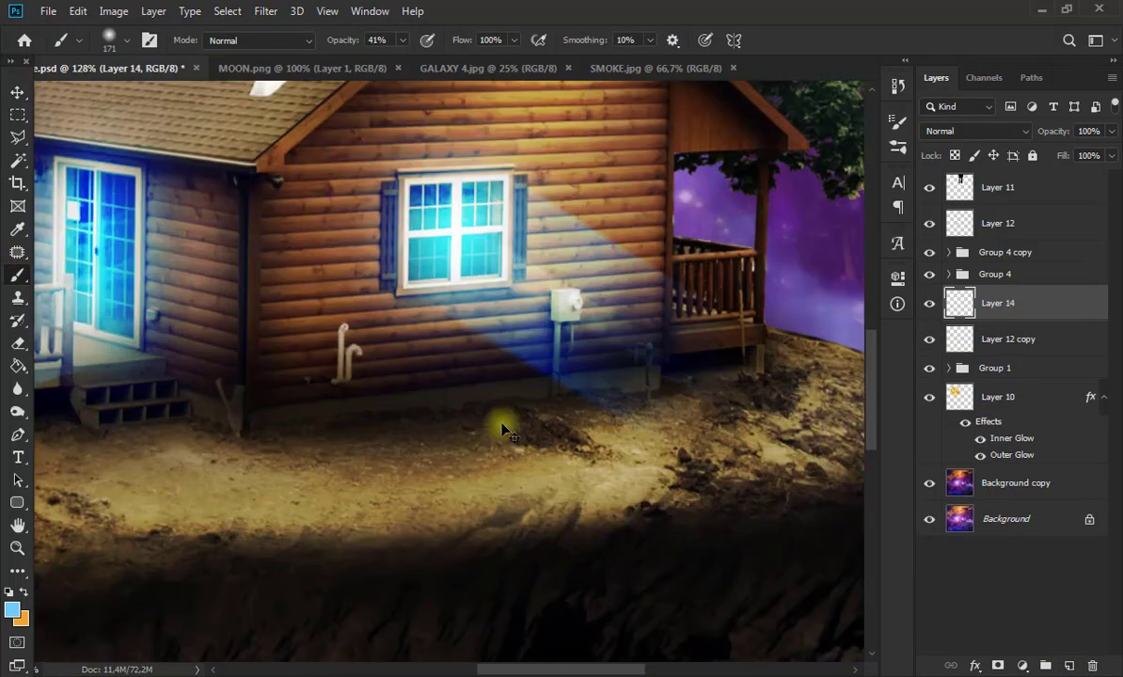
{"action": "left_click", "coordinate": [123, 40]}
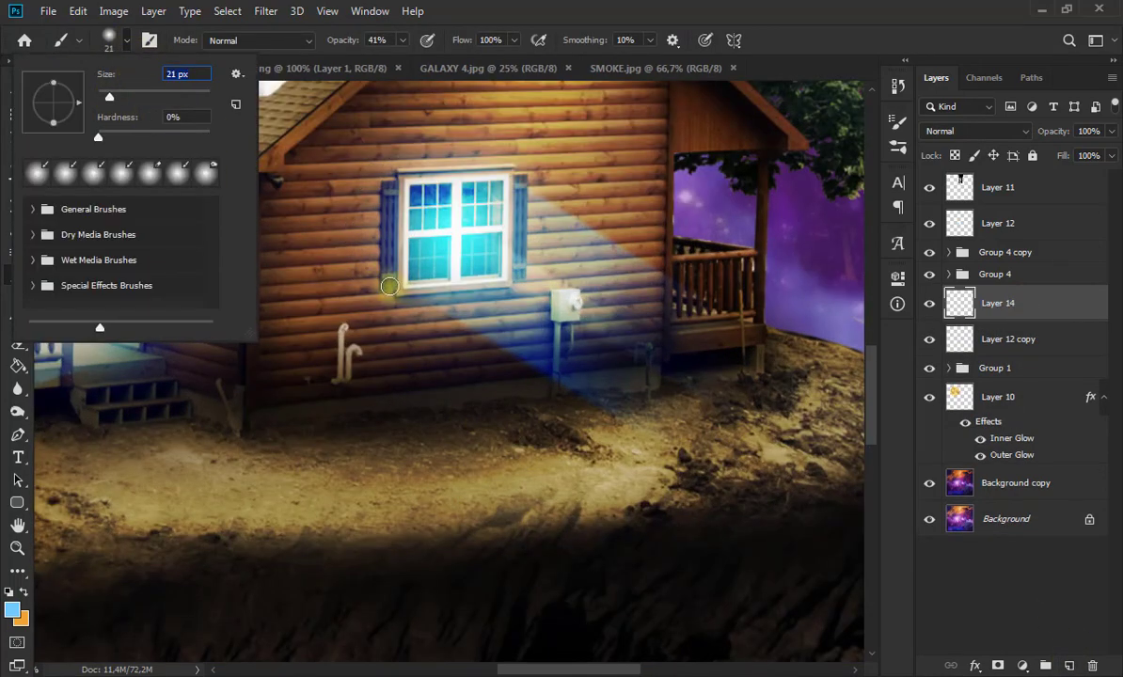
{"action": "left_click_drag", "start_coordinate": [390, 286], "coordinate": [387, 187]}
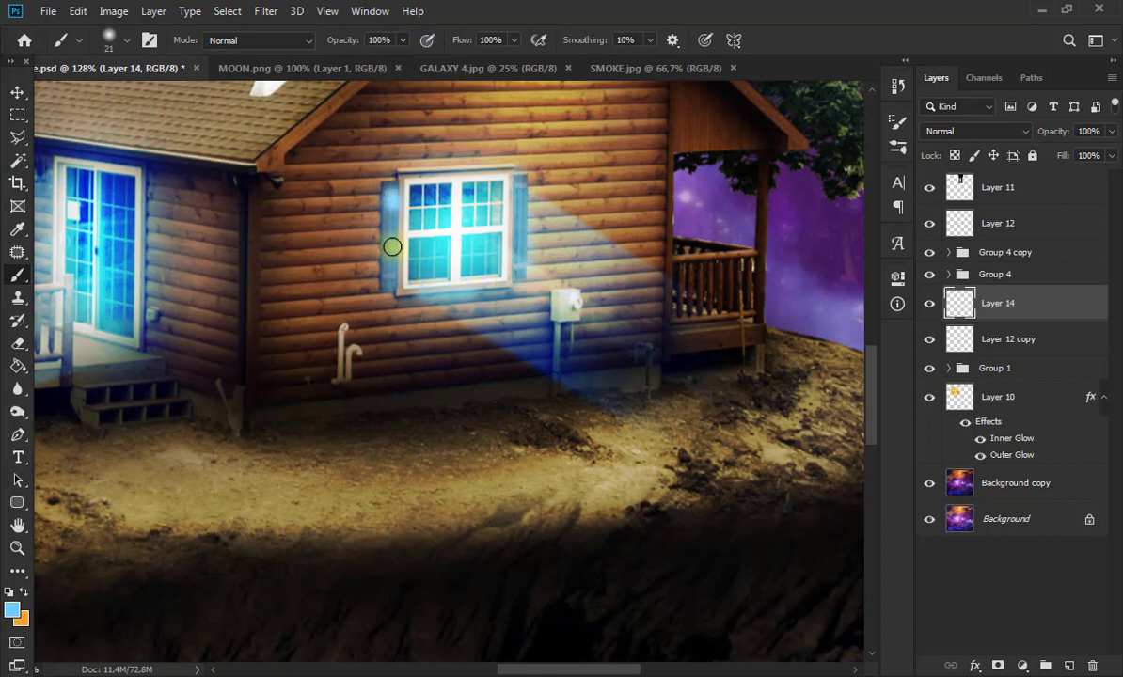
{"action": "left_click_drag", "start_coordinate": [148, 179], "coordinate": [148, 334]}
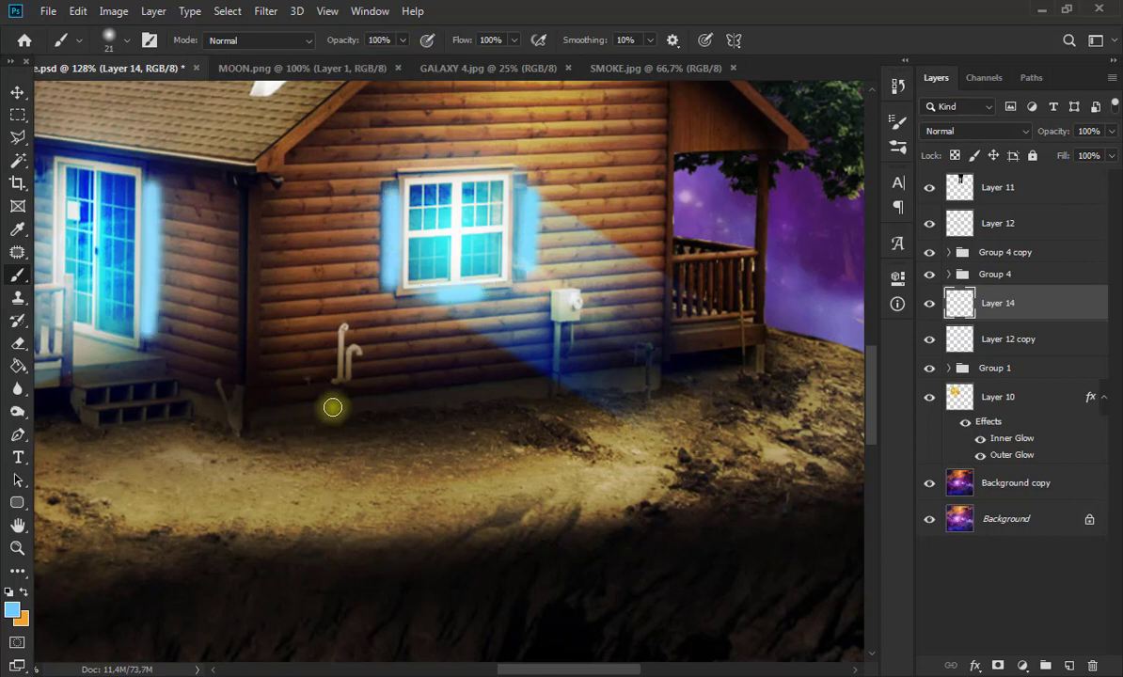
Paint light blue strokes on the wall corner, porch, railing and steps, and dabs along the front window's beam.
{"action": "left_click_drag", "start_coordinate": [550, 670], "coordinate": [517, 669]}
{"action": "left_click_drag", "start_coordinate": [442, 181], "coordinate": [442, 383]}
{"action": "left_click_drag", "start_coordinate": [492, 672], "coordinate": [460, 672]}
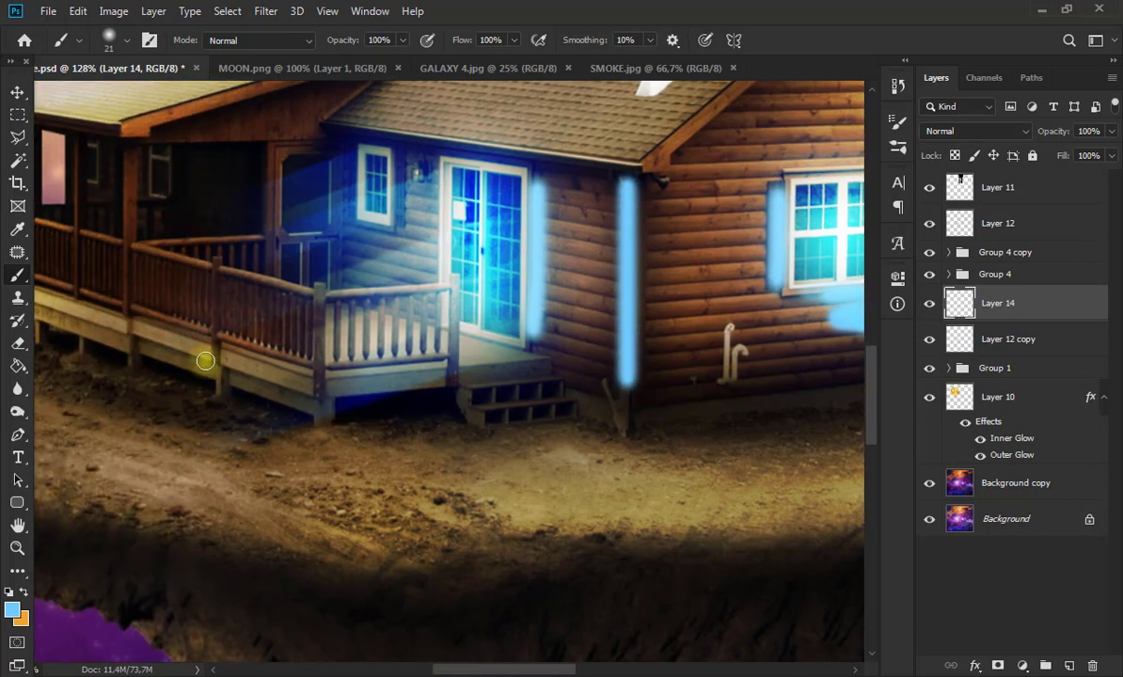
{"action": "mouse_move", "coordinate": [256, 278]}
{"action": "left_mouse_down"}
{"action": "mouse_move", "coordinate": [322, 326]}
{"action": "mouse_move", "coordinate": [280, 211]}
{"action": "mouse_move", "coordinate": [335, 149]}
{"action": "mouse_move", "coordinate": [309, 129]}
{"action": "mouse_move", "coordinate": [424, 205]}
{"action": "mouse_move", "coordinate": [542, 384]}
{"action": "mouse_move", "coordinate": [243, 380]}
{"action": "left_mouse_up"}
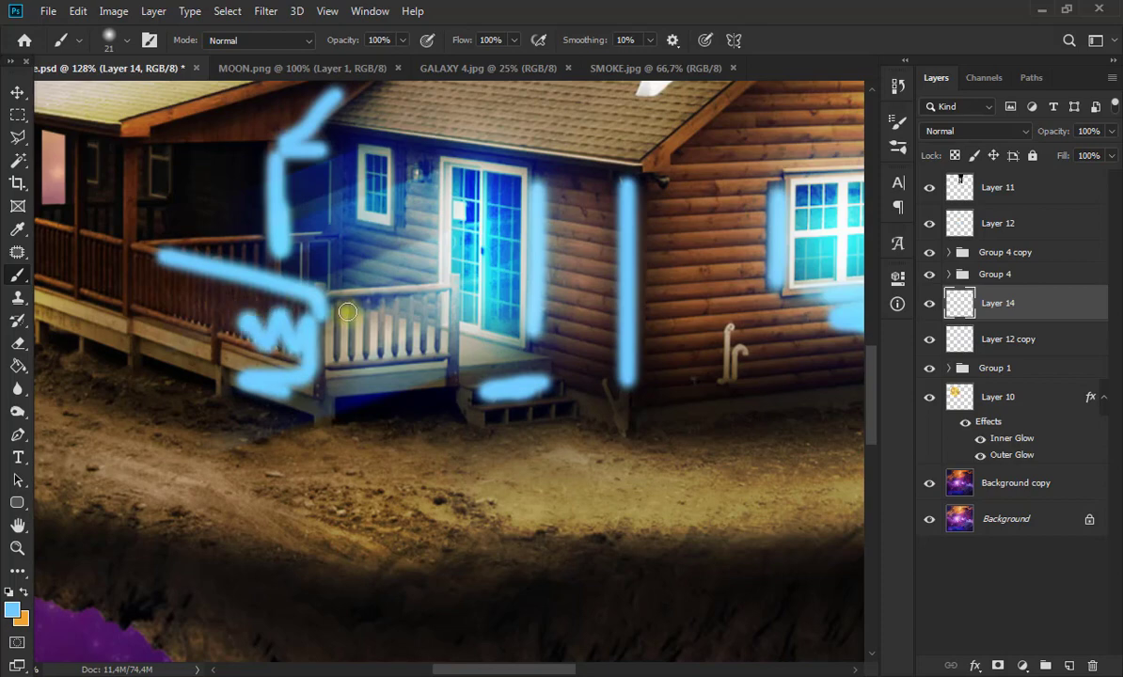
{"action": "left_click_drag", "start_coordinate": [434, 312], "coordinate": [432, 327]}
{"action": "mouse_move", "coordinate": [463, 669]}
{"action": "left_mouse_down"}
{"action": "mouse_move", "coordinate": [444, 668]}
{"action": "mouse_move", "coordinate": [574, 670]}
{"action": "left_mouse_up"}
{"action": "scroll", "coordinate": [510, 547], "scroll_direction": "up", "scroll_amount": 1}
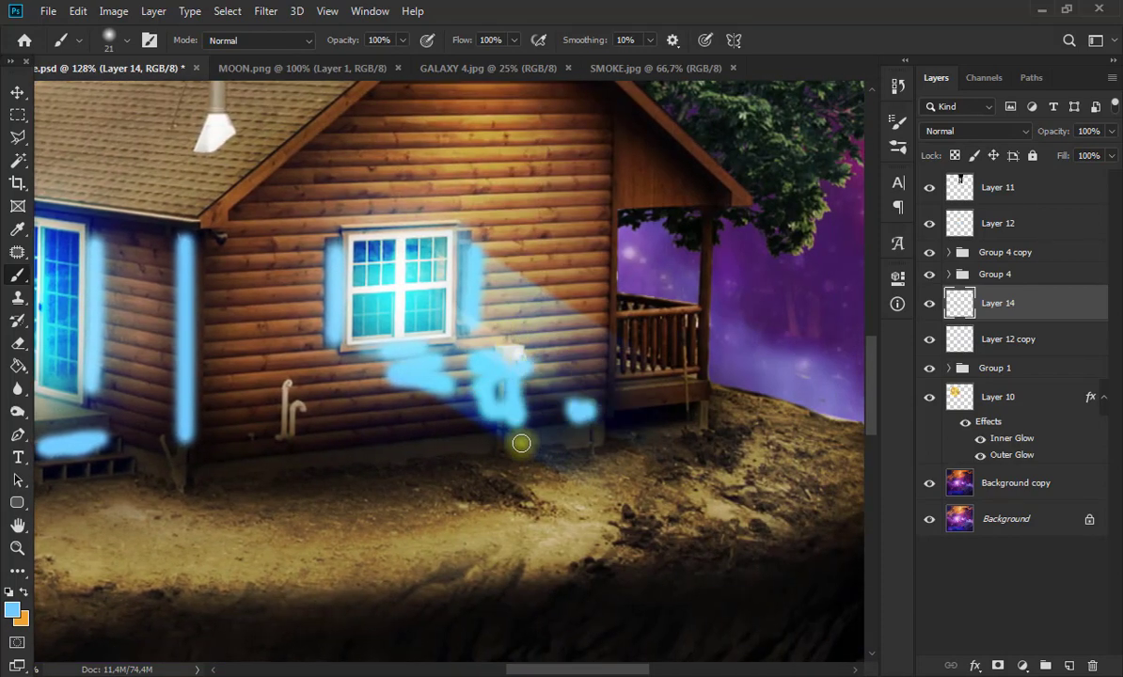
{"action": "key", "text": "ctrl+0"}
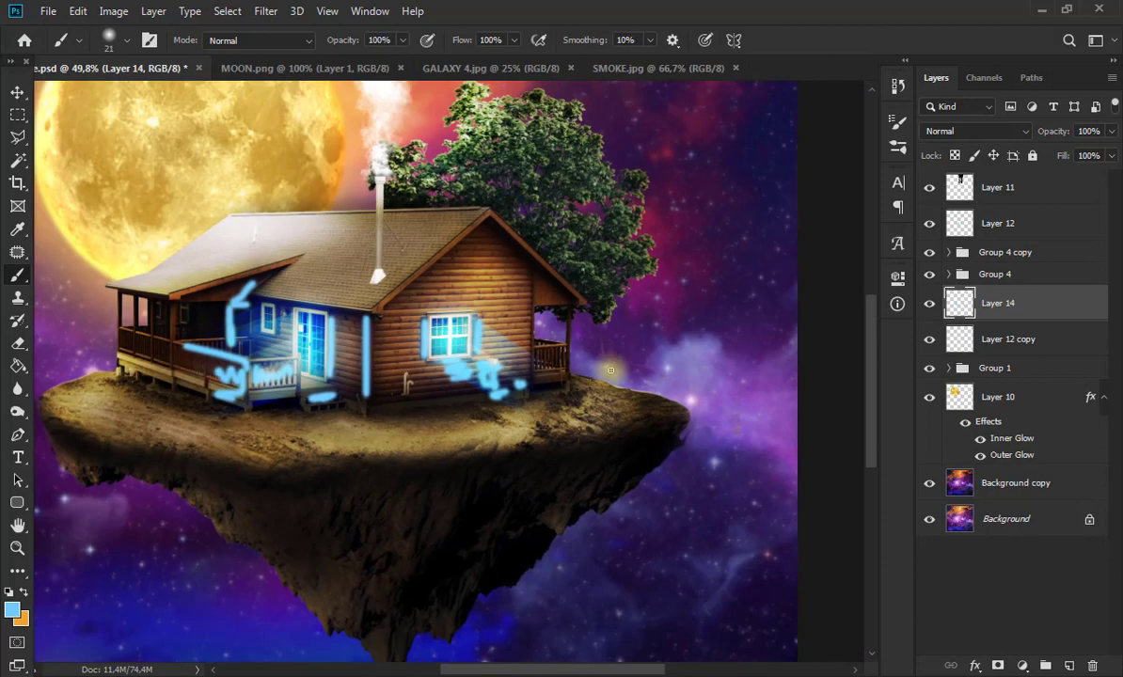
Set Layer 14 to Vivid Light and apply a Gaussian Blur with a radius of 29.1 pixels.
{"action": "left_click", "coordinate": [945, 132]}
{"action": "mouse_move", "coordinate": [329, 194]}
{"action": "left_click", "coordinate": [512, 253]}
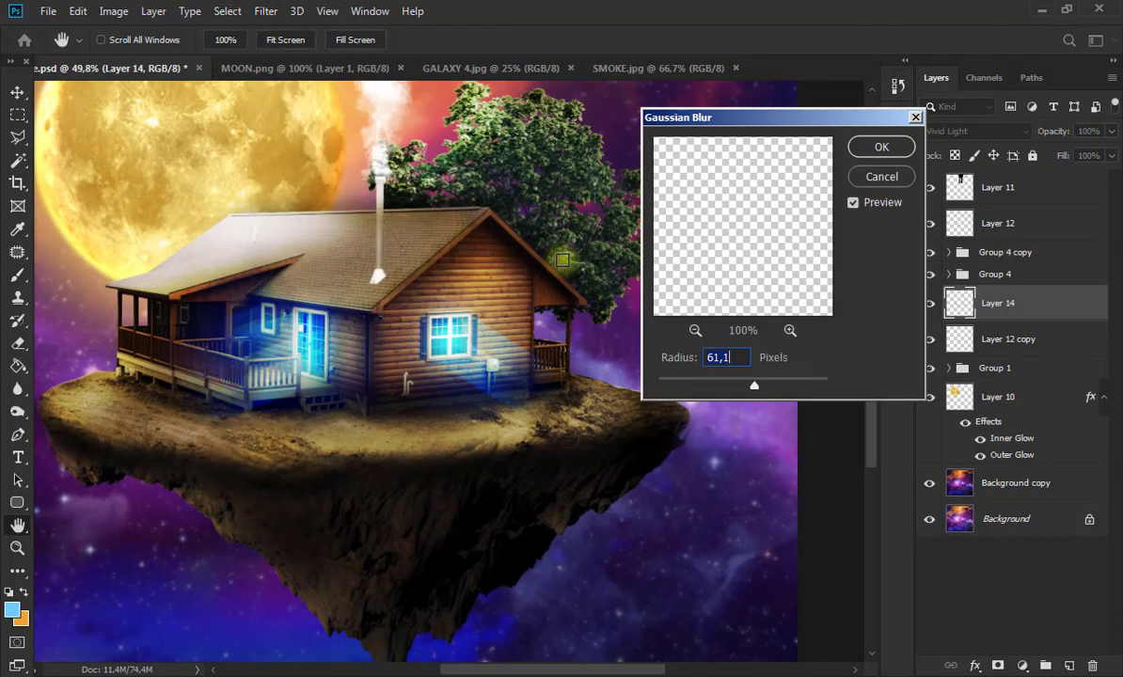
{"action": "left_click_drag", "start_coordinate": [727, 385], "coordinate": [742, 381]}
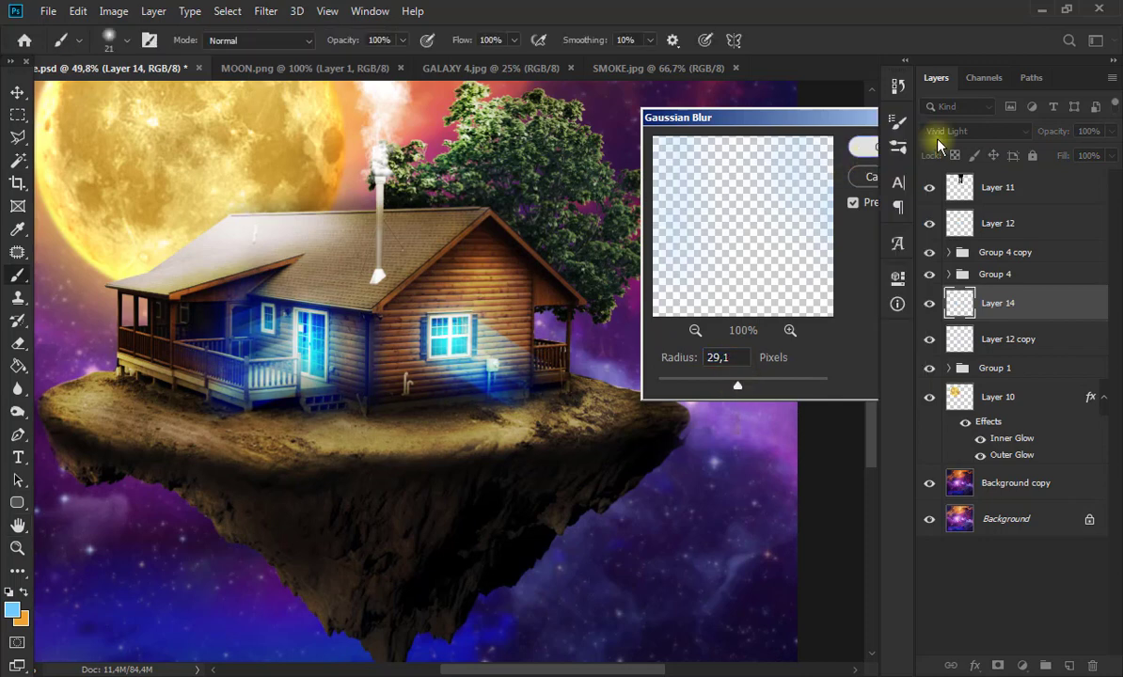
{"action": "left_click", "coordinate": [950, 132]}
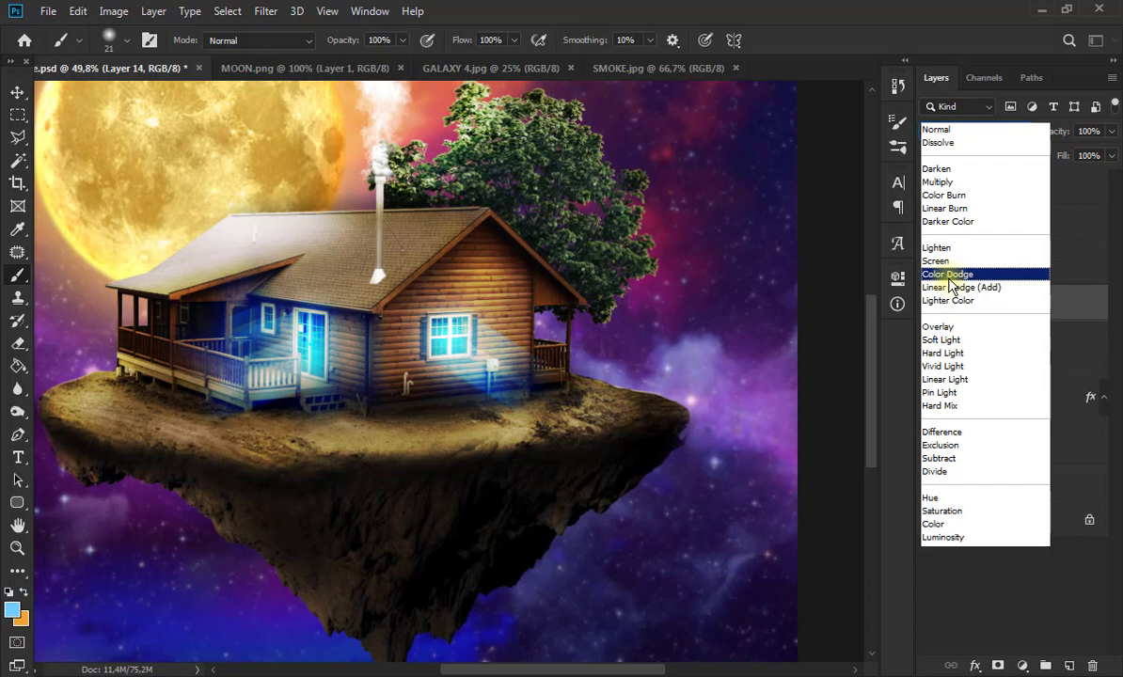
{"action": "left_click", "coordinate": [943, 365]}
Brighten the blurred light strokes on Layer 14 with a Curves adjustment.
{"action": "left_click", "coordinate": [114, 11]}
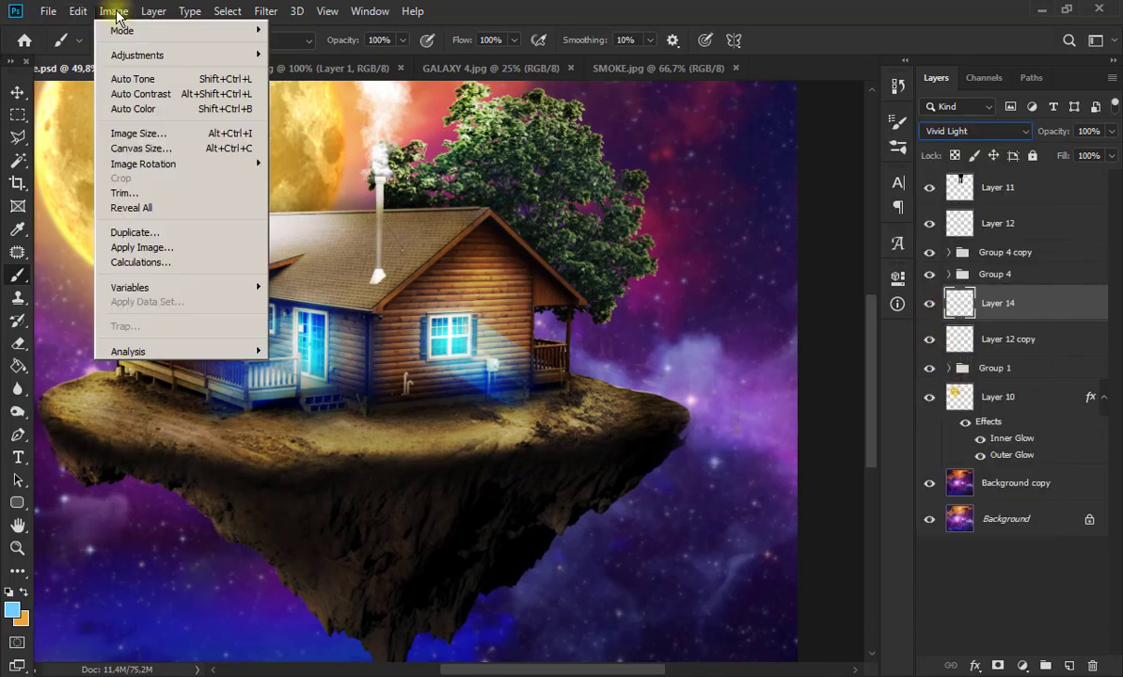
{"action": "left_click", "coordinate": [365, 88]}
{"action": "mouse_move", "coordinate": [791, 487]}
{"action": "left_mouse_down"}
{"action": "mouse_move", "coordinate": [791, 401]}
{"action": "mouse_move", "coordinate": [792, 422]}
{"action": "left_mouse_up"}
{"action": "key", "text": "Return"}
{"action": "key", "text": "b"}
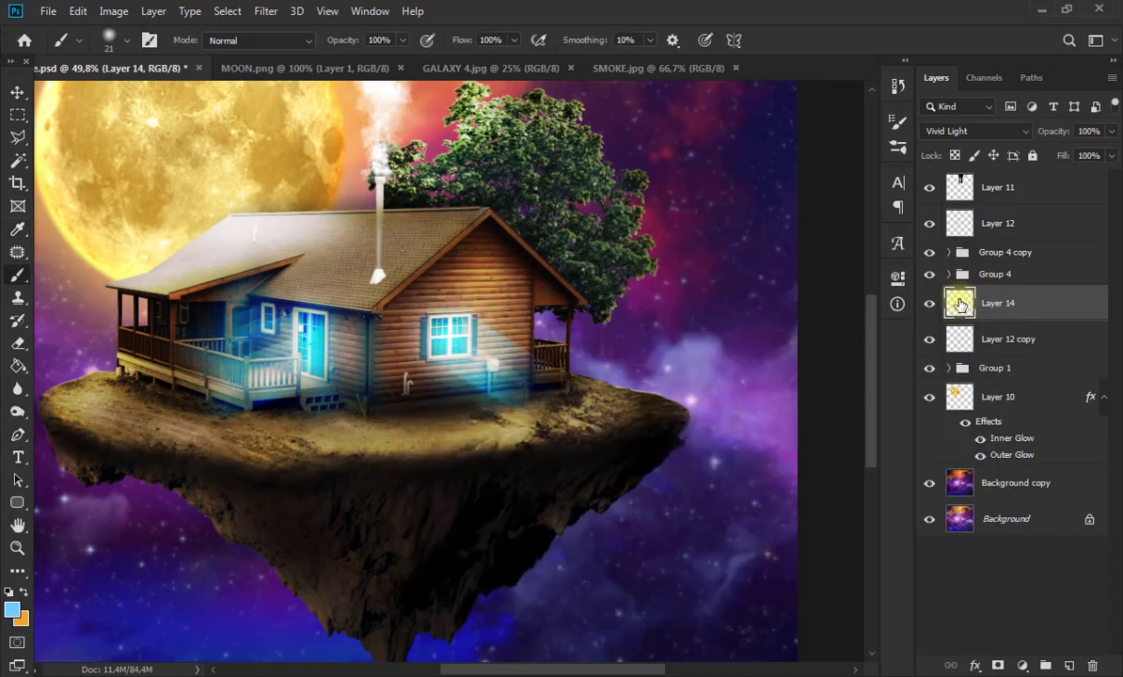
Try Overlay on Layer 14, then set its blend mode to Soft Light.
{"action": "left_click", "coordinate": [975, 131]}
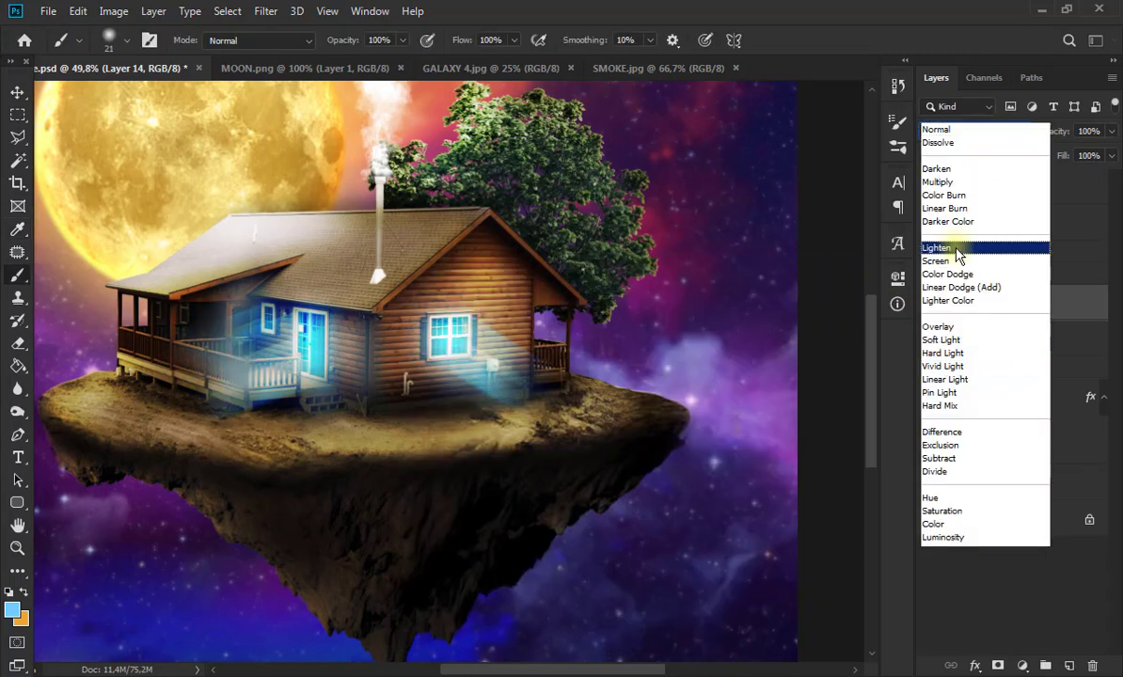
{"action": "left_click", "coordinate": [949, 326]}
{"action": "left_click", "coordinate": [976, 131]}
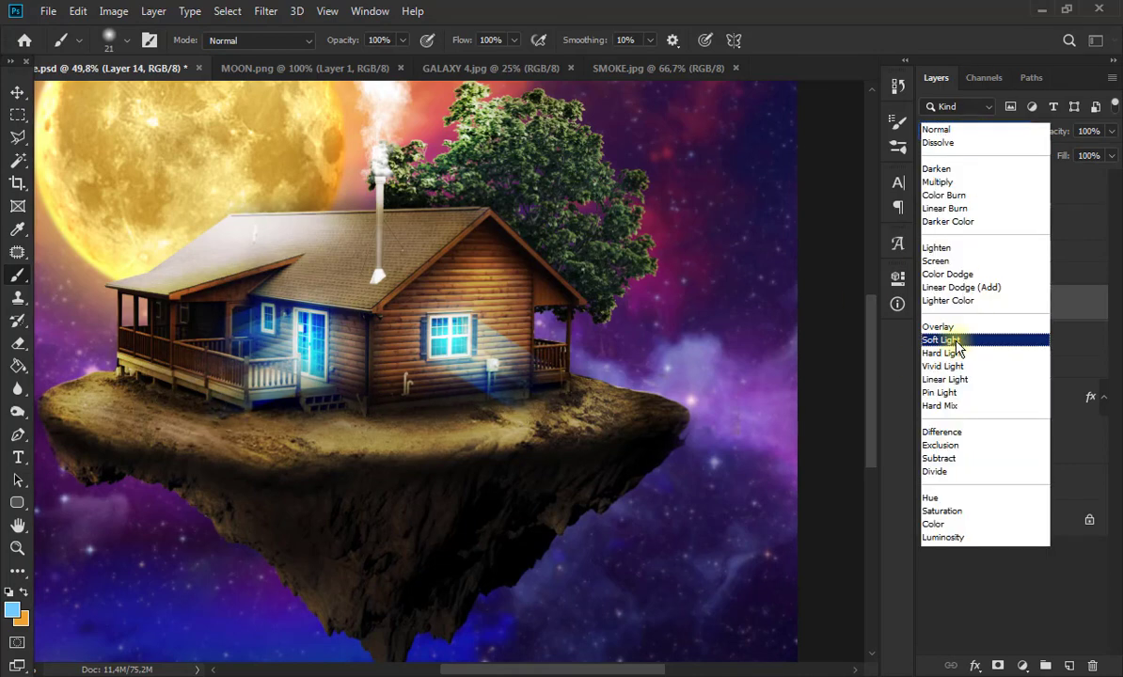
{"action": "left_click", "coordinate": [945, 336]}
Add a layer above Layer 14 and paint light blue over the door and window beams with a 108 px brush.
{"action": "left_click", "coordinate": [1069, 665]}
{"action": "left_click", "coordinate": [126, 41]}
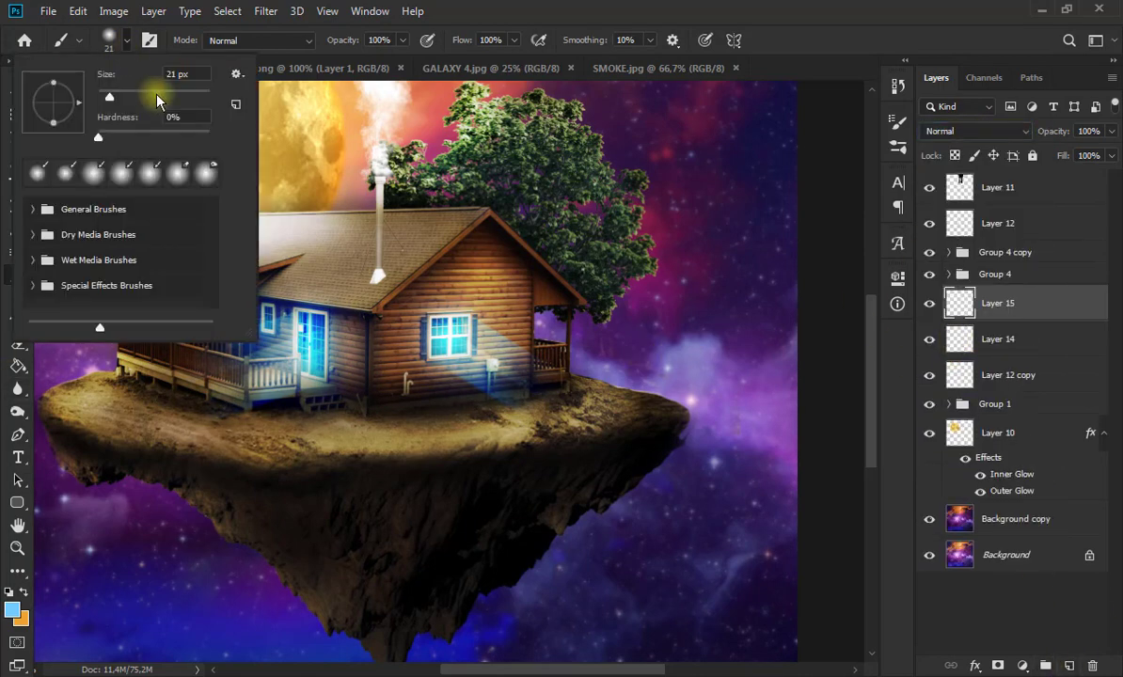
{"action": "left_click", "coordinate": [159, 98]}
{"action": "mouse_move", "coordinate": [311, 325]}
{"action": "left_mouse_down"}
{"action": "mouse_move", "coordinate": [229, 388]}
{"action": "mouse_move", "coordinate": [259, 320]}
{"action": "left_mouse_up"}
{"action": "left_click_drag", "start_coordinate": [400, 343], "coordinate": [503, 356]}
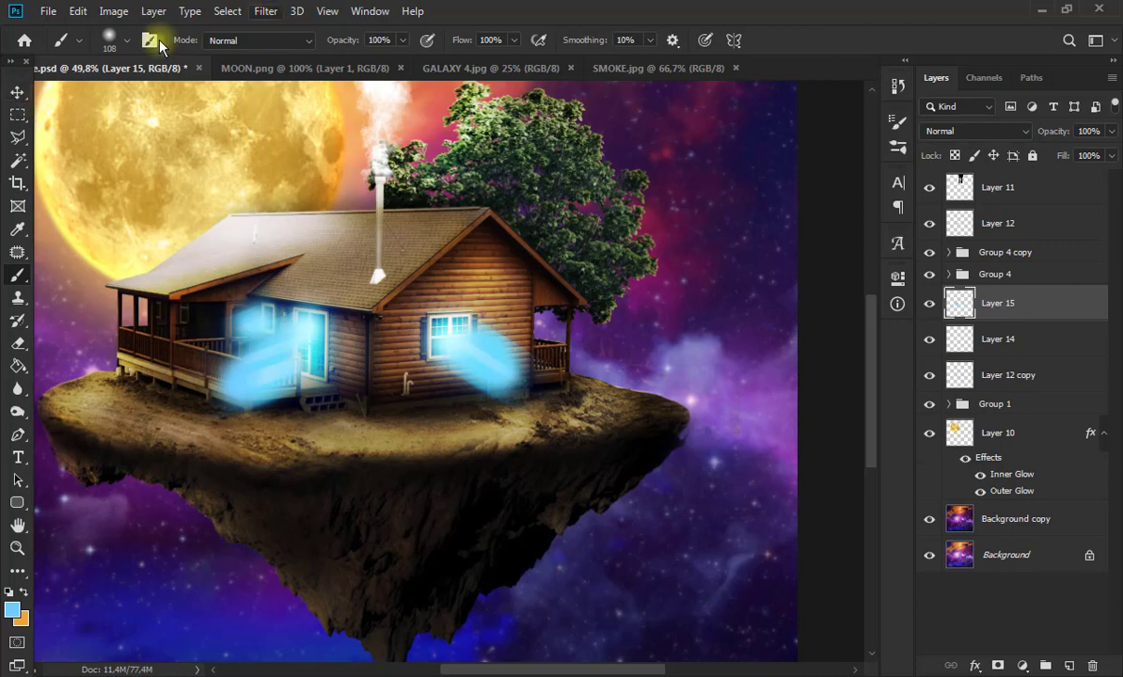
Apply a Gaussian Blur with a radius of 72.6 pixels to Layer 15.
{"action": "left_click", "coordinate": [17, 92]}
{"action": "left_click", "coordinate": [265, 12]}
{"action": "mouse_move", "coordinate": [278, 194]}
{"action": "left_click", "coordinate": [489, 254]}
{"action": "left_click", "coordinate": [757, 385]}
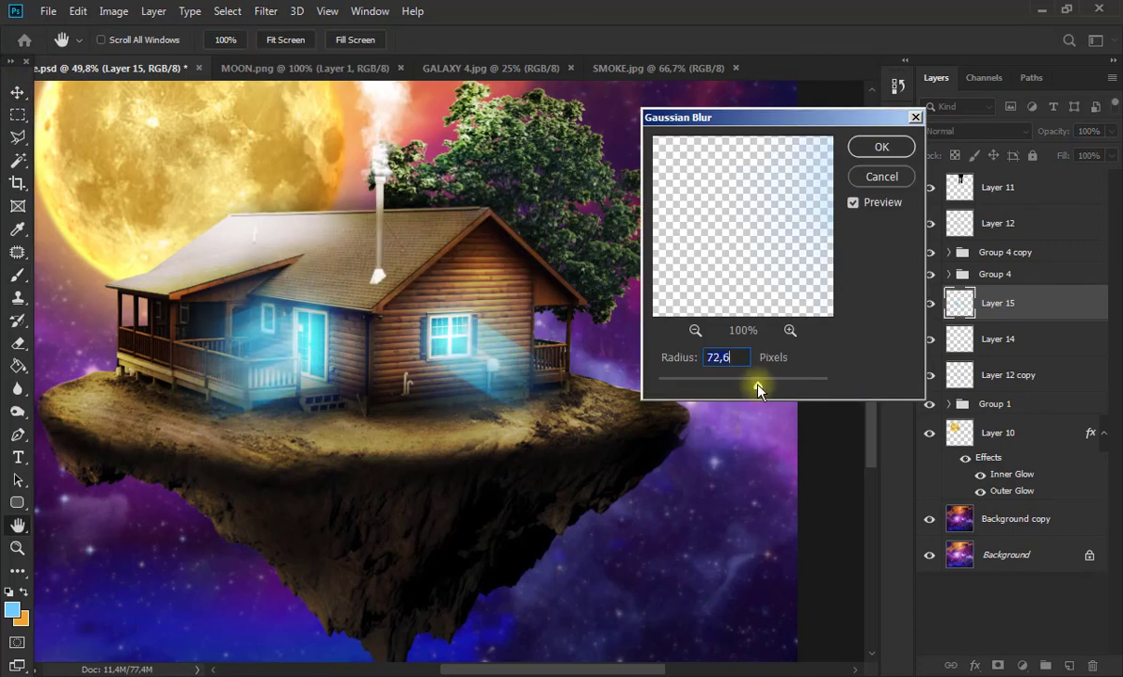
{"action": "left_click", "coordinate": [882, 147]}
Set Layer 15's blend mode to Vivid Light and lower its opacity to 60%.
{"action": "left_click", "coordinate": [977, 131]}
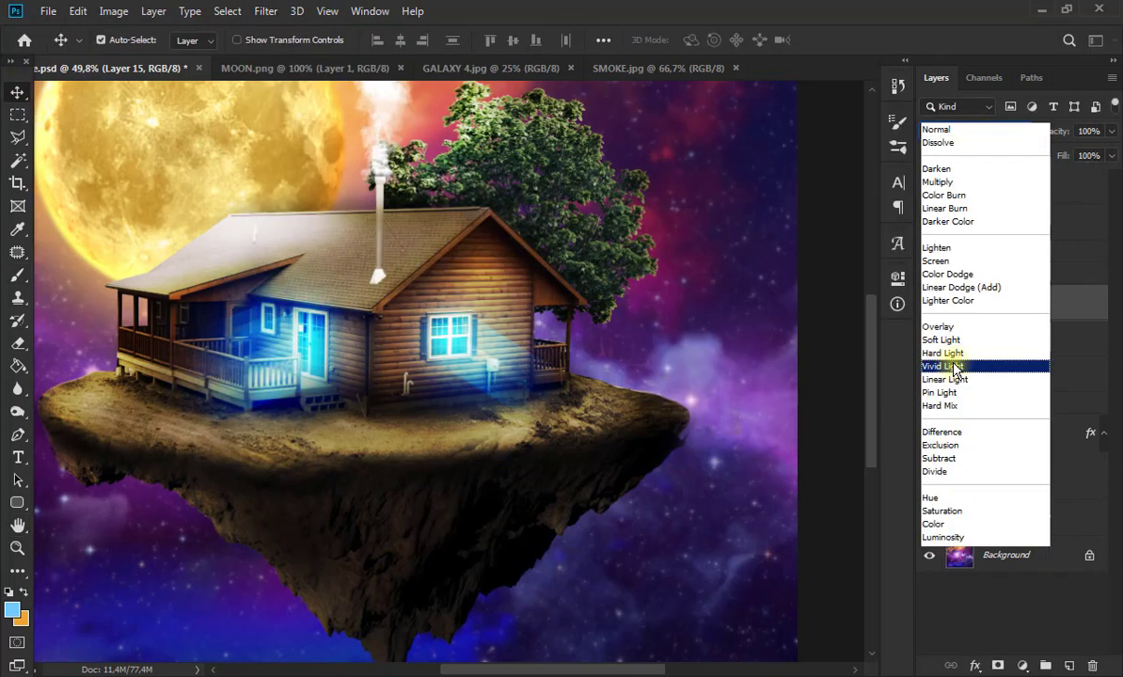
{"action": "left_click", "coordinate": [952, 367]}
{"action": "key", "text": "ctrl+minus"}
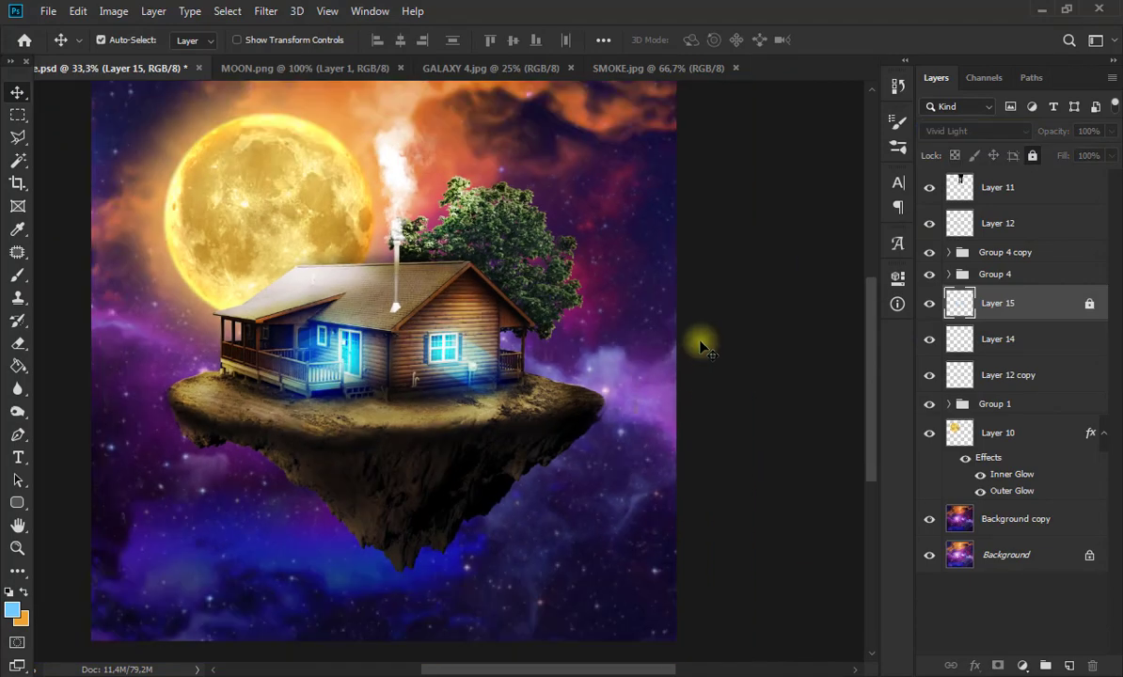
{"action": "left_click_drag", "start_coordinate": [1112, 131], "coordinate": [1084, 155]}
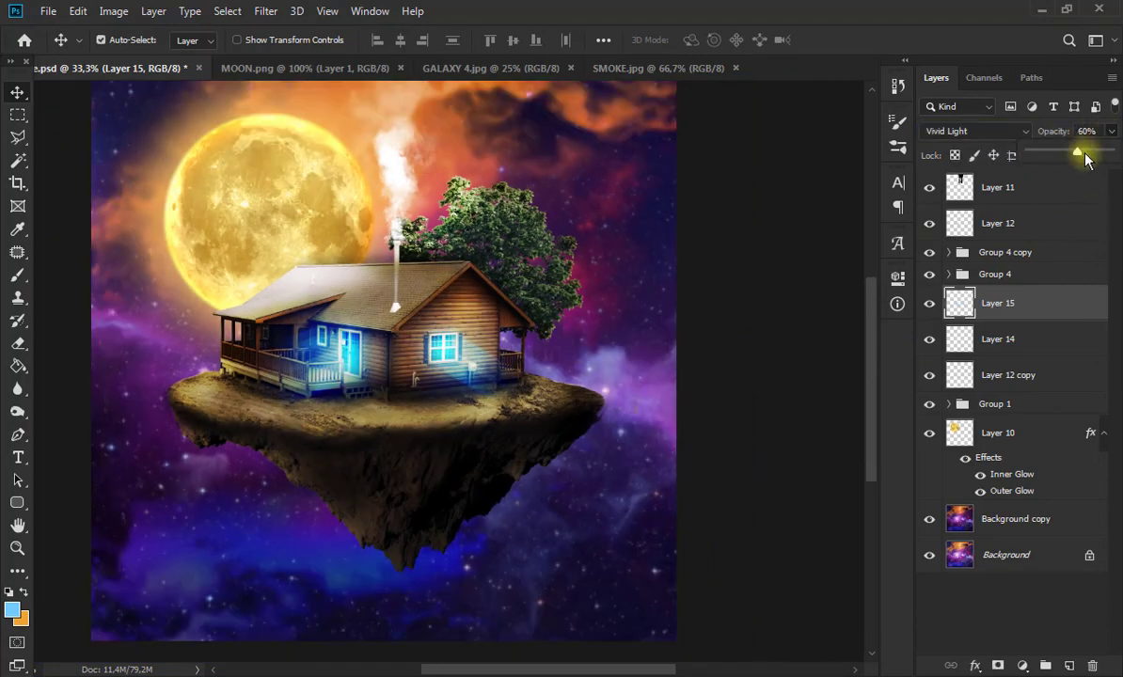
Soften the door and window glow on Layer 15 further with a Gaussian Blur of 184.9 pixels.
{"action": "left_click", "coordinate": [266, 11]}
{"action": "left_click", "coordinate": [494, 251]}
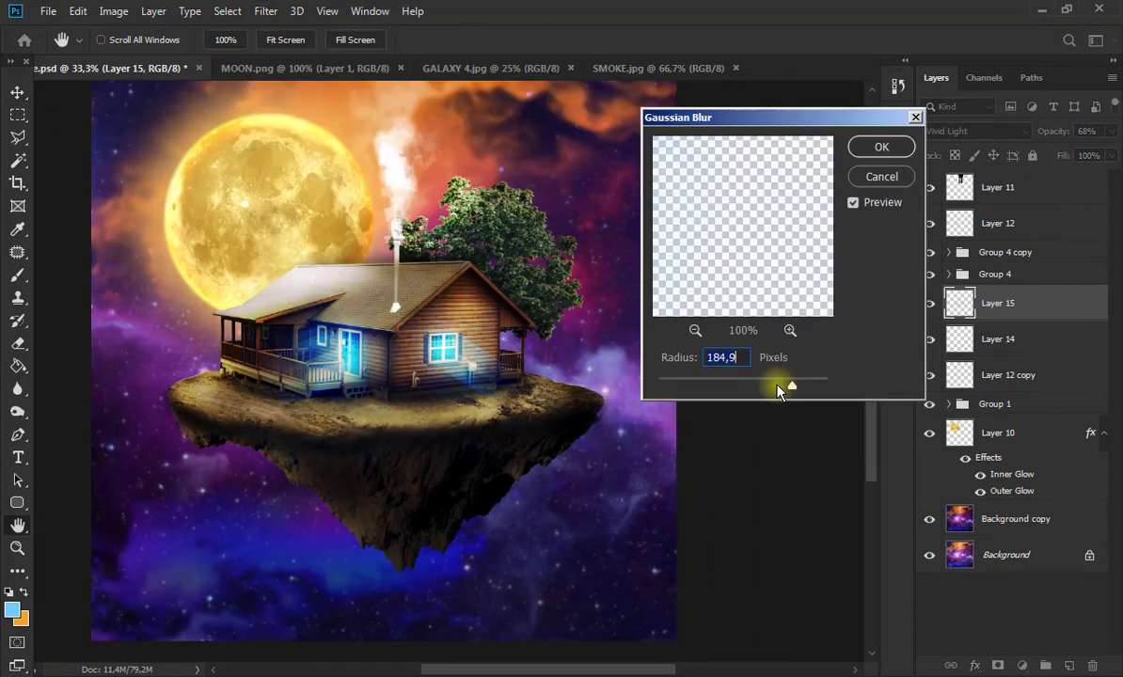
{"action": "left_click", "coordinate": [882, 148]}
Add a layer above Layer 15 and paint two light blue strokes over the ground in front of the cabin with a 108 px brush.
{"action": "left_click", "coordinate": [1070, 665]}
{"action": "left_click", "coordinate": [17, 274]}
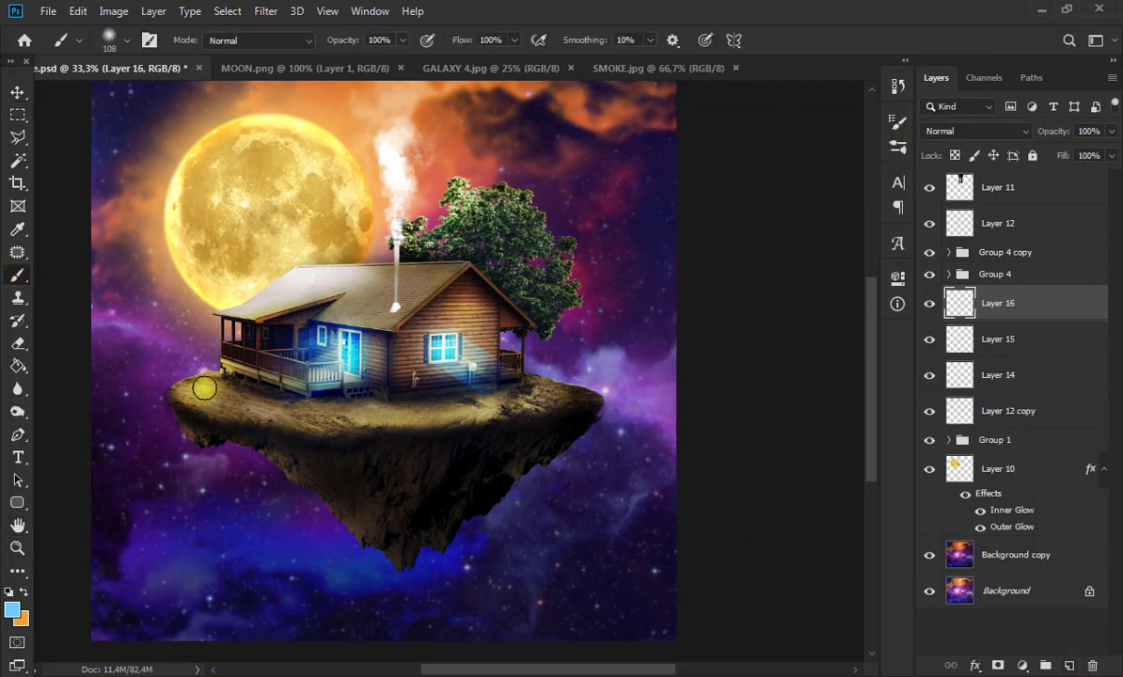
{"action": "mouse_move", "coordinate": [203, 390]}
{"action": "left_mouse_down"}
{"action": "mouse_move", "coordinate": [329, 411]}
{"action": "mouse_move", "coordinate": [362, 404]}
{"action": "left_mouse_up"}
{"action": "left_click_drag", "start_coordinate": [440, 404], "coordinate": [545, 391]}
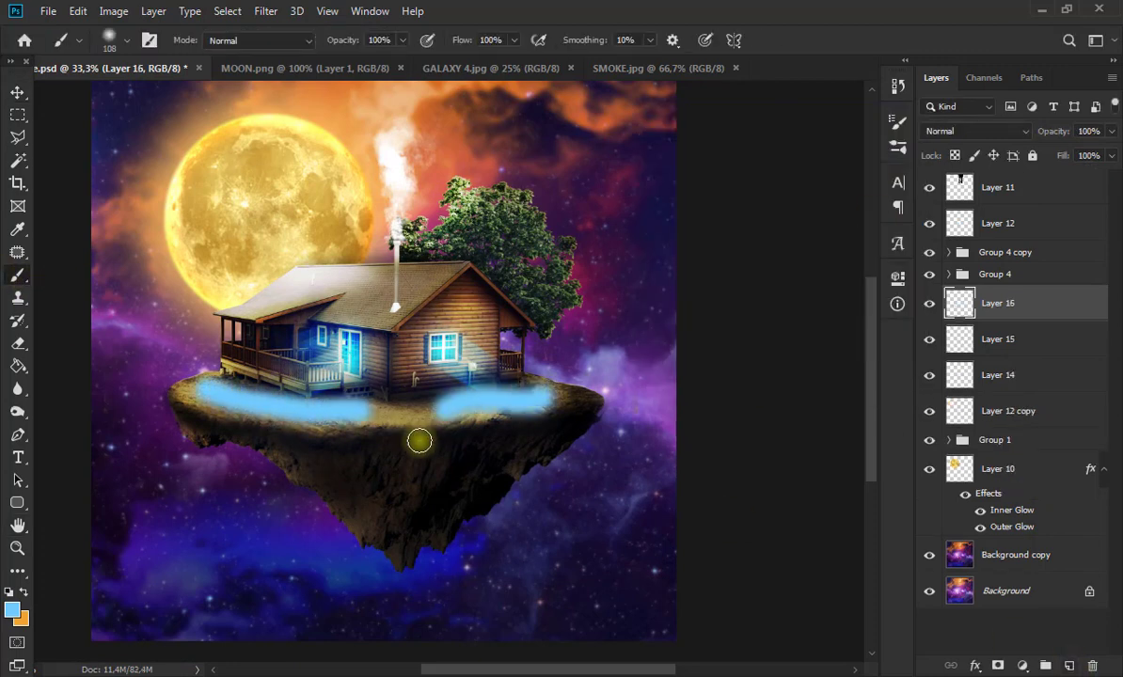
Apply a Gaussian Blur with a radius of 24.9 pixels to the blue ground strokes on Layer 16.
{"action": "left_click", "coordinate": [266, 11]}
{"action": "left_click", "coordinate": [493, 251]}
{"action": "left_click_drag", "start_coordinate": [769, 378], "coordinate": [732, 385]}
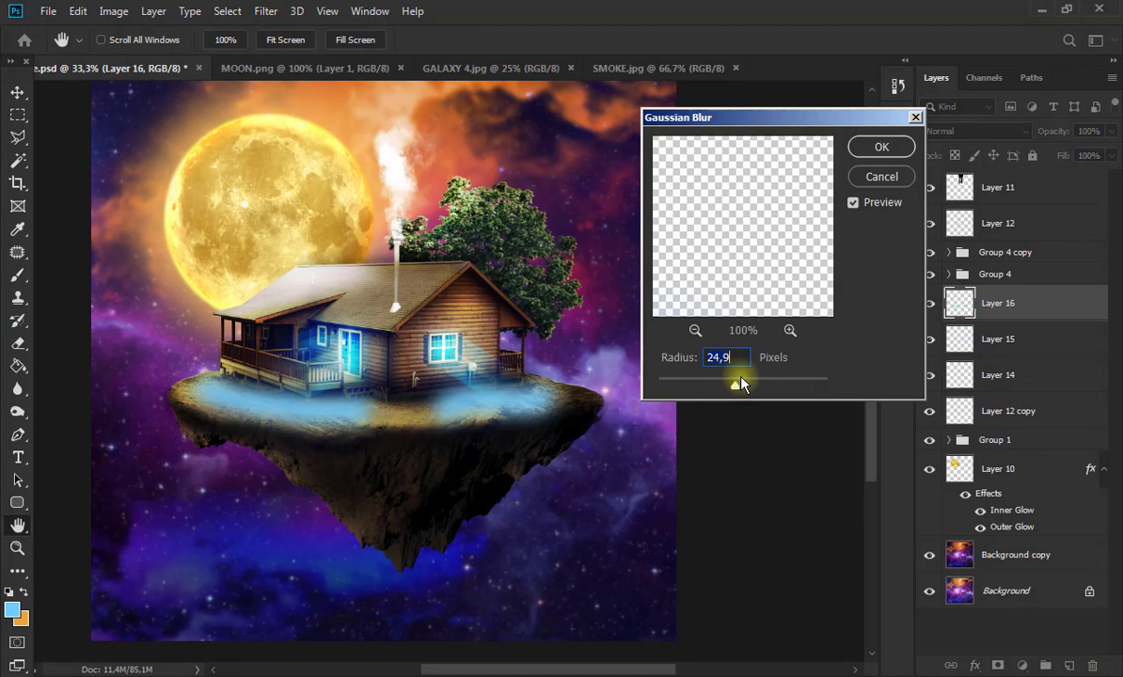
{"action": "left_click", "coordinate": [881, 148]}
Set Layer 16's blend mode to Vivid Light and lower its opacity to 60%.
{"action": "left_click", "coordinate": [969, 131]}
{"action": "left_click", "coordinate": [952, 365]}
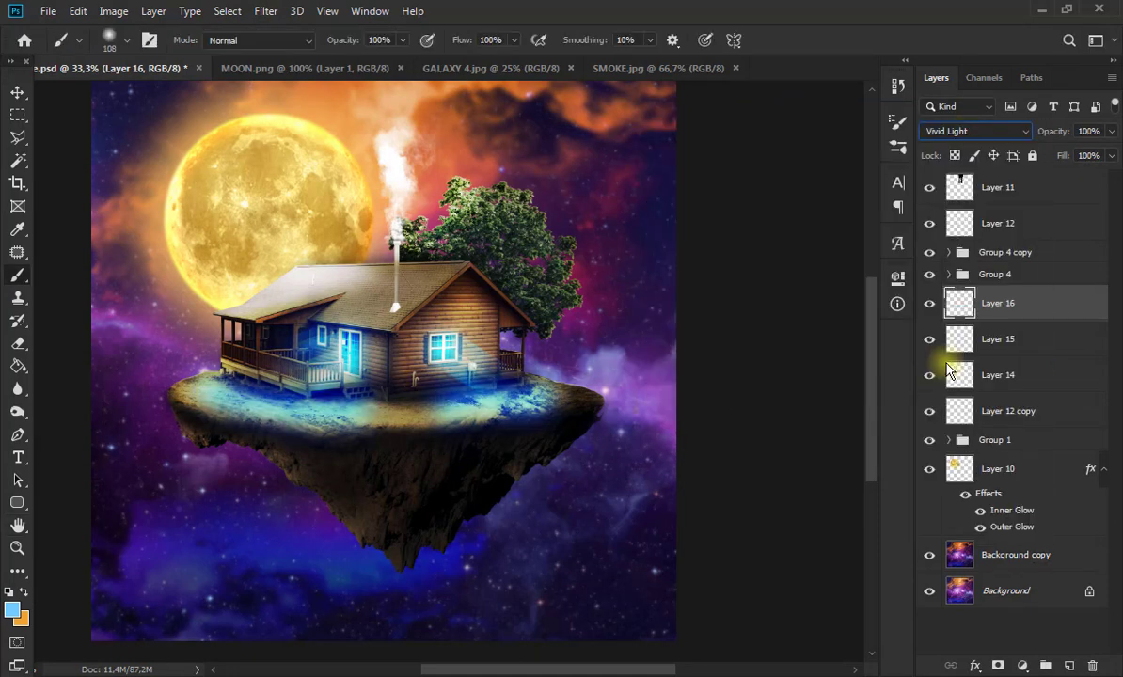
{"action": "left_click", "coordinate": [1110, 132]}
{"action": "left_click_drag", "start_coordinate": [1112, 151], "coordinate": [1081, 150]}
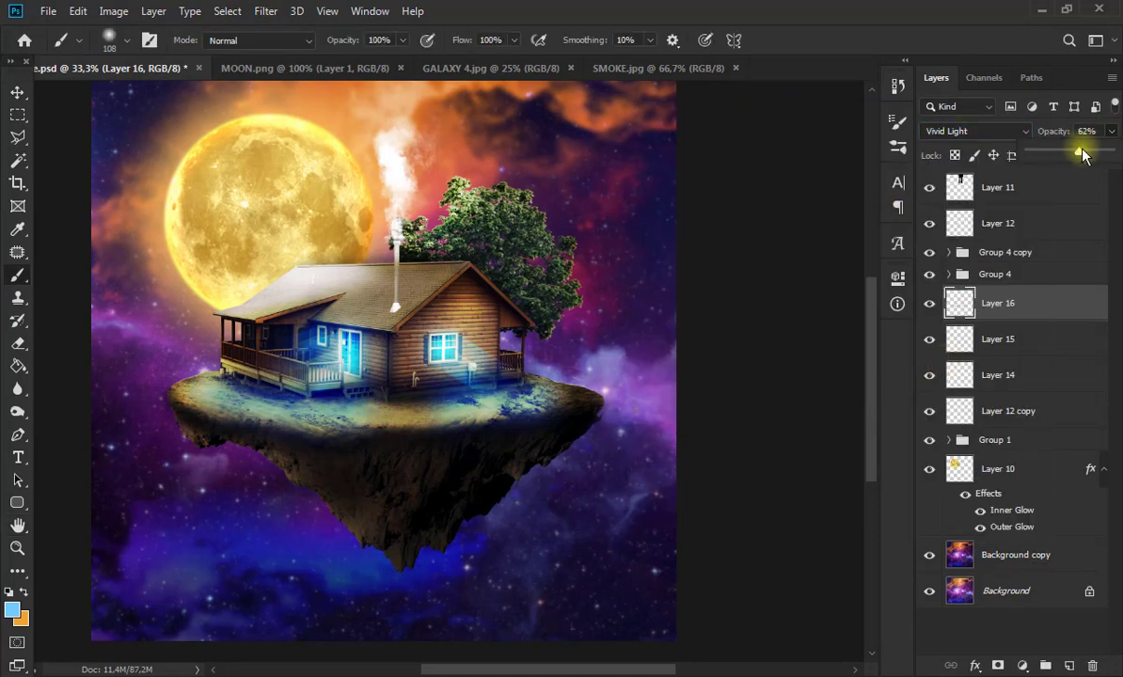
Apply another Gaussian Blur to Layer 16 to spread the blue ground glow more softly.
{"action": "left_click", "coordinate": [266, 11]}
{"action": "mouse_move", "coordinate": [327, 194]}
{"action": "left_click", "coordinate": [494, 251]}
{"action": "mouse_move", "coordinate": [749, 383]}
{"action": "left_mouse_down"}
{"action": "mouse_move", "coordinate": [766, 384]}
{"action": "mouse_move", "coordinate": [750, 389]}
{"action": "left_mouse_up"}
{"action": "left_click", "coordinate": [881, 146]}
{"action": "key", "text": "b"}
{"action": "scroll", "coordinate": [635, 313], "scroll_direction": "down", "scroll_amount": 2}
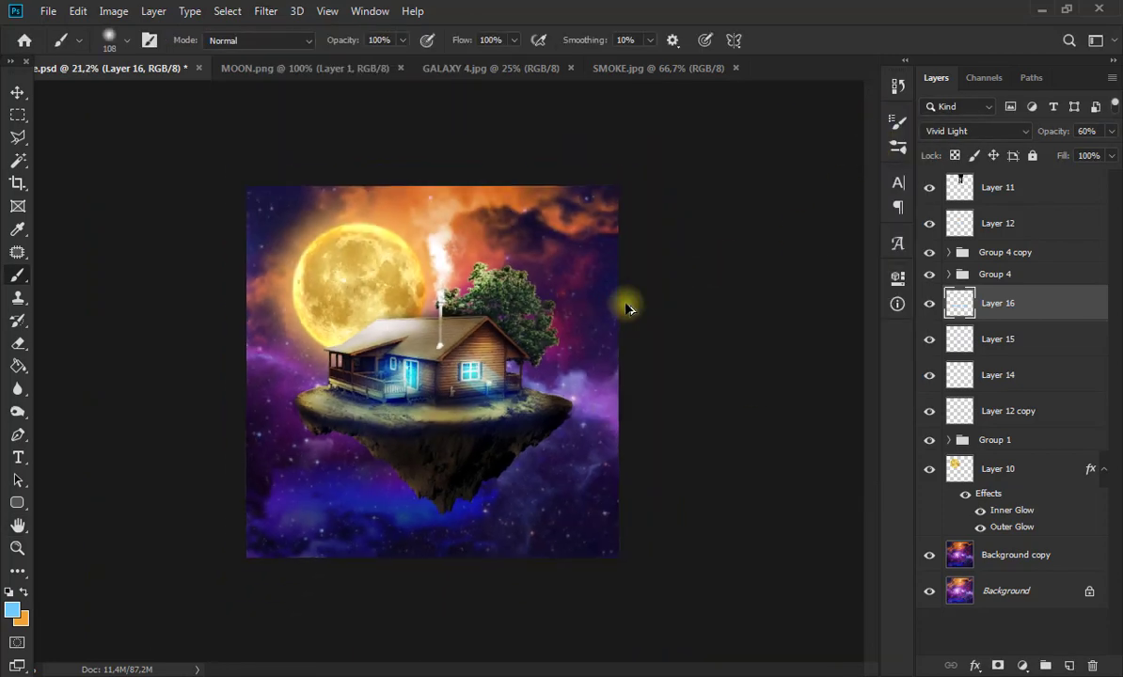
Shift the Background copy layer's midtones toward blue with Color Balance, setting the yellow-blue level to +60.
{"action": "left_click", "coordinate": [1081, 557]}
{"action": "left_click", "coordinate": [113, 12]}
{"action": "mouse_move", "coordinate": [137, 54]}
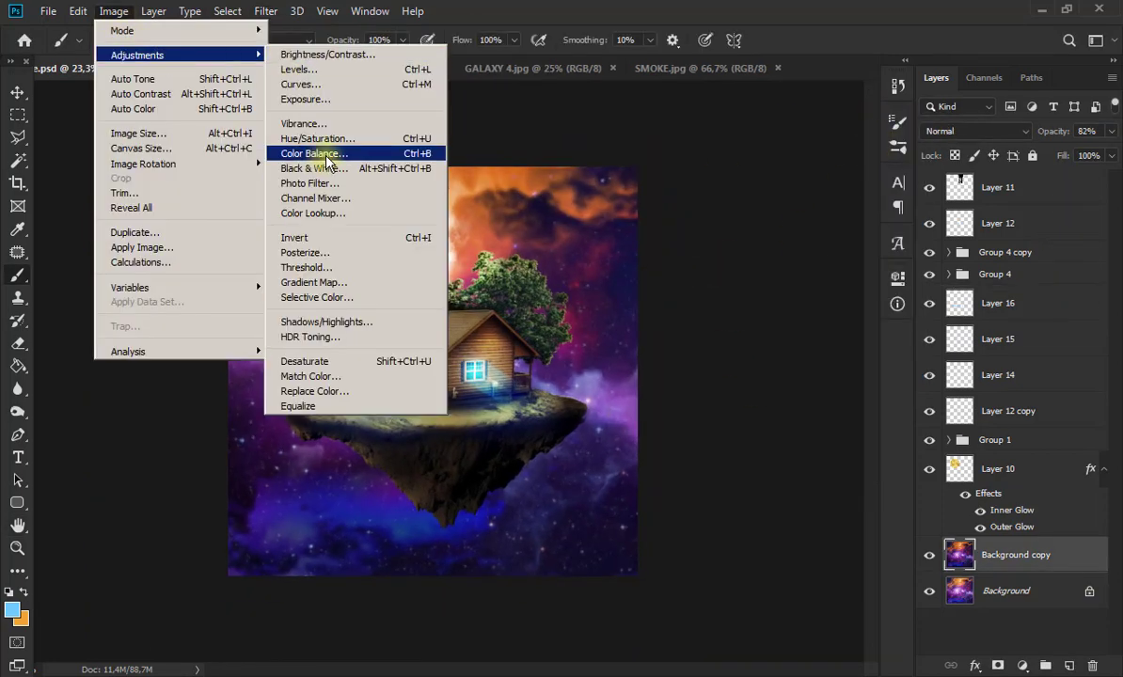
{"action": "left_click", "coordinate": [313, 156]}
{"action": "left_click_drag", "start_coordinate": [829, 255], "coordinate": [882, 253]}
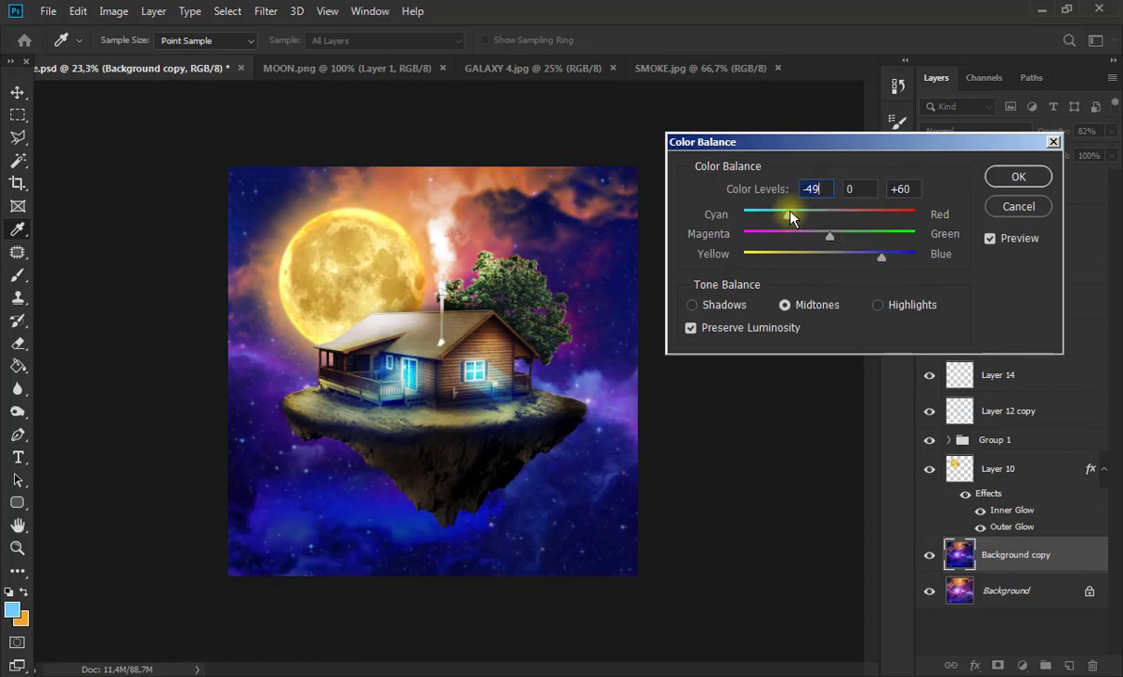
{"action": "left_click", "coordinate": [1014, 177]}
{"action": "scroll", "coordinate": [596, 328], "scroll_direction": "up", "scroll_amount": 3}
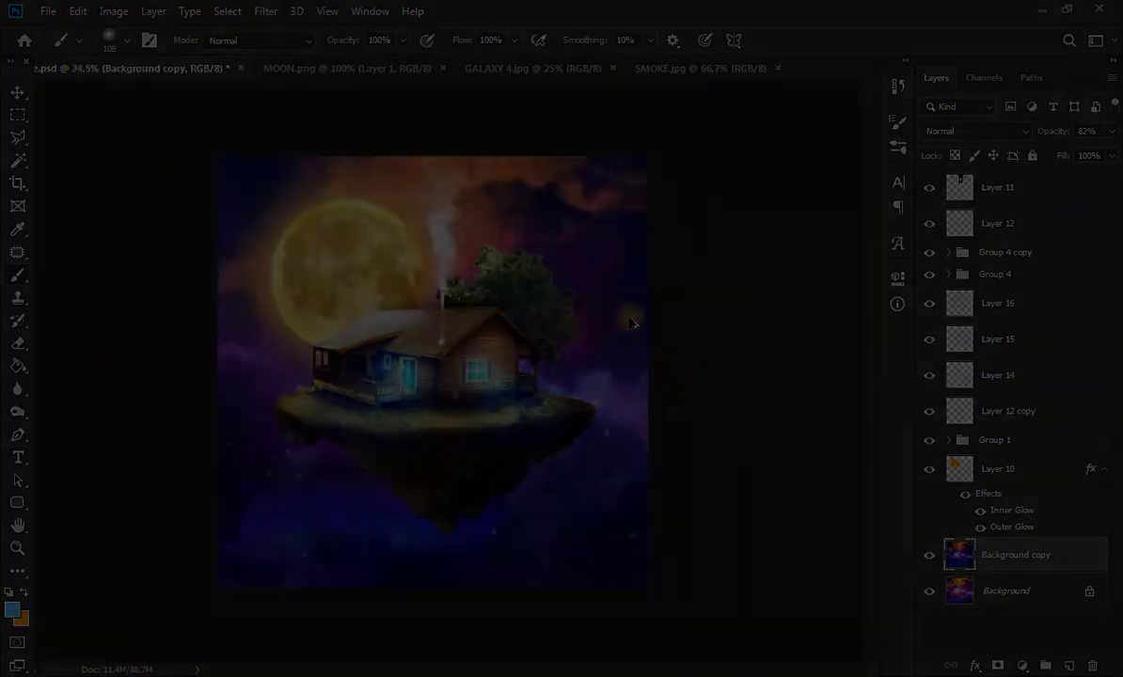